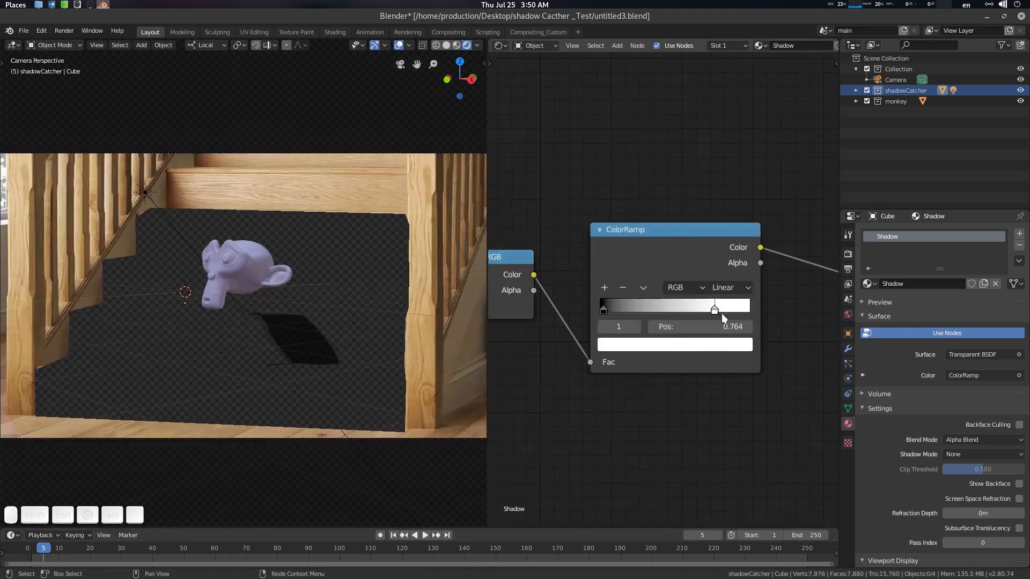
Step: Adjust the positions and colours of the ColorRamp's black and white stops in the Shadow material
drag(715, 311, 739, 309)
click(681, 344)
click(692, 288)
click(677, 319)
click(689, 346)
click(661, 260)
click(668, 309)
text(100)
key(Return)
click(671, 347)
click(670, 309)
drag(601, 310, 604, 311)
click(739, 310)
click(684, 346)
click(678, 311)
text(1)
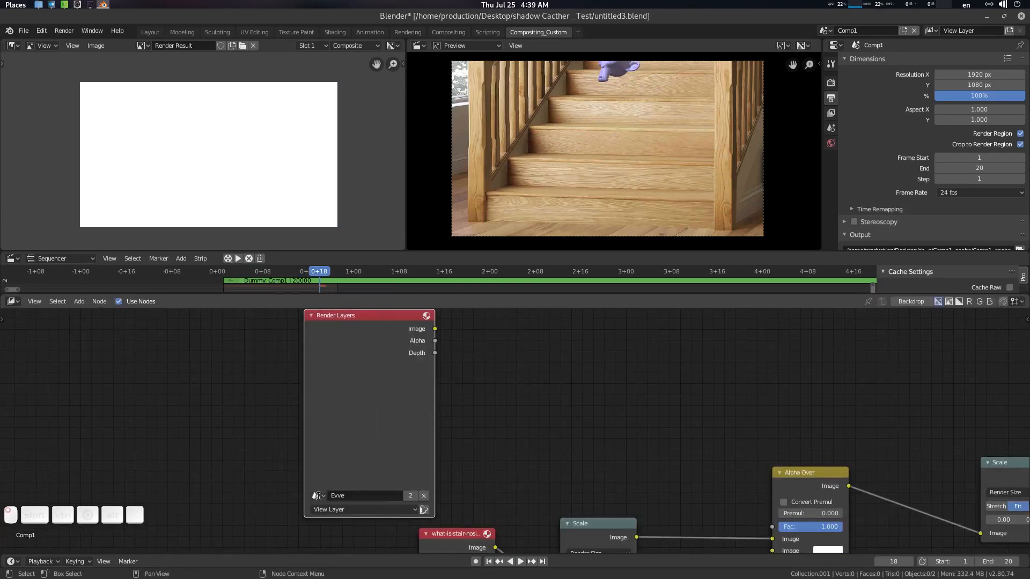
Step: Add an Alpha Over node combining the render layers, and link the background Alpha Over's output to the Scale node's image input
key(shift+a)
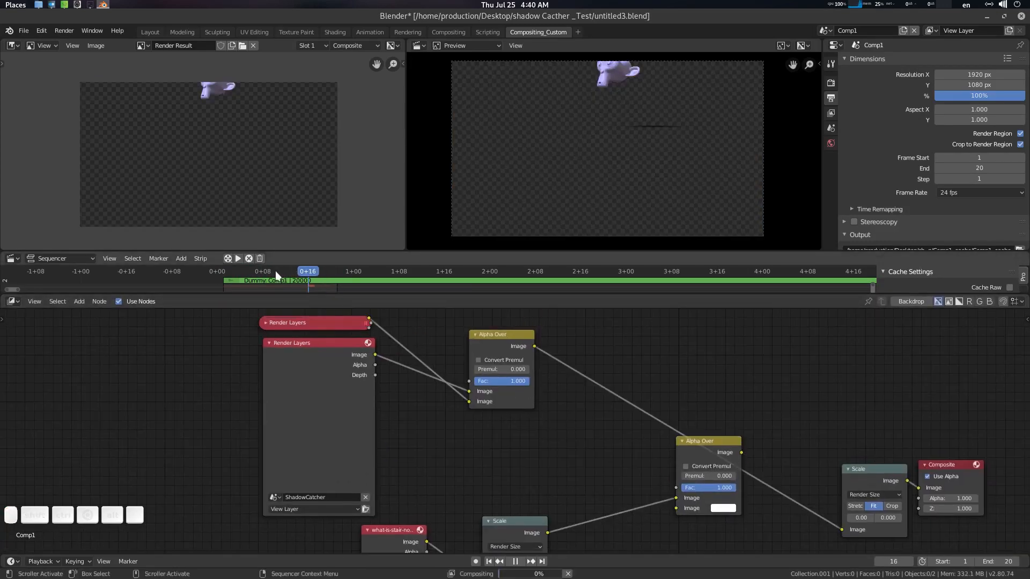
drag(625, 479, 680, 508)
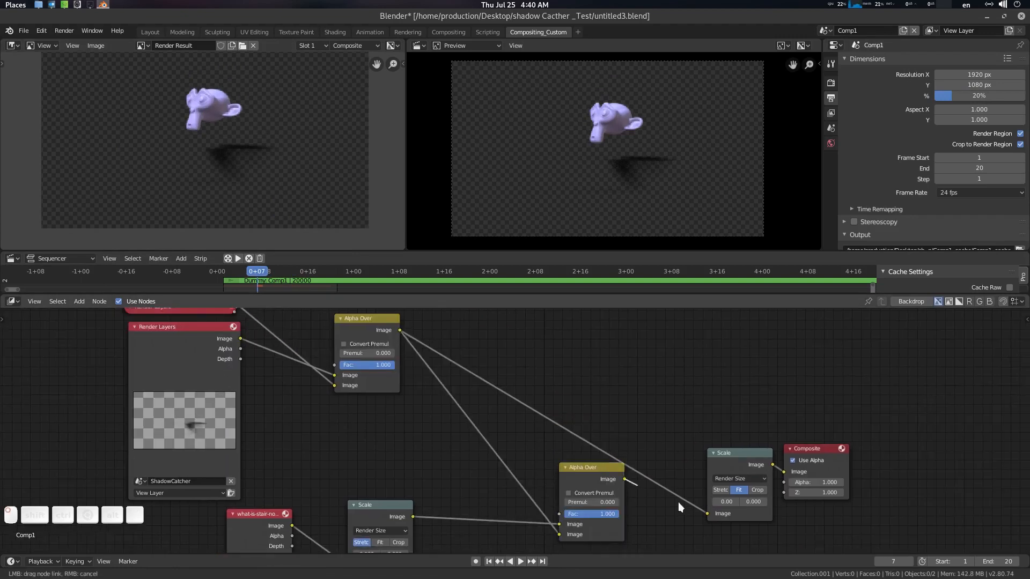
drag(680, 508, 707, 513)
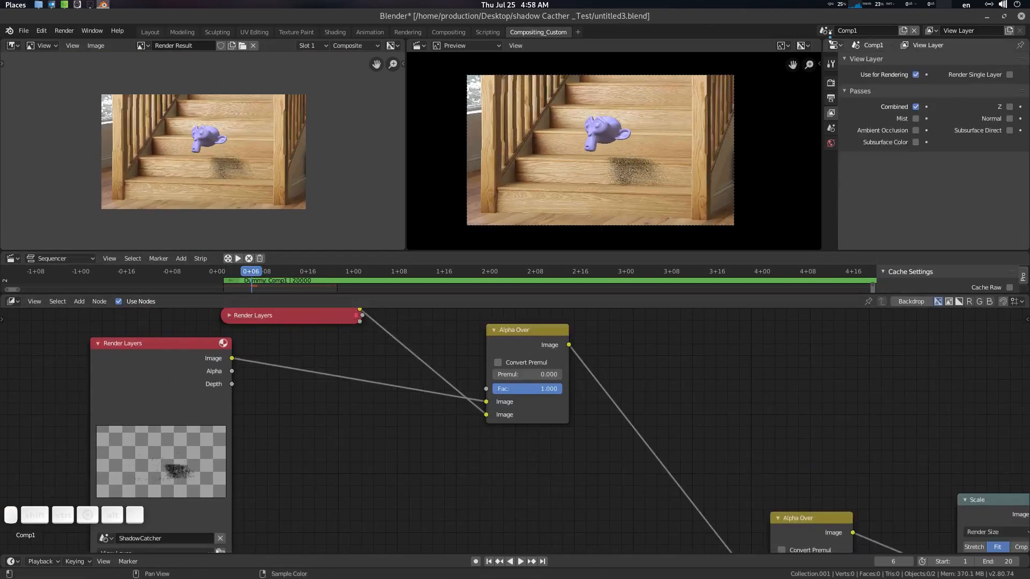
Step: Examine the ShadowCatcher scene's sampling settings in the Layout workspace, and return to the Comp1 scene
click(150, 31)
click(848, 254)
scroll(993, 294, up, 2)
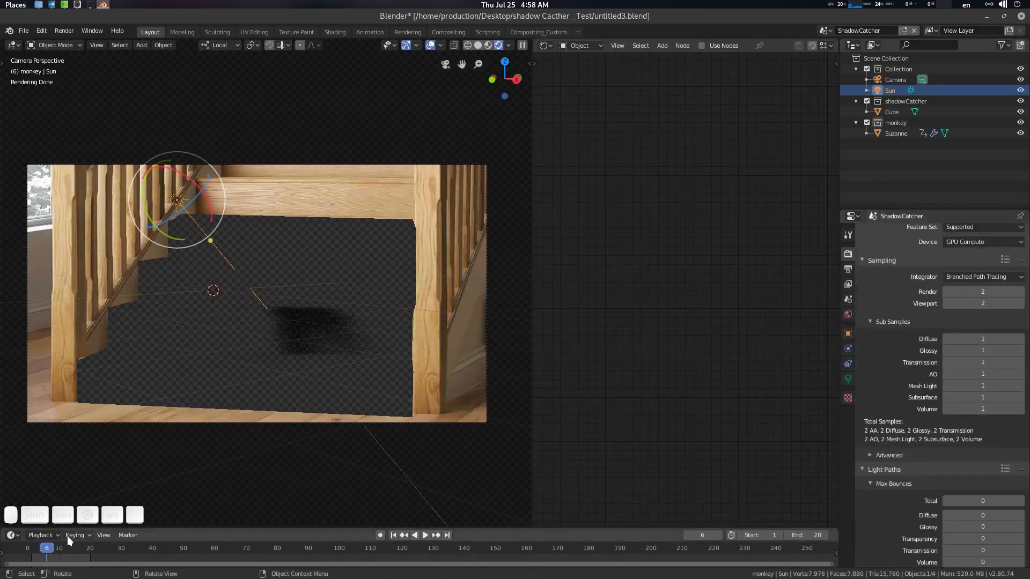
click(826, 31)
click(855, 47)
middle_drag(452, 482, 450, 459)
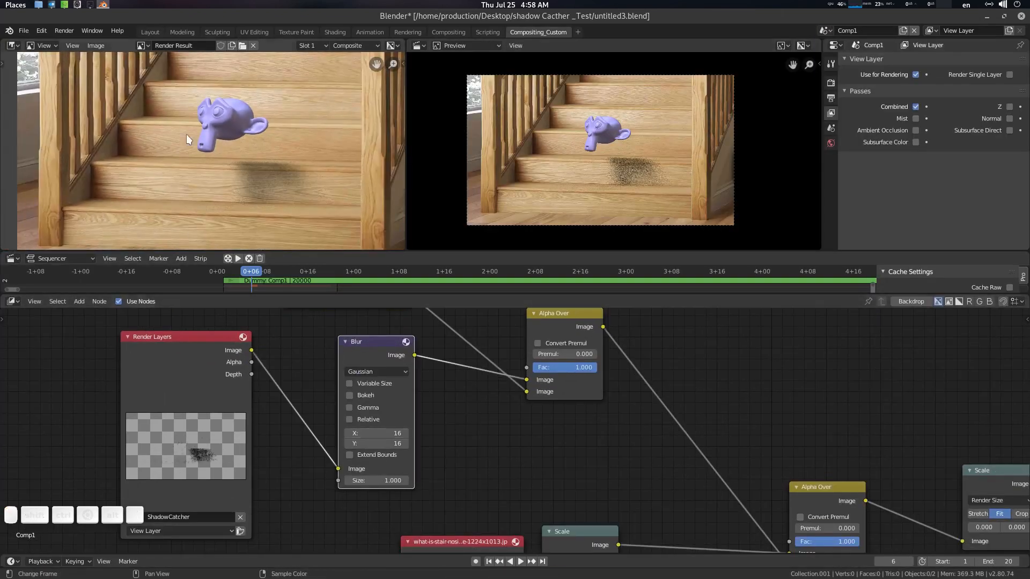
Step: Widen the sequencer preview area and play back the composited animation
scroll(185, 134, down, 2)
drag(835, 75, 1013, 75)
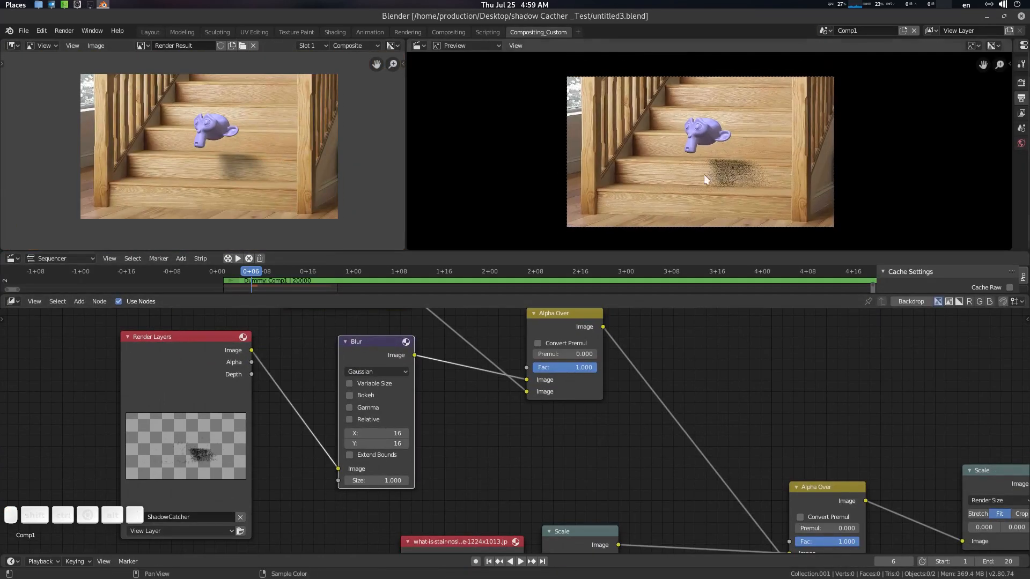
key(space)
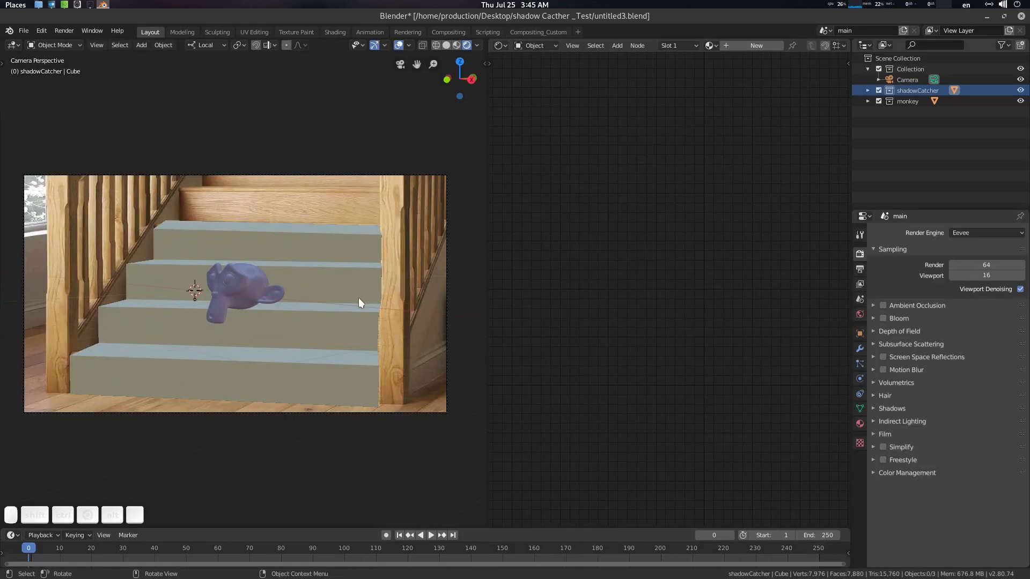
Step: Inspect the stair mesh from another angle, and return to the camera view with nothing selected
middle_drag(358, 299, 332, 352)
key(KP_0)
click(311, 240)
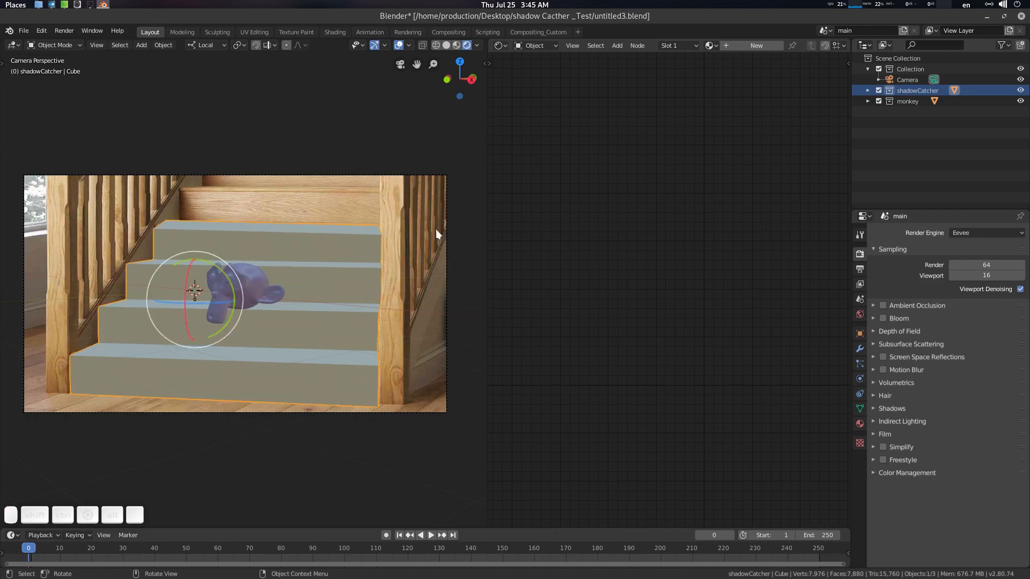
key(alt+a)
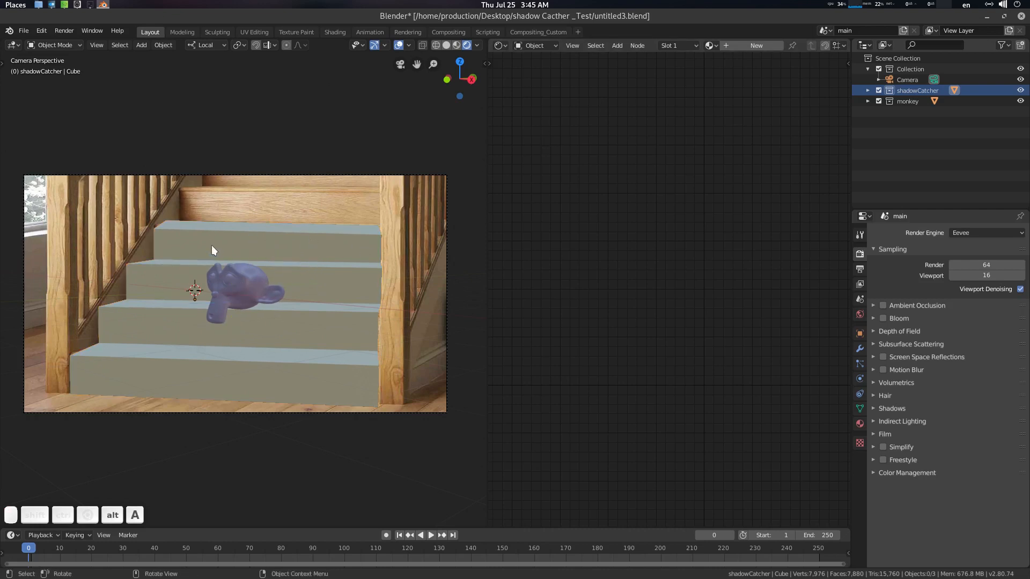
Step: Add a Sun light and move it up beside the banister near the uppermost modelled step
key(shift+a)
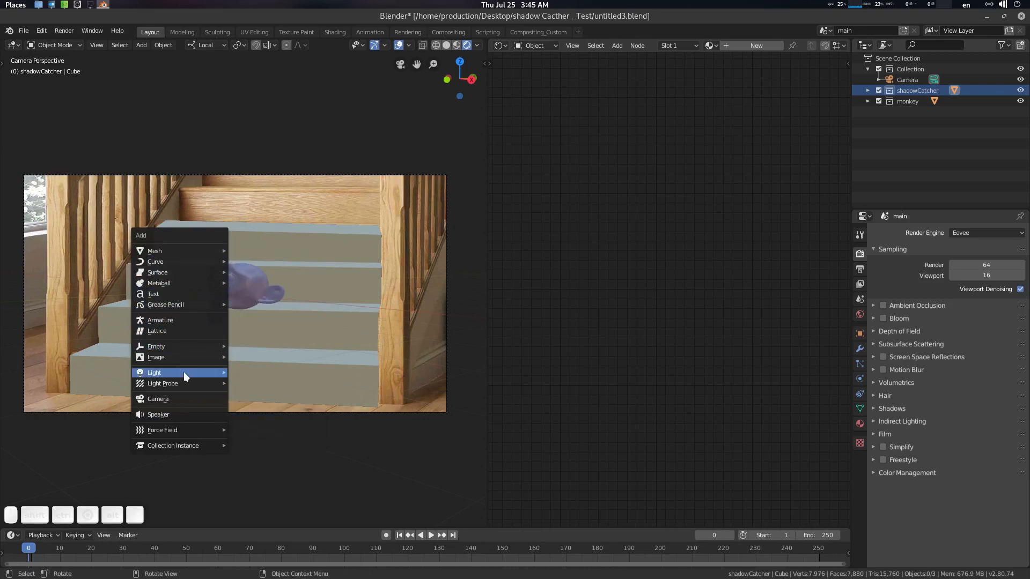
mouse_move(197, 376)
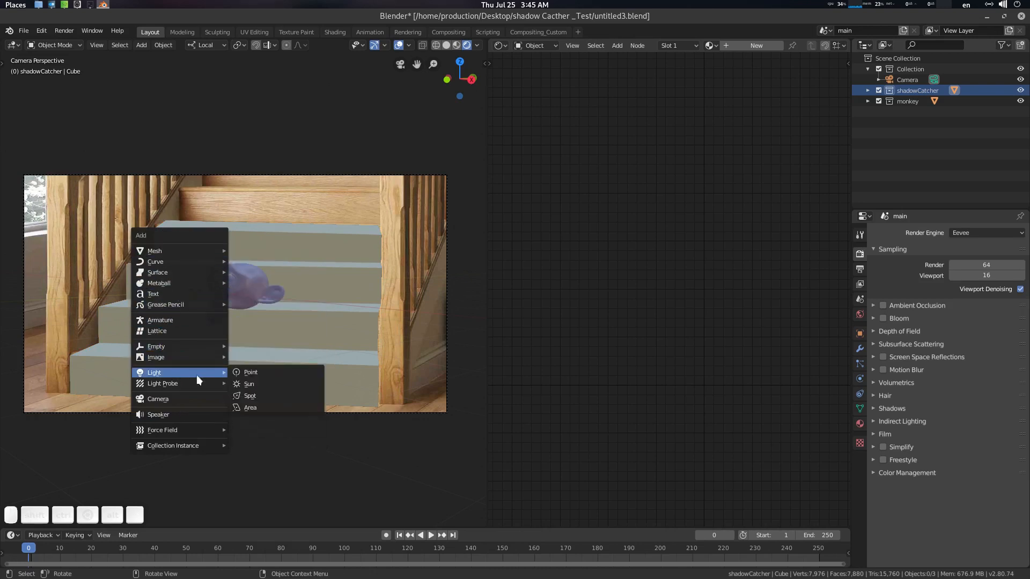
click(260, 384)
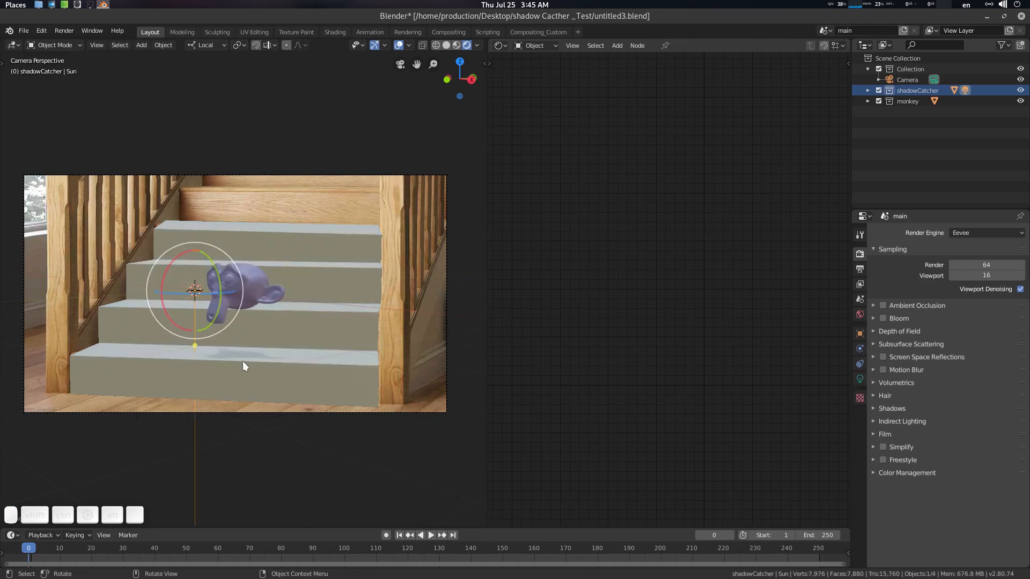
key(g)
click(222, 239)
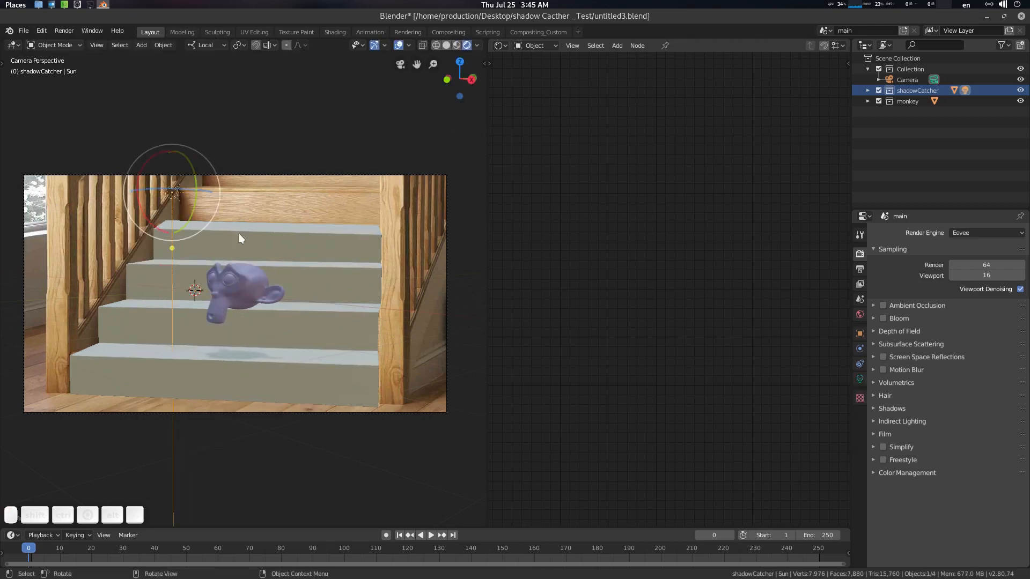
Step: Trackball-rotate the sun by about 41° and -63° to cast the monkey's shadow on the steps, and move it about 0.35 m
key(r)
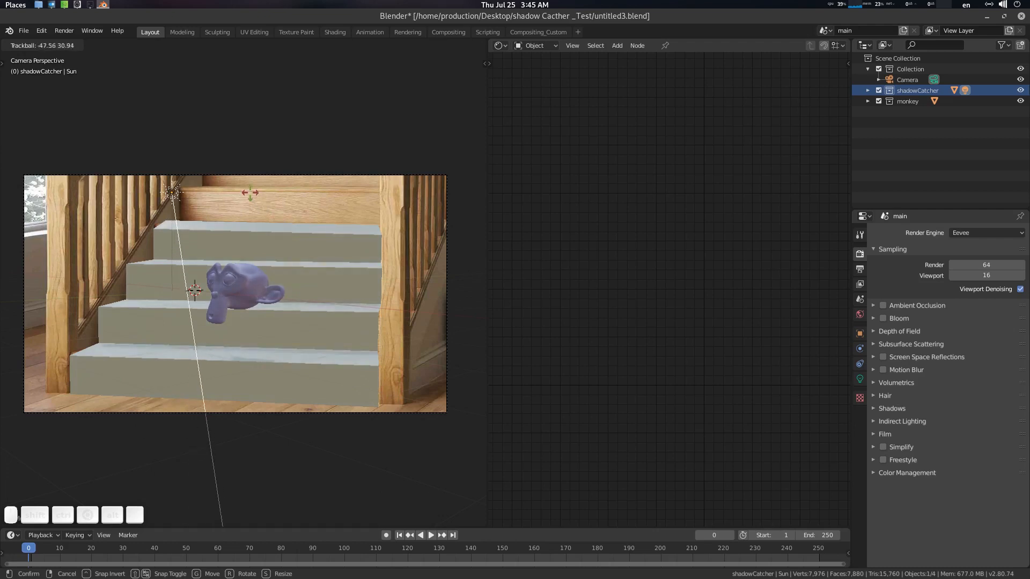
key(r)
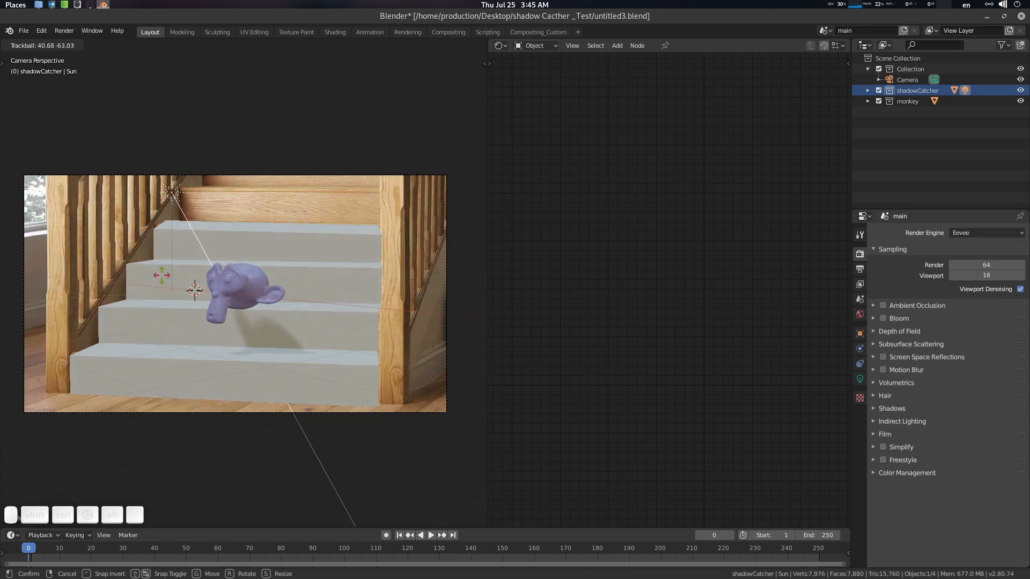
click(158, 274)
key(g)
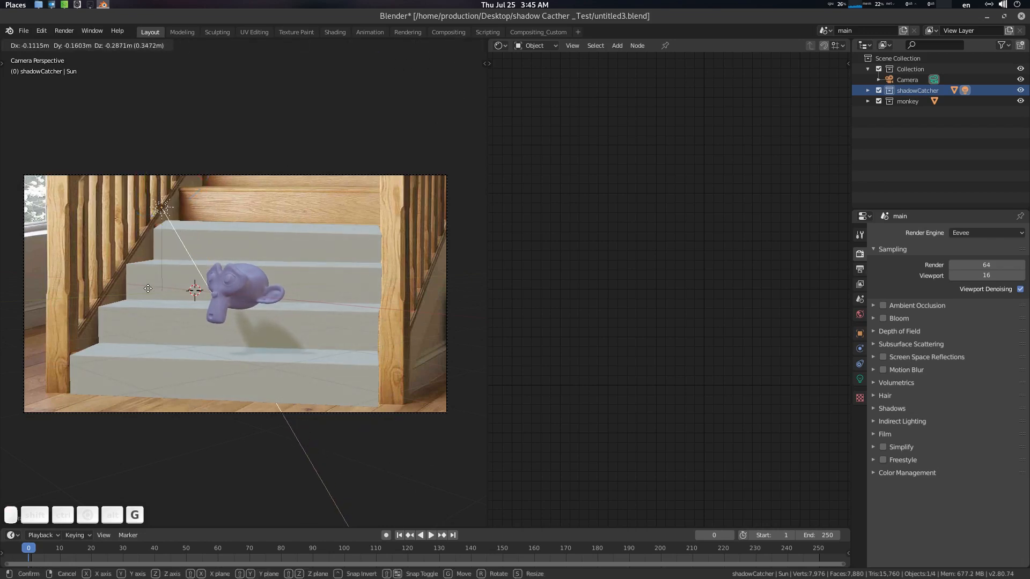
click(150, 288)
Step: Play the animation and stop it at frame 6
key(space)
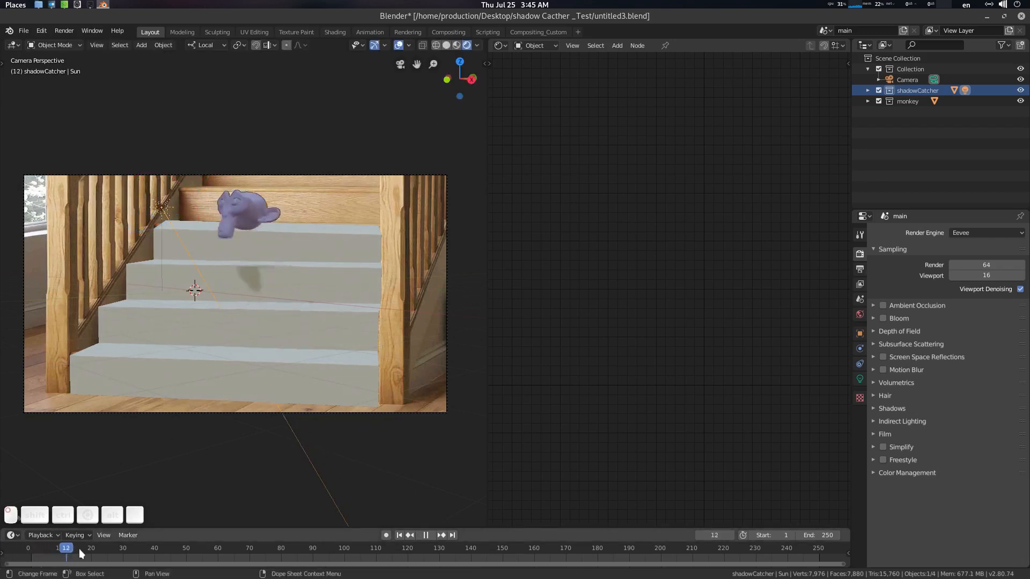
mouse_move(62, 550)
mouse_down()
mouse_move(37, 549)
mouse_move(47, 549)
mouse_up()
key(space)
Step: Trackball-rotate the sun again so the monkey's shadow falls on the step riser behind and below its head
key(r)
key(r)
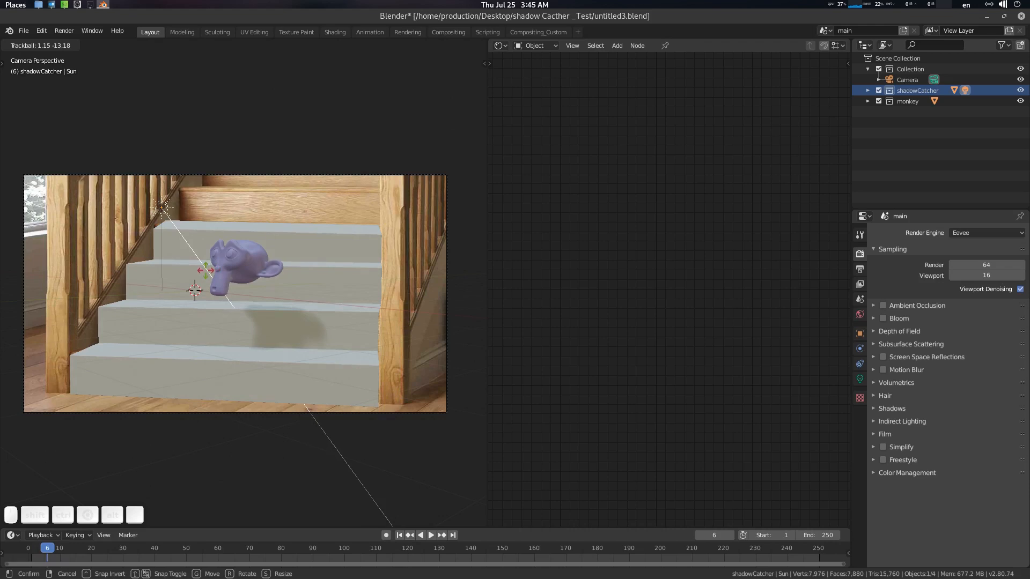
click(236, 305)
scroll(321, 337, up, 1)
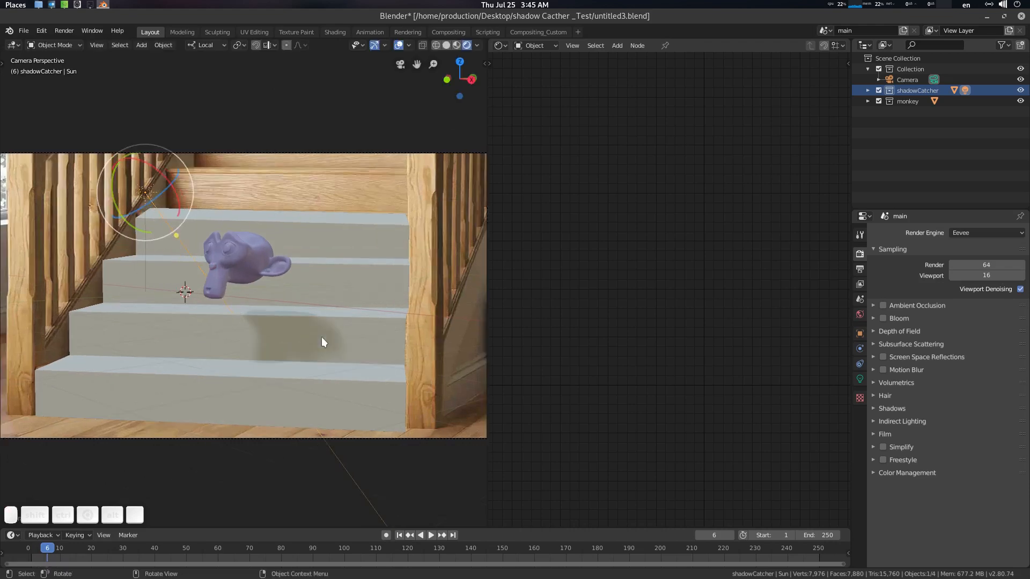
scroll(321, 337, down, 1)
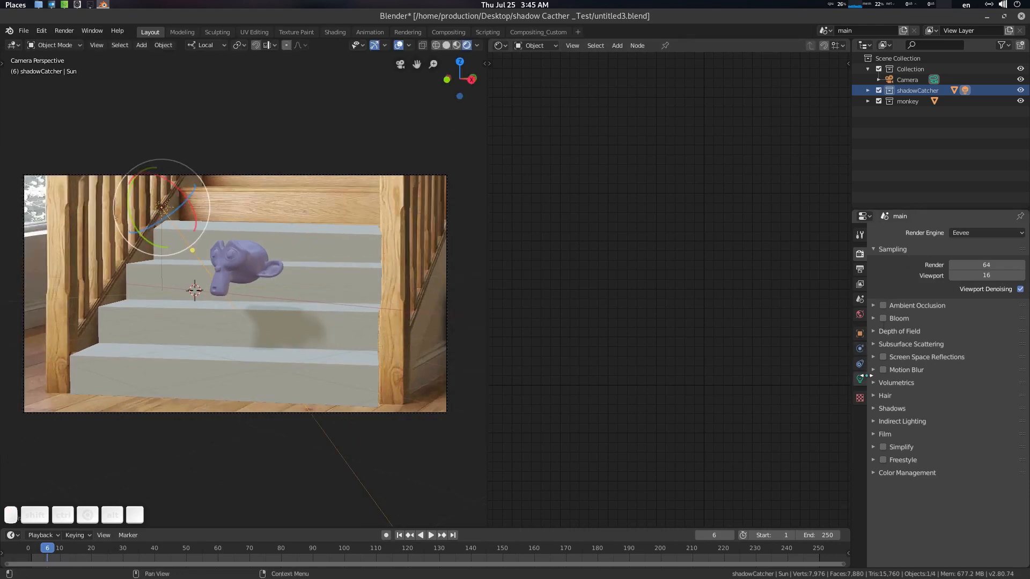
Step: Open the sun's light settings in a widened properties area and enable Contact Shadows
click(859, 379)
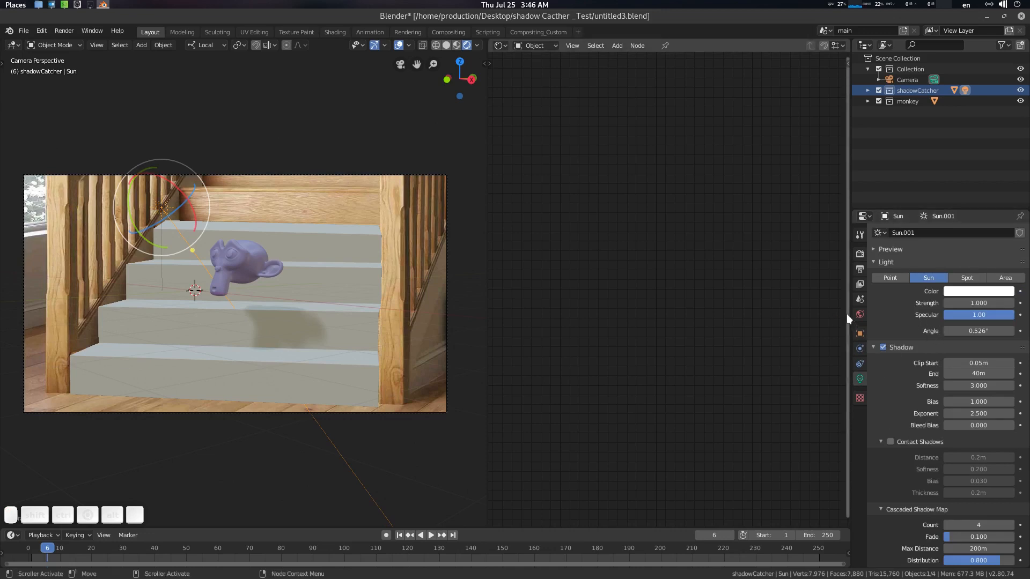
ctrl+middle_drag(923, 342, 933, 277)
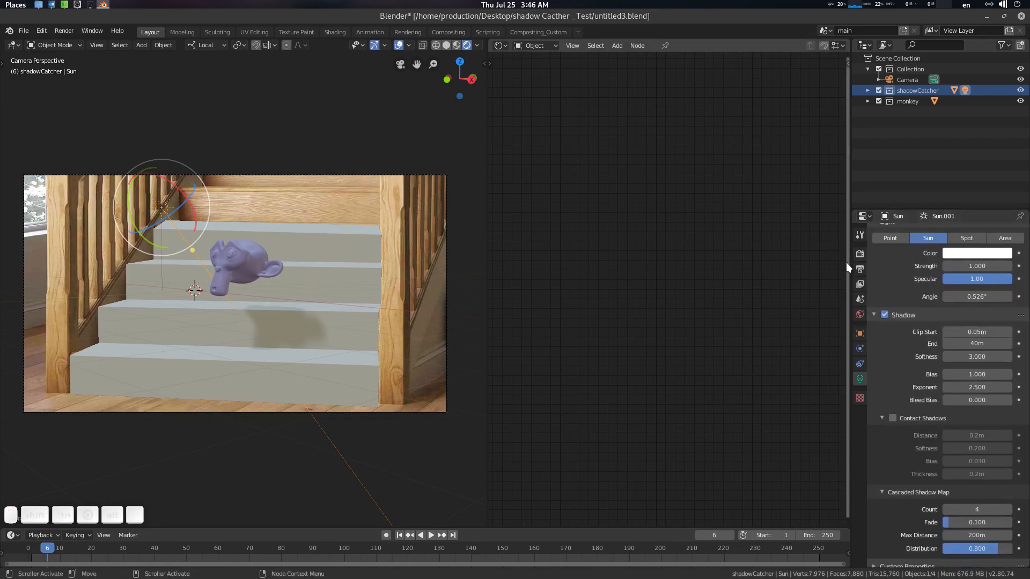
drag(850, 262, 637, 269)
scroll(702, 387, down, 1)
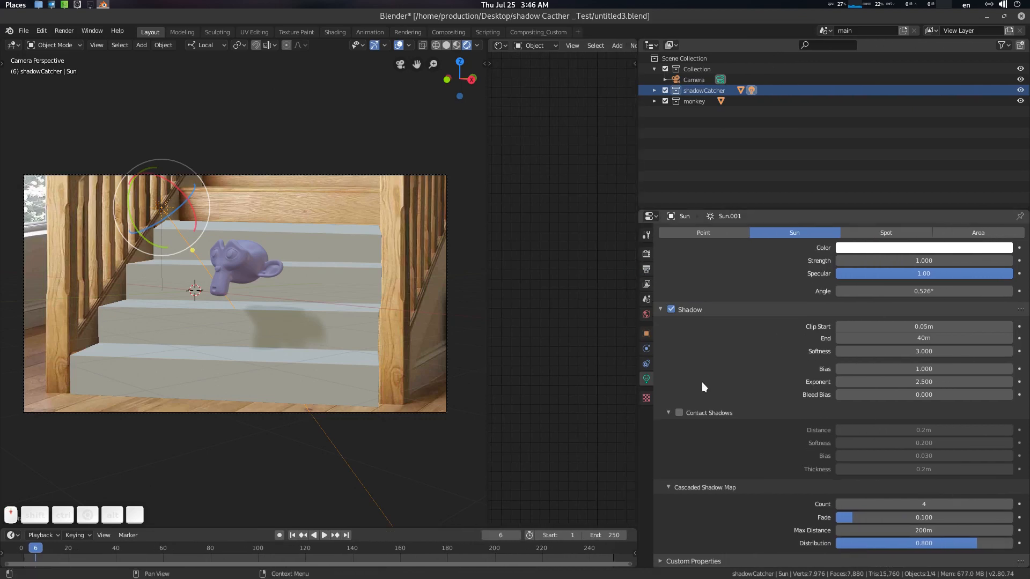
click(682, 412)
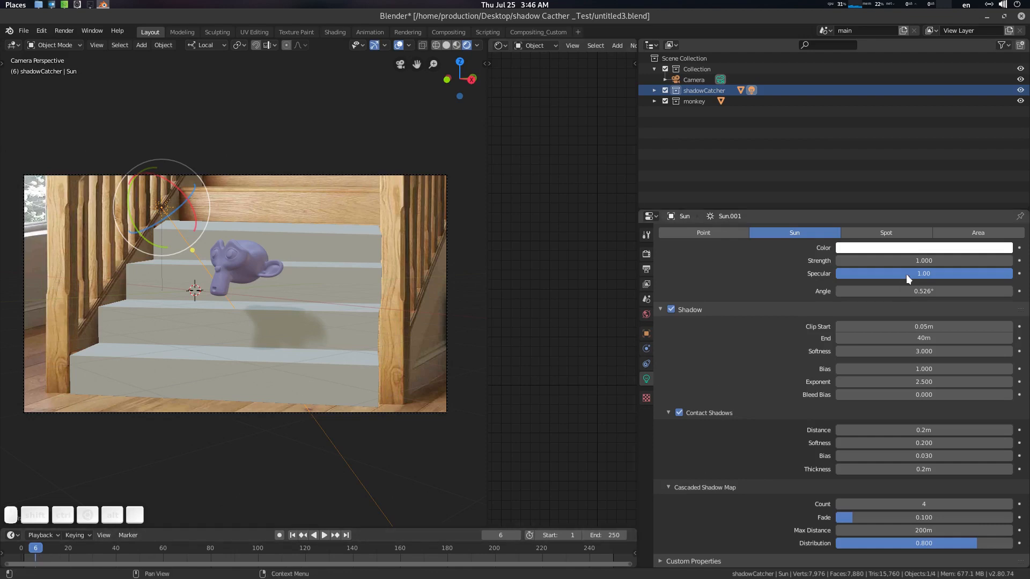
Step: Try a sun angle of 180°, and set it back to 0.526°
scroll(285, 328, up, 2)
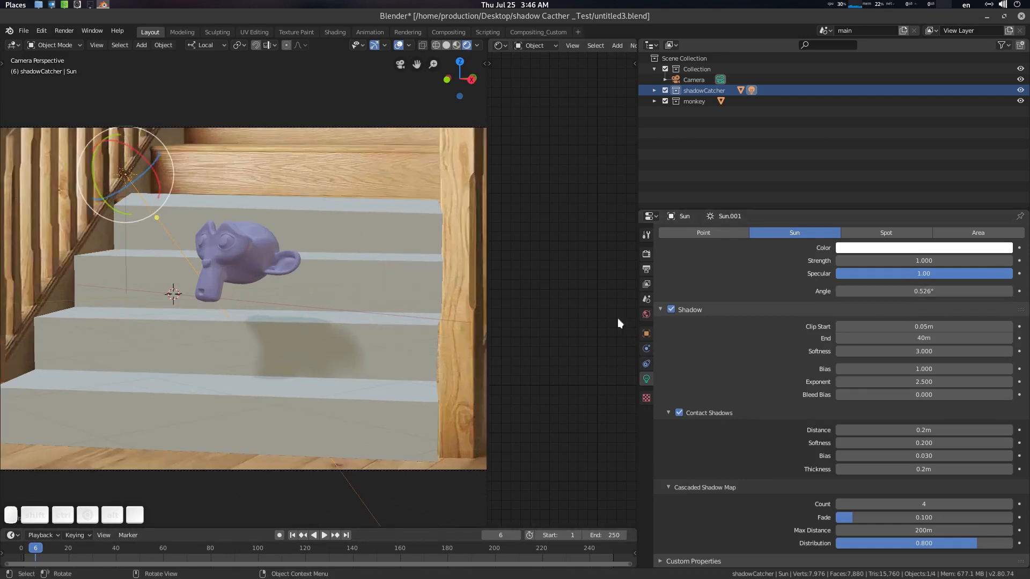
drag(969, 293, 982, 292)
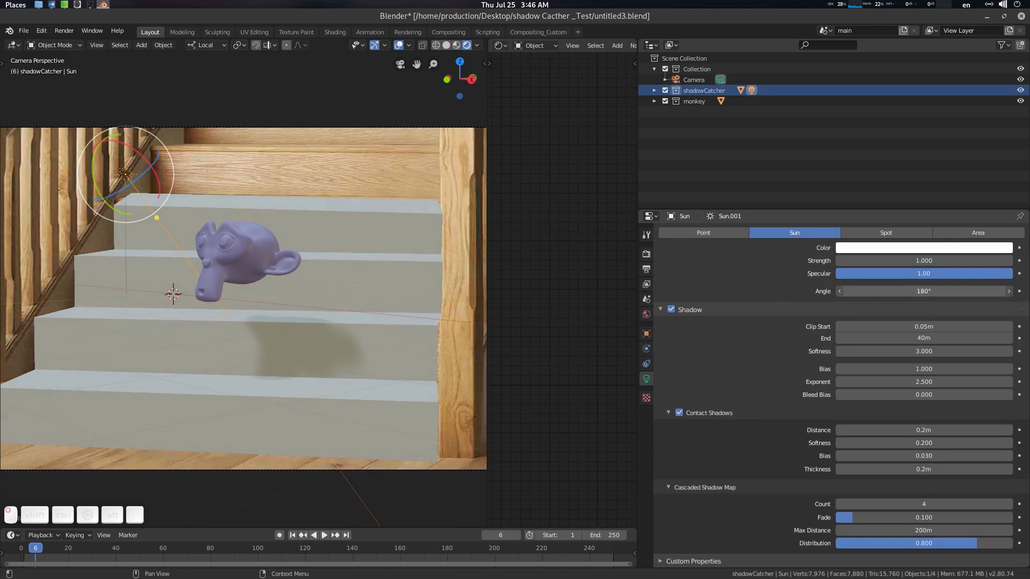
click(968, 290)
text(118.626d)
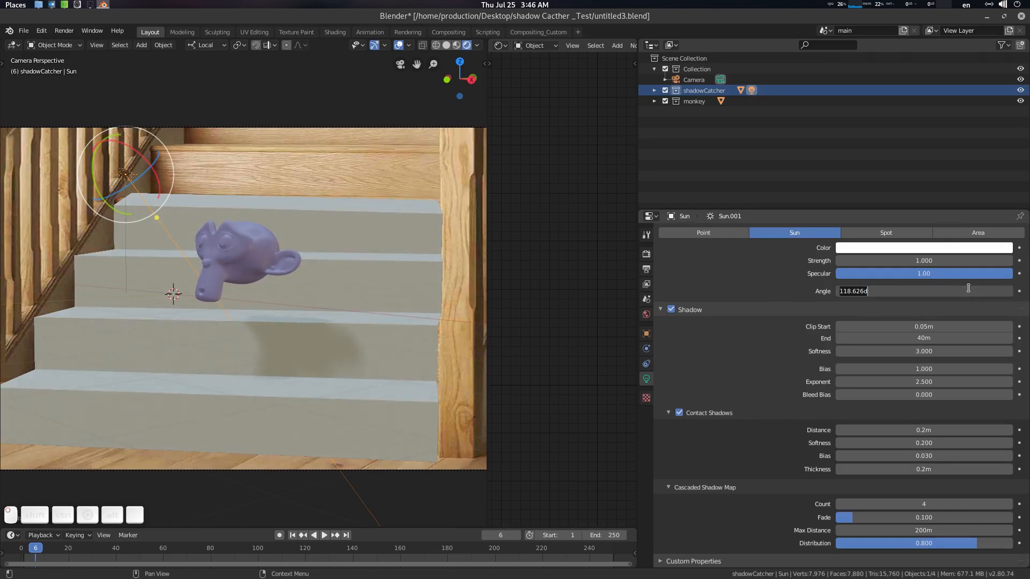
key(Return)
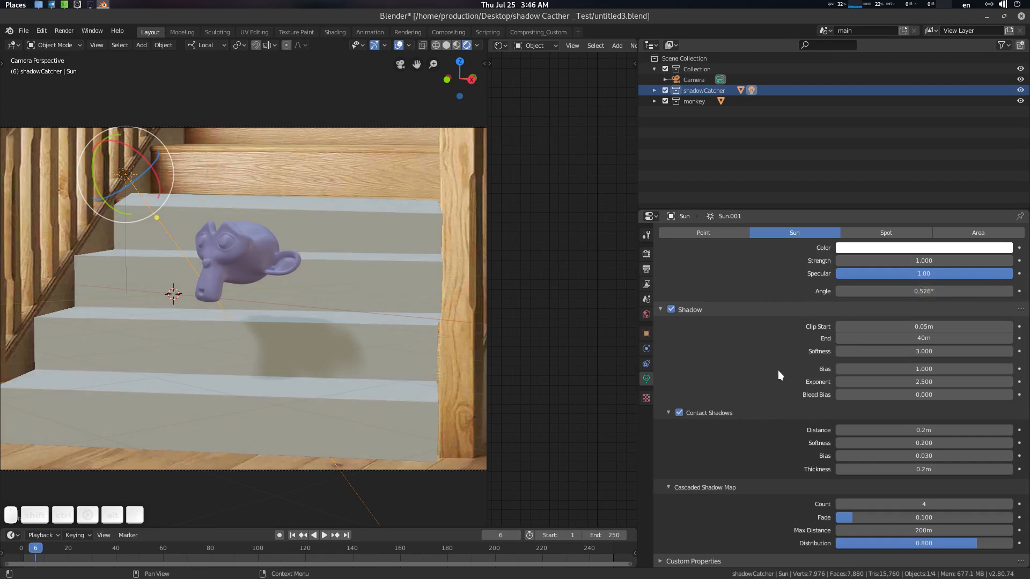
Step: Increase the sun light's strength to 1.840
scroll(836, 332, up, 1)
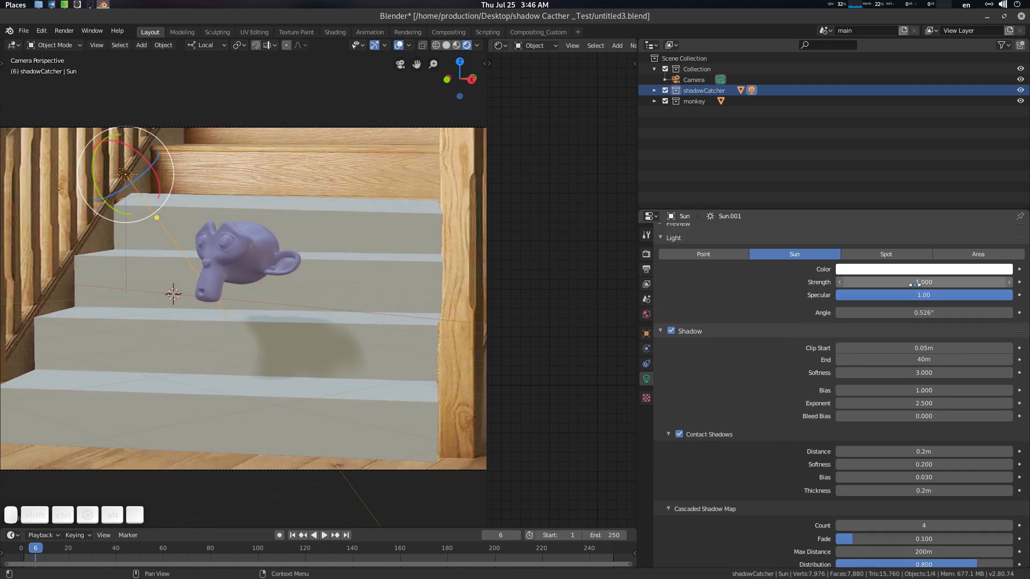
mouse_move(914, 285)
mouse_down()
mouse_move(960, 284)
mouse_move(925, 282)
mouse_up()
scroll(326, 304, down, 3)
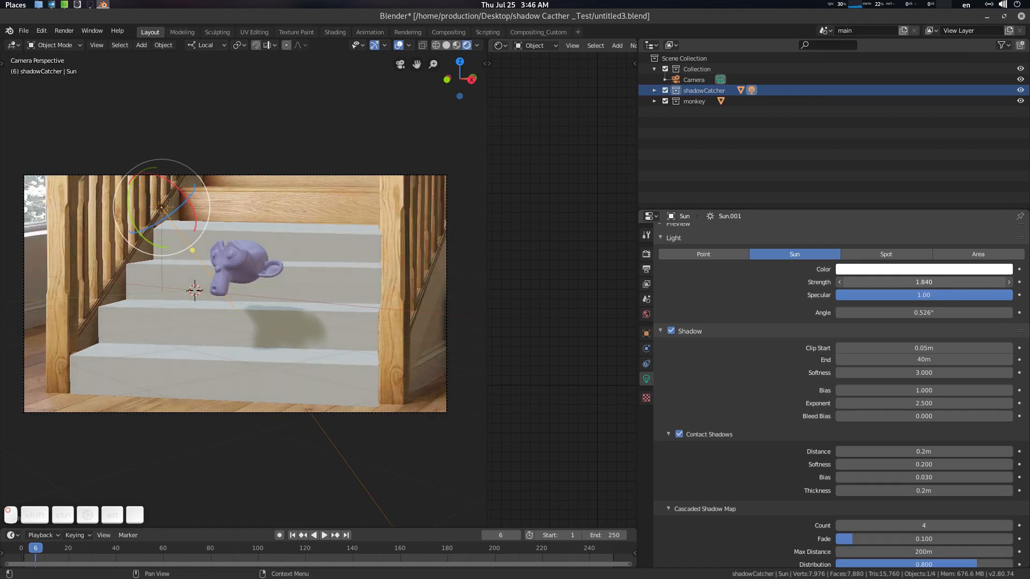
scroll(336, 261, up, 1)
scroll(336, 265, down, 1)
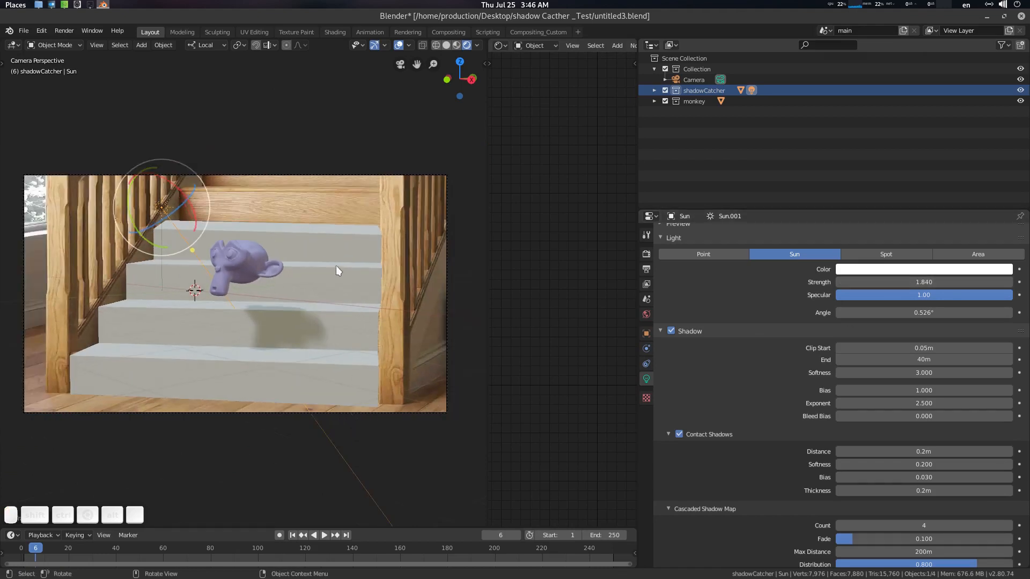
Step: Rotate the sun about 6° around its local X axis to reshape the monkey's shadow, and deselect it
scroll(335, 266, up, 1)
drag(160, 179, 156, 168)
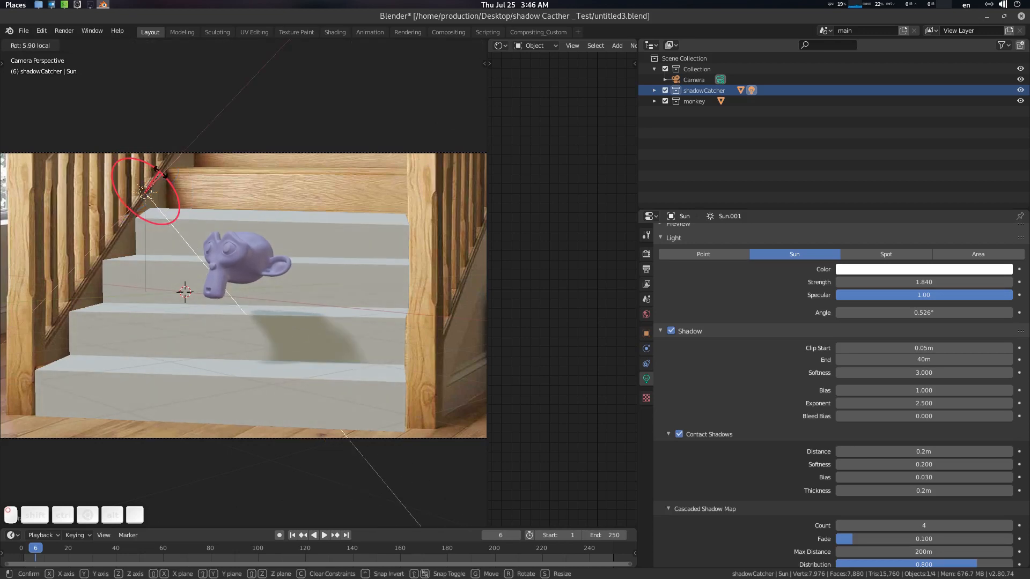
drag(156, 168, 165, 179)
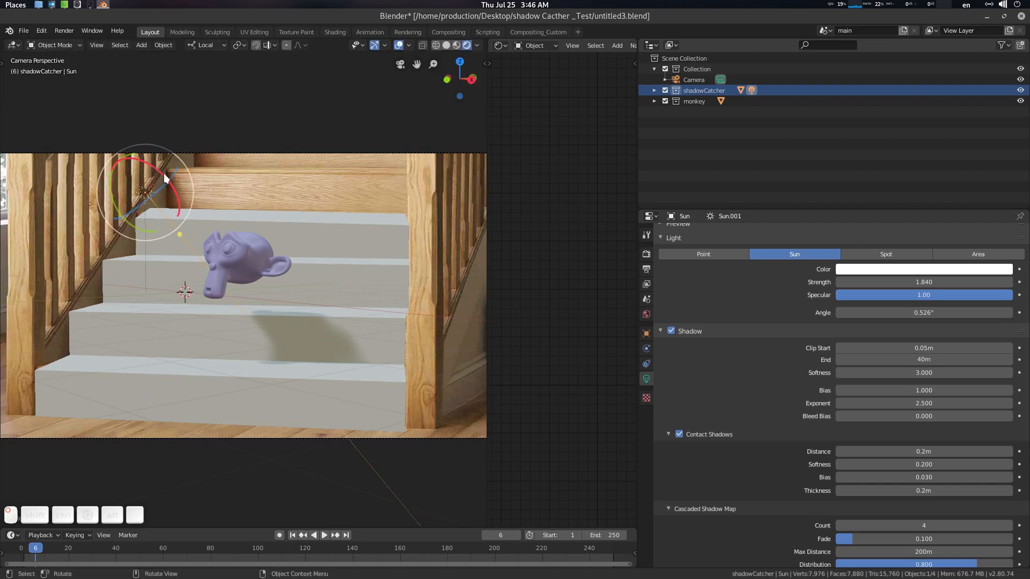
key(alt+a)
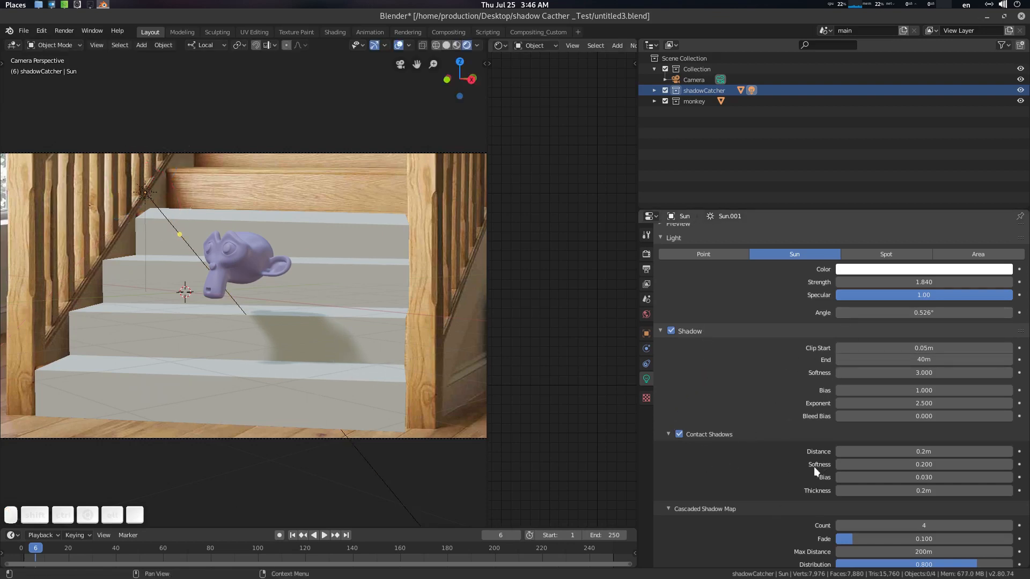
Step: Review the sun's shadow options and the shadow settings in the Eevee render properties
scroll(853, 471, down, 1)
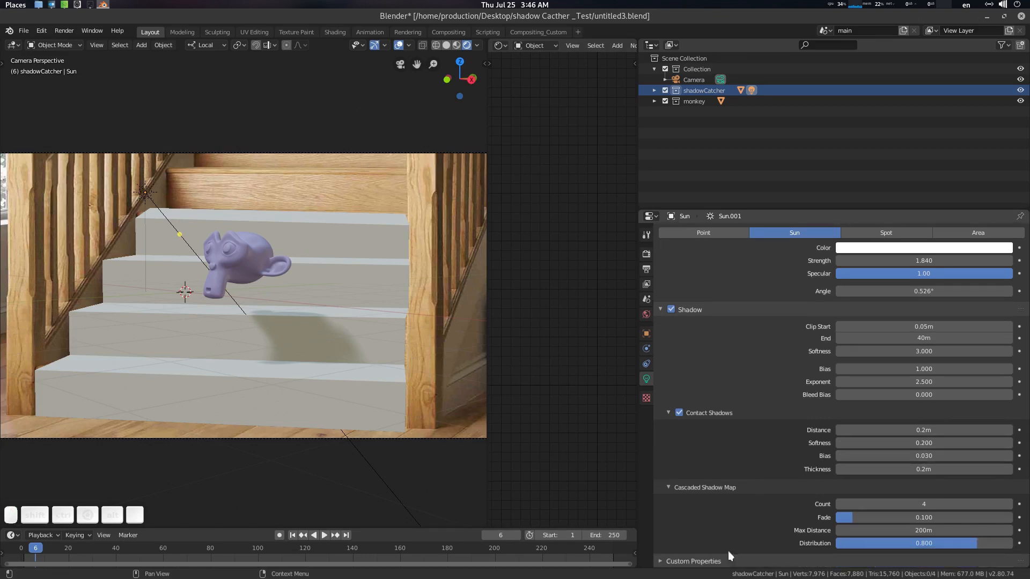
scroll(791, 434, up, 3)
click(646, 254)
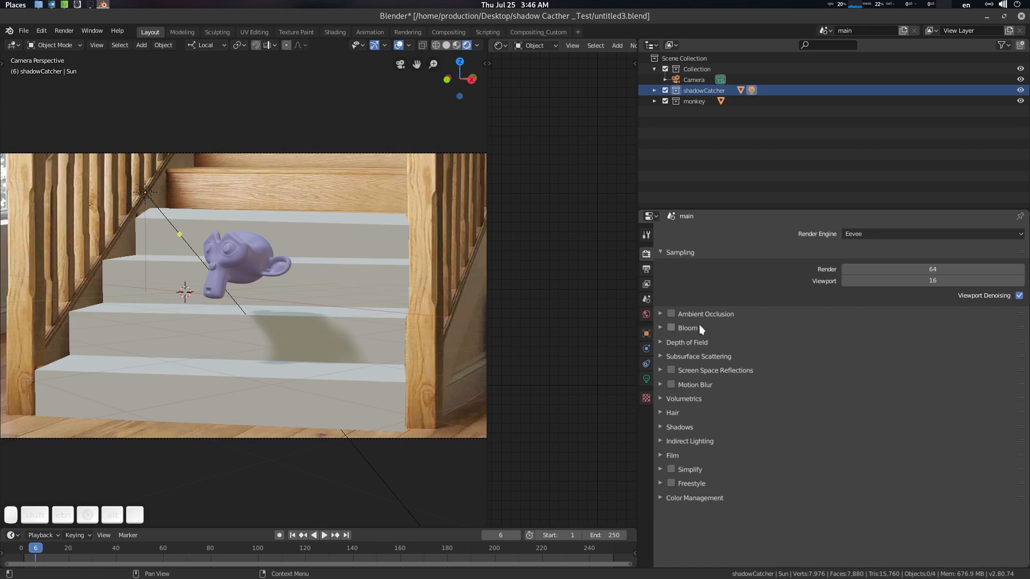
click(668, 427)
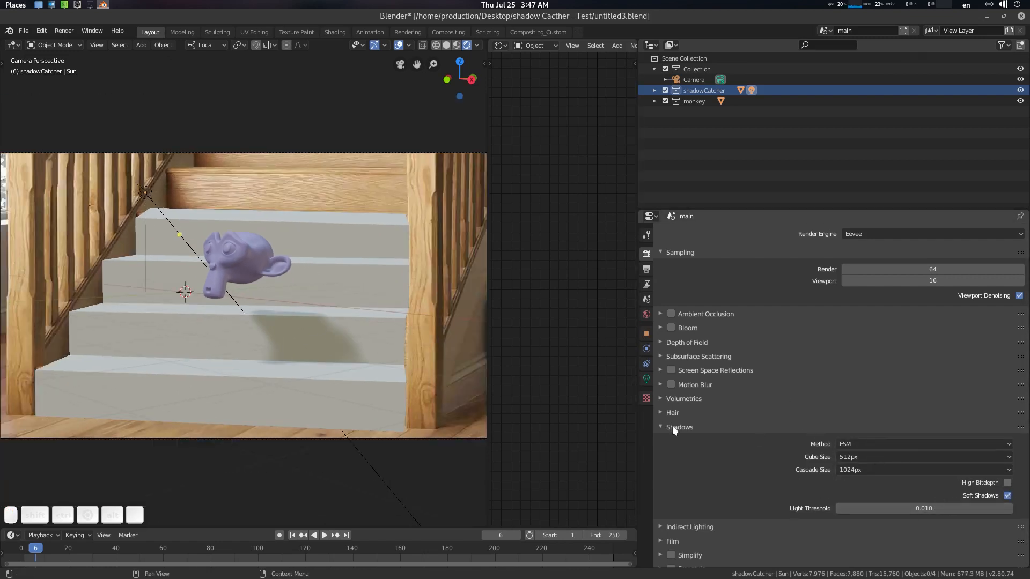
click(675, 427)
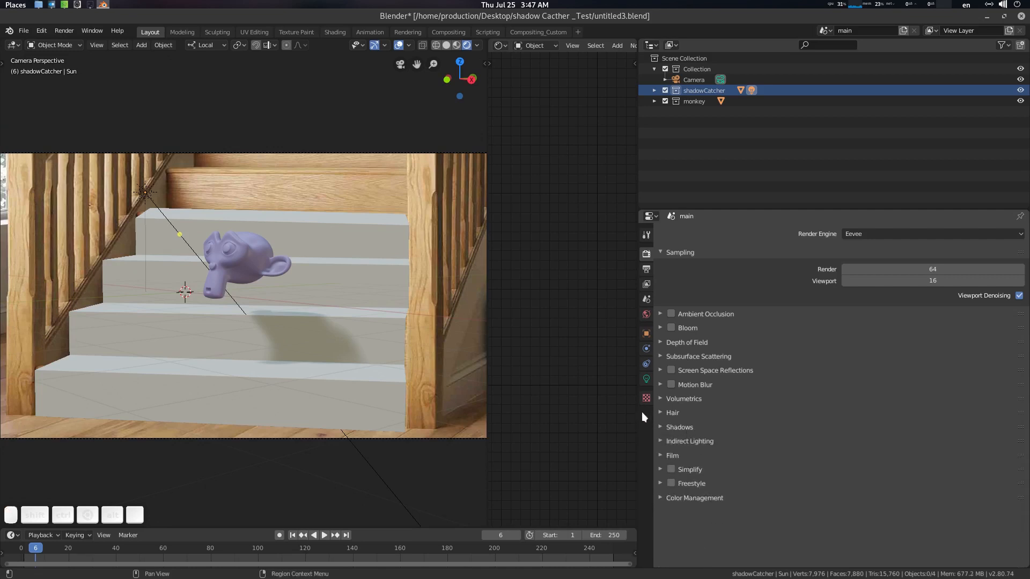
Step: Widen the node editor area and give the staircase mesh a new material named Shadow
drag(639, 407, 840, 414)
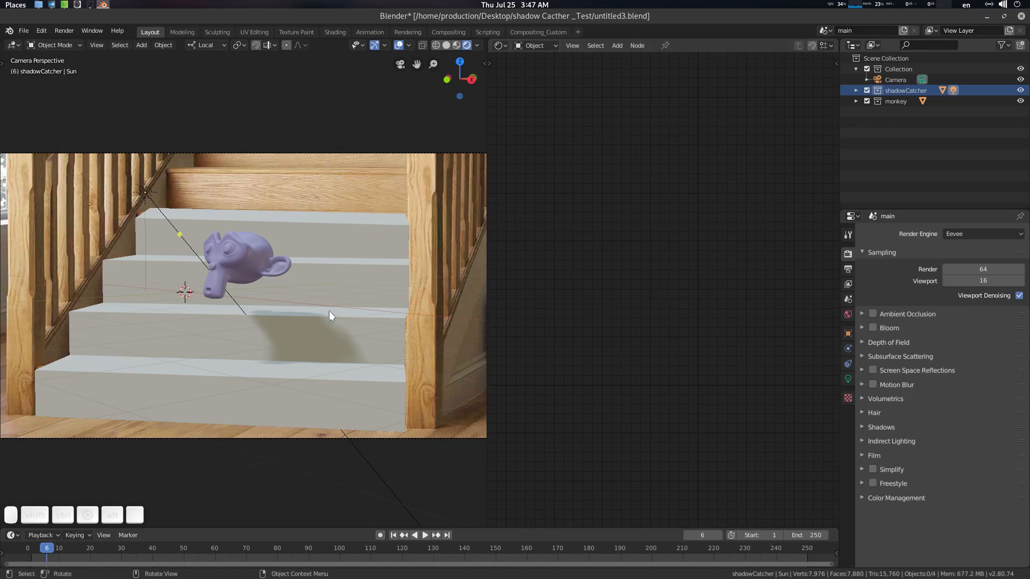
click(392, 323)
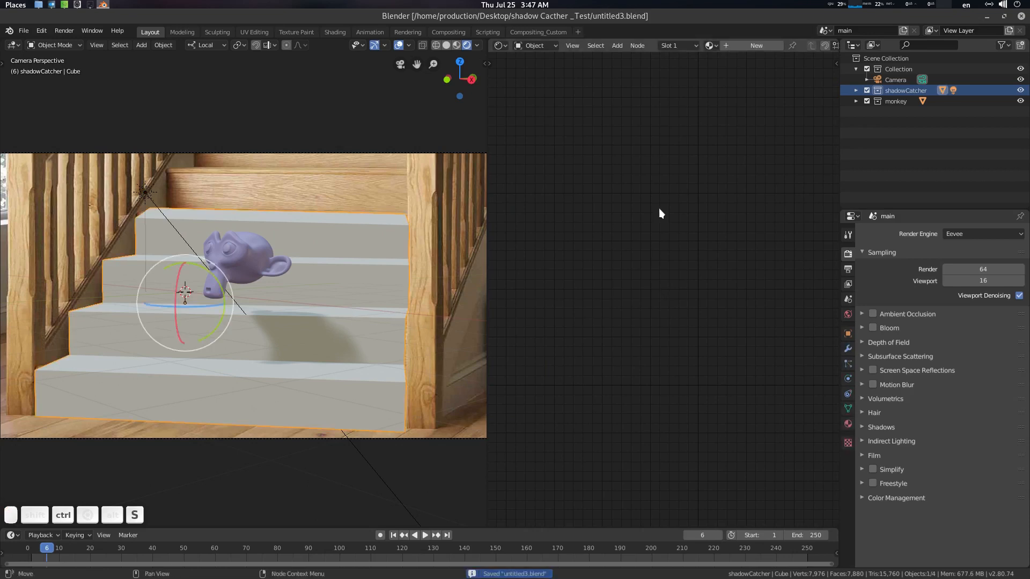
click(756, 46)
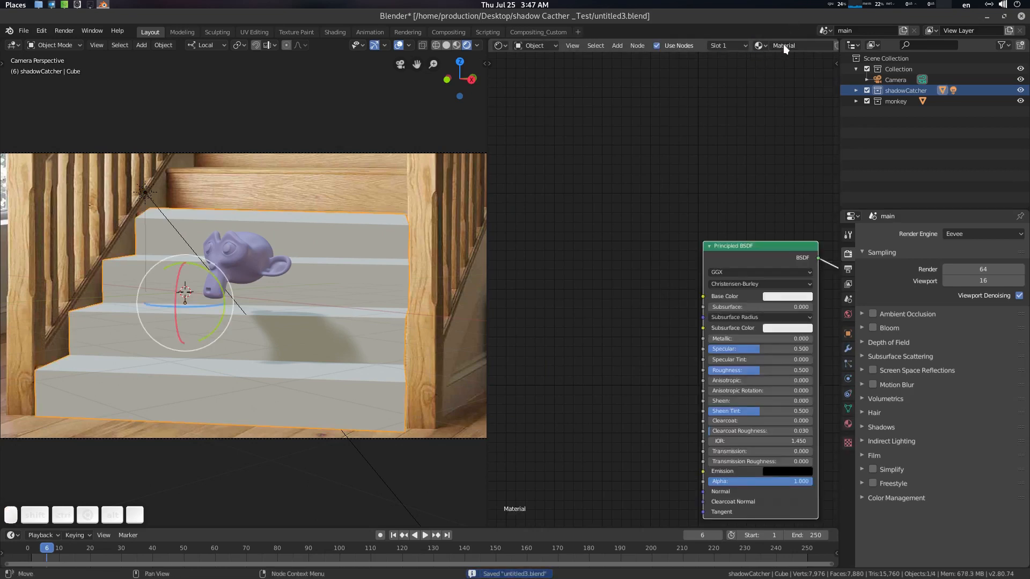
text(Shadow)
key(Return)
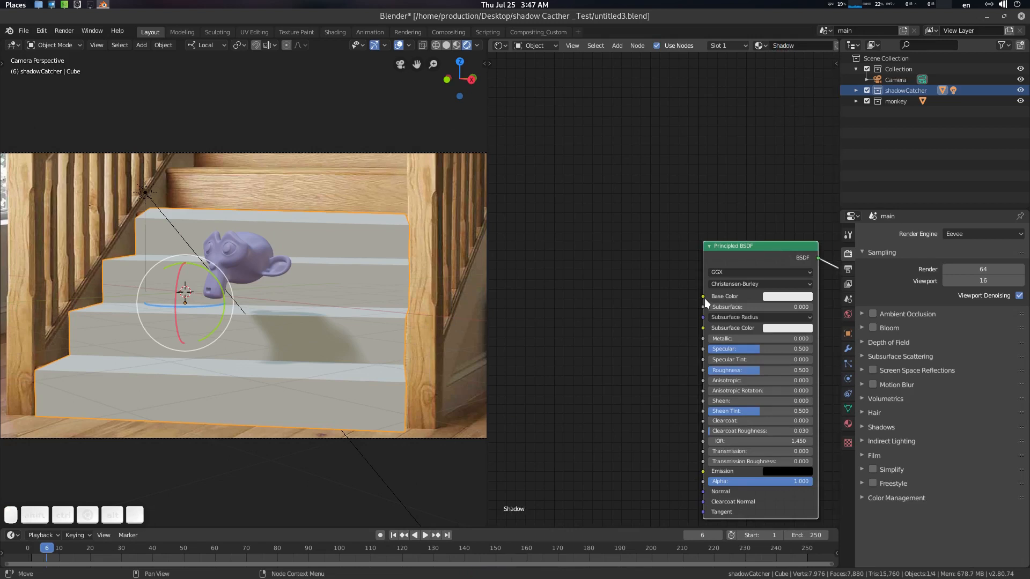
Step: Delete the Principled BSDF node from the Shadow material
middle_drag(704, 298, 630, 203)
middle_drag(651, 159, 644, 185)
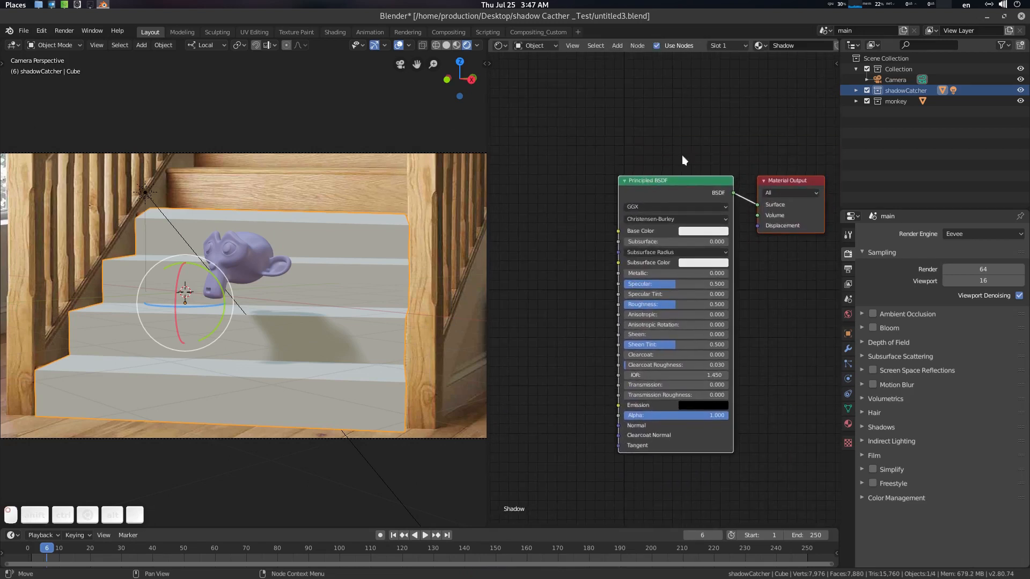
key(x)
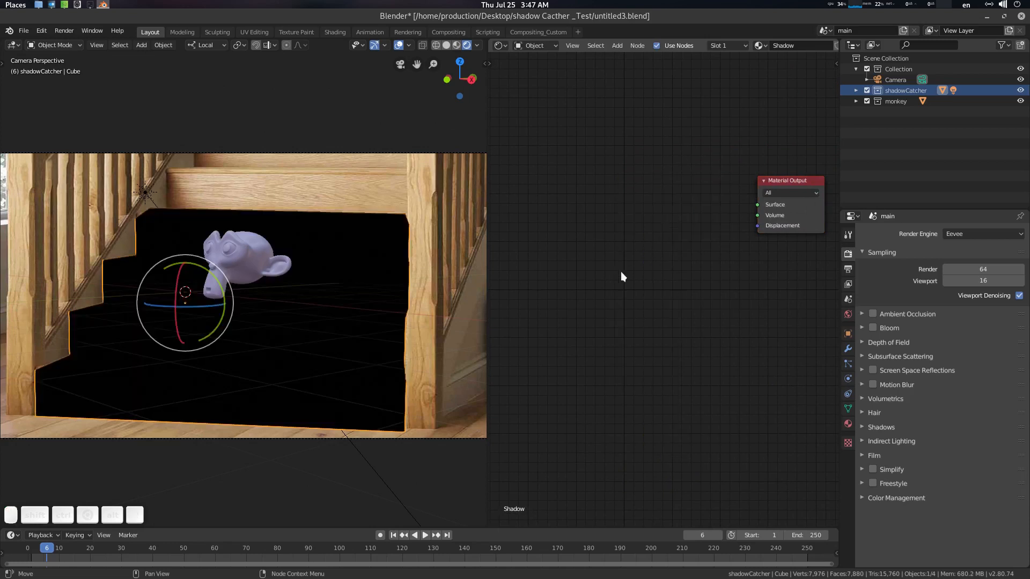
Step: Add a Diffuse BSDF node and connect it to the Material Output's Surface input
key(shift+a)
click(584, 237)
text(s)
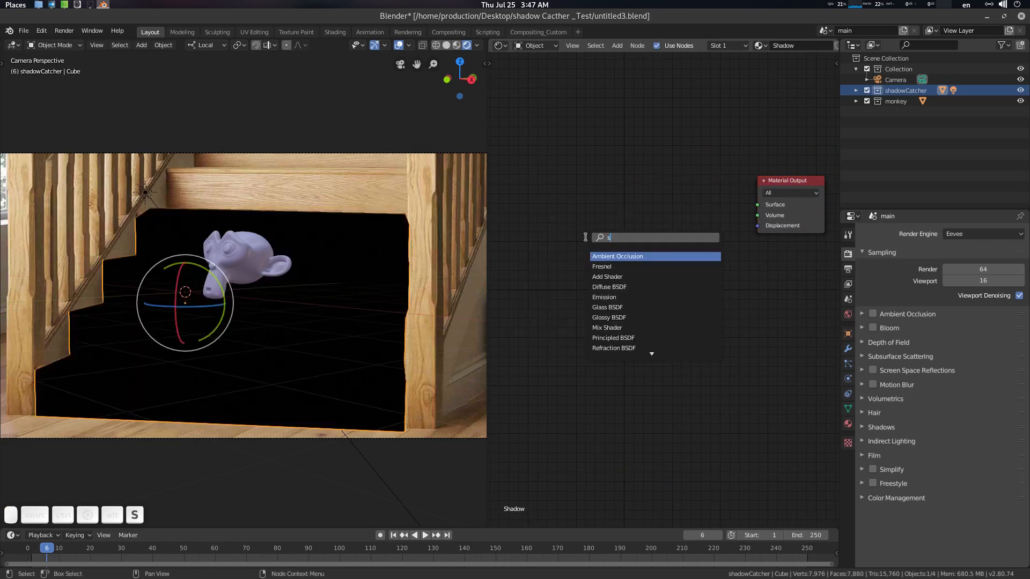
text(if)
key(BackSpace)
key(BackSpace)
key(BackSpace)
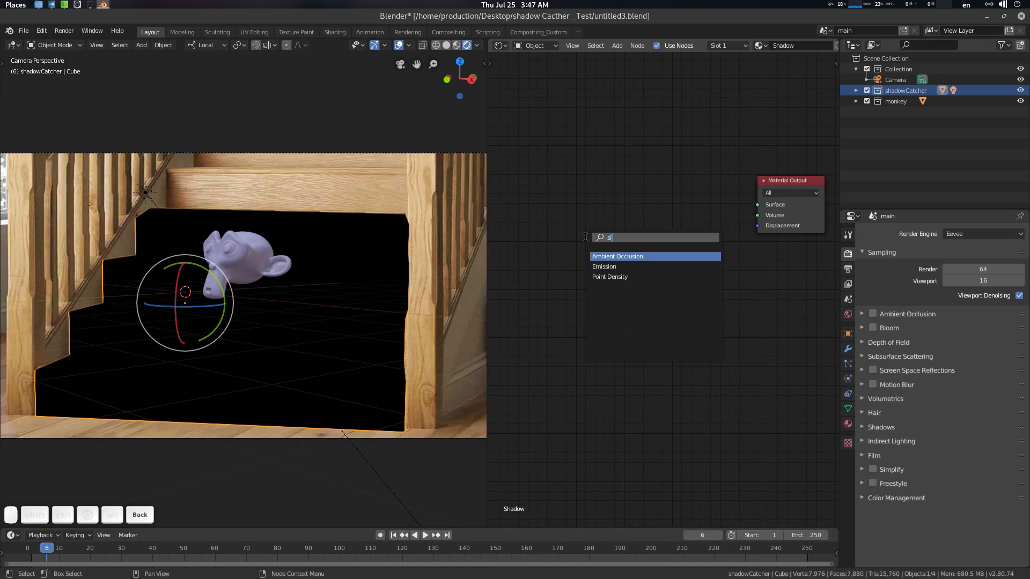
text(di)
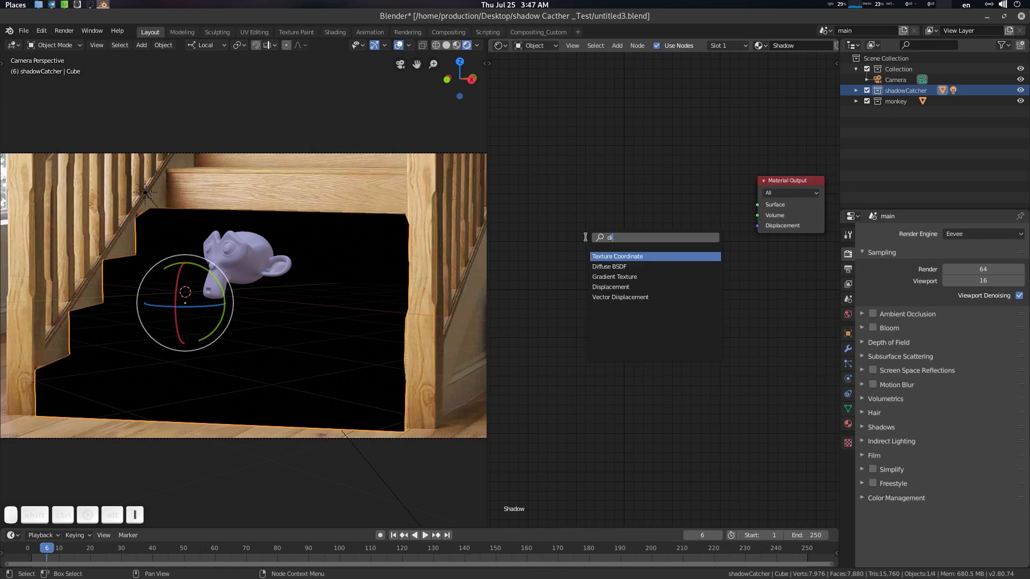
key(Down)
key(Return)
click(589, 236)
drag(595, 245, 552, 242)
click(551, 239)
ctrl+shift+click(588, 240)
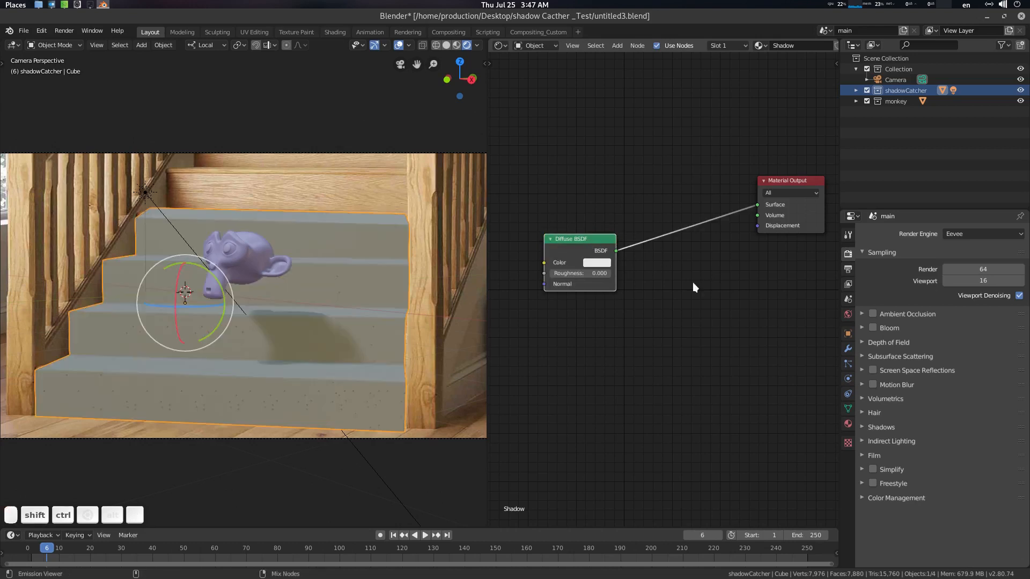
Step: Insert a Transparent BSDF node on the link between the Diffuse BSDF and the Material Output
middle_drag(704, 291, 640, 325)
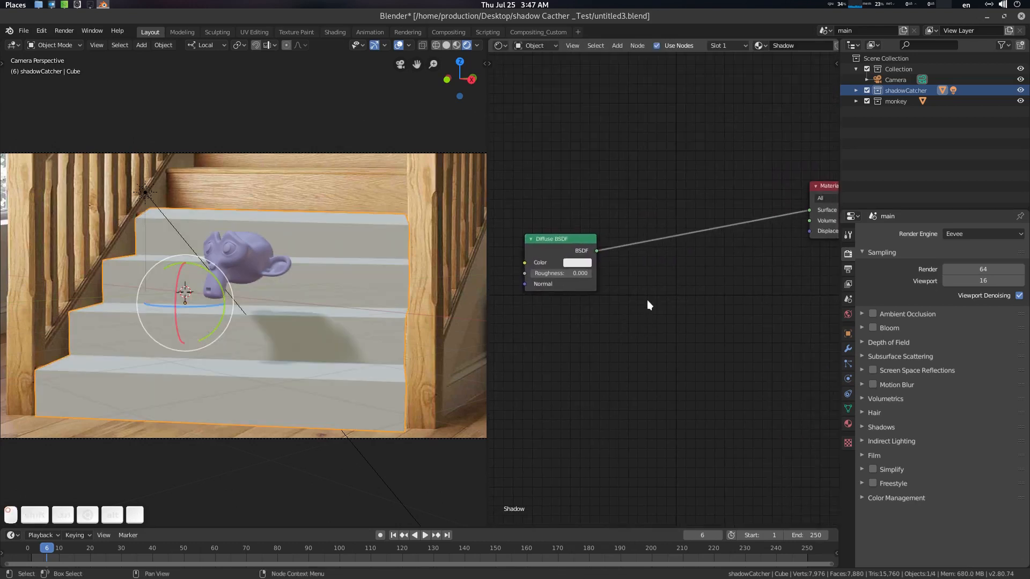
key(shift+a)
click(648, 299)
text(tra)
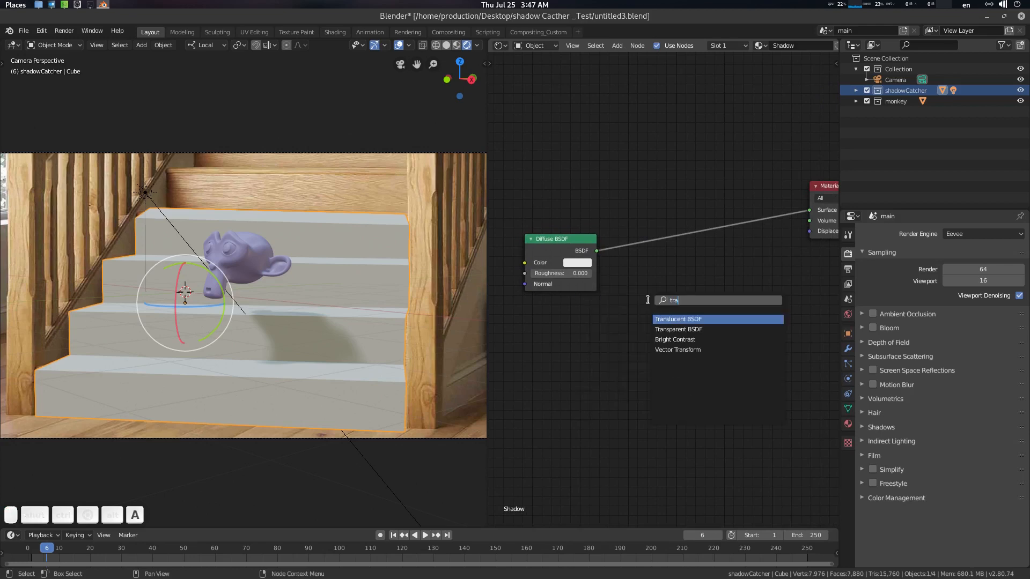
key(Down)
key(Down)
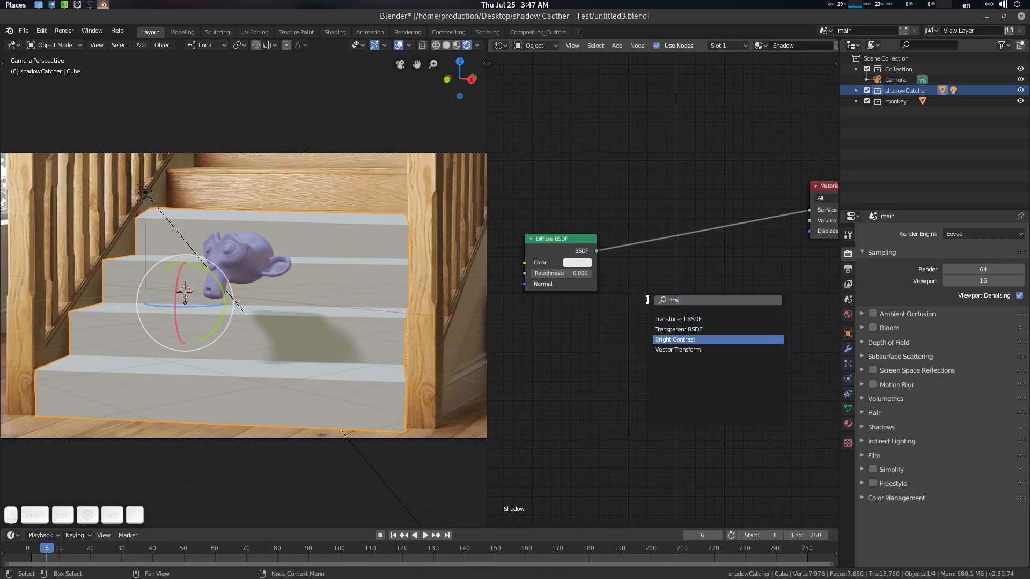
key(BackSpace)
text(ans)
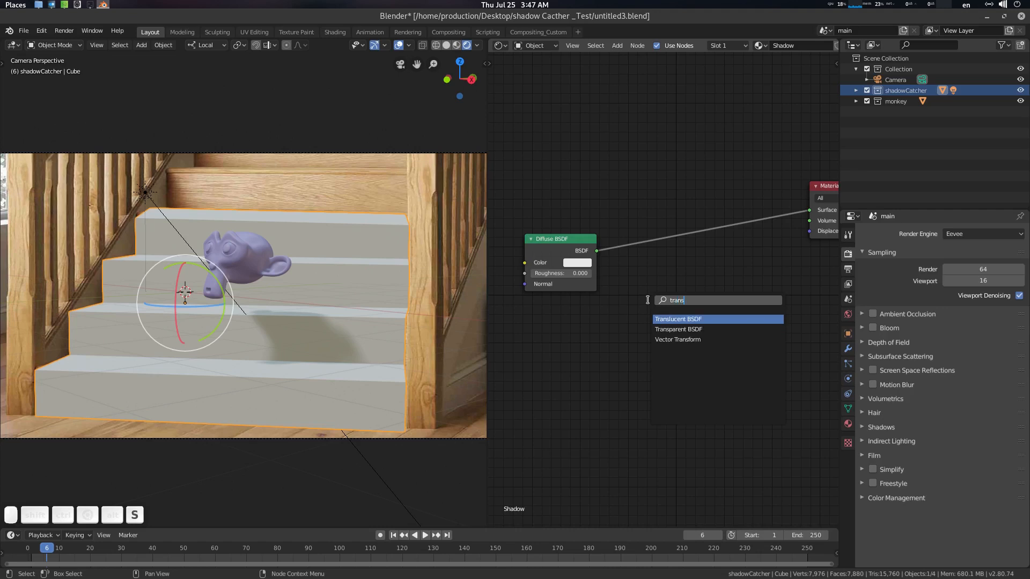
key(Down)
key(Return)
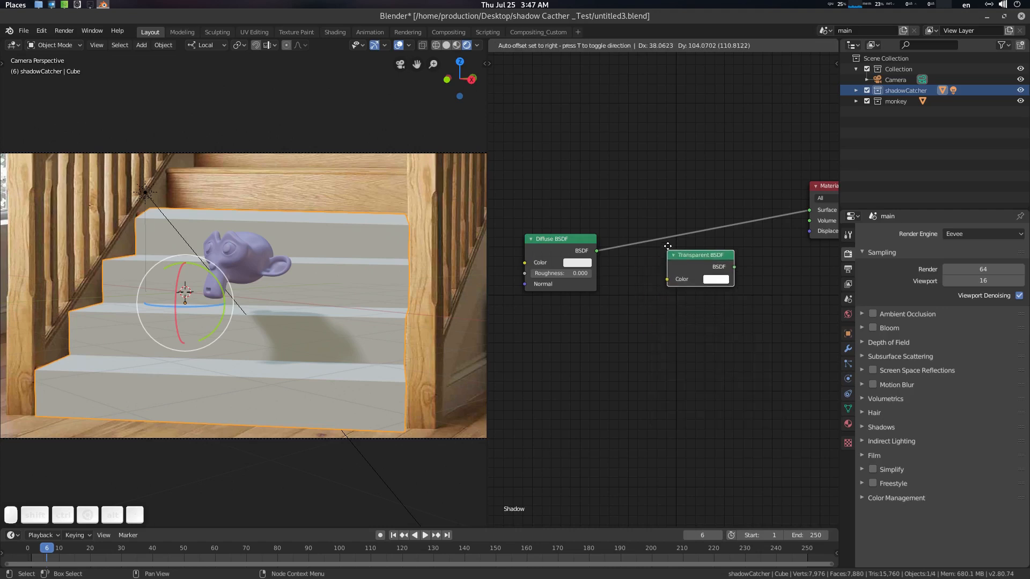
click(709, 215)
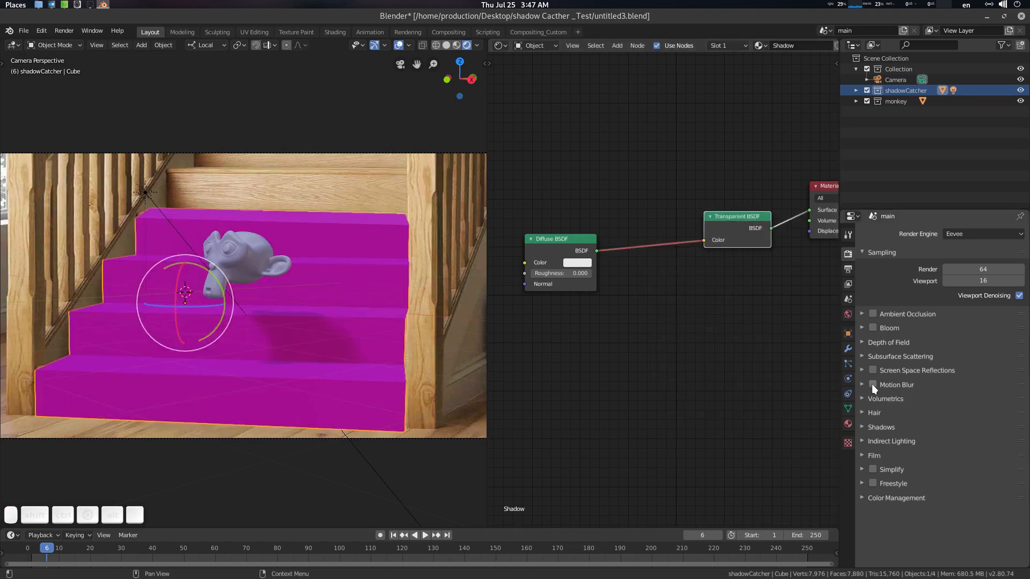
Step: Insert a Shader to RGB node on the link between the Diffuse BSDF and the Transparent BSDF
key(shift+a)
click(651, 296)
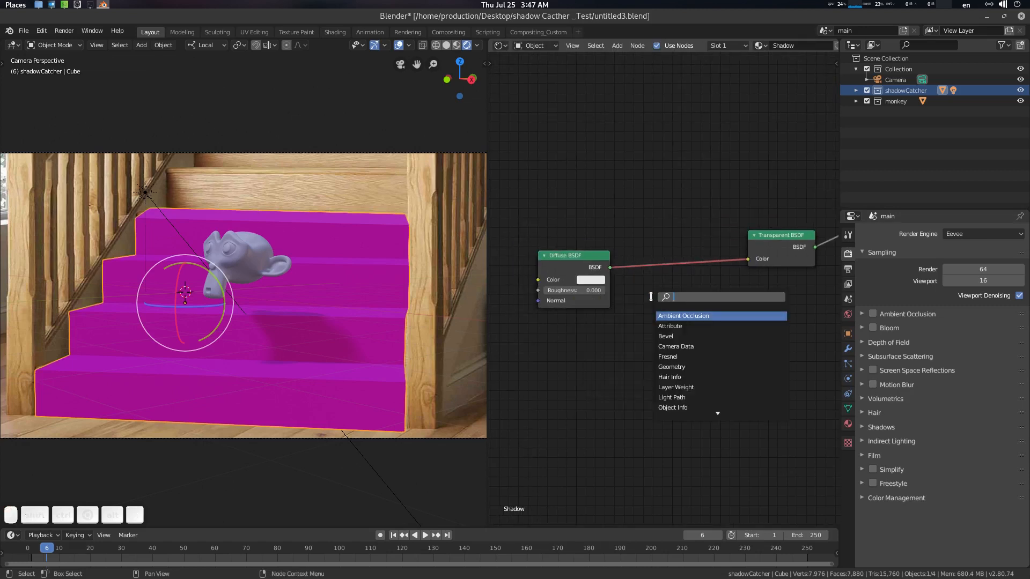
text(rg)
key(Down)
key(Down)
key(Down)
key(Down)
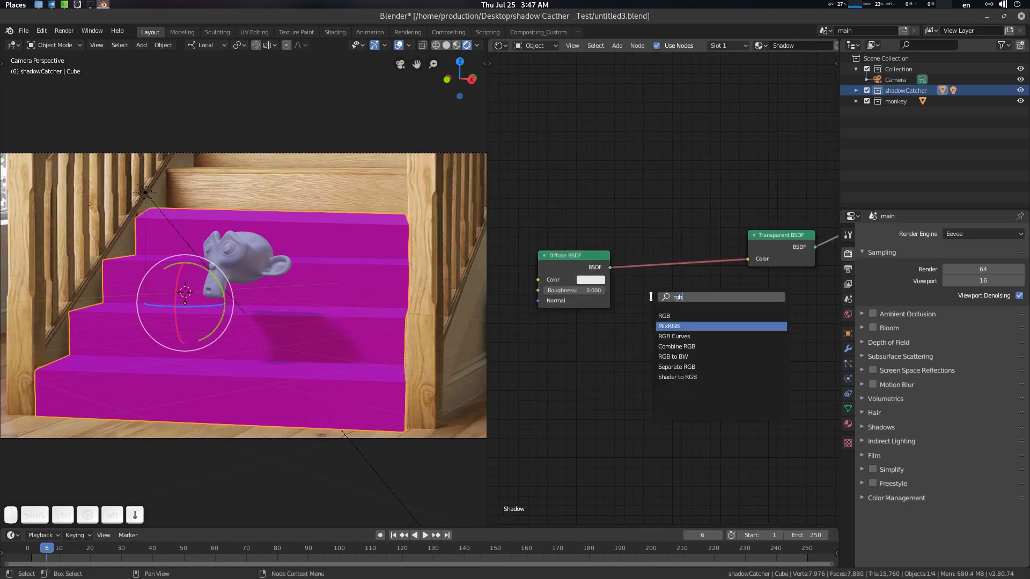
key(Up)
key(Up)
key(Up)
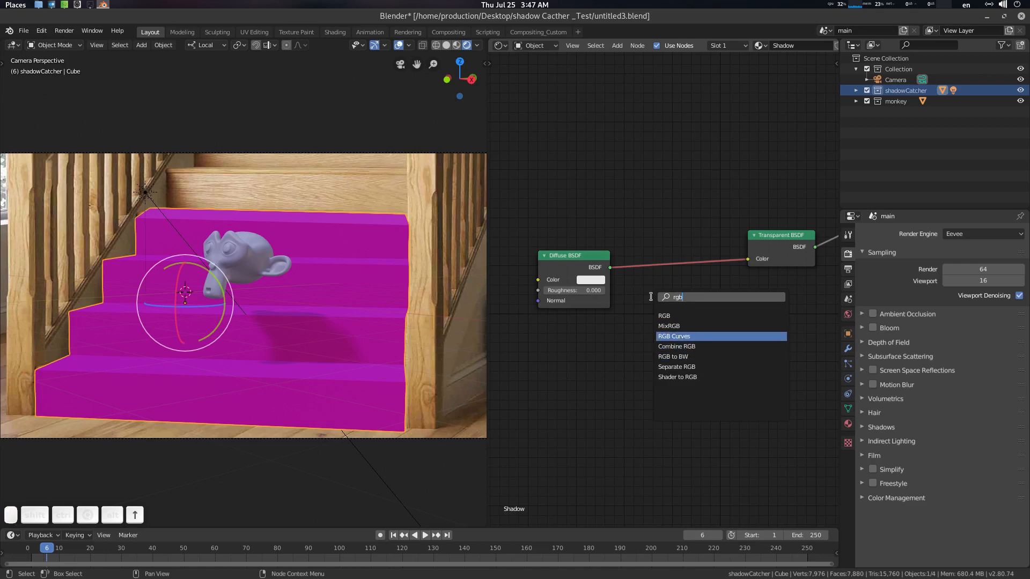
key(Down)
key(Down)
key(Down)
key(Down)
key(Down)
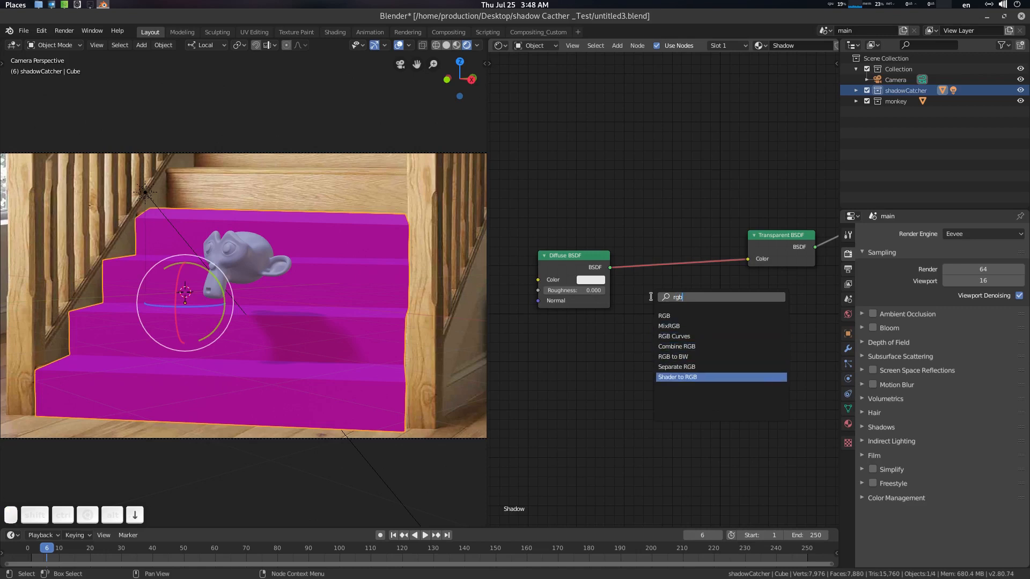
key(Return)
click(641, 251)
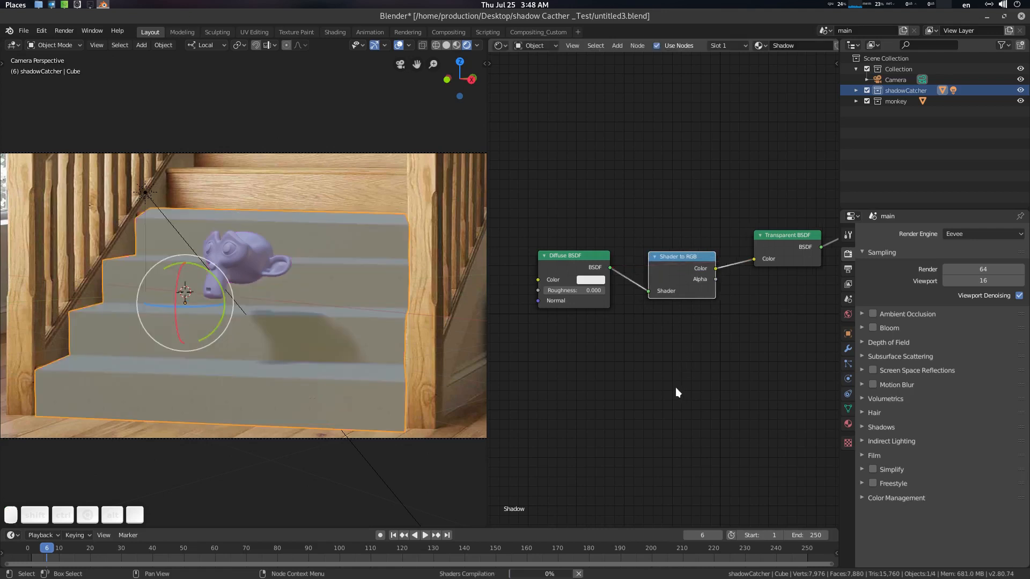
Step: Spread out the node chain by moving the Transparent BSDF and Material Output farther from the Shader to RGB node
middle_drag(696, 346, 633, 343)
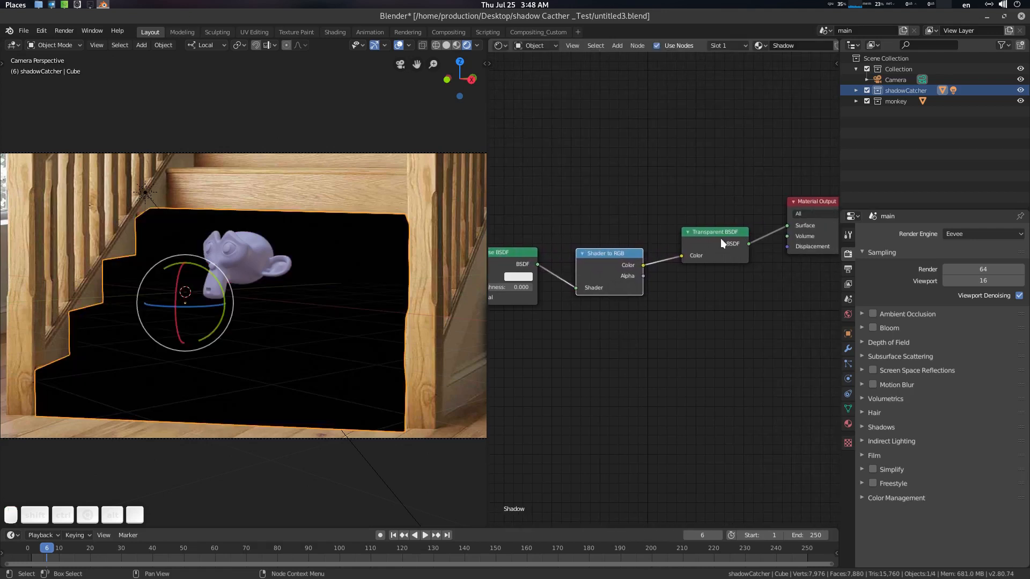
drag(721, 237, 735, 202)
middle_drag(777, 258, 673, 276)
drag(724, 221, 801, 192)
drag(652, 213, 683, 203)
middle_drag(637, 317, 710, 319)
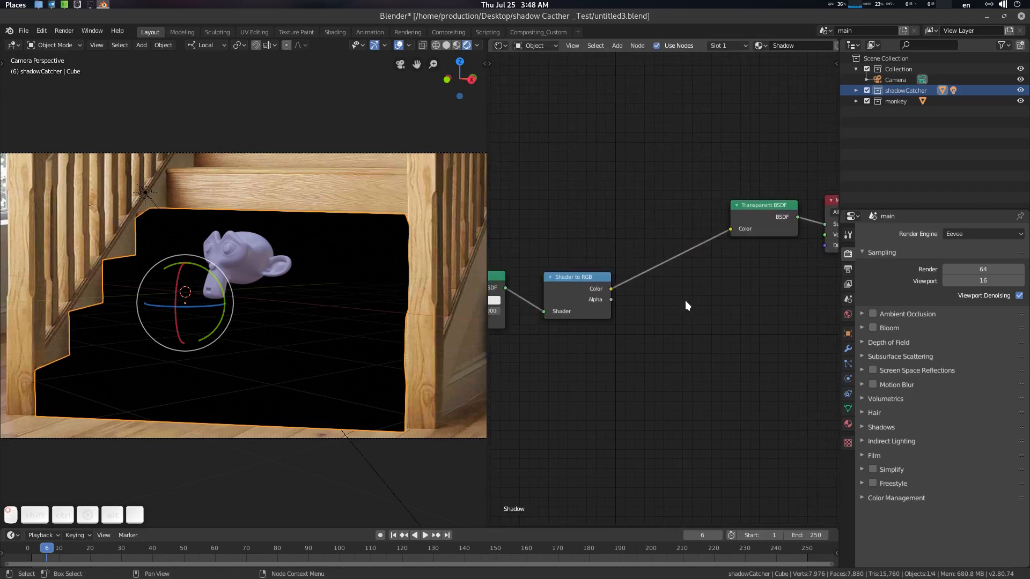
Step: Preview the Shader to RGB output, and reconnect the Transparent BSDF to the Material Output after placing it lower in the node layout
ctrl+shift+click(577, 280)
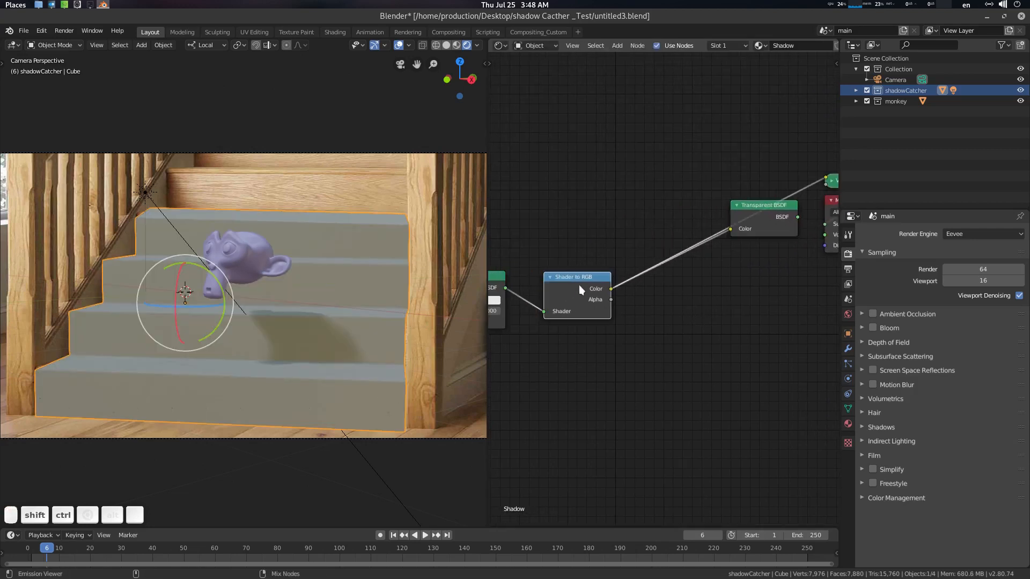
middle_drag(619, 343, 580, 379)
drag(732, 240, 782, 330)
middle_drag(632, 333, 621, 271)
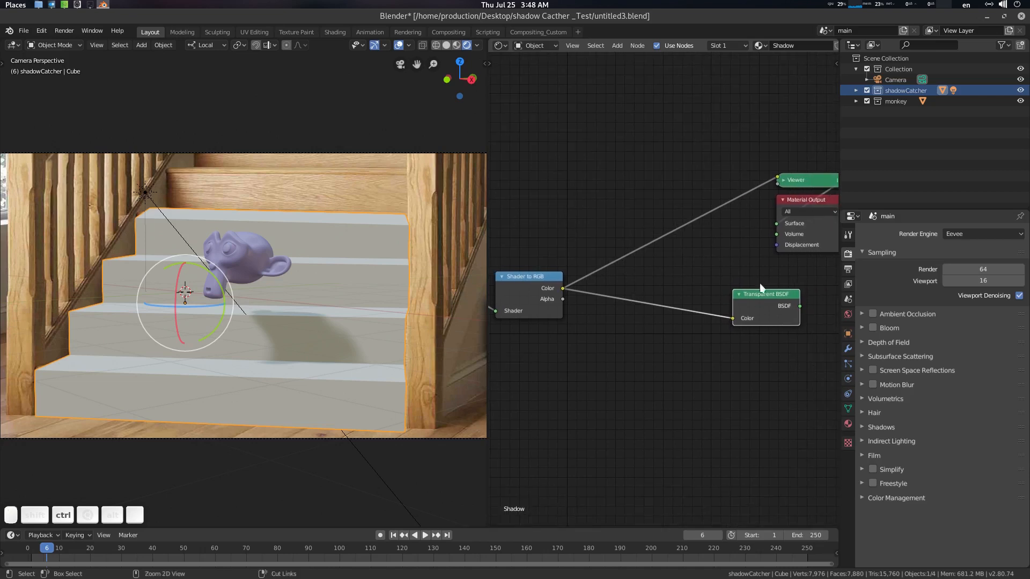
ctrl+shift+click(738, 311)
Step: Insert a ColorRamp node on the link between the Shader to RGB and the Transparent BSDF
key(shift+a)
click(648, 352)
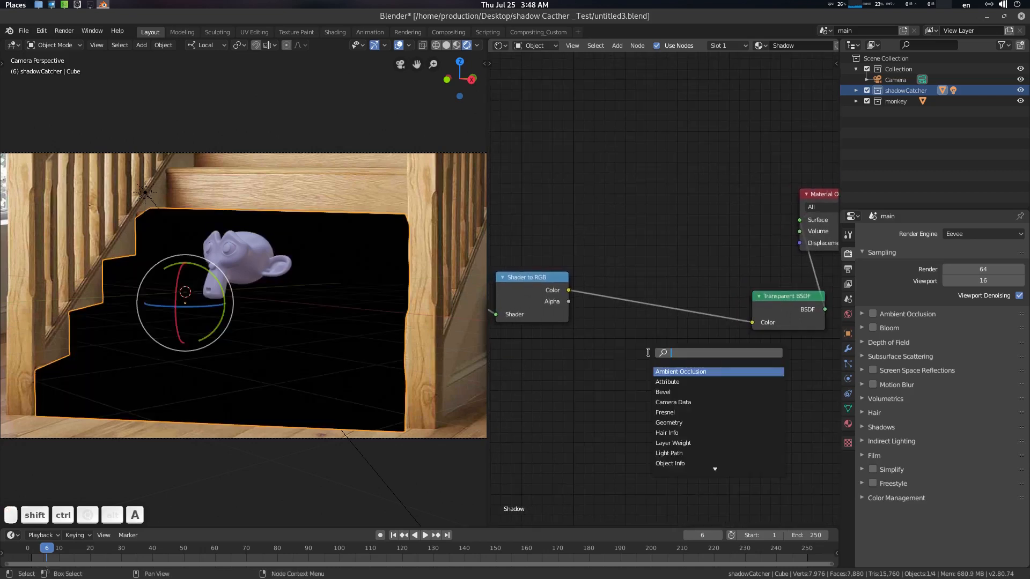
text(ramp)
key(Return)
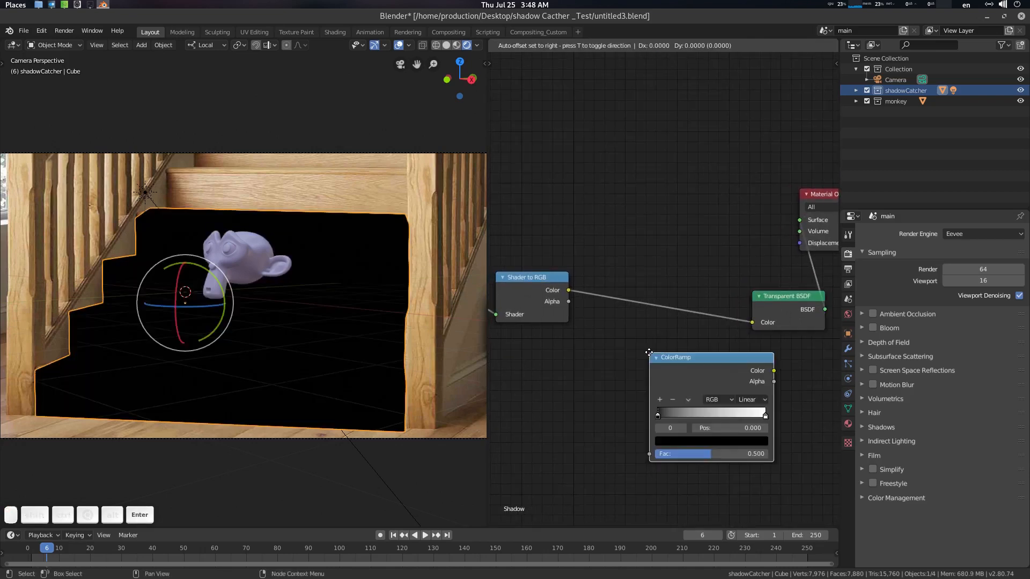
click(612, 261)
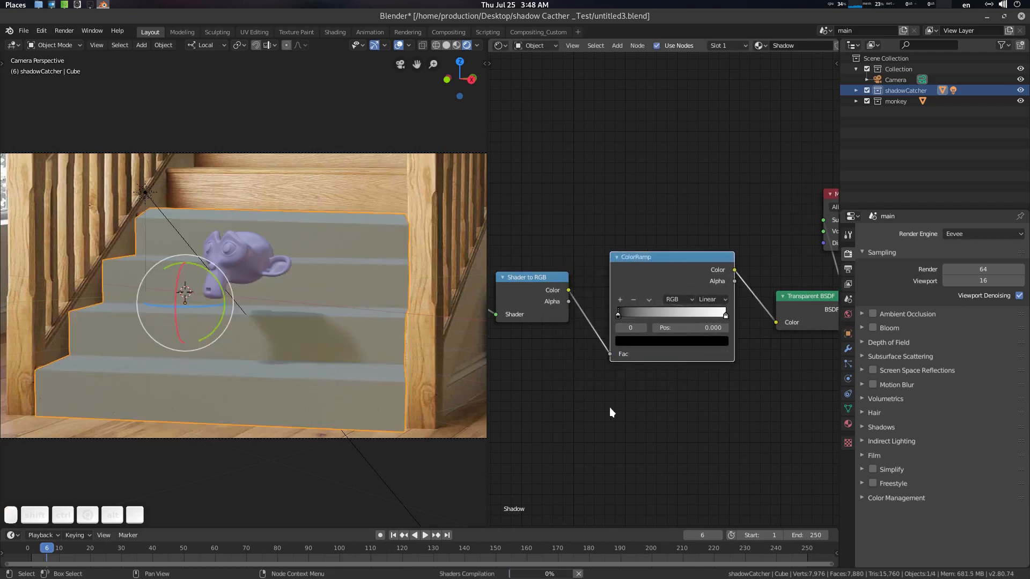
Step: Move the ColorRamp's black stop to position 0.036
mouse_move(619, 311)
mouse_down()
mouse_move(671, 311)
mouse_move(616, 316)
mouse_up()
drag(636, 370, 641, 375)
middle_drag(701, 425, 590, 394)
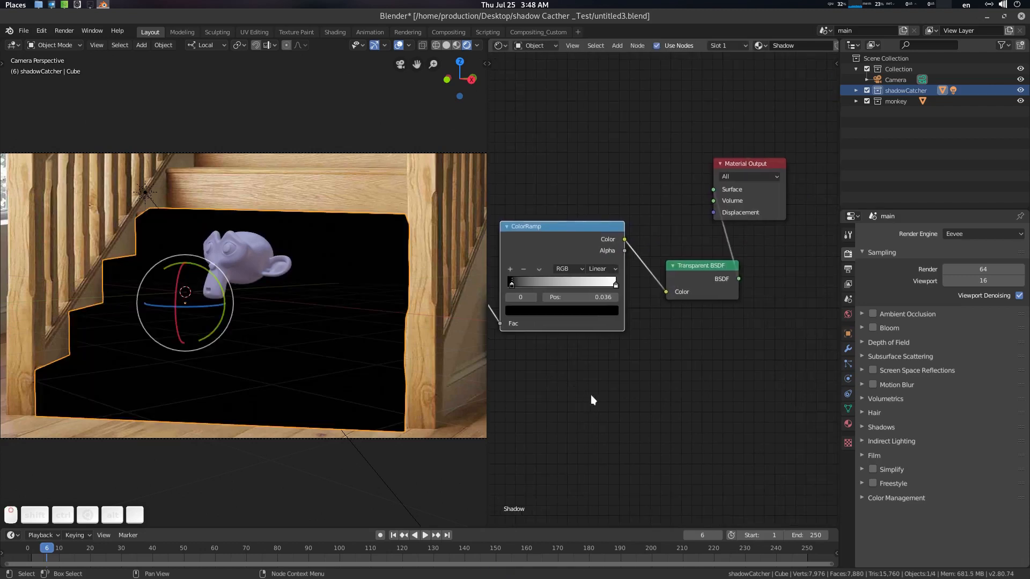
Step: Enable the Transparent film option in the render settings
click(889, 455)
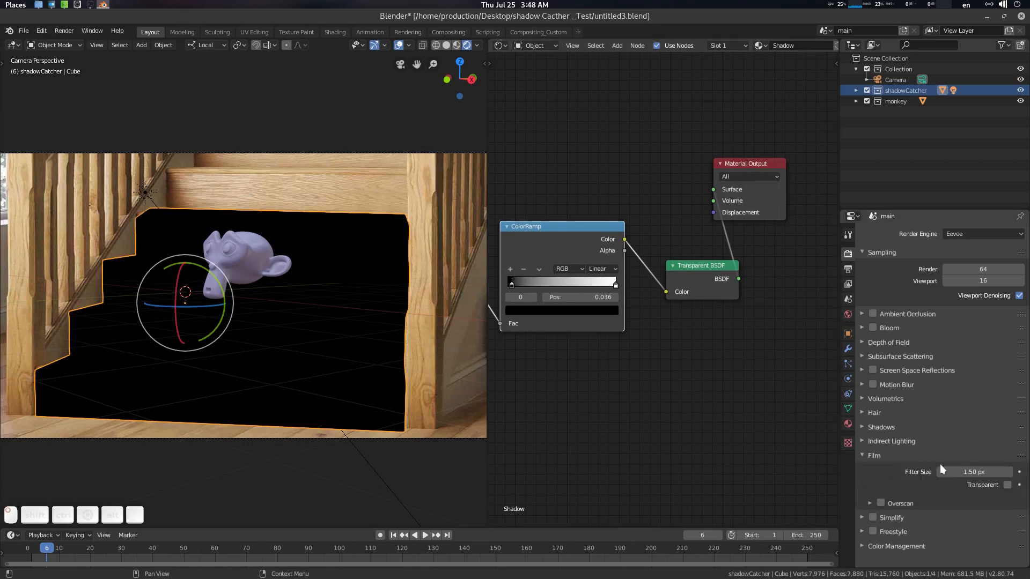
click(1008, 485)
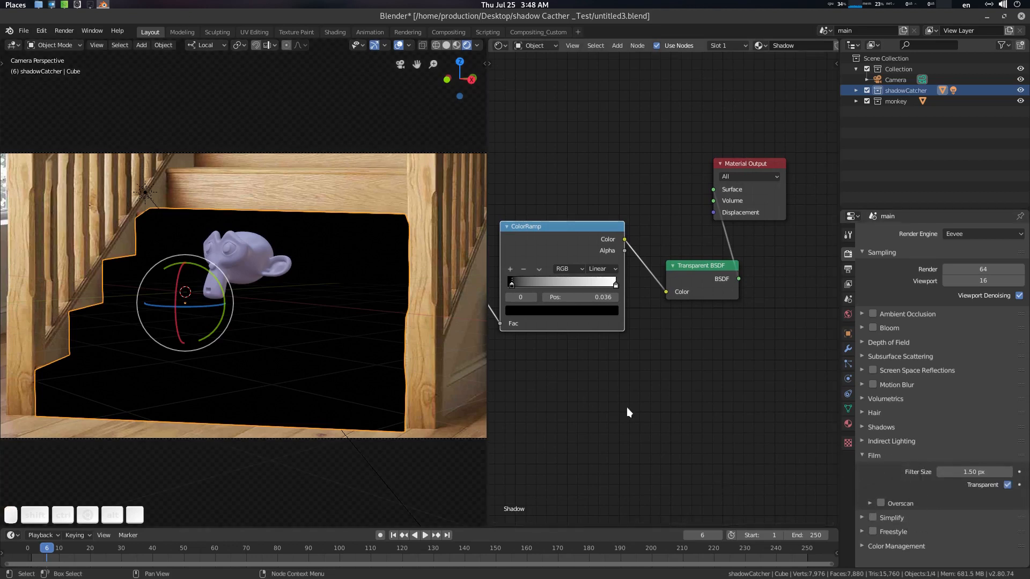
Step: Move the Material Output node farther from the Transparent BSDF and set the Shadow material's blend mode to Alpha Blend
middle_drag(675, 363, 654, 363)
drag(752, 164, 838, 180)
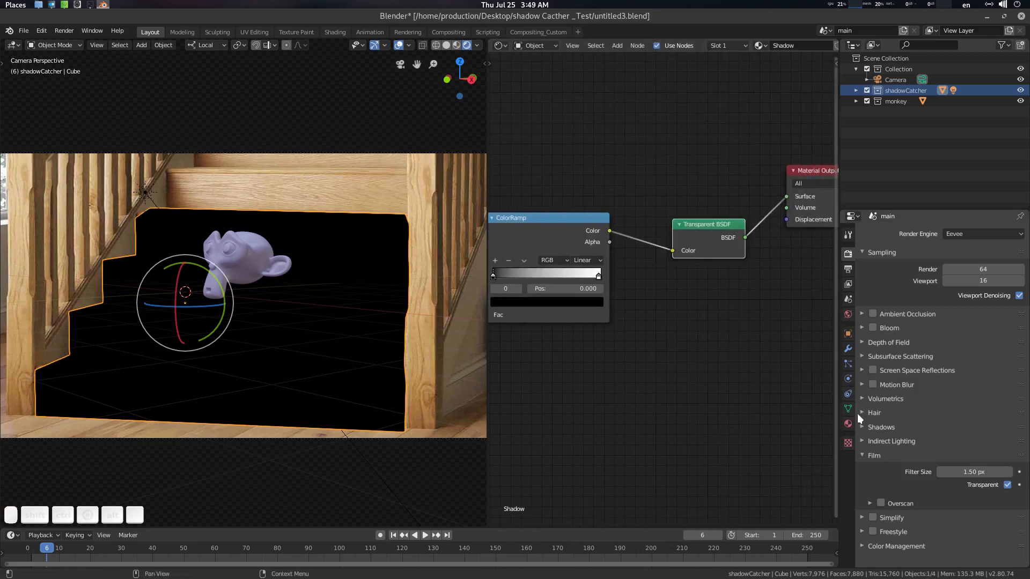
click(848, 424)
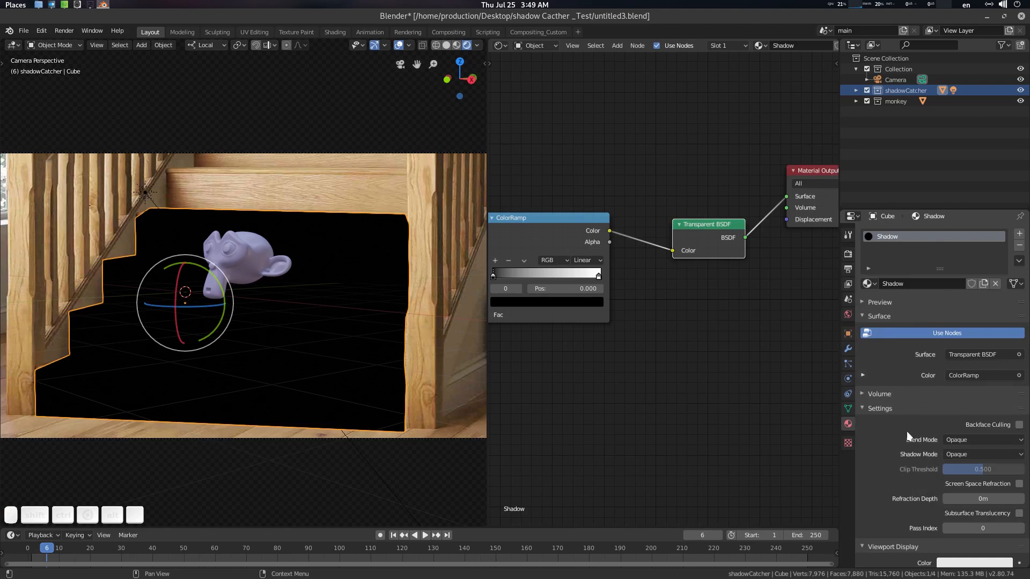
click(976, 441)
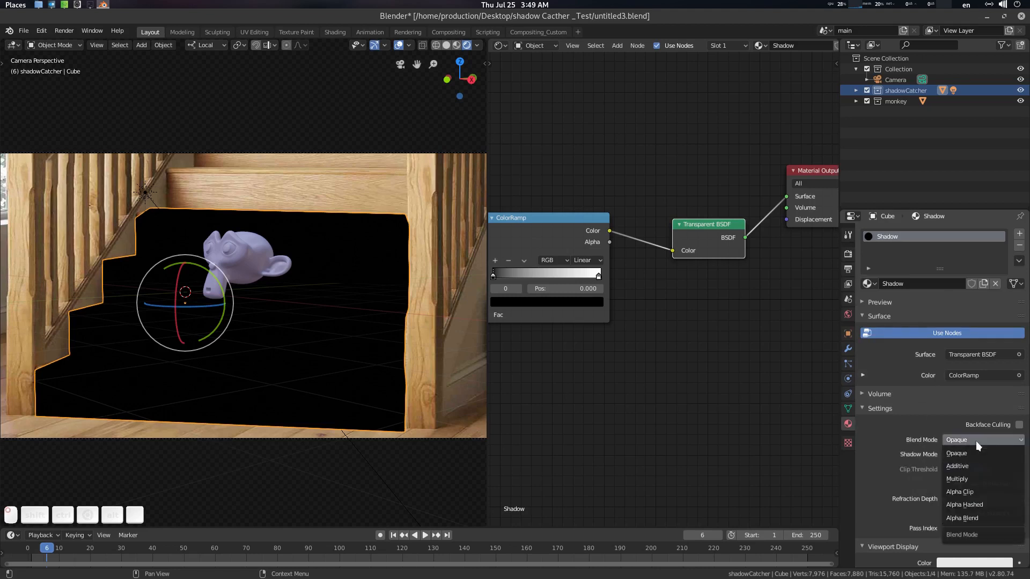
click(973, 439)
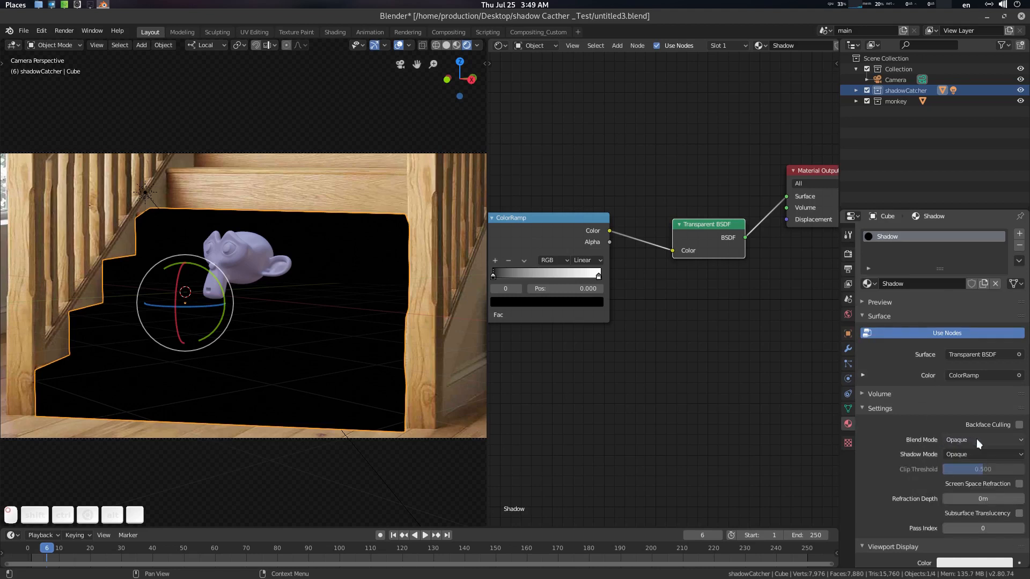
click(976, 438)
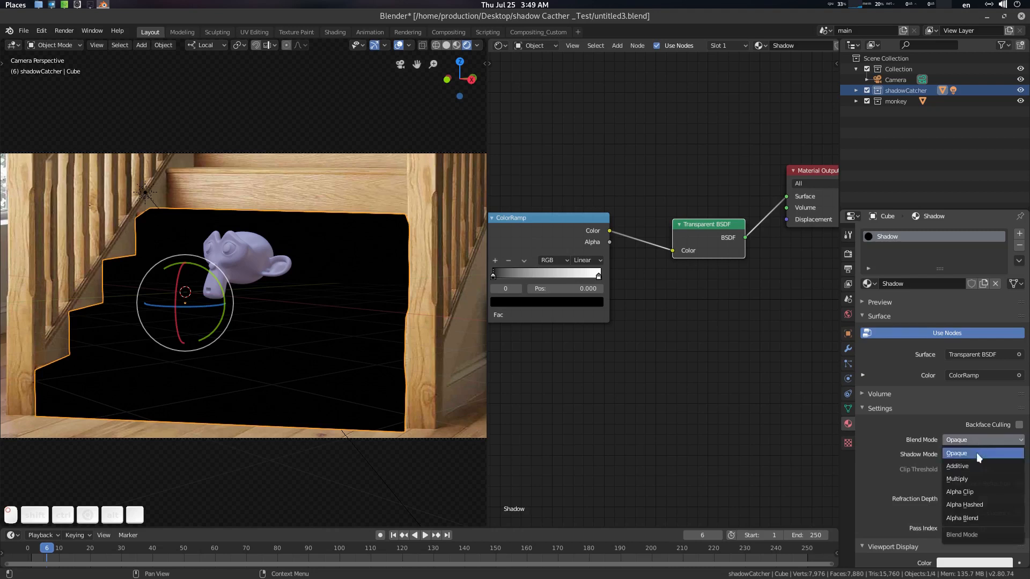
click(980, 518)
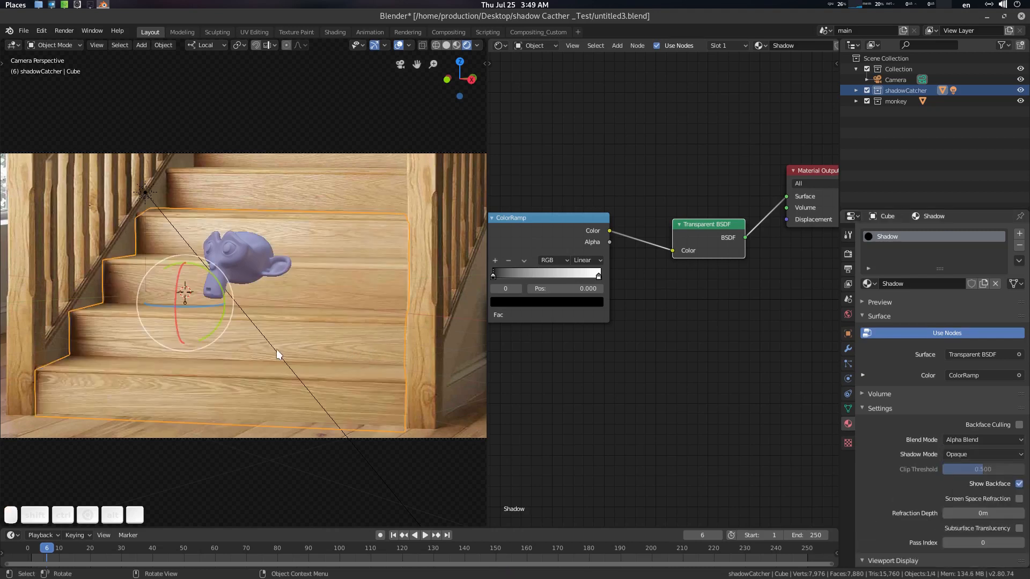
Step: Turn off Show Backface for the Shadow material, set its shadow mode to None, and deselect the staircase geometry
click(1019, 484)
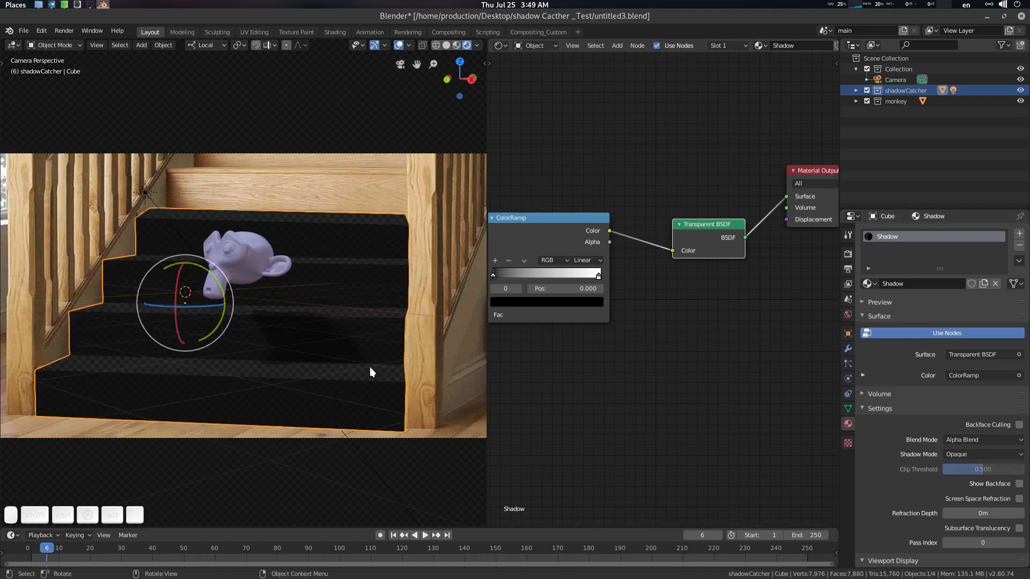
scroll(369, 365, up, 1)
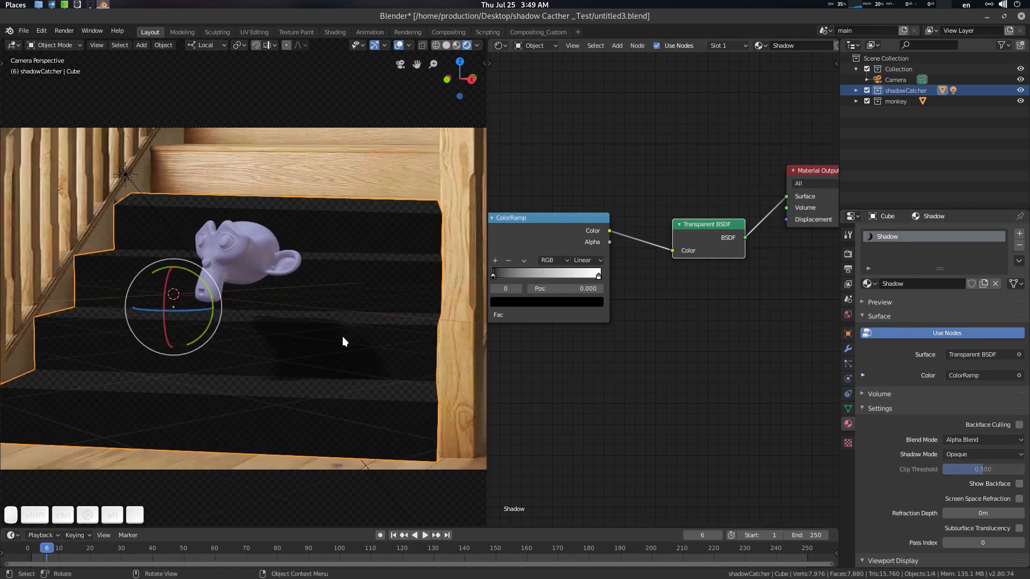
click(973, 455)
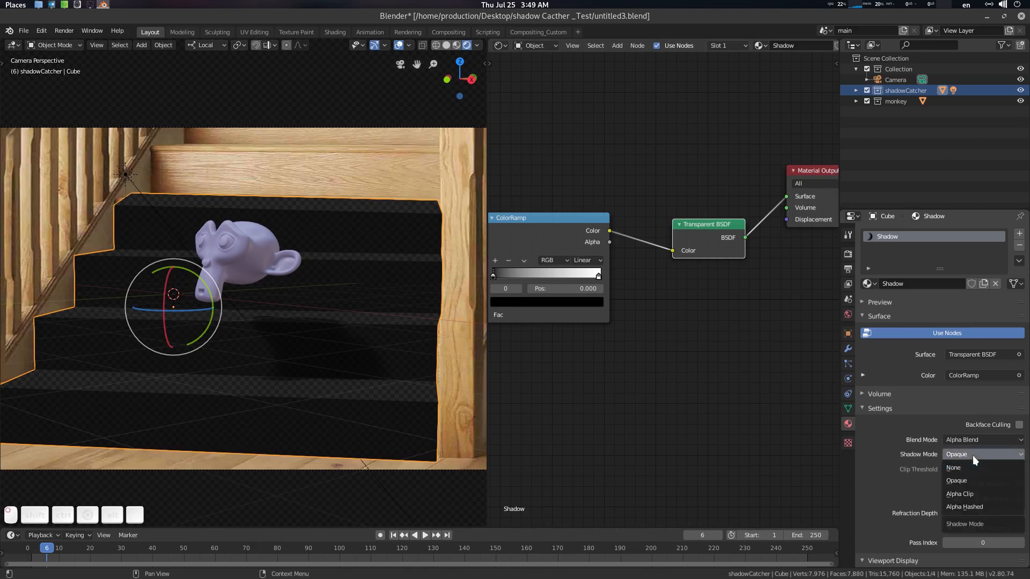
click(970, 469)
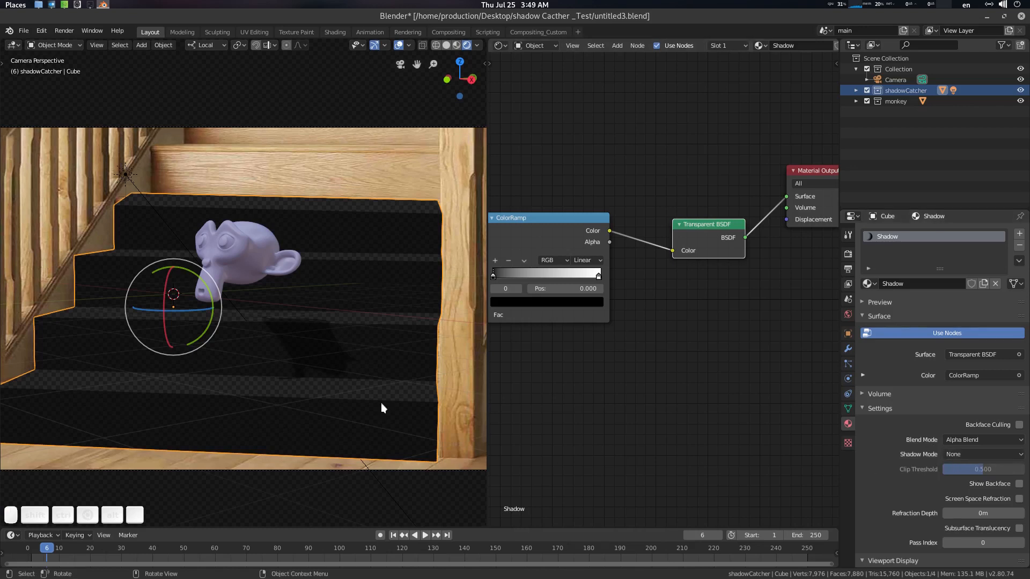
click(325, 332)
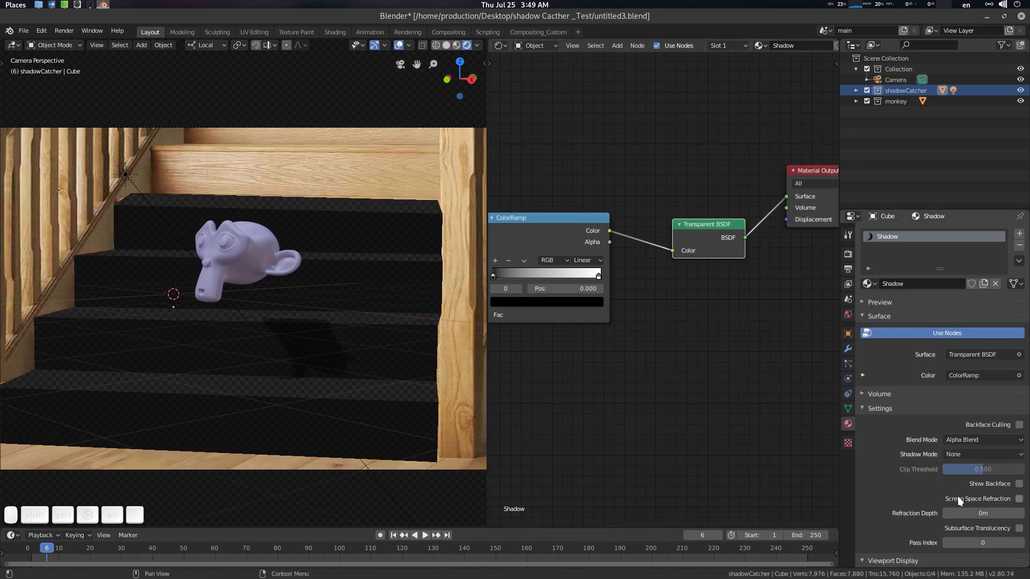
Step: Switch the Shadow material's shadow mode to Opaque for comparison and set it back to None
click(987, 454)
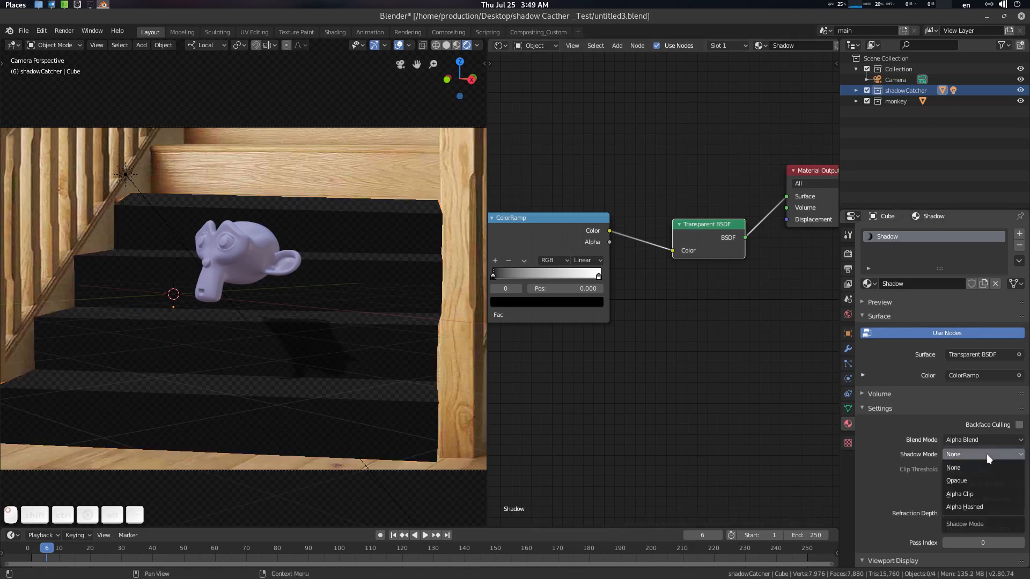
click(972, 480)
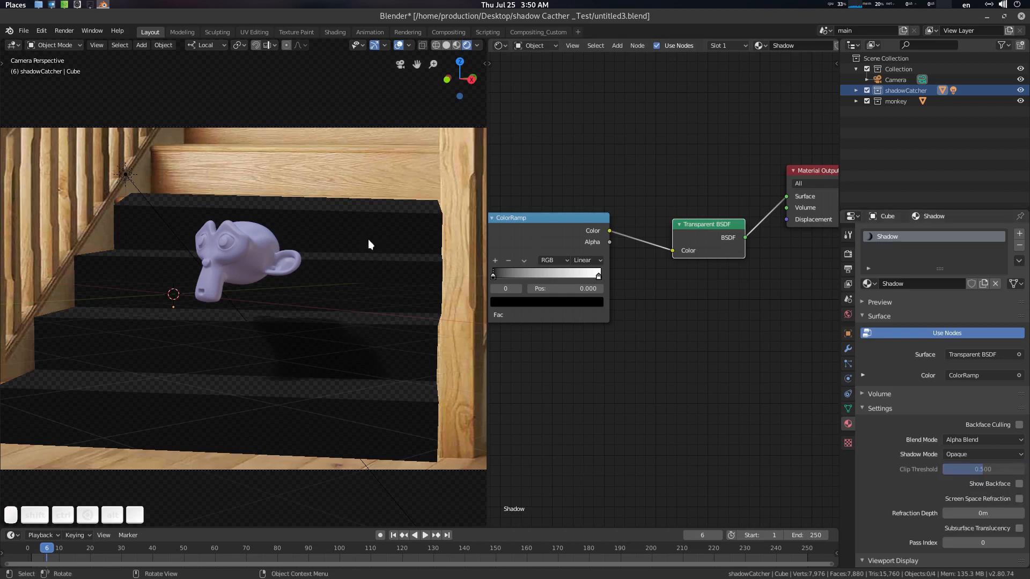
click(961, 452)
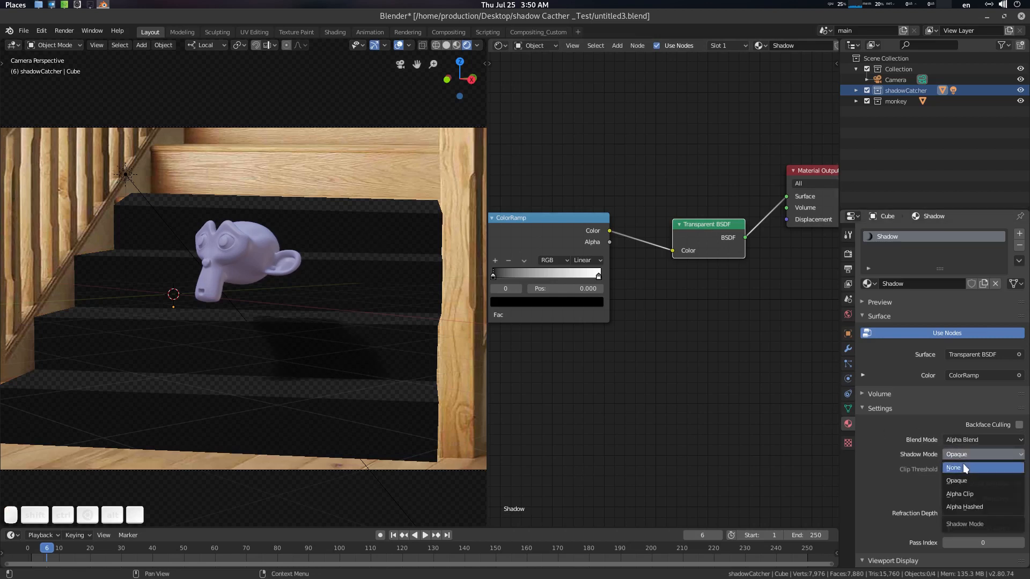
click(963, 468)
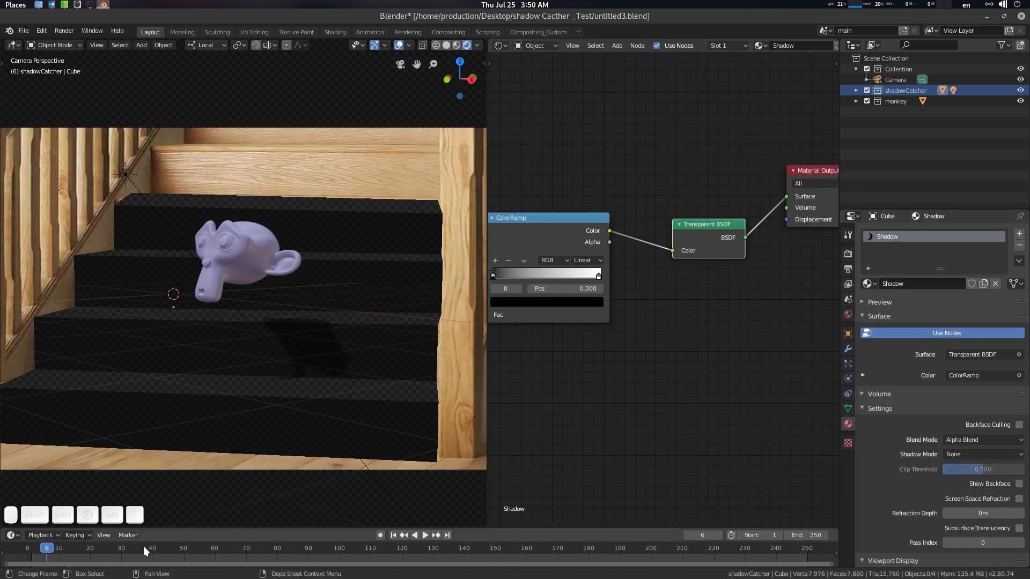
Step: Go to frame 5, nudge the ColorRamp's black stop inward, and move its white stop to position 0.764
mouse_move(58, 554)
mouse_down()
mouse_move(73, 553)
mouse_move(44, 553)
mouse_up()
scroll(641, 304, up, 1)
middle_drag(649, 312, 714, 320)
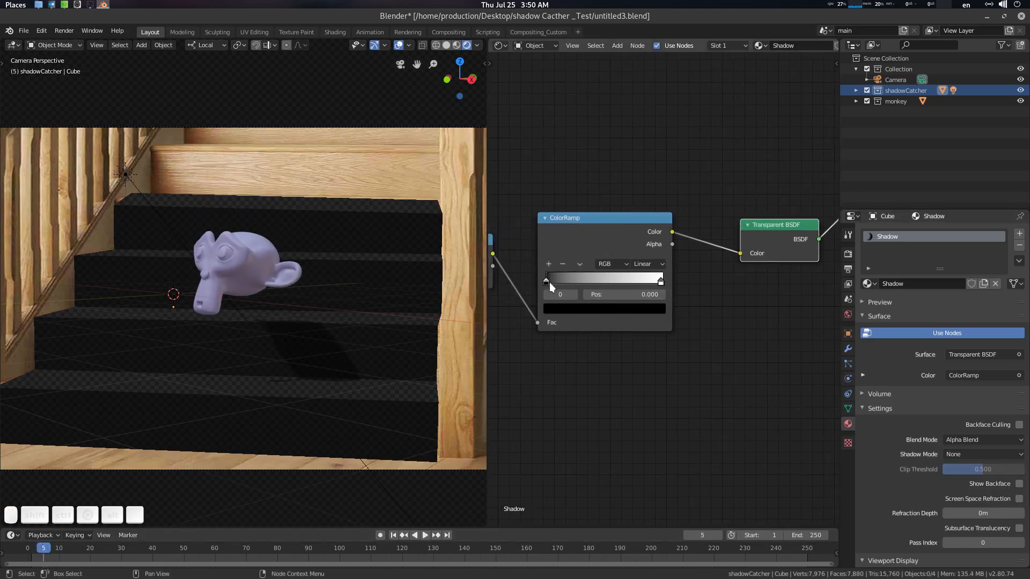
mouse_move(551, 282)
mouse_down()
mouse_move(616, 282)
mouse_move(549, 282)
mouse_up()
drag(661, 281, 635, 290)
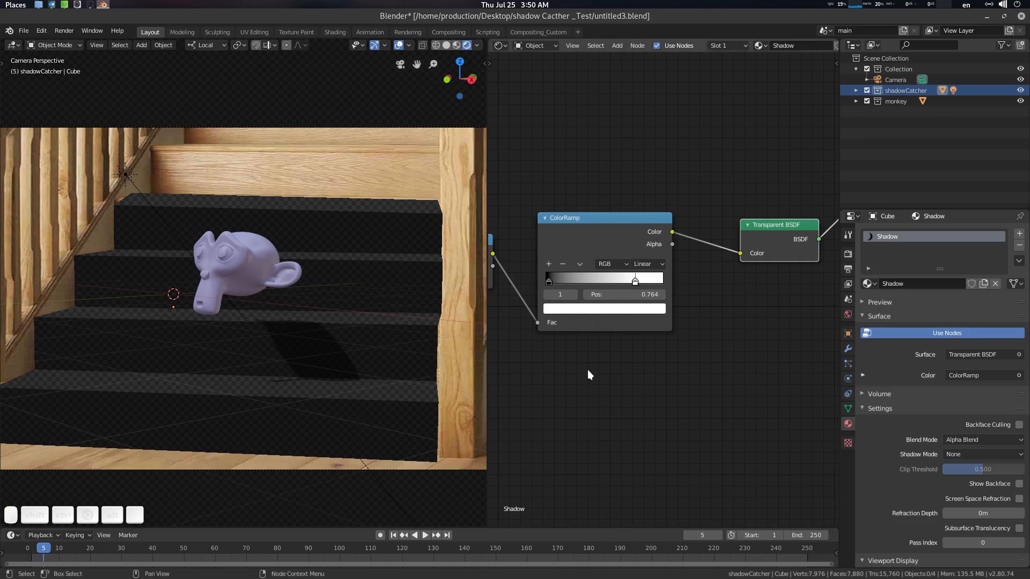
mouse_move(620, 371)
middle_down()
mouse_move(826, 361)
mouse_move(623, 364)
mouse_move(624, 372)
middle_up()
scroll(615, 315, up, 3)
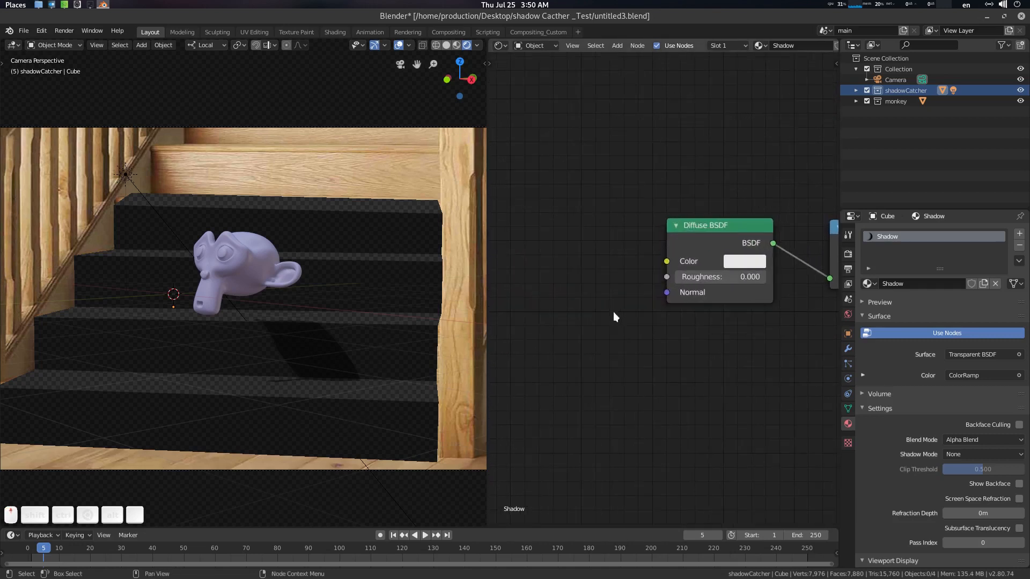
middle_drag(614, 312, 615, 332)
key(shift+a)
click(532, 252)
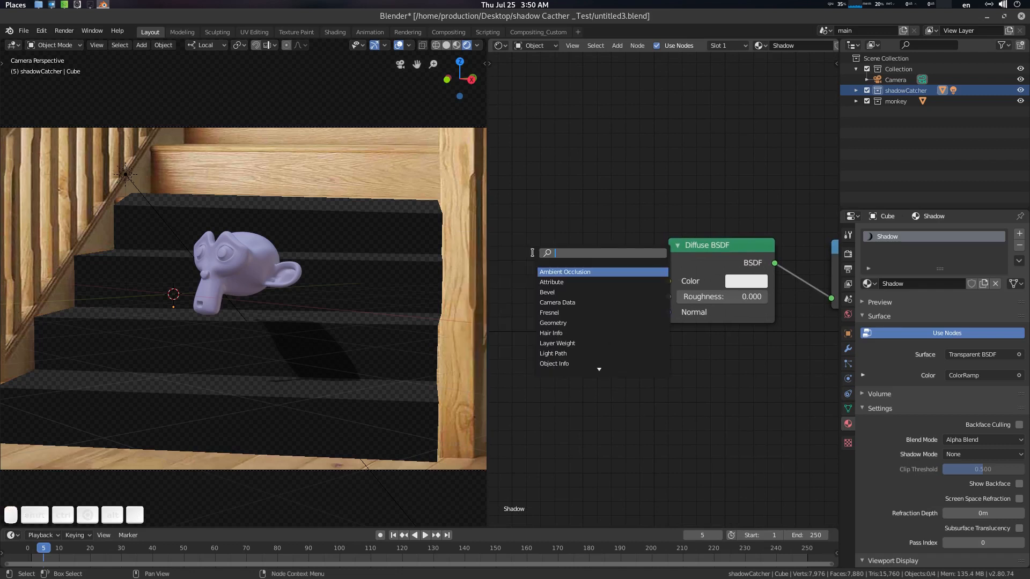
text(nor)
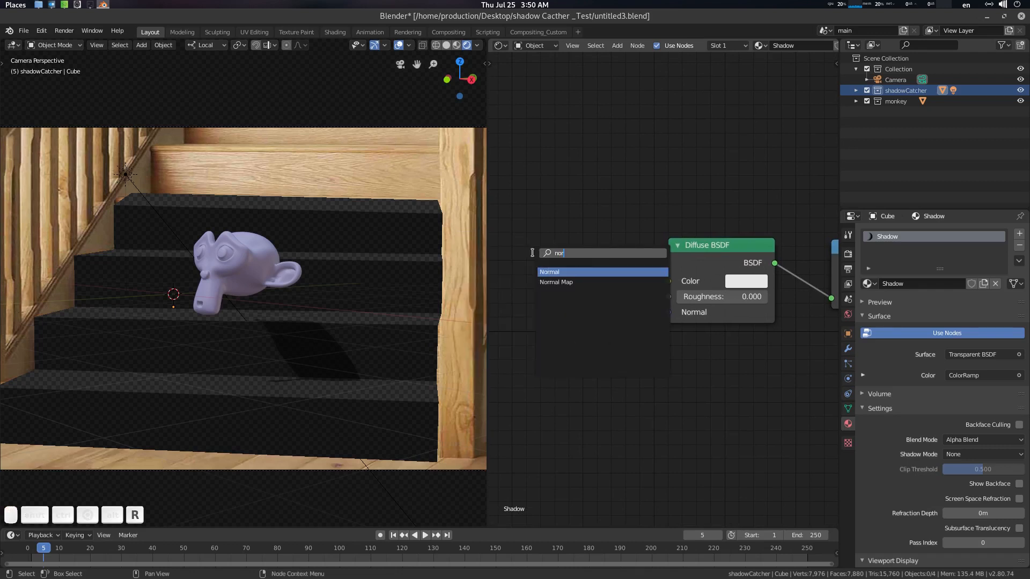
key(Down)
key(Up)
key(Down)
key(Return)
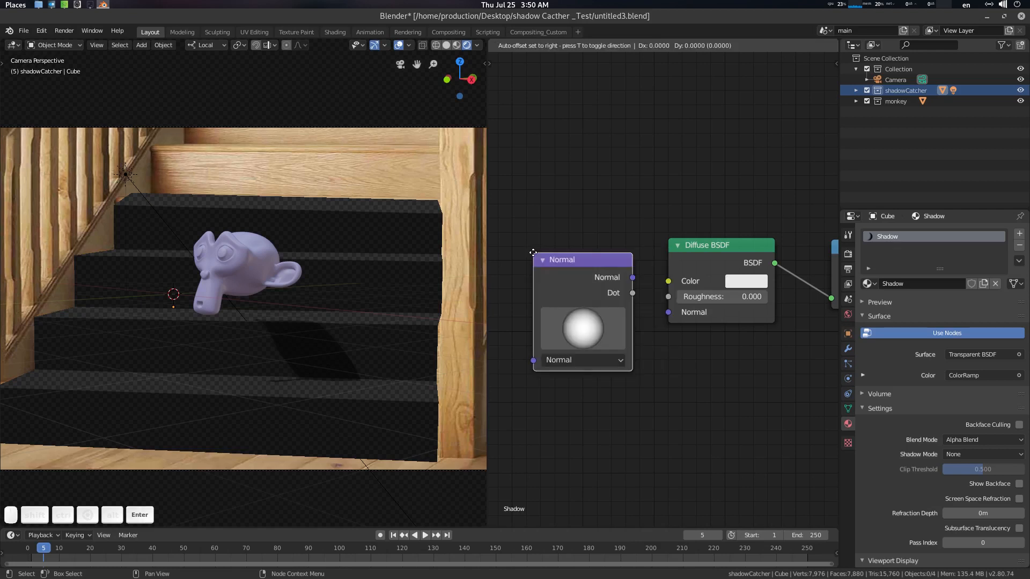
key(Escape)
Step: Add a Normal Map node beside the Diffuse BSDF and set its space to Object Space
key(shift+a)
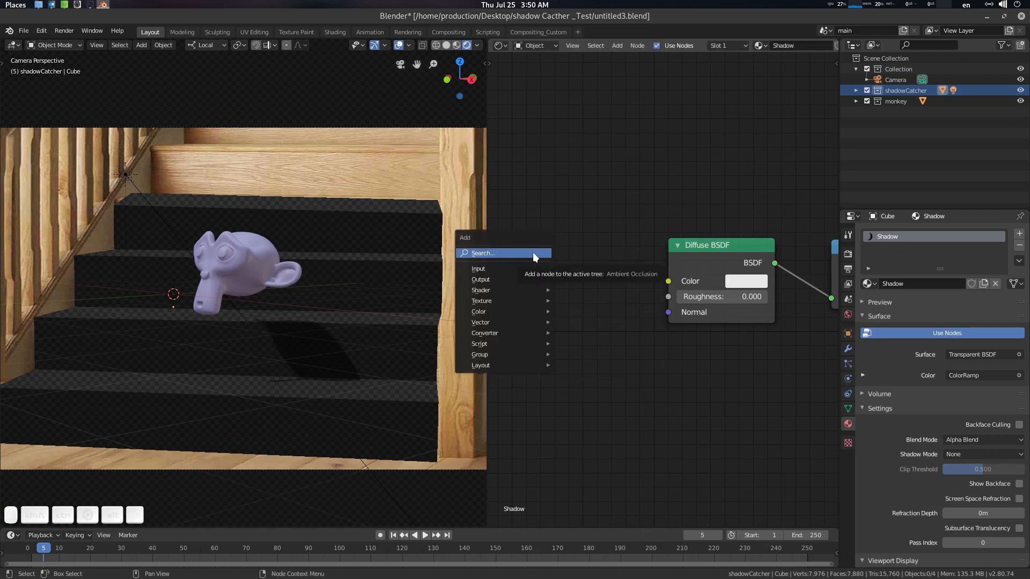
key(Return)
text(no)
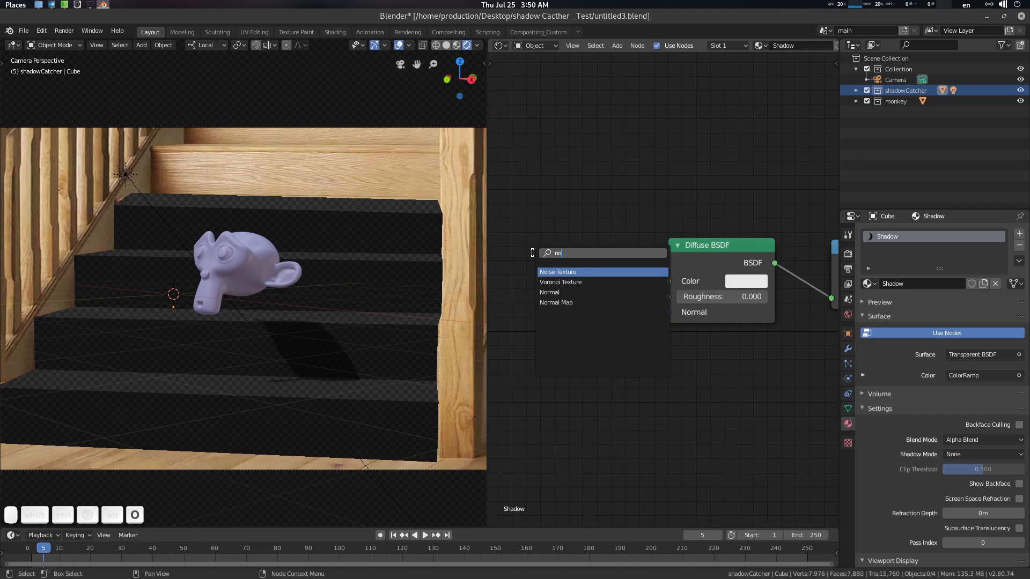
key(Down)
key(Down)
key(Down)
key(Return)
click(580, 311)
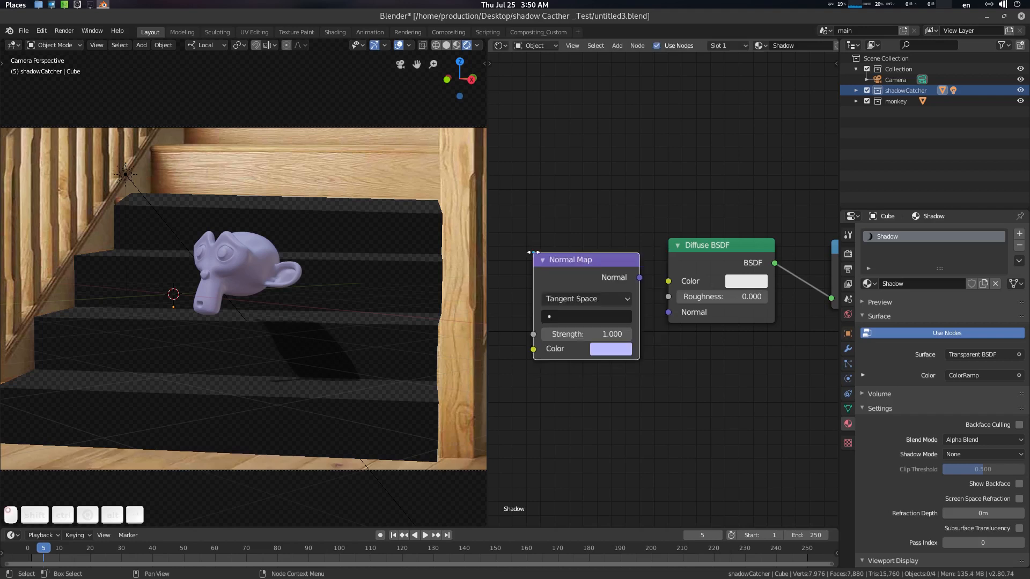
click(585, 298)
click(587, 329)
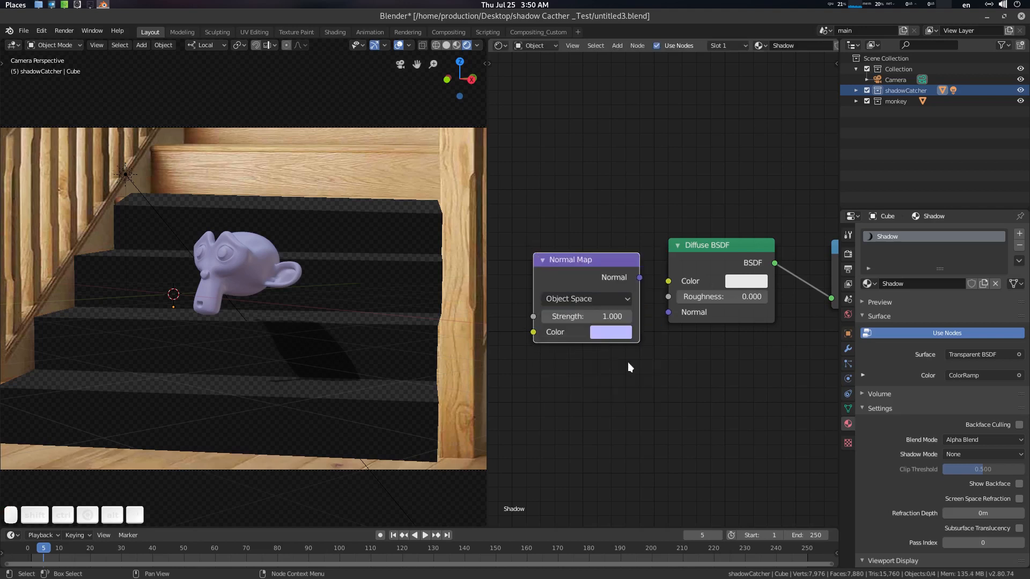
Step: Make the Normal Map node's color pure blue by setting its R and G values to 0
click(613, 335)
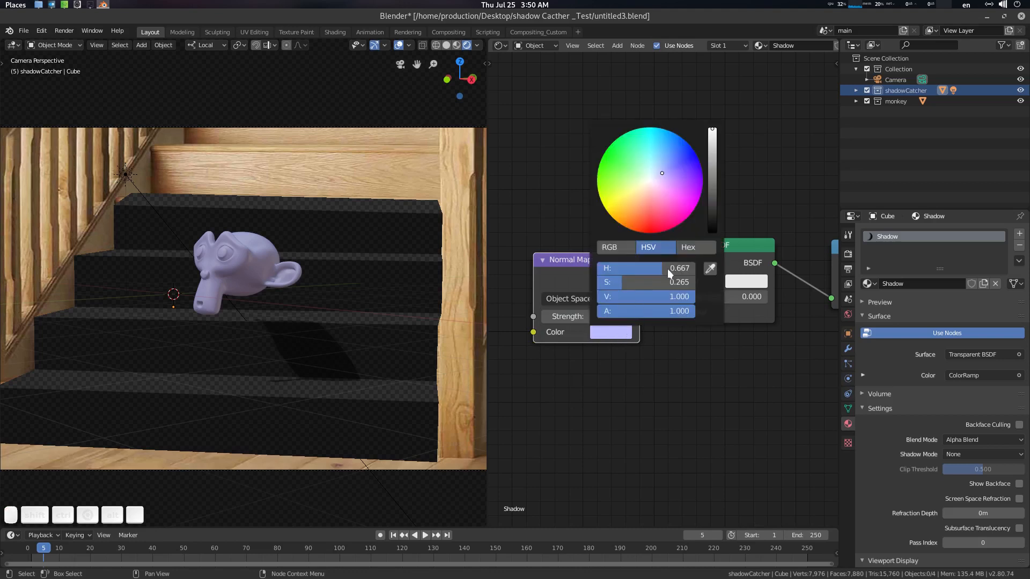
click(616, 248)
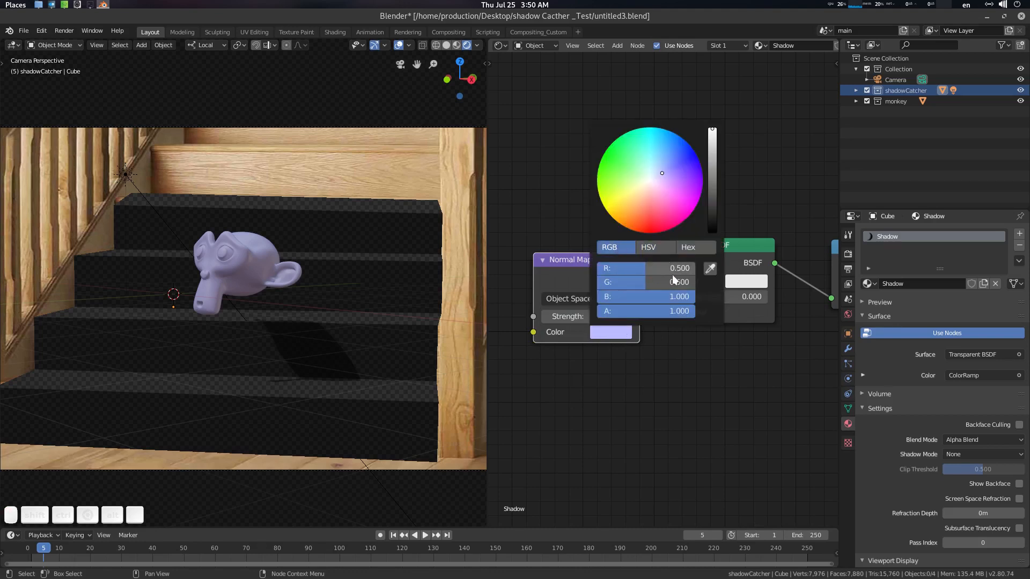
drag(690, 267, 622, 267)
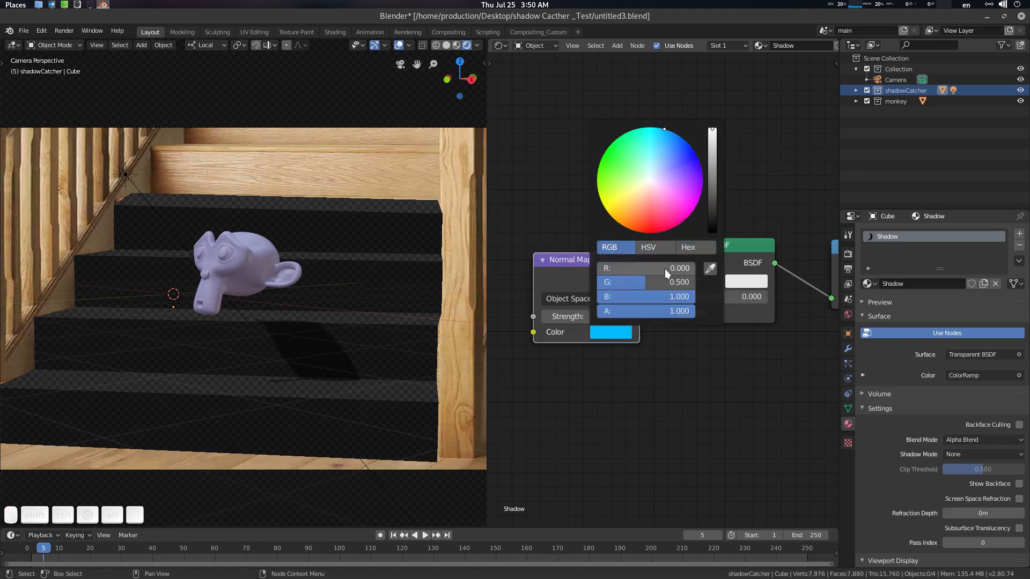
click(665, 269)
text(0)
key(Tab)
text(0)
key(Return)
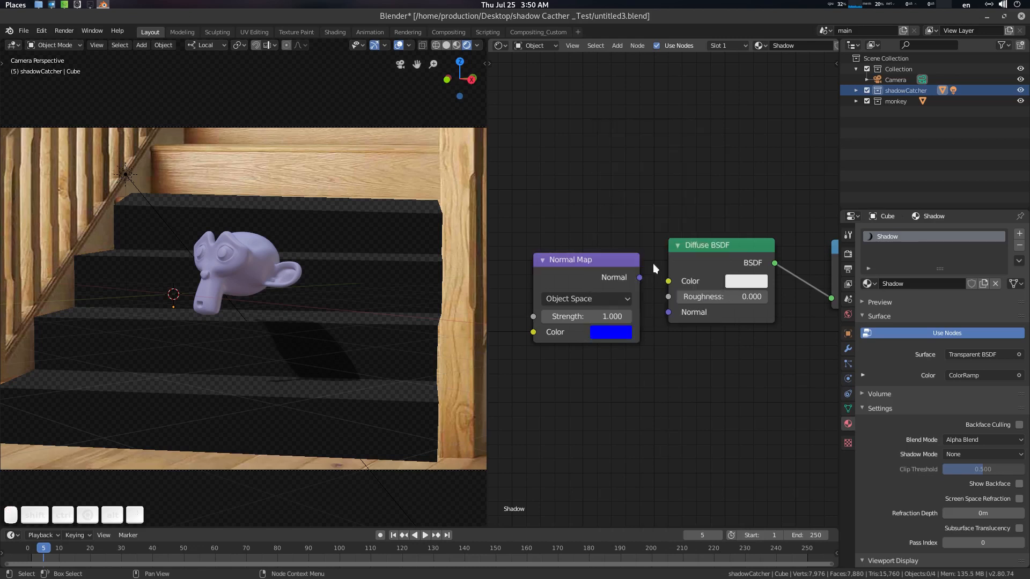
Step: Connect the Normal Map's Normal output to the Normal input of the Diffuse BSDF and check the shadow
drag(640, 277, 669, 313)
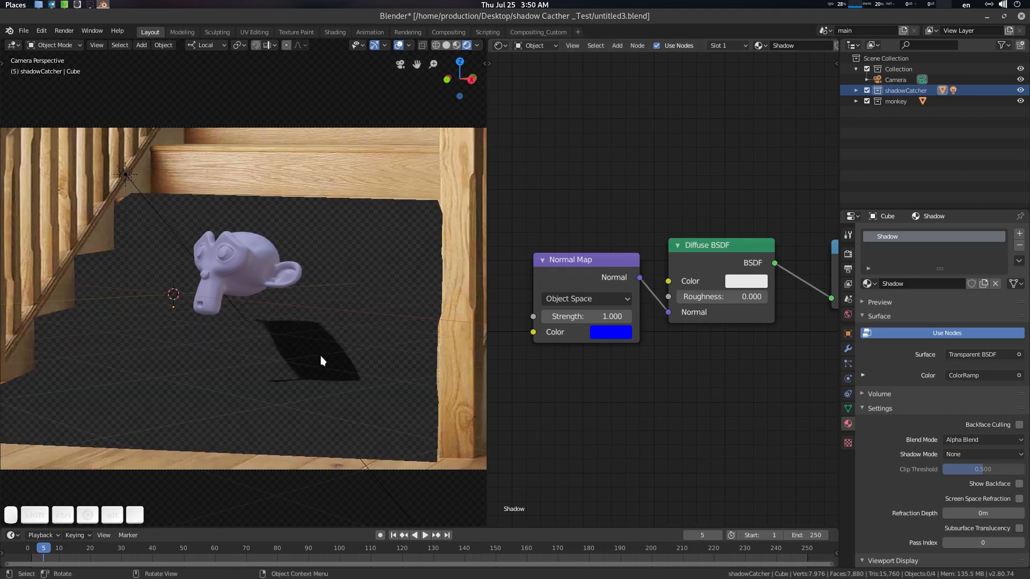
scroll(322, 354, down, 2)
scroll(323, 342, up, 2)
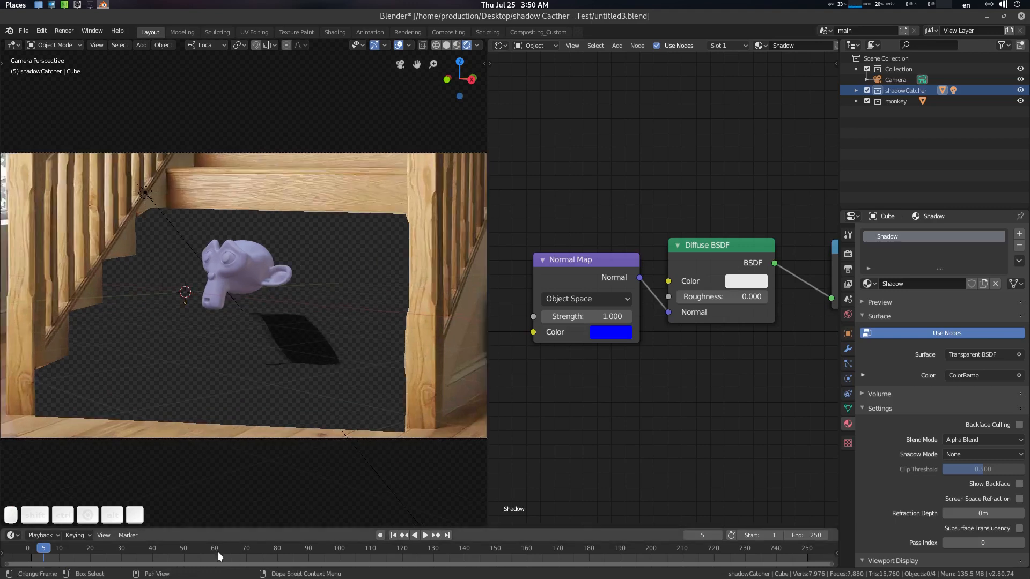
Step: Tighten the ColorRamp by placing the black stop at position 0.114 and the white stop at 0.686
middle_drag(718, 362, 671, 373)
drag(708, 310, 690, 320)
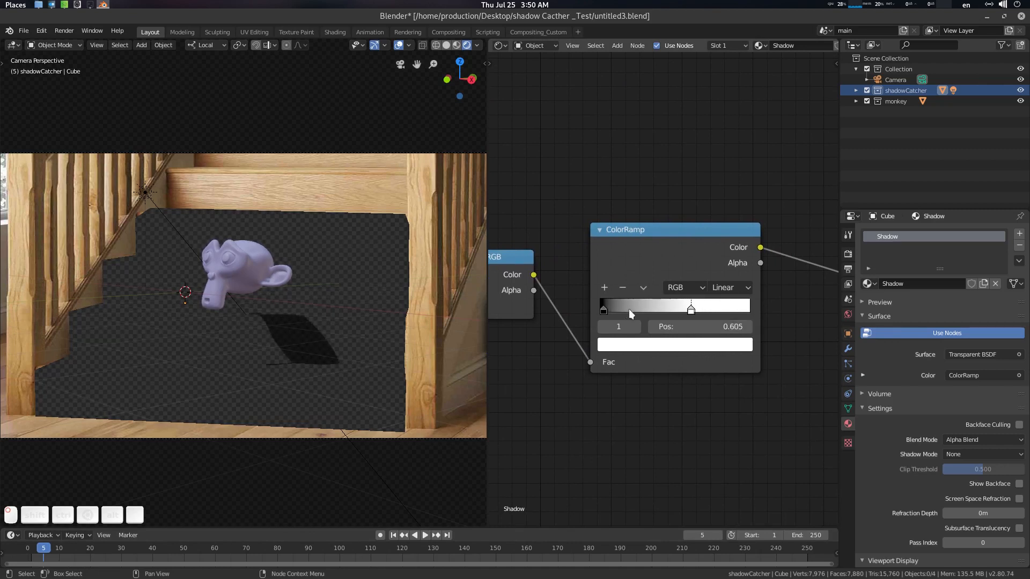
mouse_move(602, 313)
mouse_down()
mouse_move(626, 312)
mouse_move(616, 312)
mouse_up()
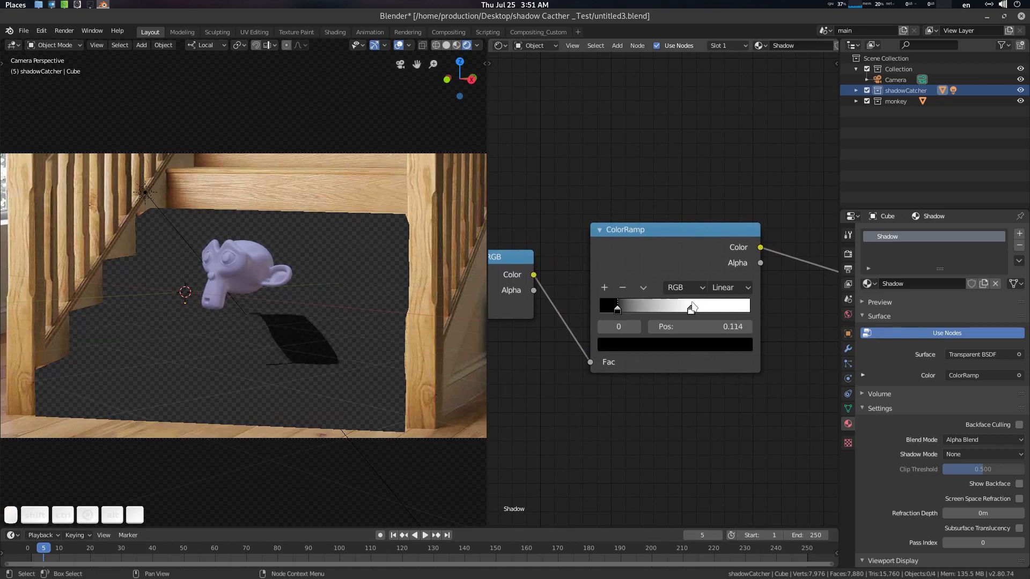
drag(692, 309, 704, 312)
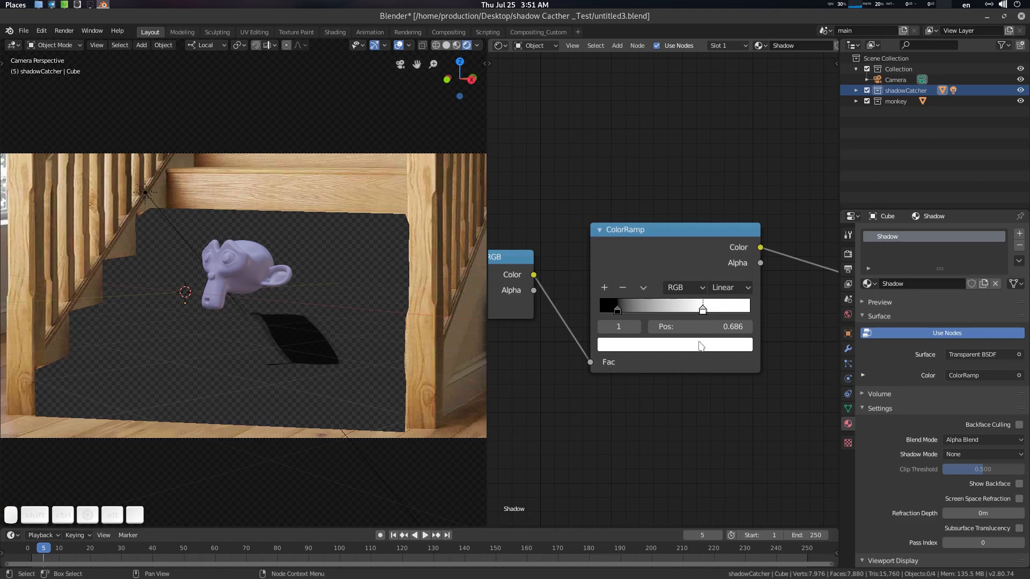
Step: Switch the ColorRamp's color mode from RGB to HSV
click(714, 346)
click(693, 287)
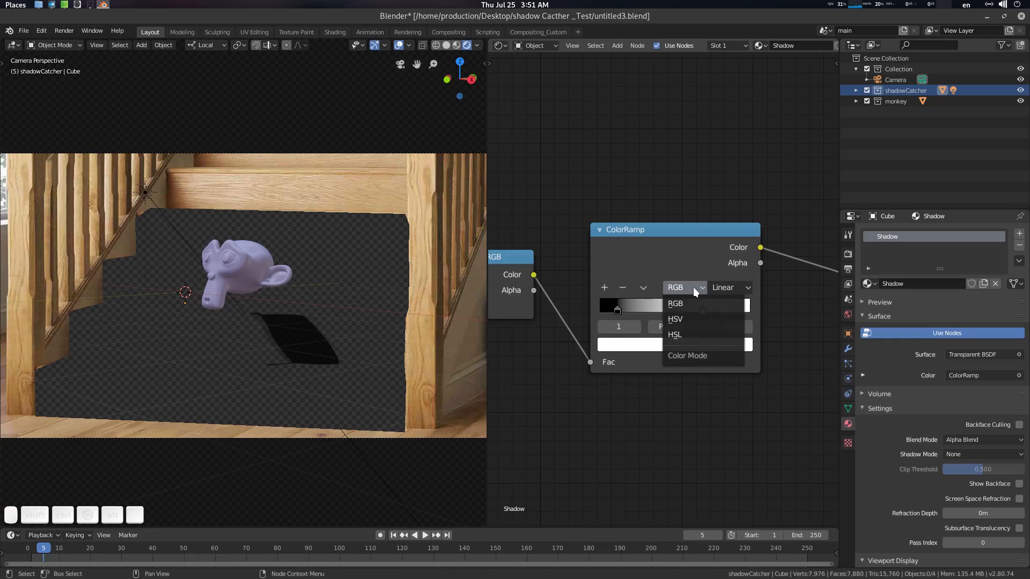
click(690, 319)
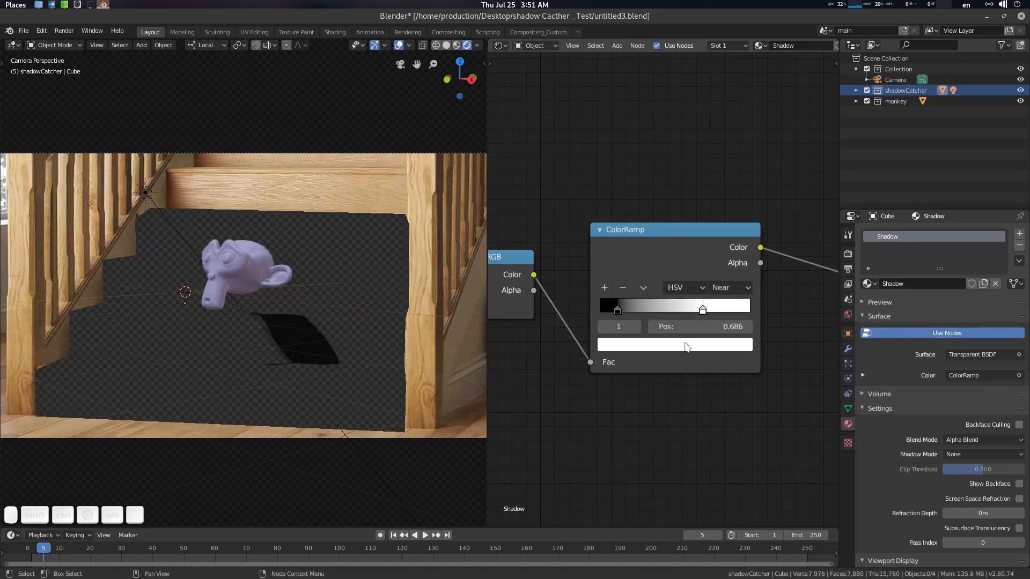
Step: Set the V value of the ColorRamp's white stop to 4.875
click(691, 346)
click(667, 259)
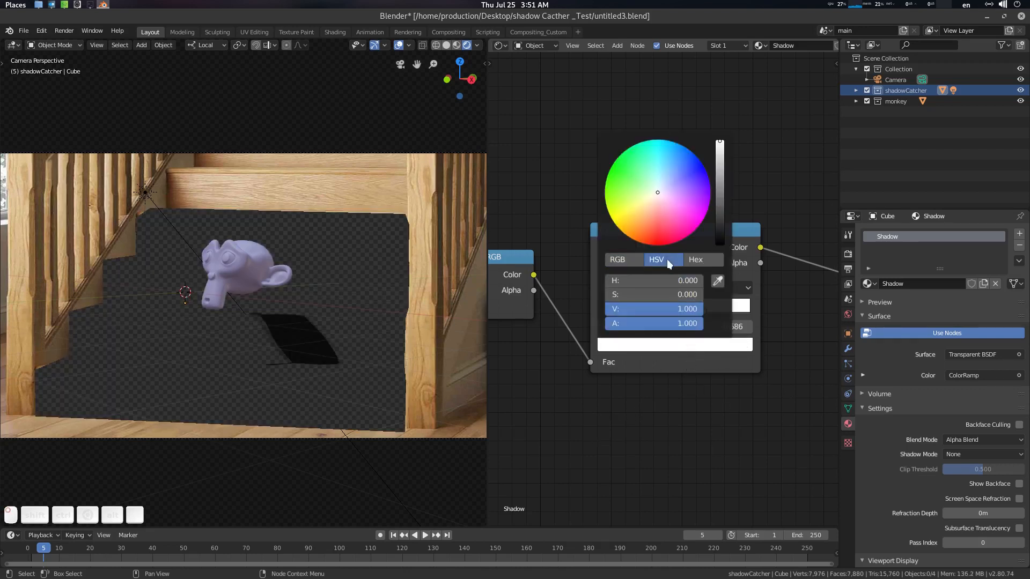
click(669, 309)
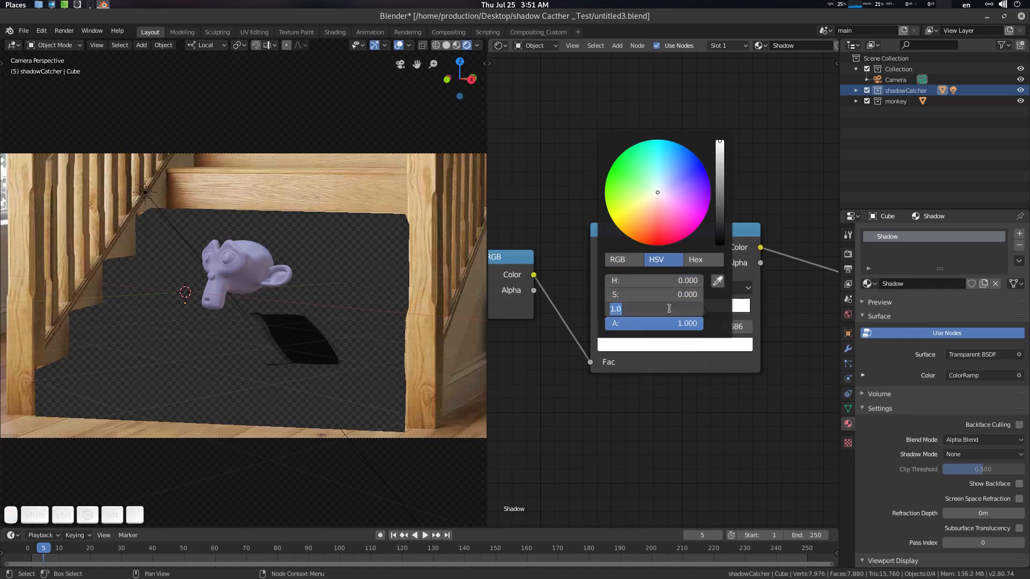
key(Return)
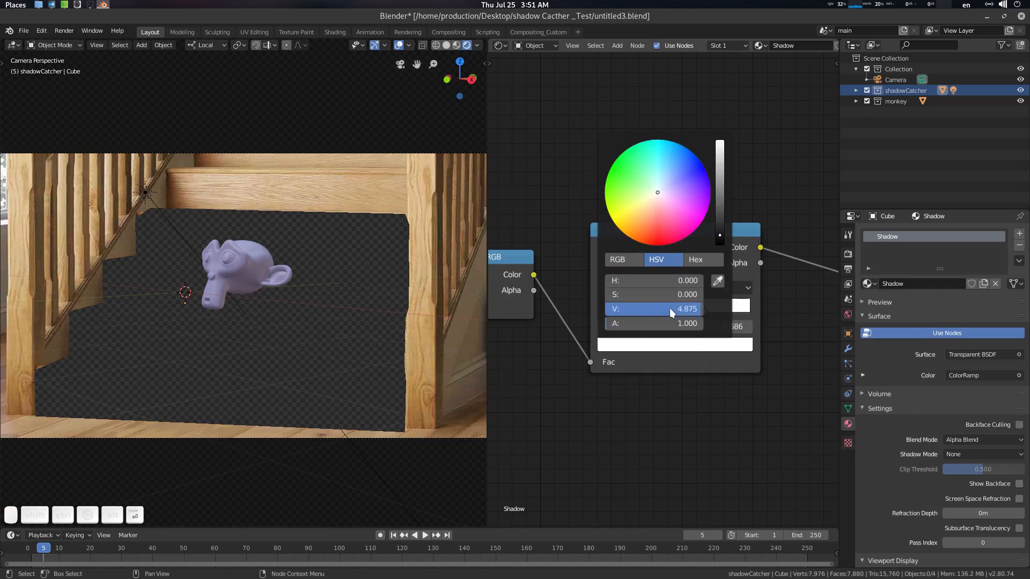
Step: Move the ColorRamp's black stop to position 0 and the white stop to position 0.400
mouse_move(703, 310)
mouse_down()
mouse_move(682, 310)
mouse_move(719, 311)
mouse_up()
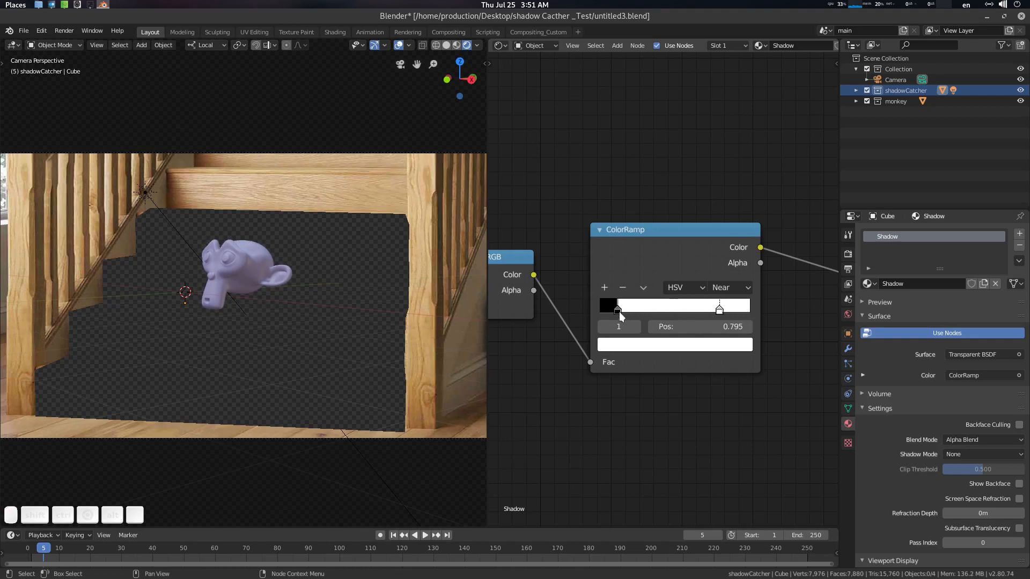
drag(619, 311, 565, 310)
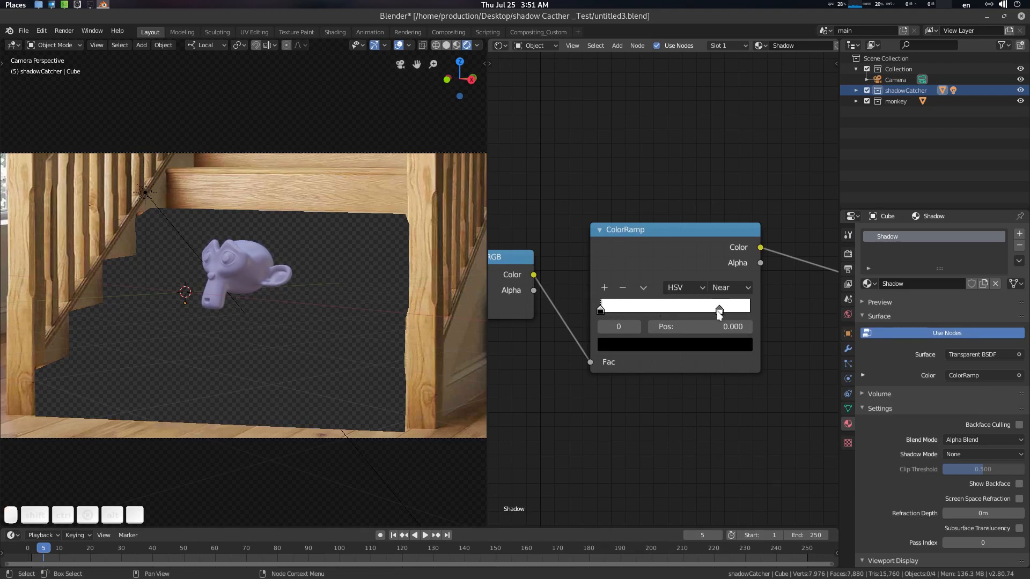
drag(719, 311, 659, 314)
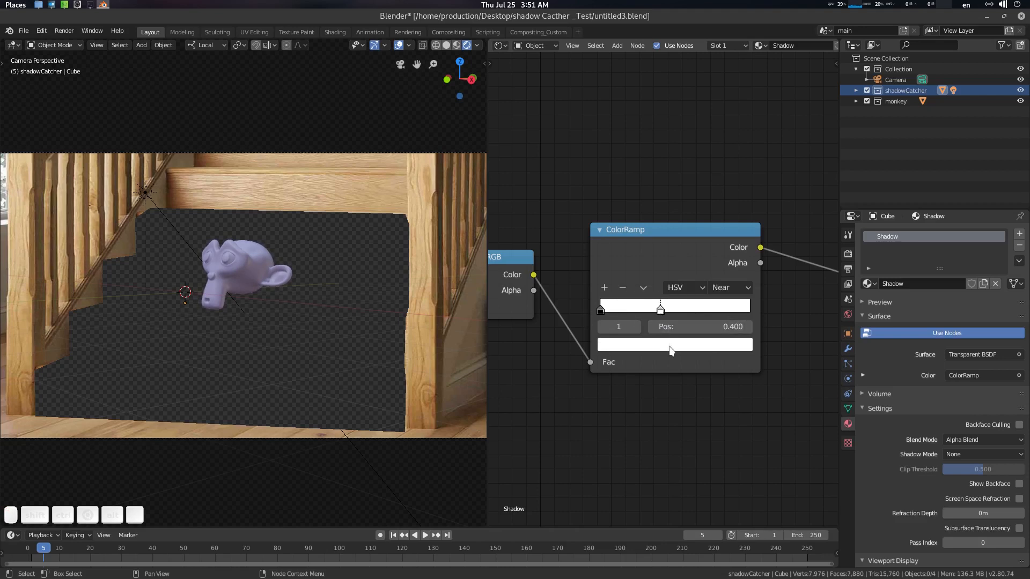
Step: Set the white stop's V value to 2, and spread the stops with black at 0.023 and white near the ramp's end
click(670, 350)
click(680, 308)
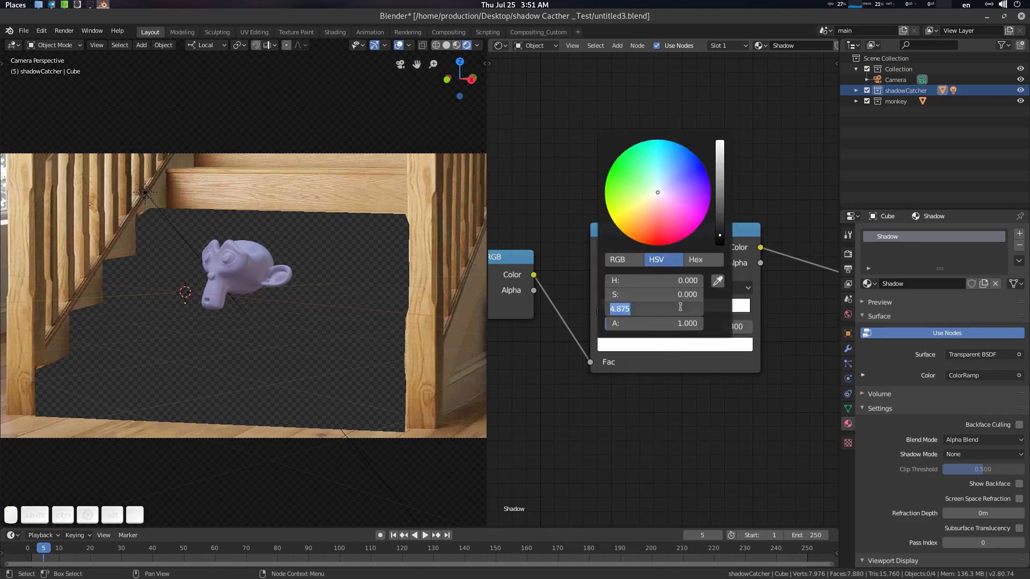
text(2)
key(Return)
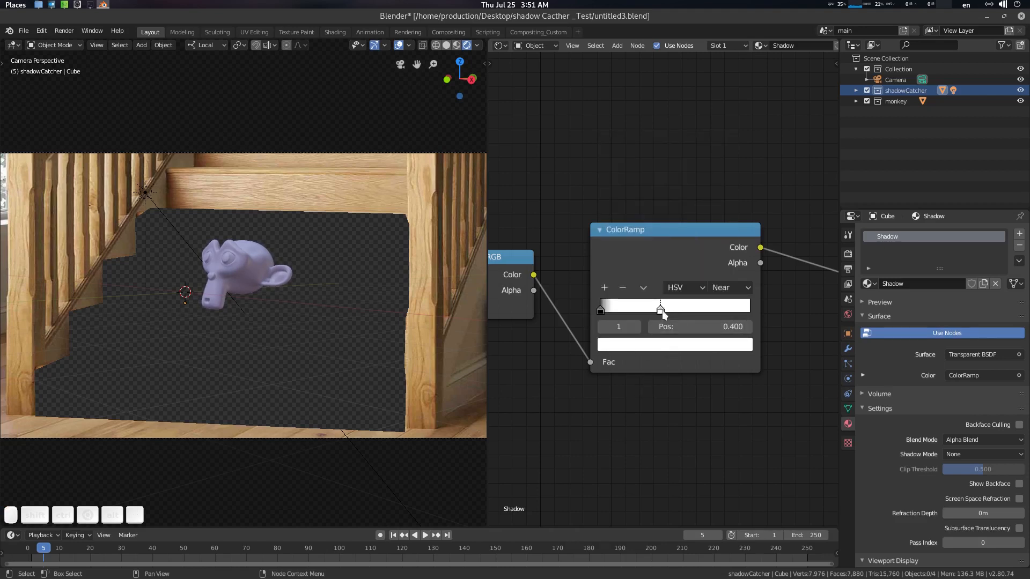
drag(663, 313, 739, 312)
mouse_move(599, 311)
mouse_down()
mouse_move(652, 310)
mouse_move(602, 309)
mouse_up()
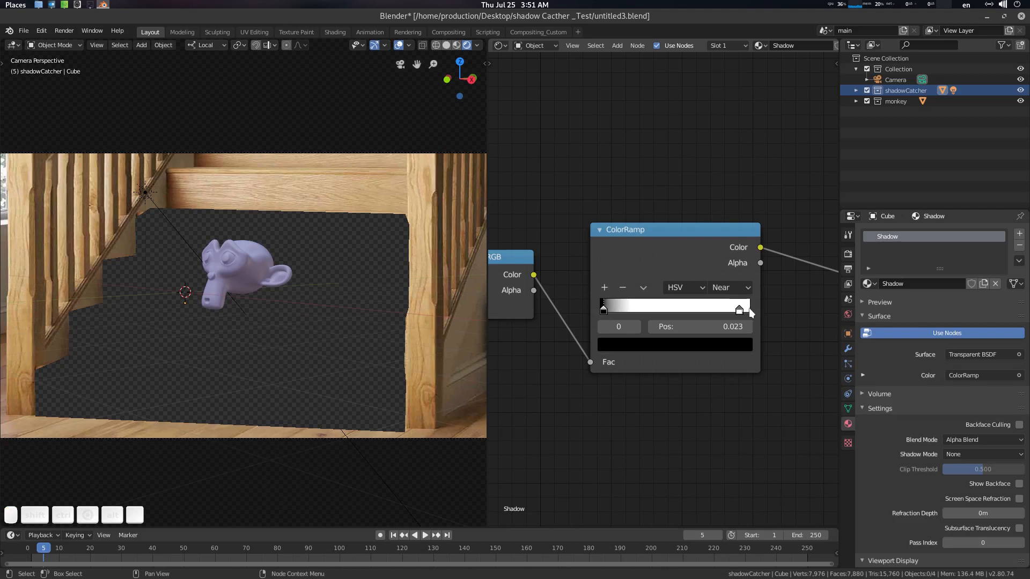
Step: Set the V value of the ColorRamp's white stop to 1
click(739, 310)
click(678, 345)
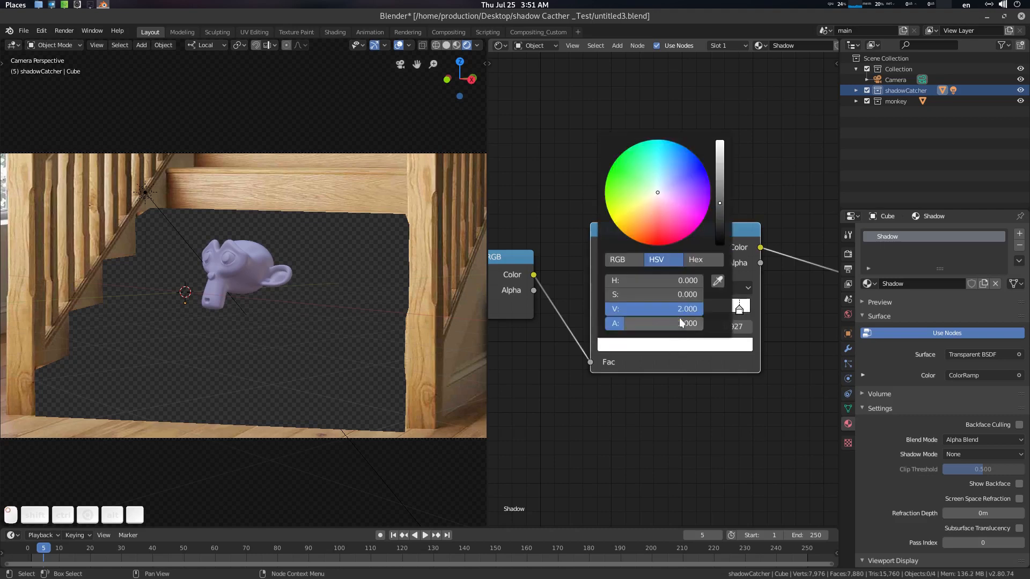
click(678, 312)
text(1)
key(Return)
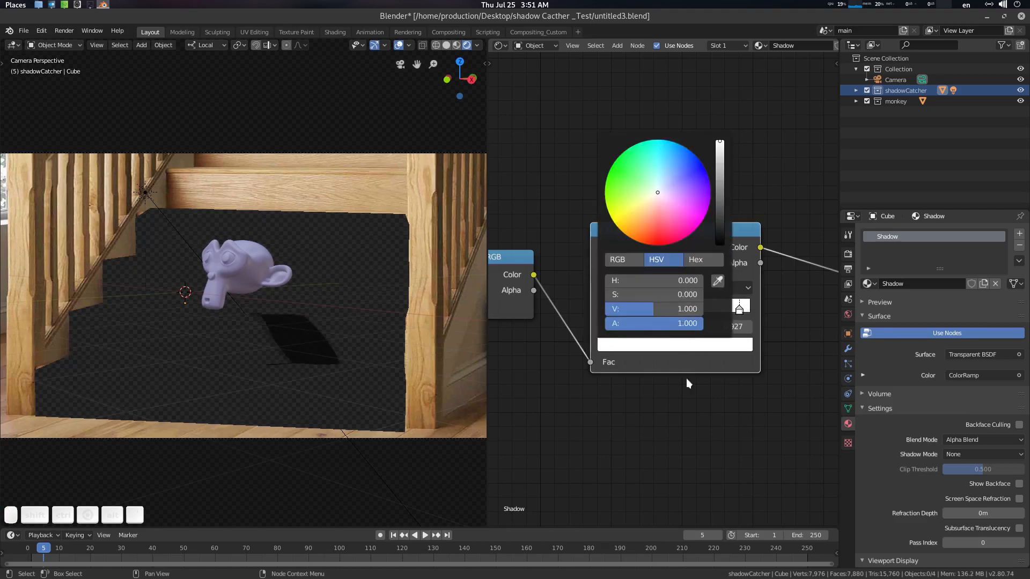
Step: Move the ColorRamp's white stop to position 0.605 and play the animation briefly, returning to frame 5, to check the shadow
drag(742, 312, 691, 312)
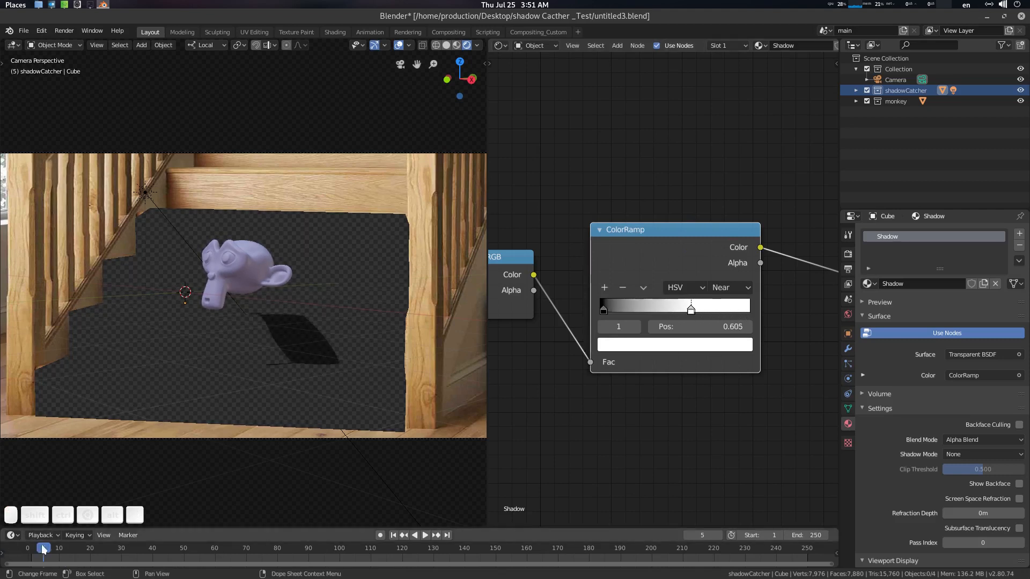
key(space)
drag(79, 546, 44, 544)
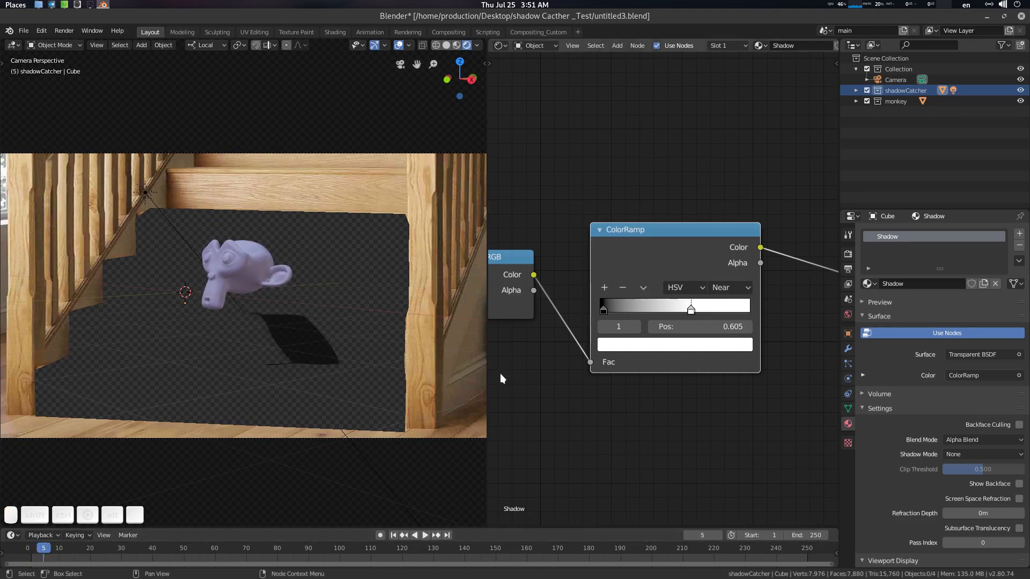
Step: Move the ColorRamp's black stop inward to position 0.155 and fine-tune it slightly lower to darken the shadow
mouse_move(602, 307)
mouse_down()
mouse_move(590, 307)
mouse_move(627, 308)
mouse_move(600, 314)
mouse_up()
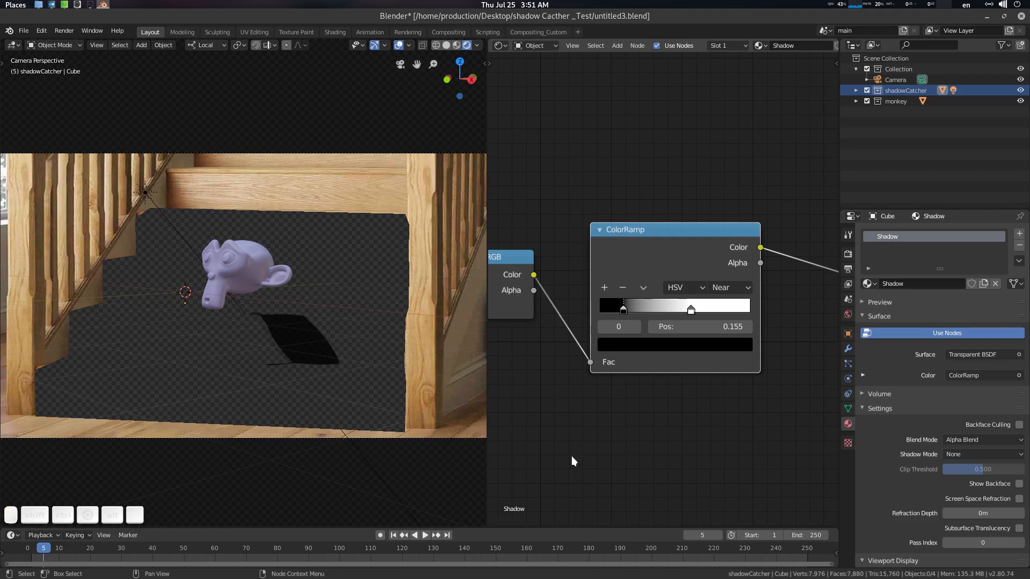
middle_drag(611, 354, 620, 353)
drag(630, 308, 629, 309)
Step: Rotate the sun light slightly with trackball rotation to shift the monkey's shadow
middle_drag(582, 393, 675, 386)
scroll(289, 320, down, 3)
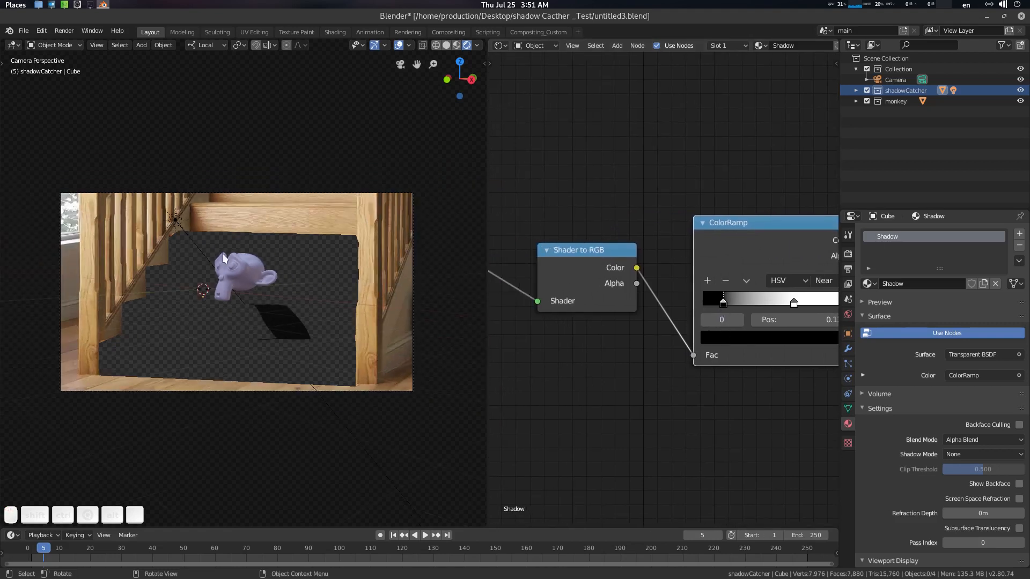
click(179, 218)
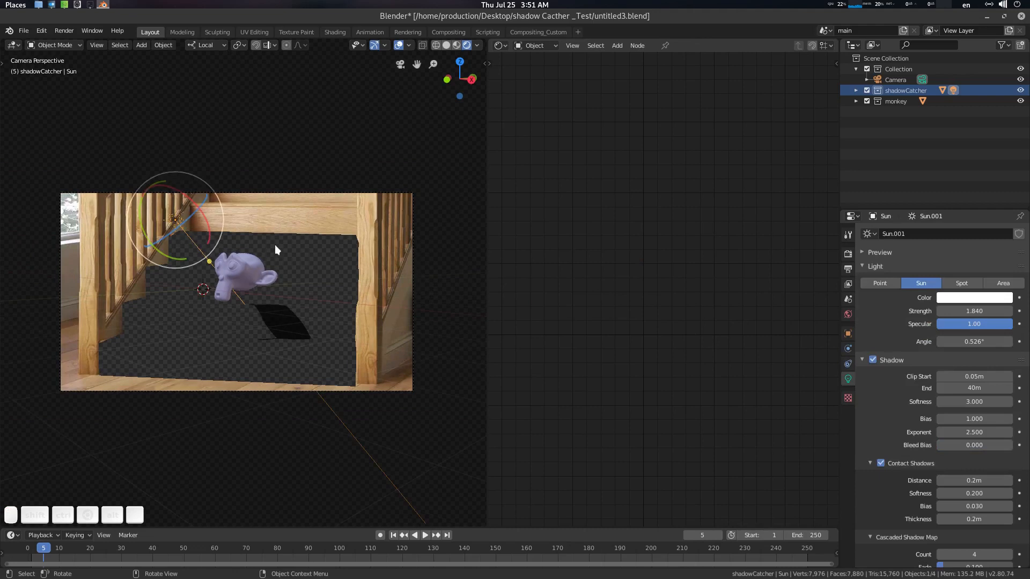
key(r)
key(r)
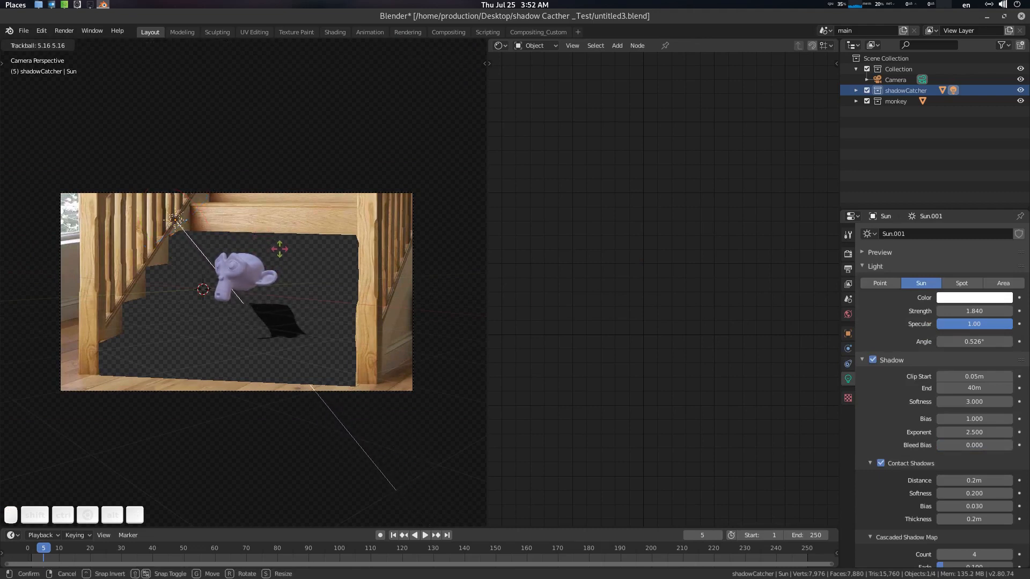
click(283, 263)
scroll(300, 281, up, 3)
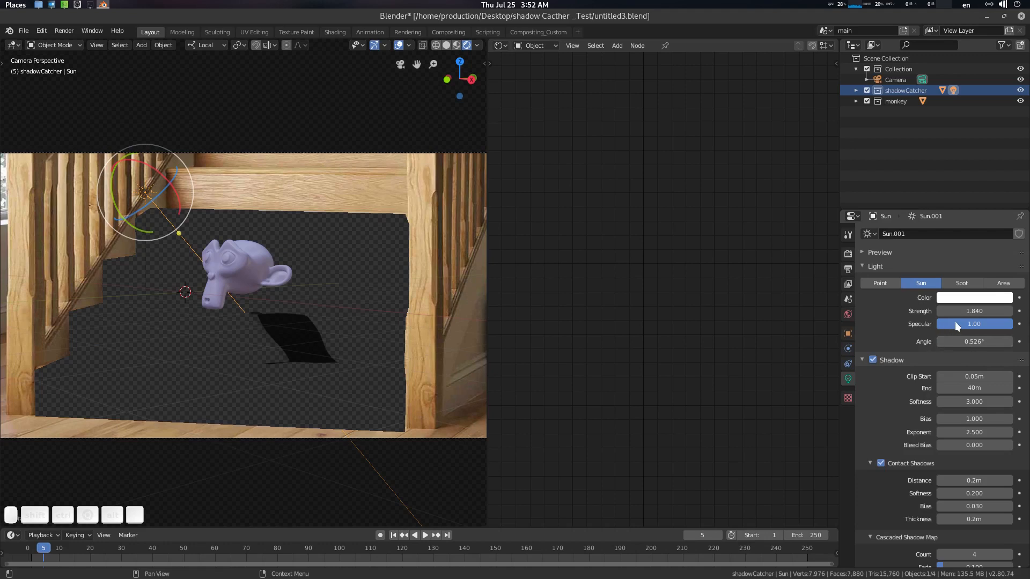
Step: Set the sun light's Strength to 4, trying 2 first, and check the shadow
click(970, 312)
text(2)
click(982, 312)
text(4)
key(Return)
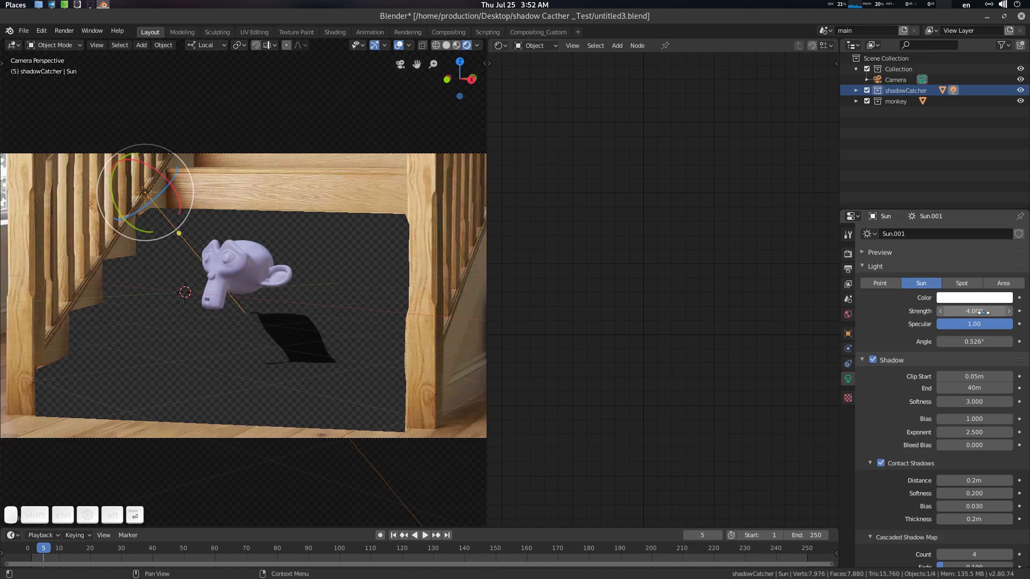
scroll(104, 264, down, 2)
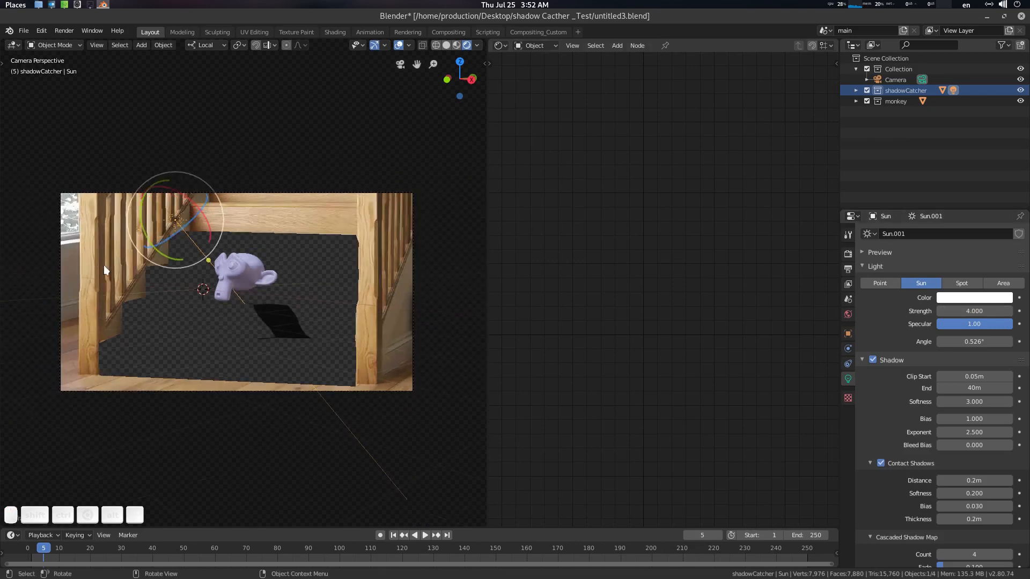
scroll(220, 313, up, 2)
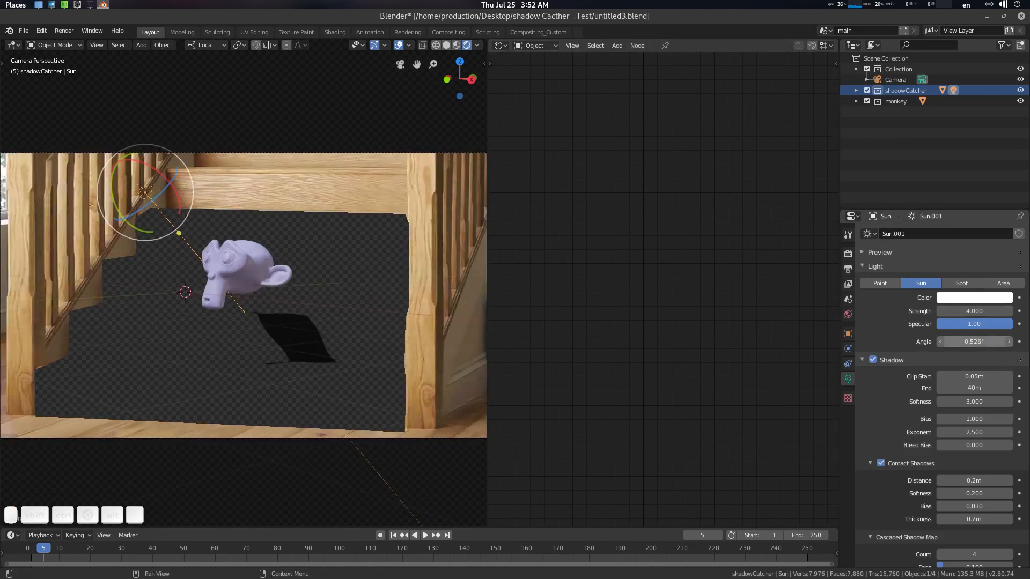
Step: Compare the shadow with the sun's Angle at 15.9° and at 0°, and undo the change to 0°
mouse_move(974, 341)
mouse_down()
mouse_move(1008, 341)
mouse_move(966, 342)
mouse_move(1008, 342)
mouse_move(984, 342)
mouse_up()
drag(974, 342, 939, 342)
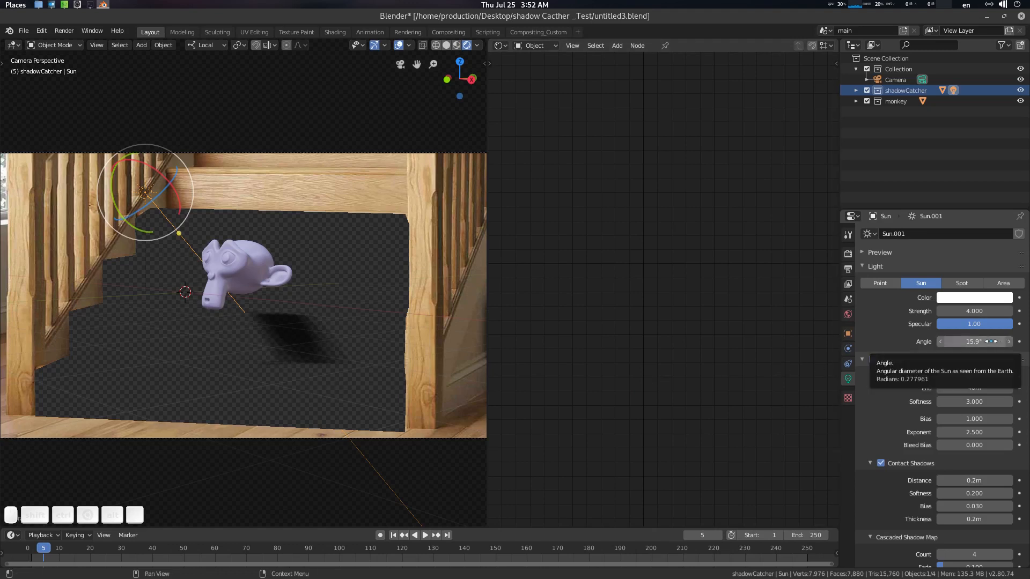
click(990, 342)
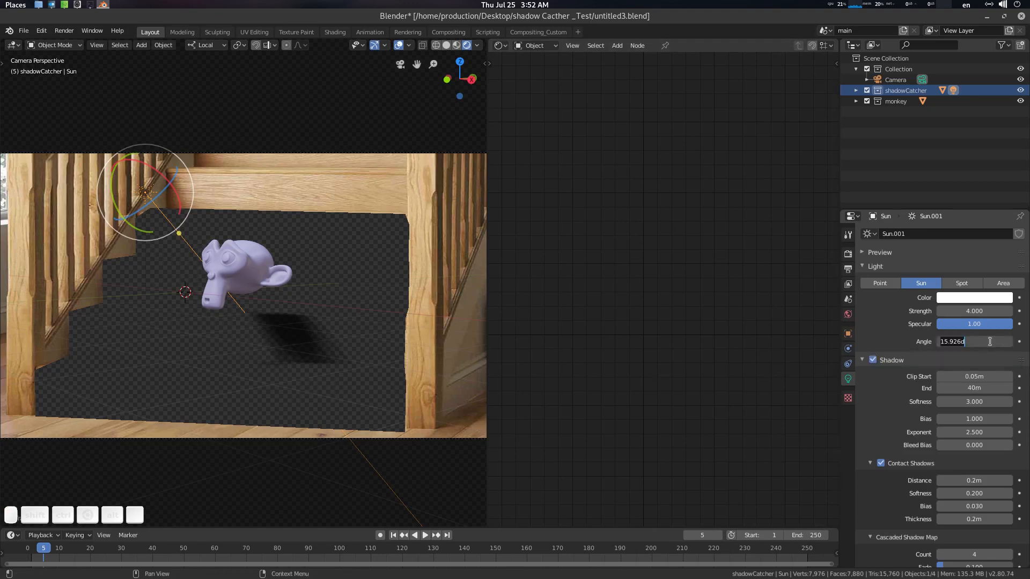
text(0)
key(Return)
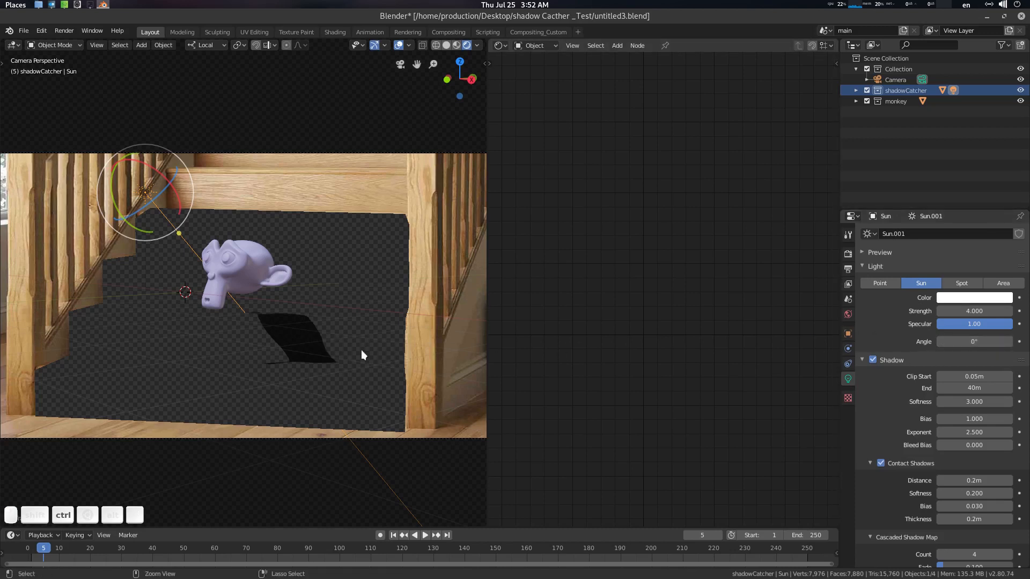
key(ctrl+z)
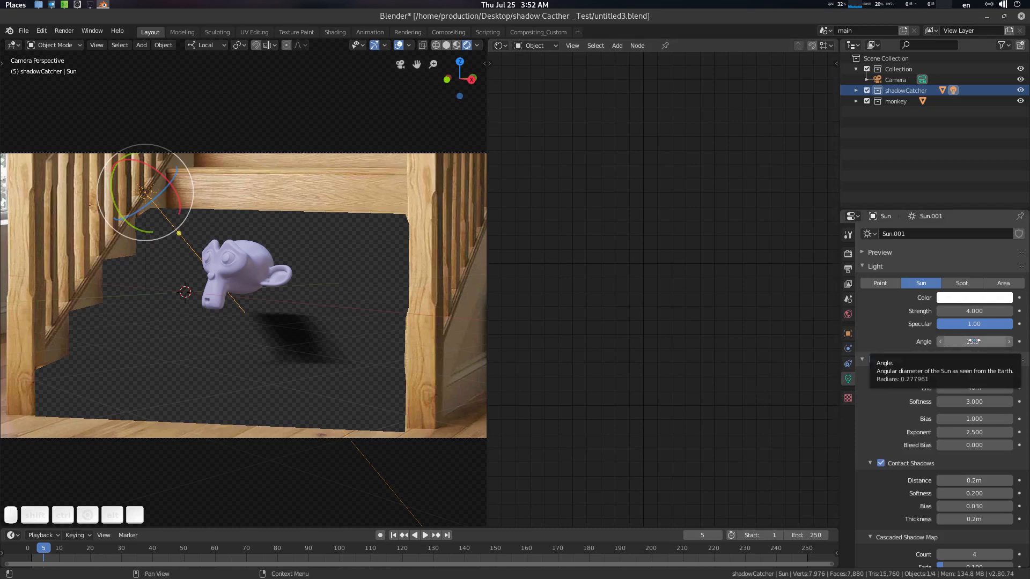
Step: Set the sun's Angle to 17.5° for a softer shadow, check it during playback, and save the file
drag(973, 341, 973, 341)
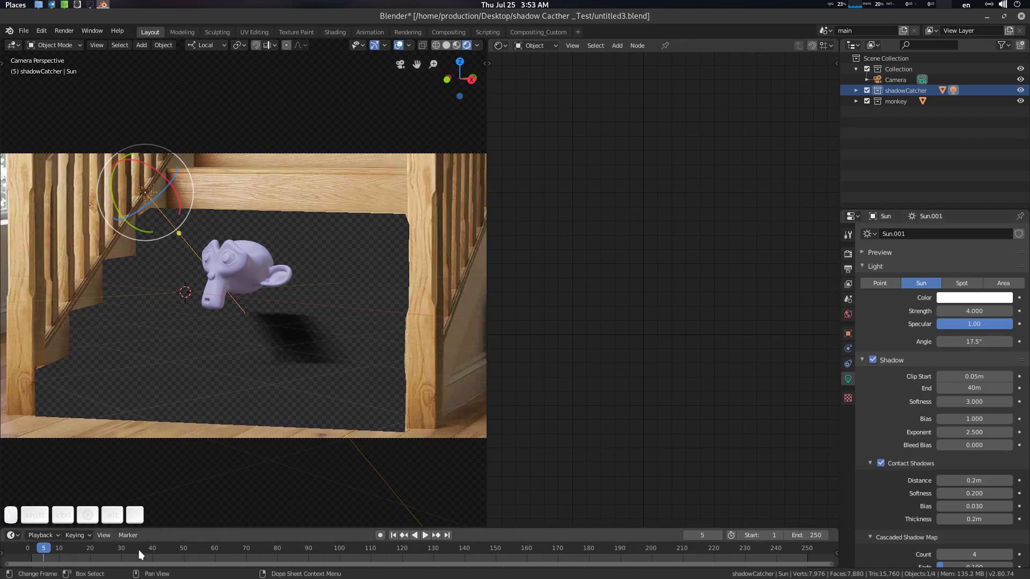
mouse_move(52, 552)
mouse_down()
mouse_move(67, 553)
mouse_move(39, 552)
mouse_up()
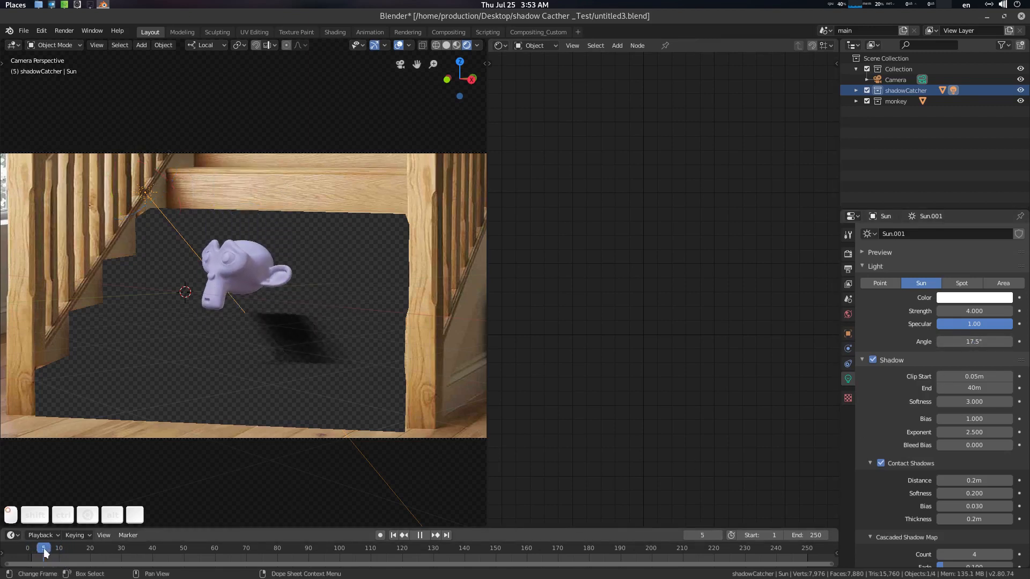
key(space)
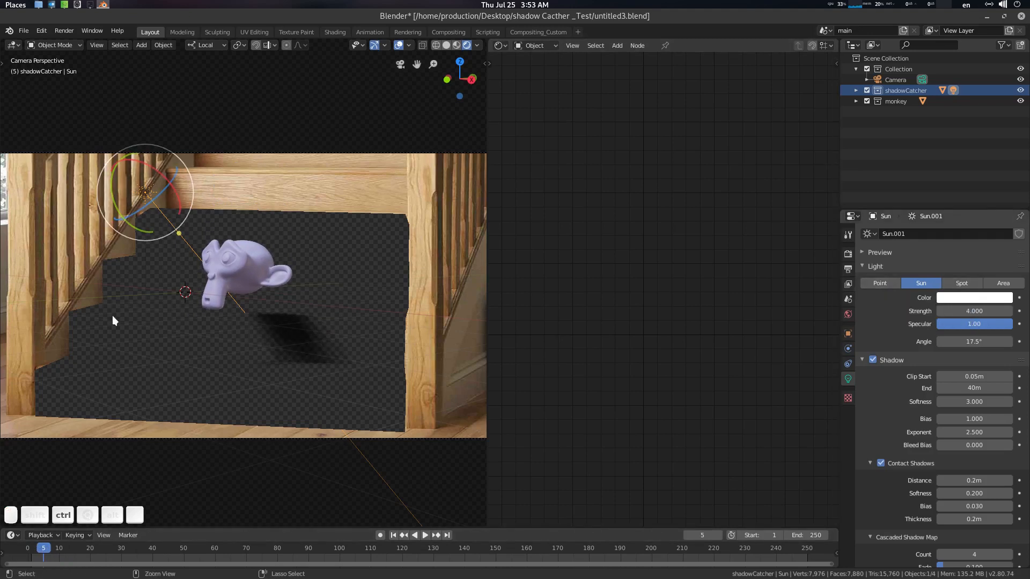
key(ctrl+s)
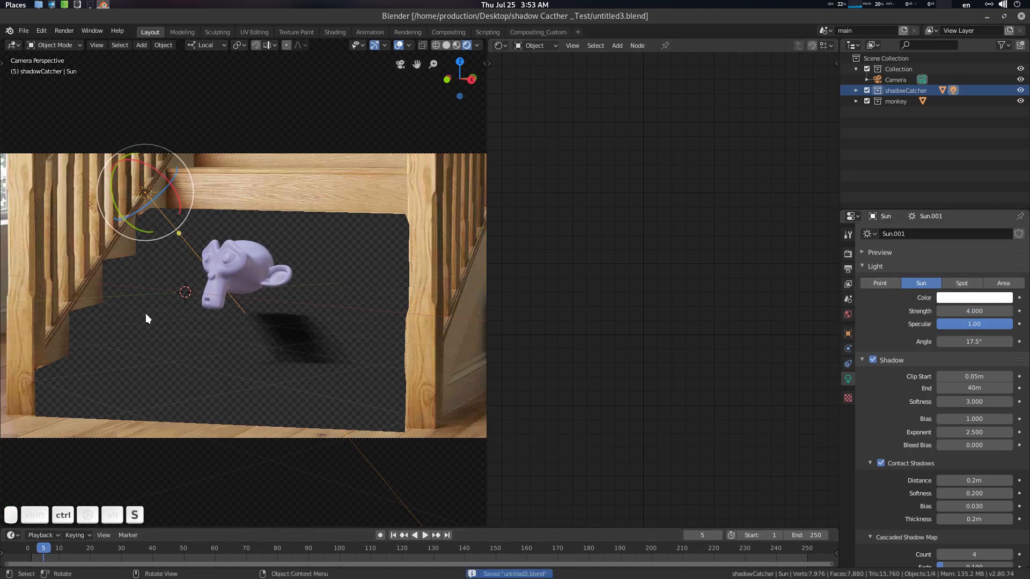
Step: Change the sun light's type to Point and set its Power to 500 W
click(887, 282)
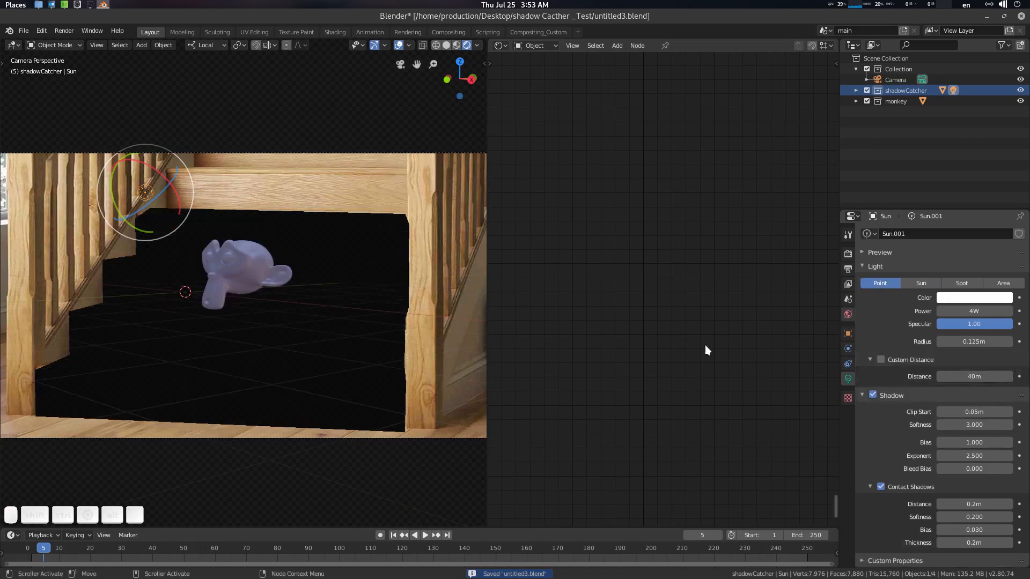
click(987, 312)
text(500)
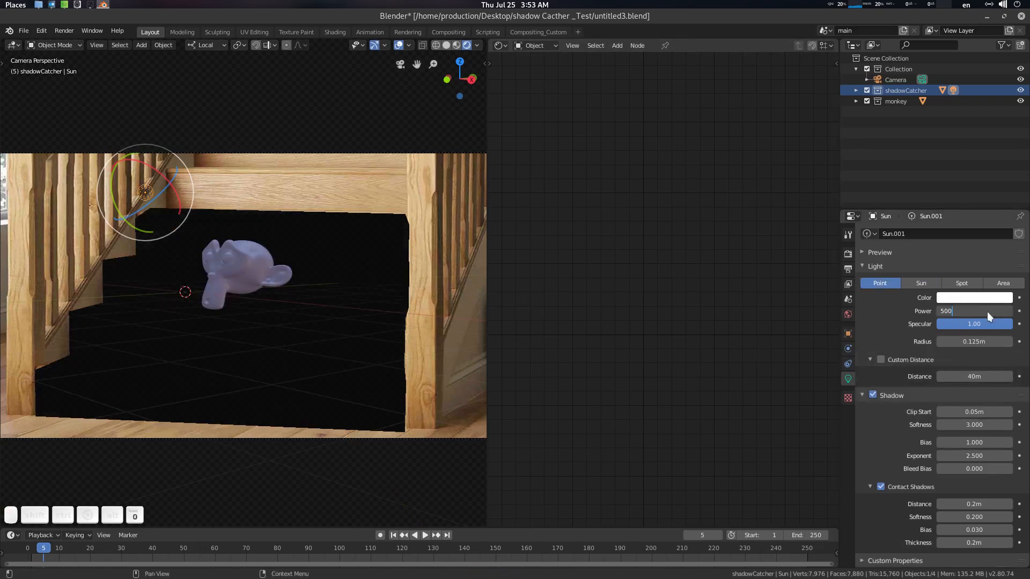
key(Return)
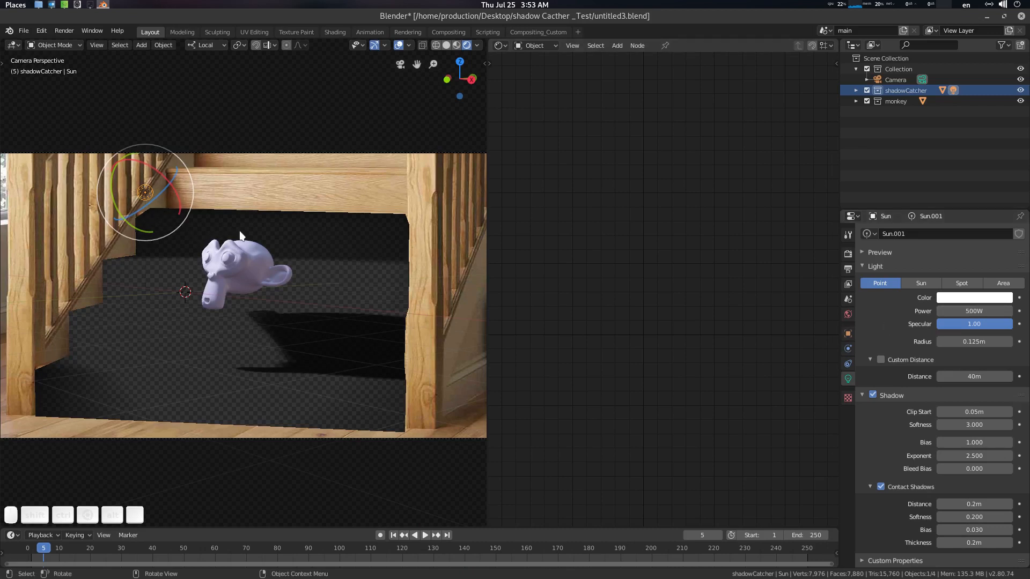
Step: Try the shadow catcher's ColorRamp with the black stop at 0.018 and the white stop at 0.391 under the point light
click(381, 221)
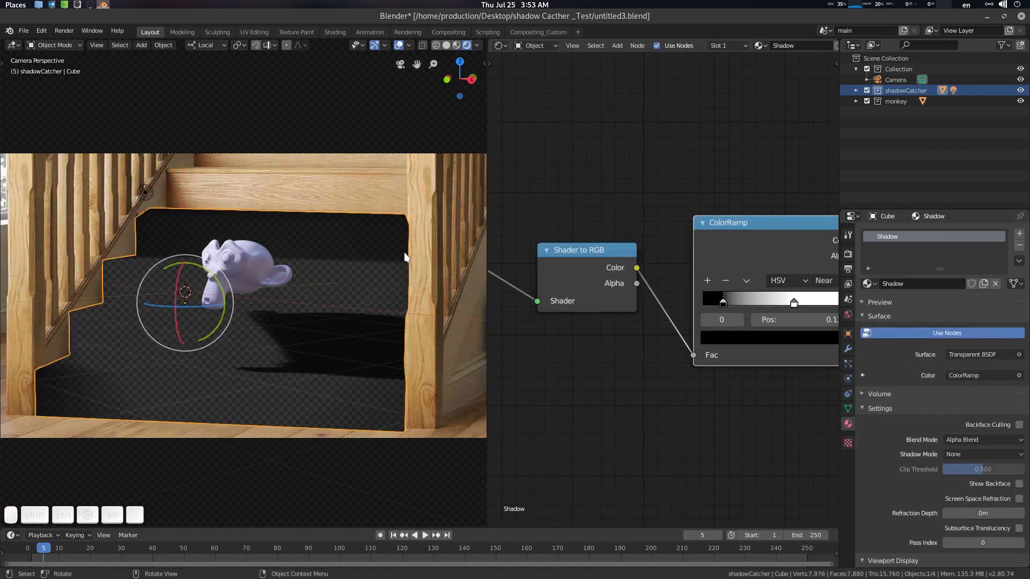
scroll(642, 352, up, 1)
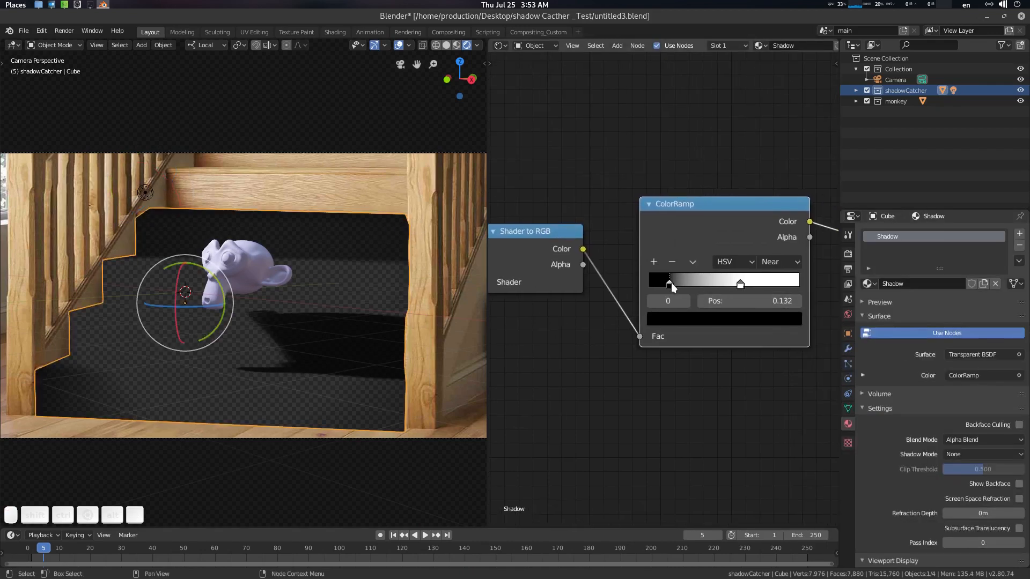
mouse_move(671, 282)
mouse_down()
mouse_move(691, 284)
mouse_move(652, 287)
mouse_up()
drag(740, 284, 707, 290)
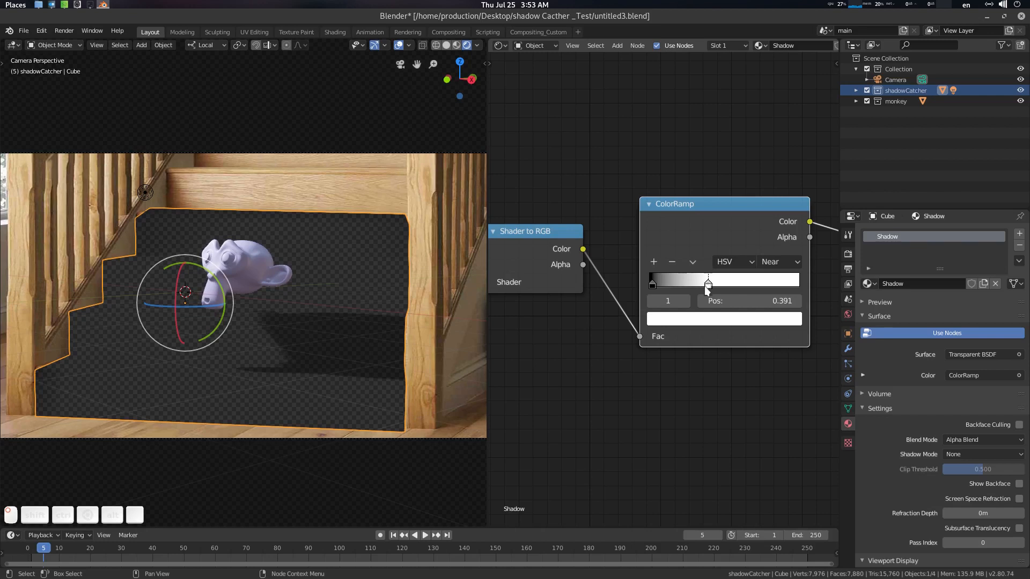
Step: Undo the ColorRamp stop changes and the light's switch to Point, restoring the sun light
key(ctrl+z)
key(ctrl+z)
key(ctrl+z)
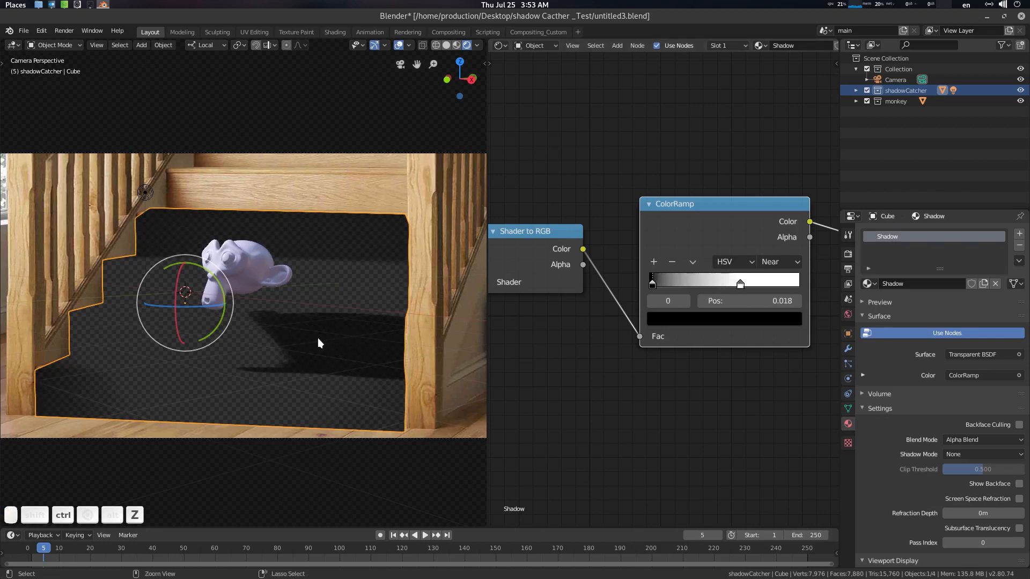
key(ctrl+z)
key(ctrl+z)
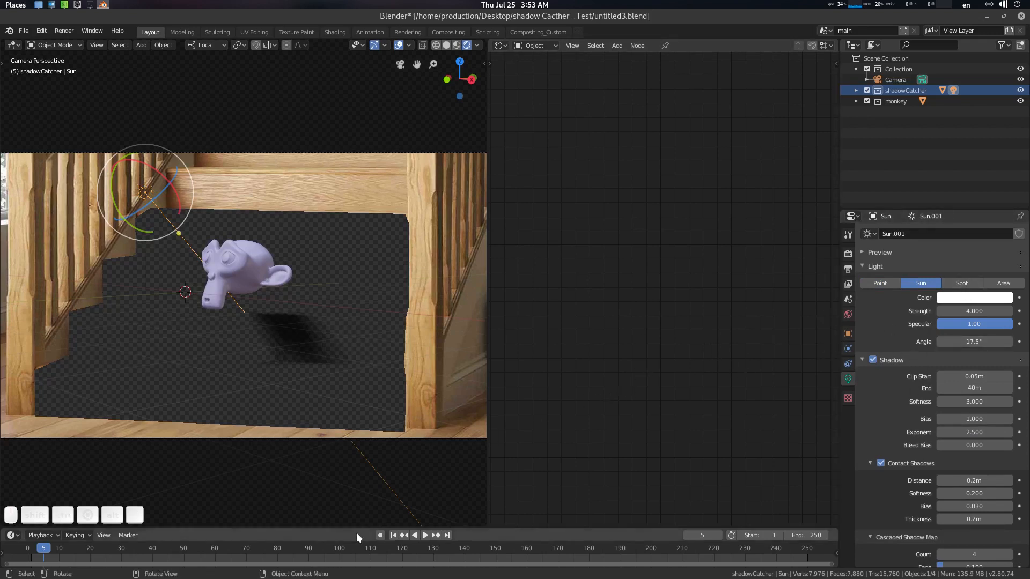
Step: Go to frame 4 of the animation, look over the sun's shadow settings, and save the file
mouse_move(52, 551)
mouse_down()
mouse_move(28, 548)
mouse_move(41, 548)
mouse_up()
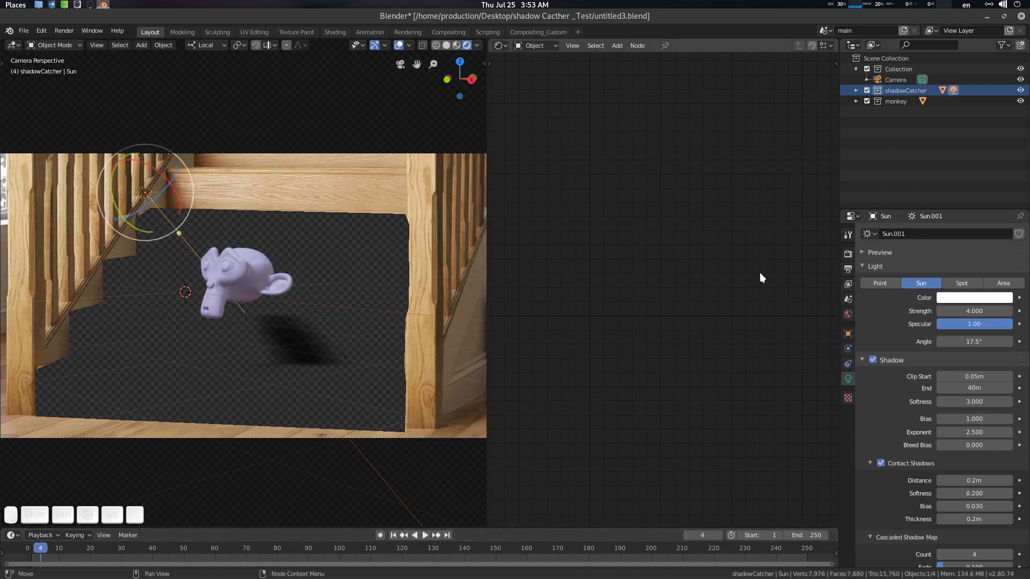
scroll(890, 408, down, 2)
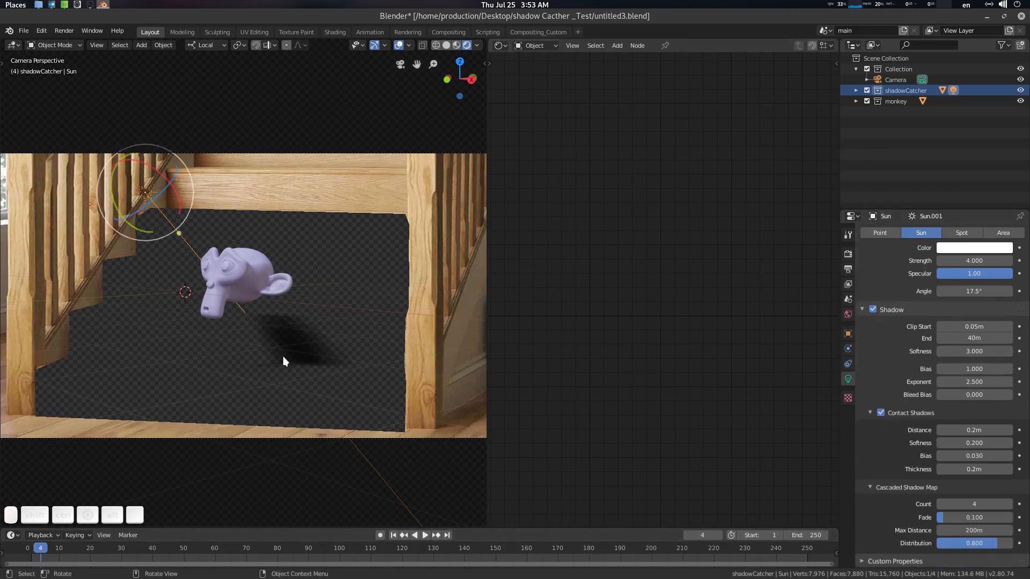
key(ctrl+s)
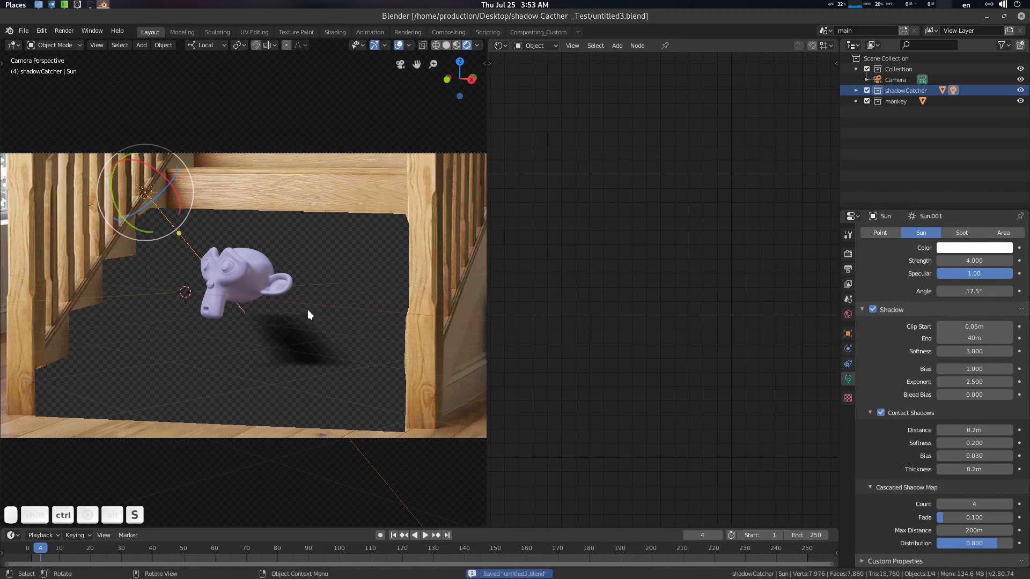
Step: Select the shadow catcher, examine its material nodes from the Normal Map to the Transparent BSDF, and save the file
click(358, 246)
middle_drag(615, 340, 598, 321)
scroll(733, 327, down, 4)
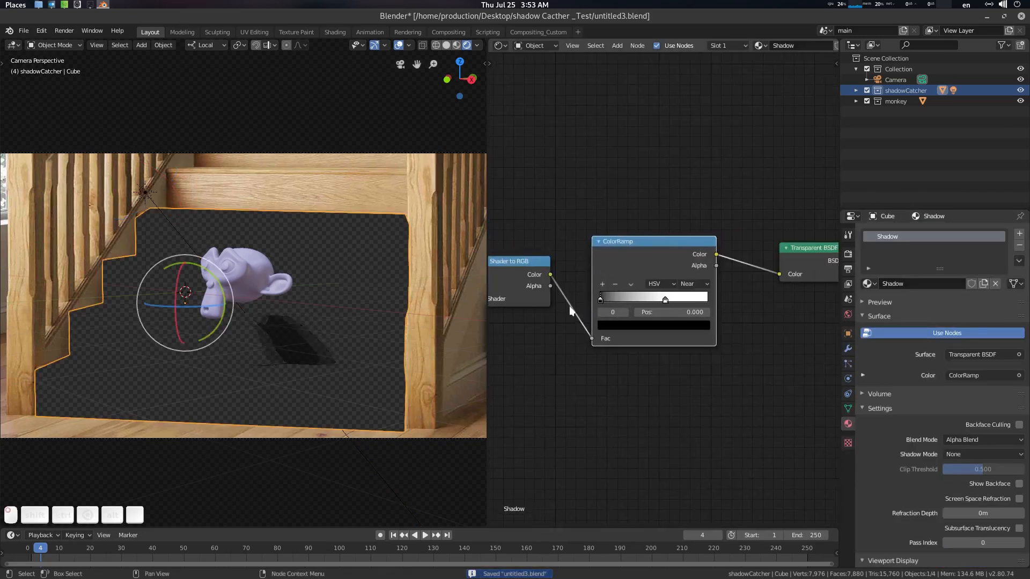
middle_drag(498, 381, 760, 361)
scroll(708, 353, up, 2)
middle_drag(637, 349, 646, 356)
key(ctrl+s)
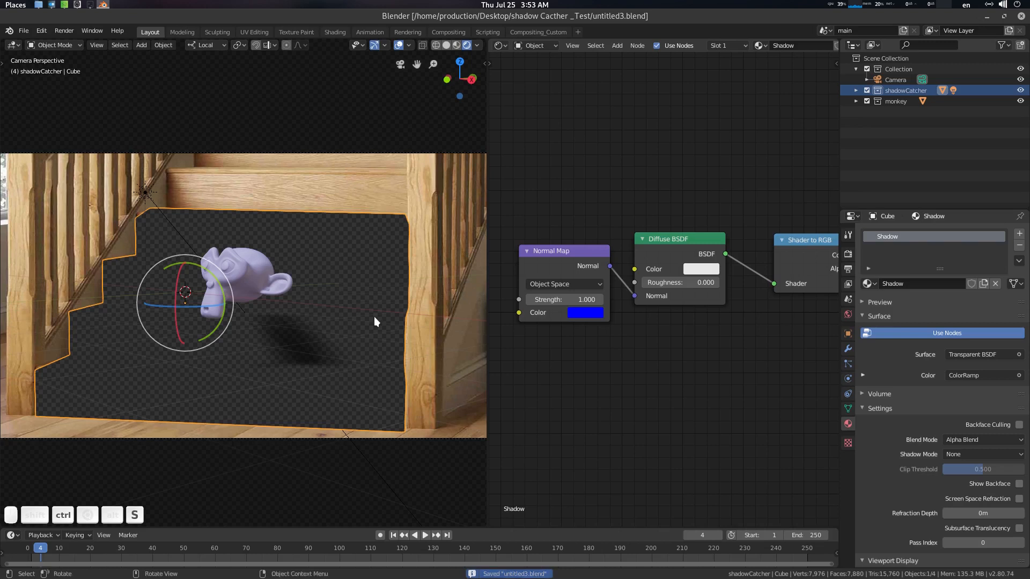
Step: Set the animation's end frame to 20, check the shadow during playback, and save the file
click(802, 535)
text(20)
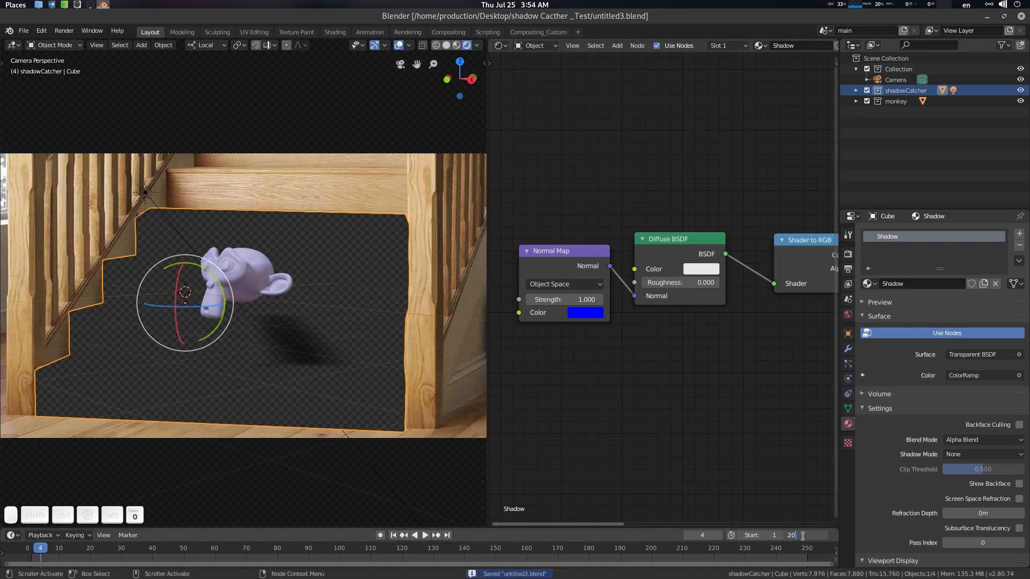
key(Return)
key(space)
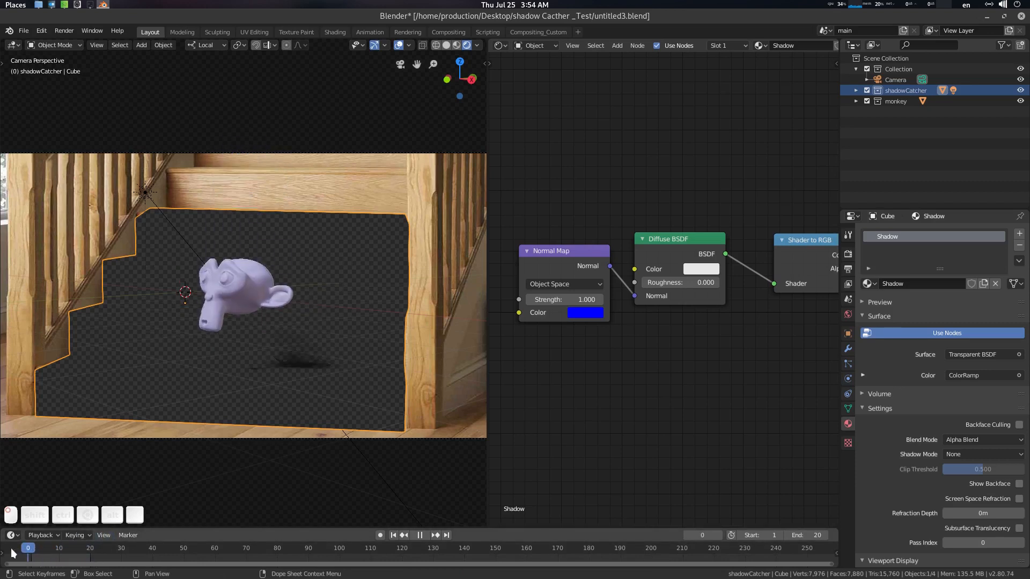
key(space)
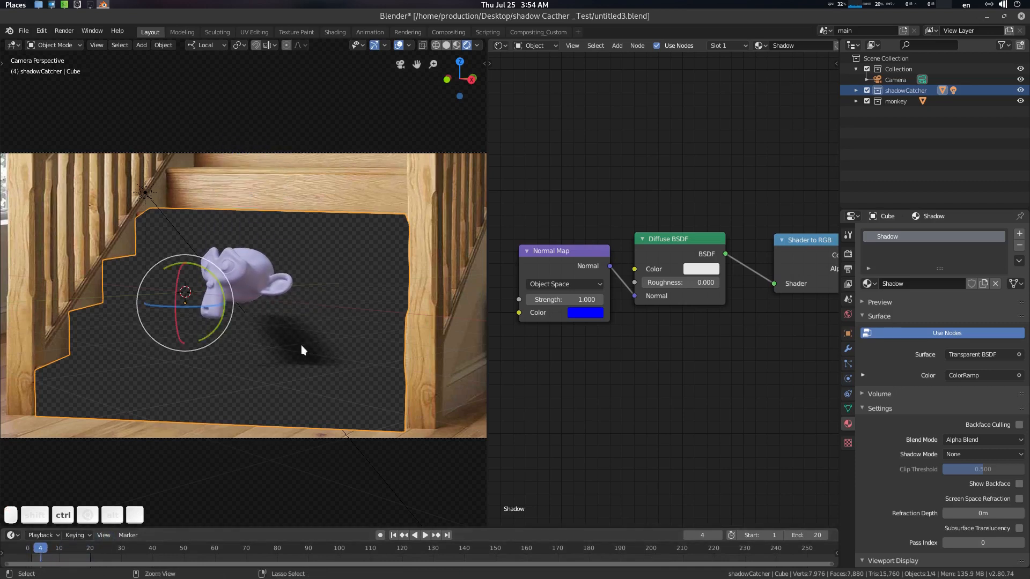
key(ctrl+s)
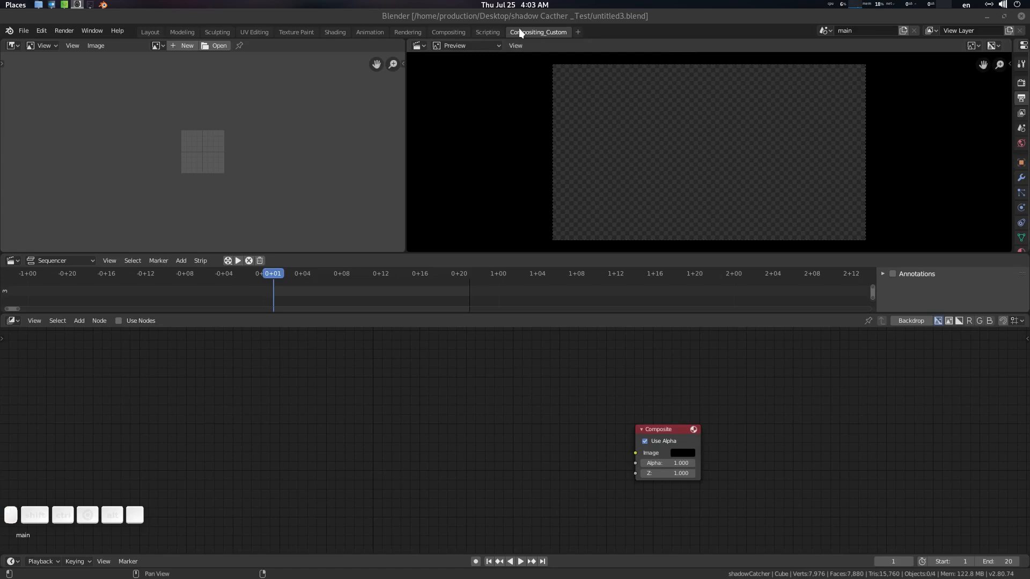
Step: Append the Comp1 scene from Compositor_Blank_Template_B28.blend in the favorite Compositor_Blank_Template folder
middle_drag(323, 411, 333, 413)
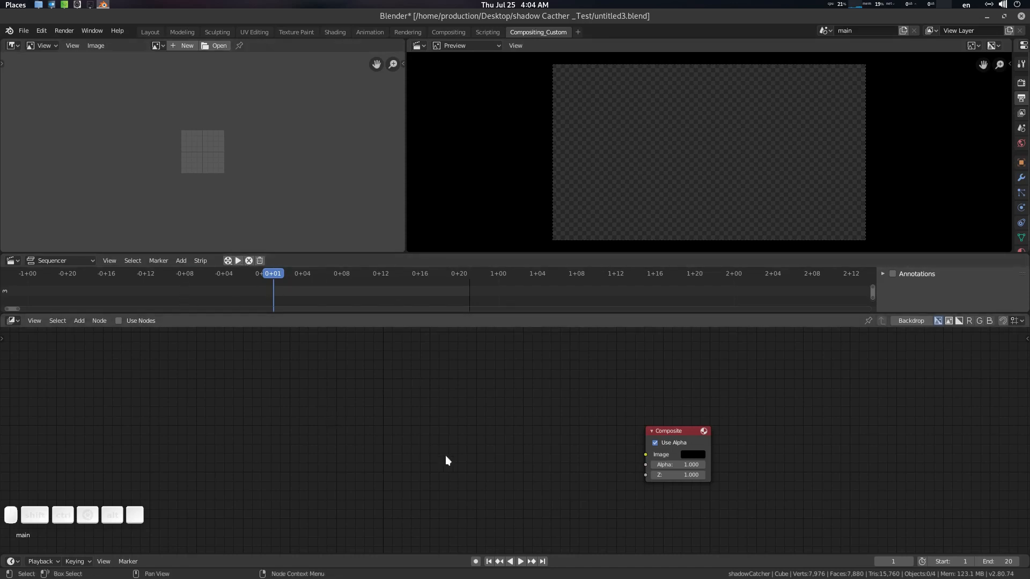
middle_drag(447, 440, 428, 441)
scroll(434, 455, up, 4)
middle_drag(420, 440, 408, 440)
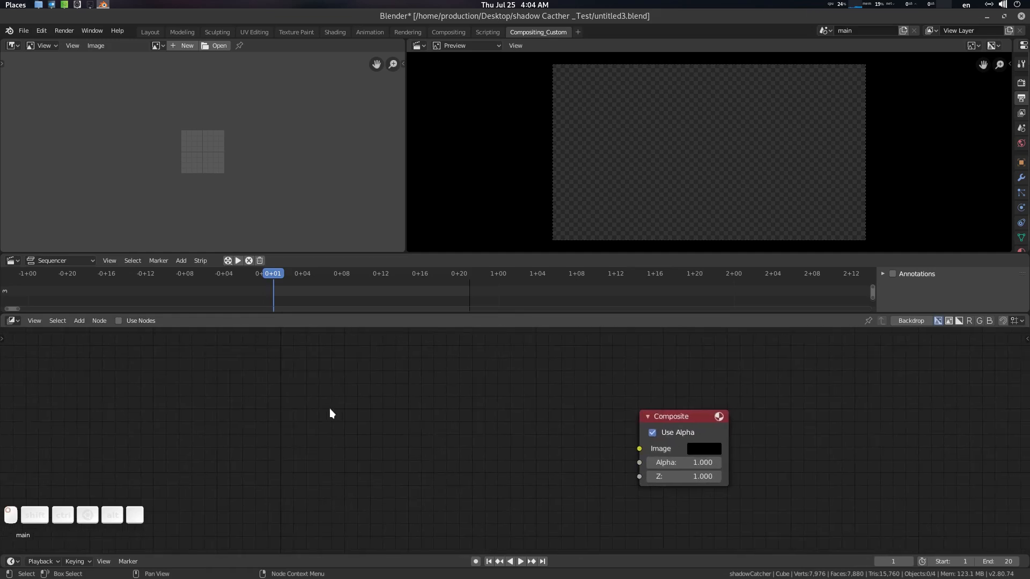
key(F4)
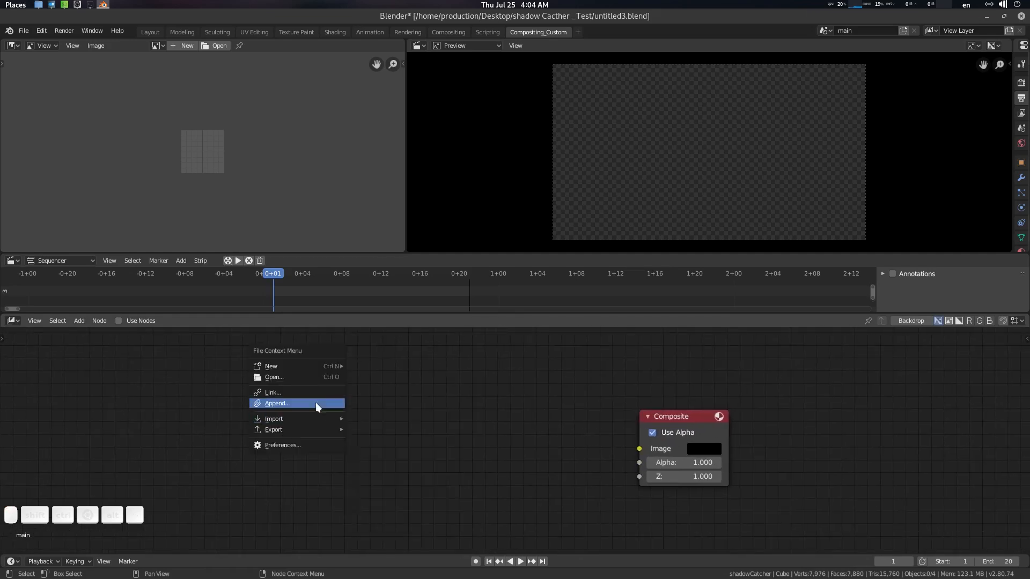
click(320, 406)
click(49, 154)
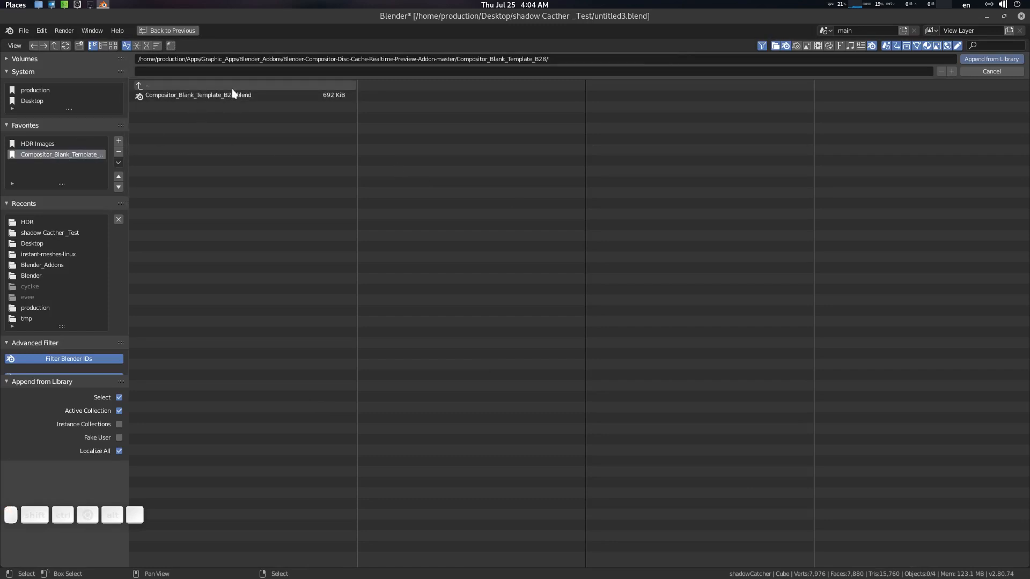
click(229, 93)
click(53, 153)
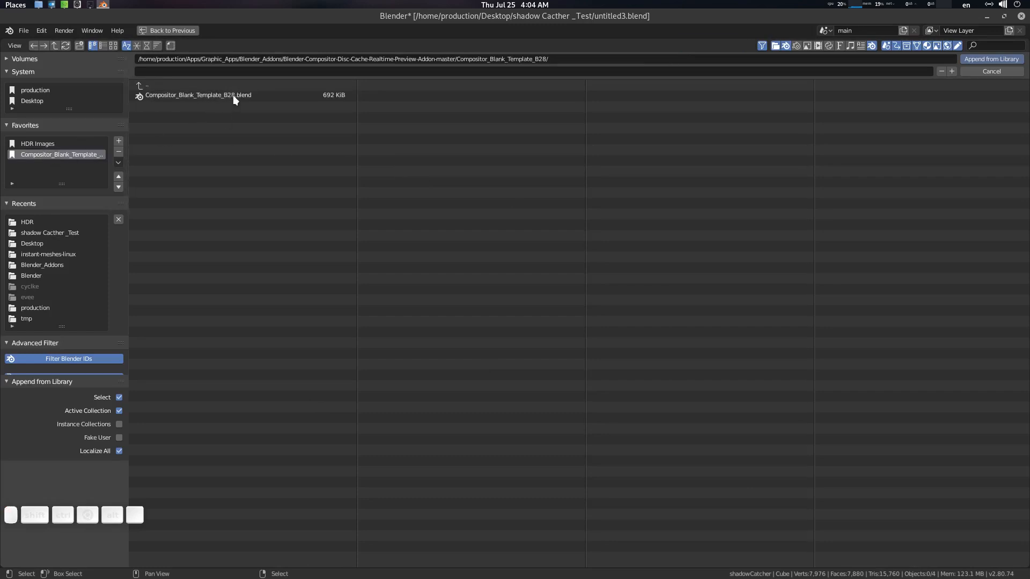
click(229, 93)
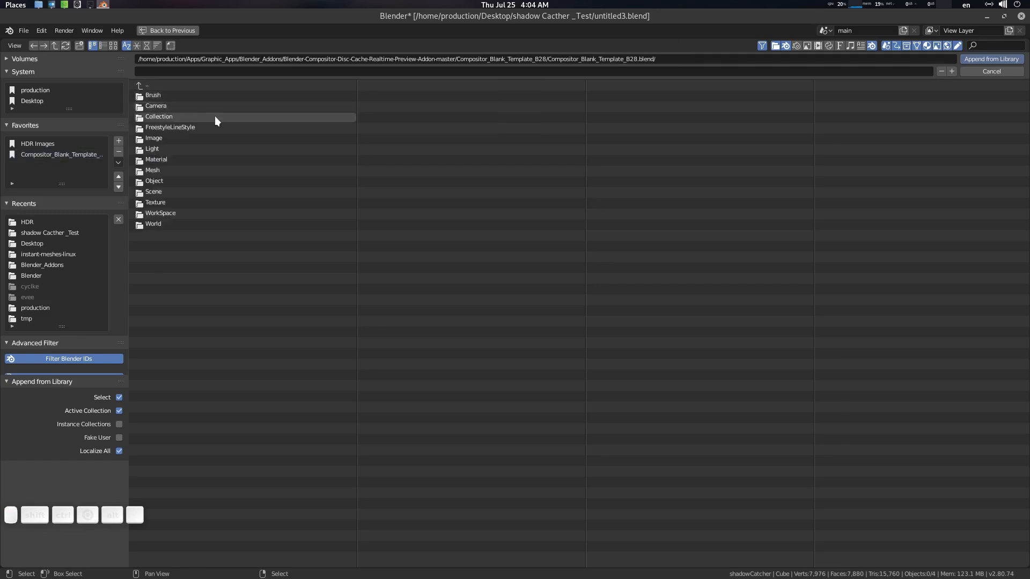
click(173, 192)
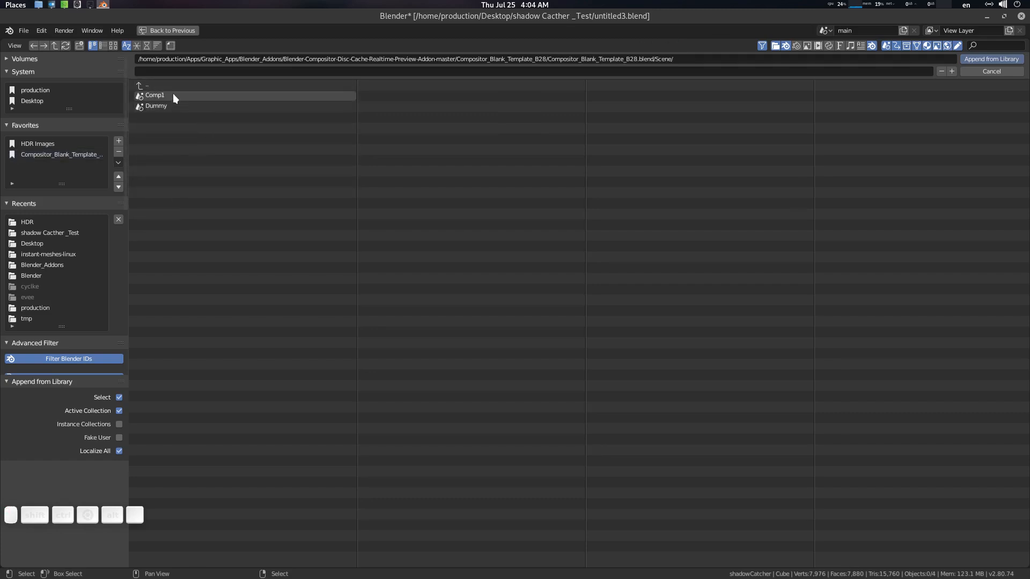
click(174, 95)
double_click(178, 95)
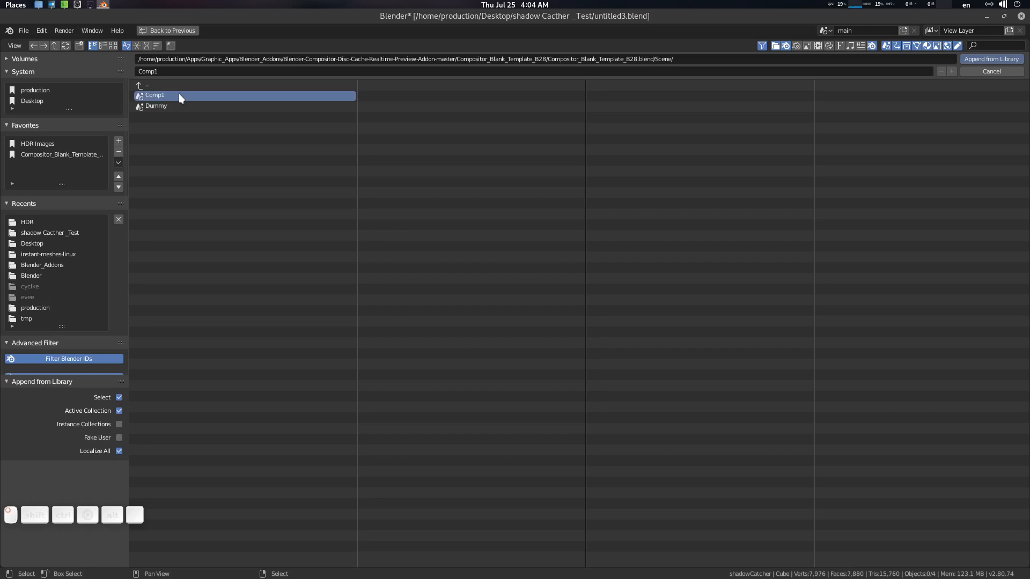
Step: Make the appended Comp1 scene the active scene
click(826, 30)
click(835, 46)
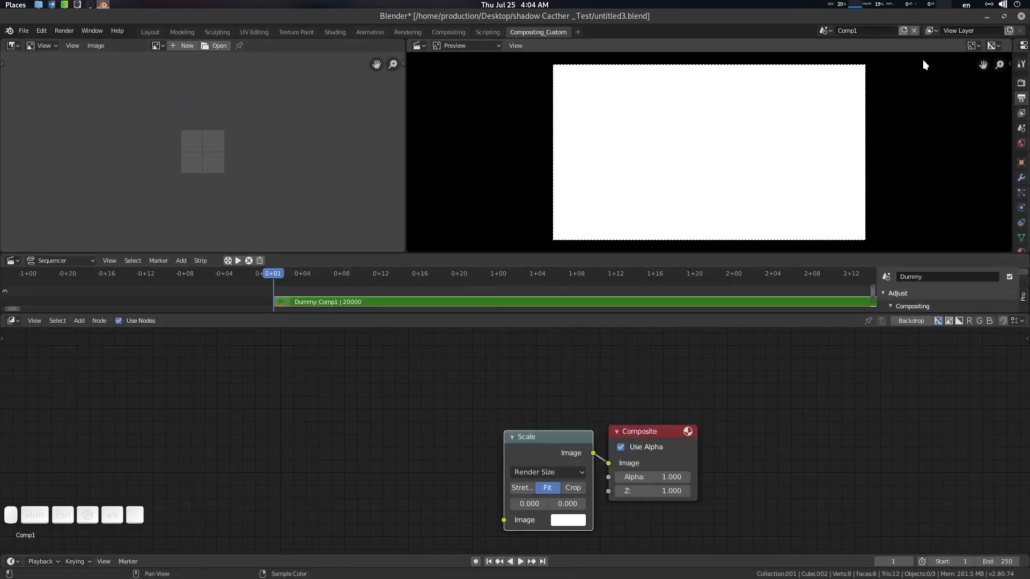
middle_drag(372, 301, 268, 362)
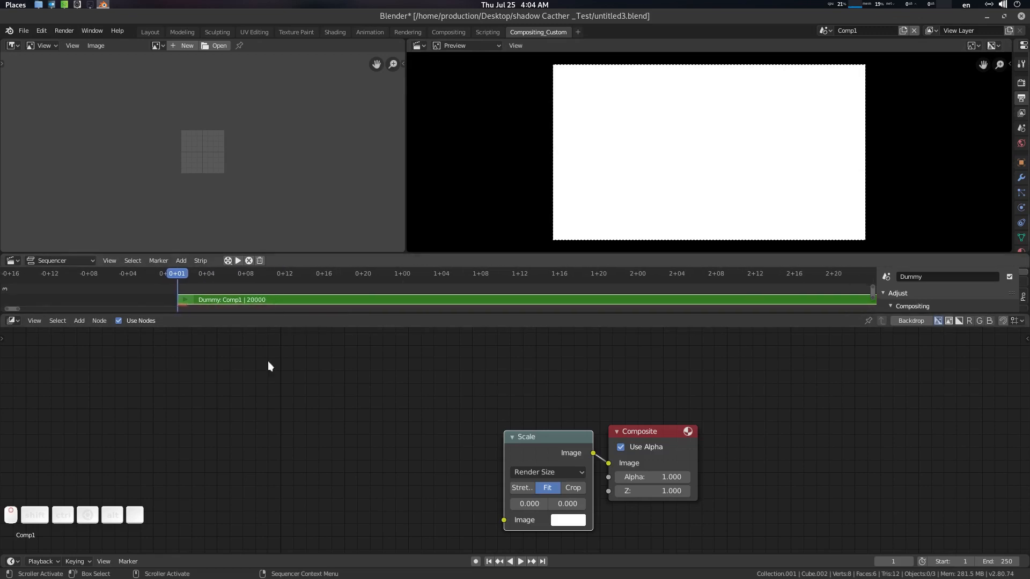
Step: Add a Render Layers node to the Comp1 compositor, placed before the Scale node
click(284, 418)
middle_drag(327, 444, 330, 414)
scroll(368, 407, up, 2)
click(311, 387)
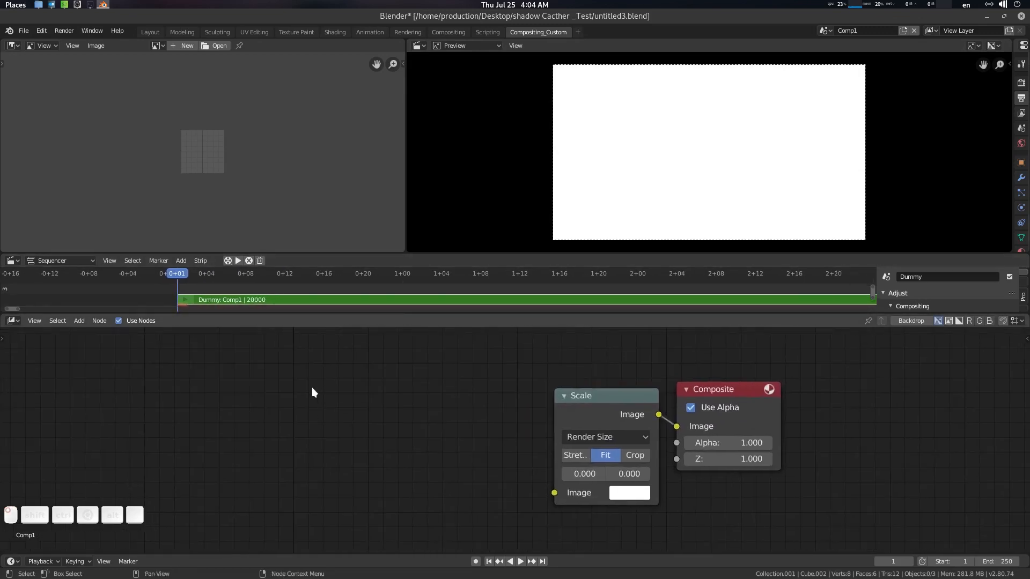
key(shift+a)
click(311, 388)
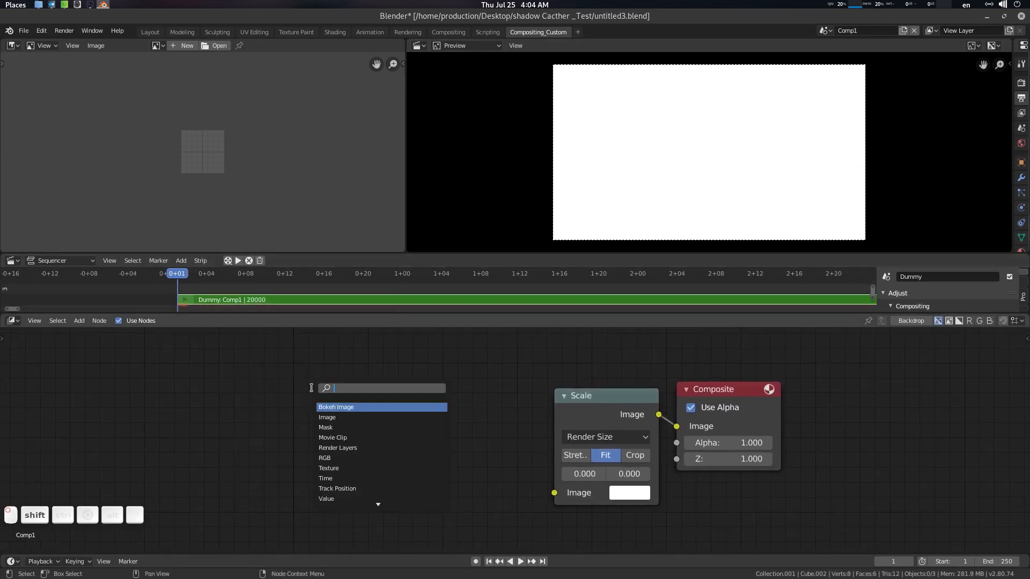
text(ren)
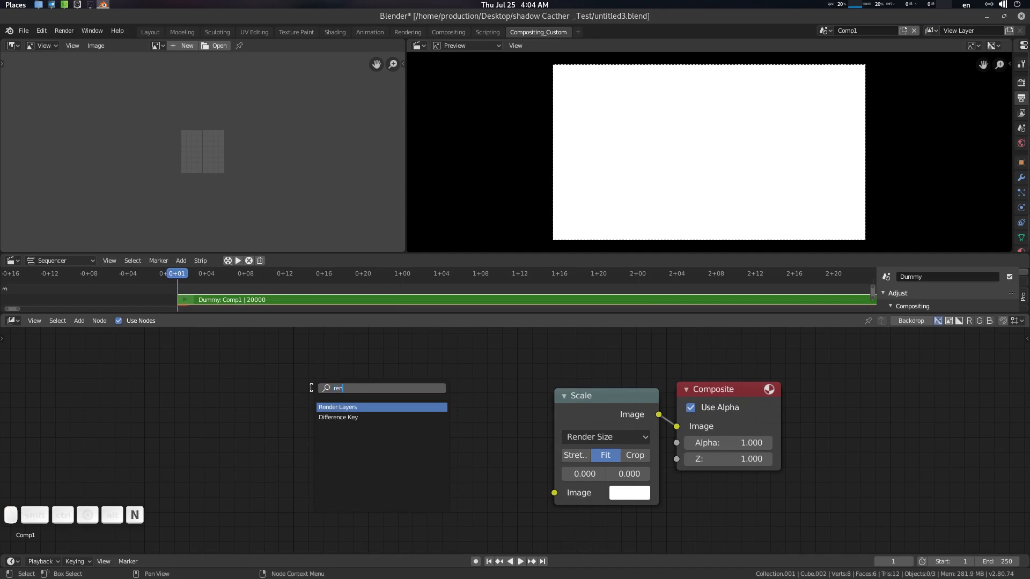
key(Return)
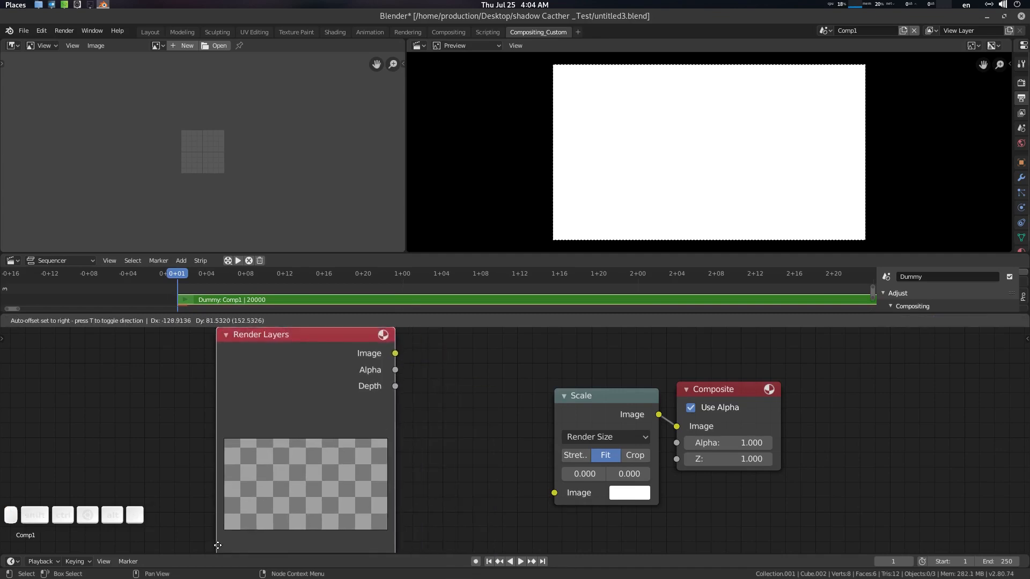
click(217, 545)
Step: Set the Render Layers node's source scene to main and its layer to View Layer
scroll(429, 430, down, 4)
scroll(428, 430, down, 4)
middle_drag(448, 492, 440, 420)
scroll(440, 419, up, 6)
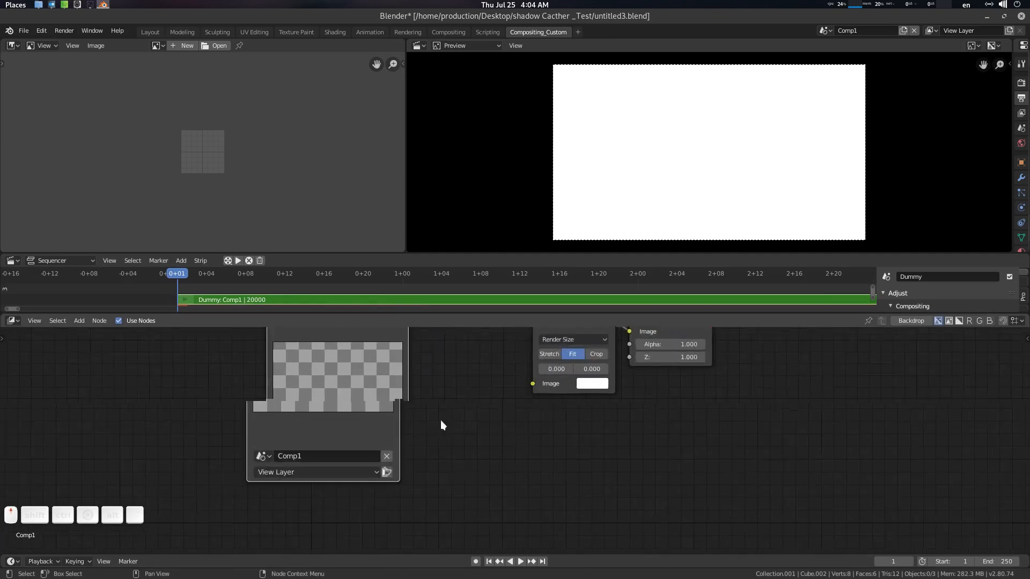
middle_drag(353, 483, 368, 503)
click(272, 477)
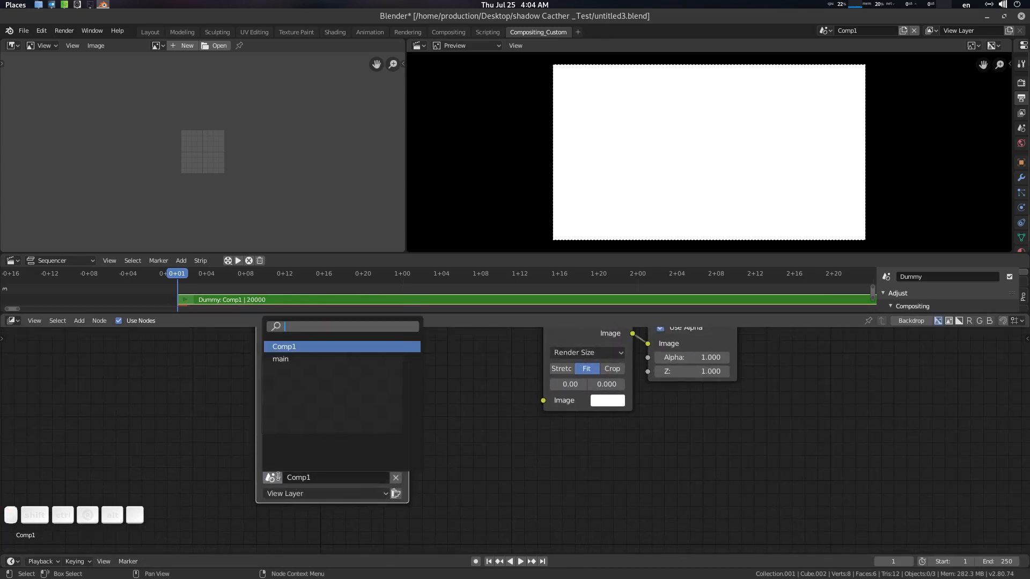
click(296, 360)
middle_drag(409, 416, 423, 445)
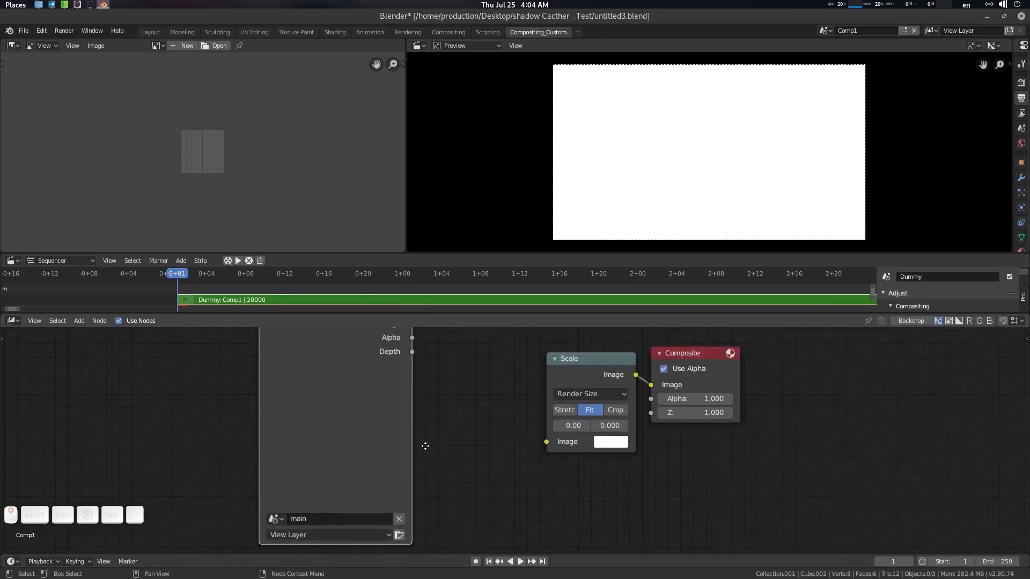
click(315, 520)
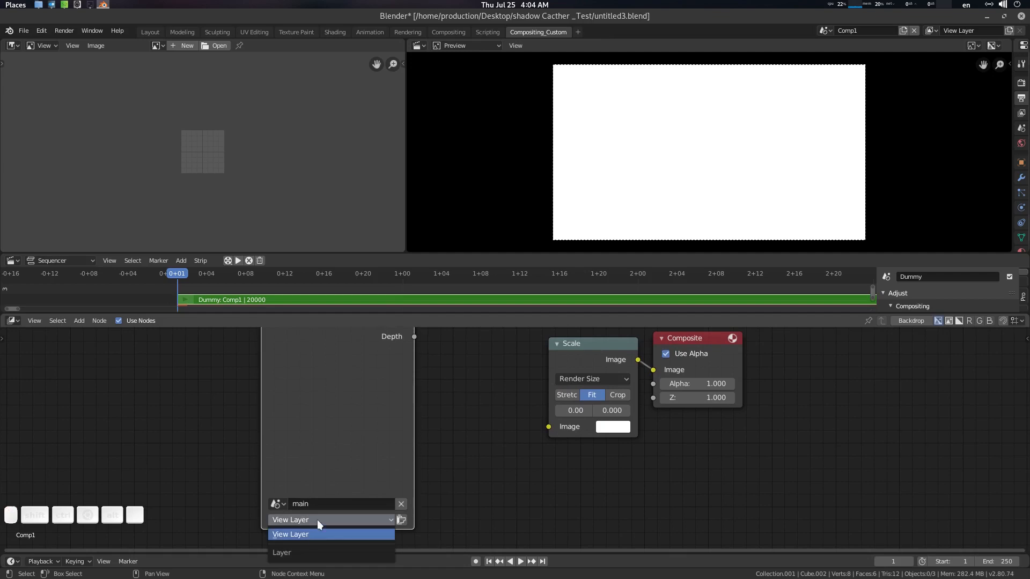
click(316, 532)
middle_drag(439, 510, 443, 453)
scroll(365, 481, up, 2)
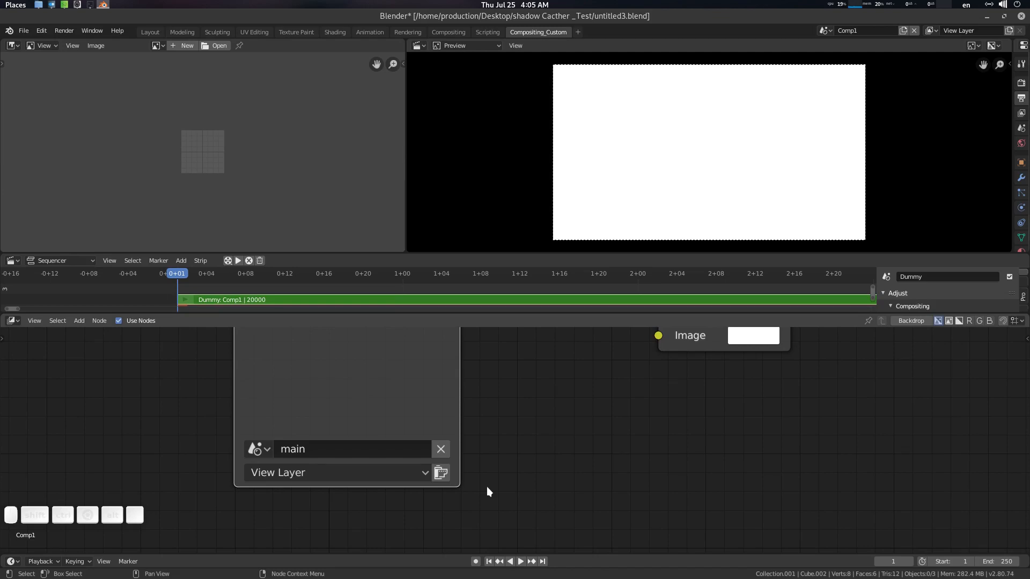
click(387, 473)
Step: Move the Render Layers node farther away from the Scale node to leave room between them
scroll(472, 456, down, 3)
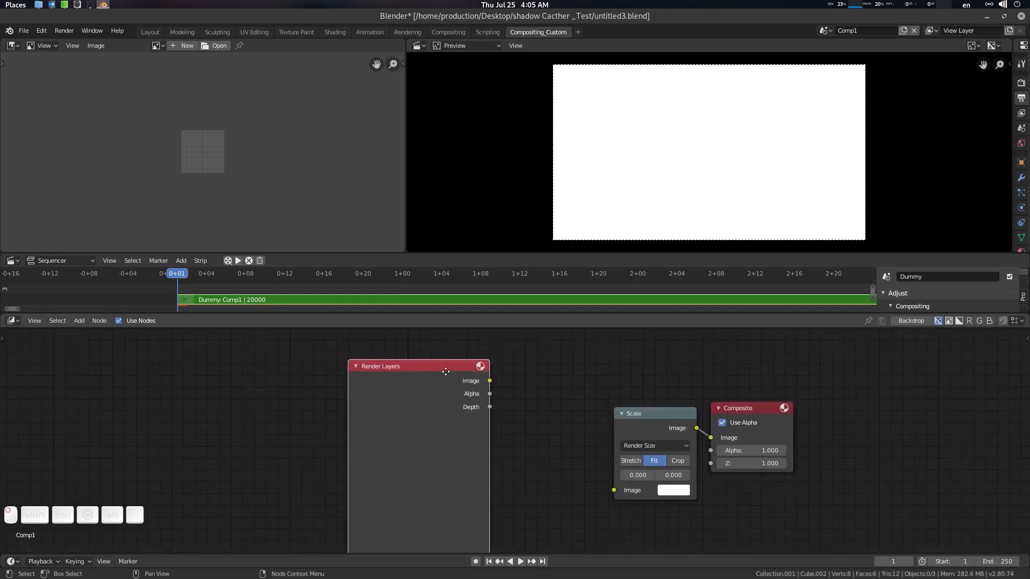
drag(446, 371, 341, 367)
middle_drag(409, 390, 433, 386)
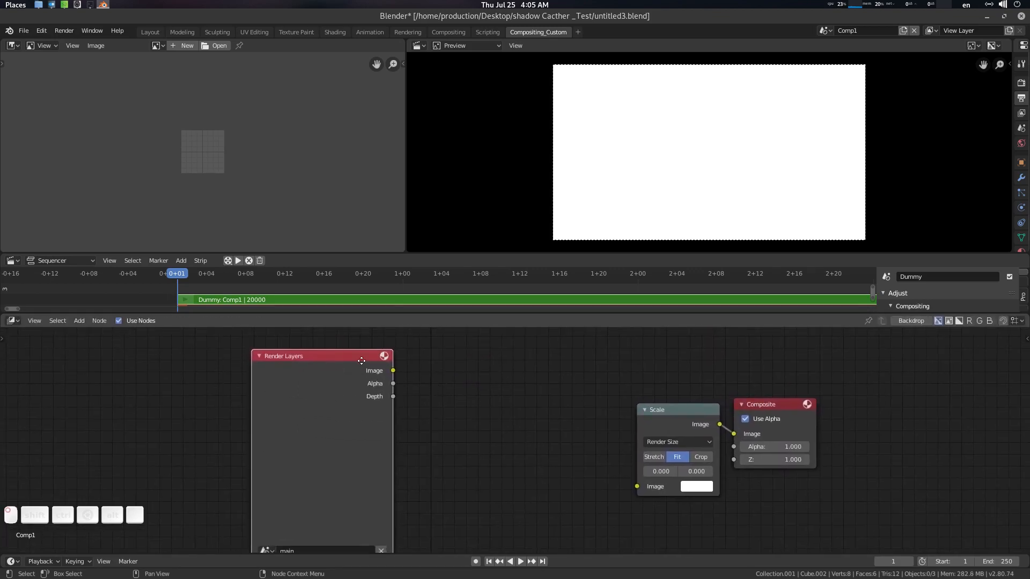
Step: Connect the Render Layers node's Image output to the Scale node's Image input and briefly play the timeline to refresh the composite
drag(361, 358, 637, 486)
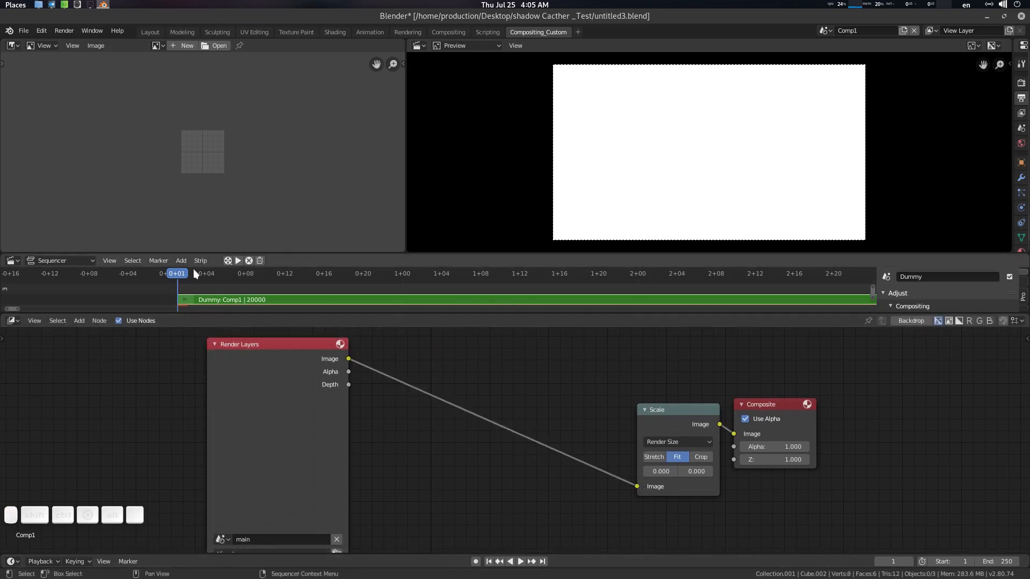
key(space)
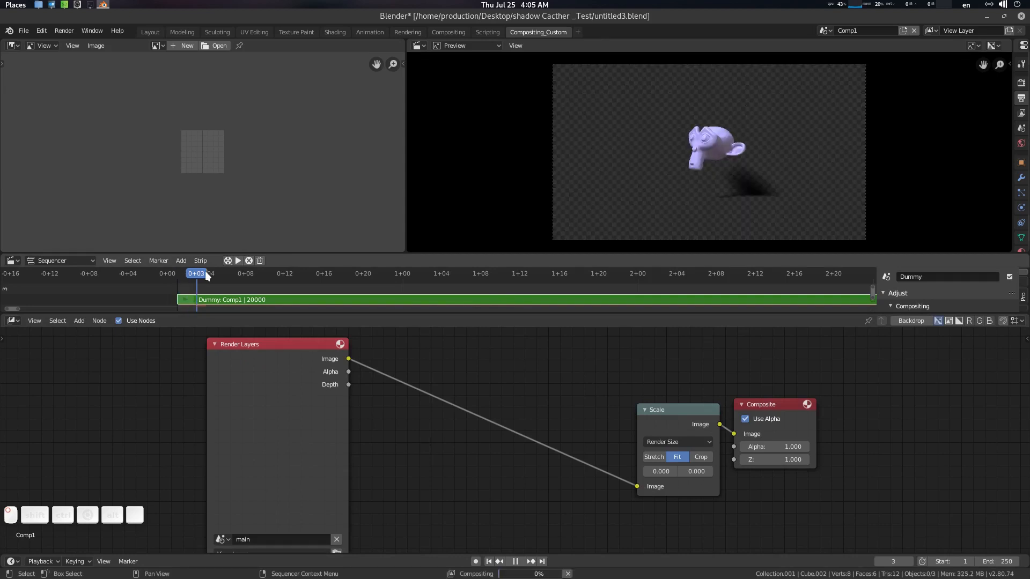
key(space)
Step: Display the Render Result in the empty image viewer and save the Blender file
click(156, 46)
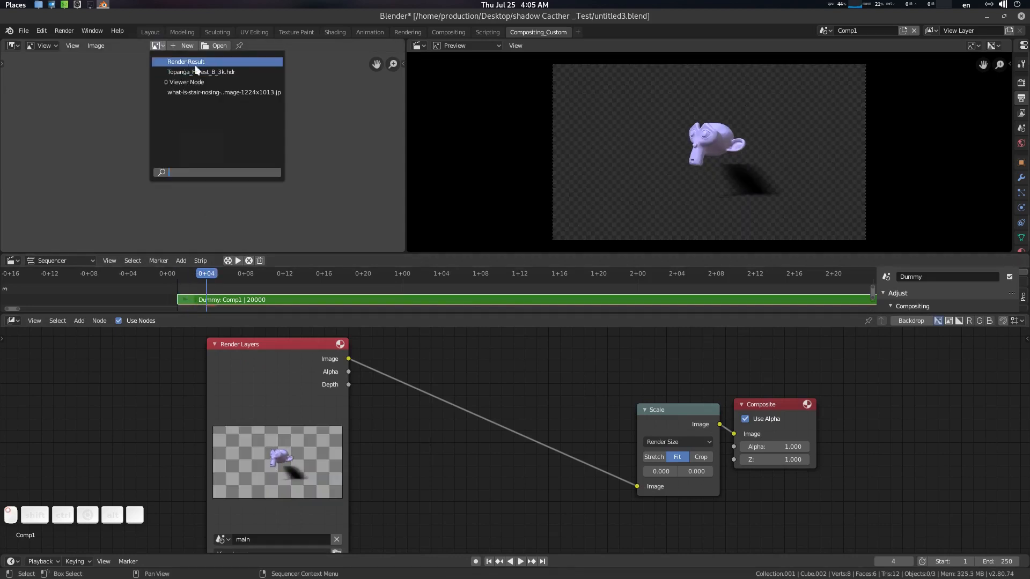
click(197, 62)
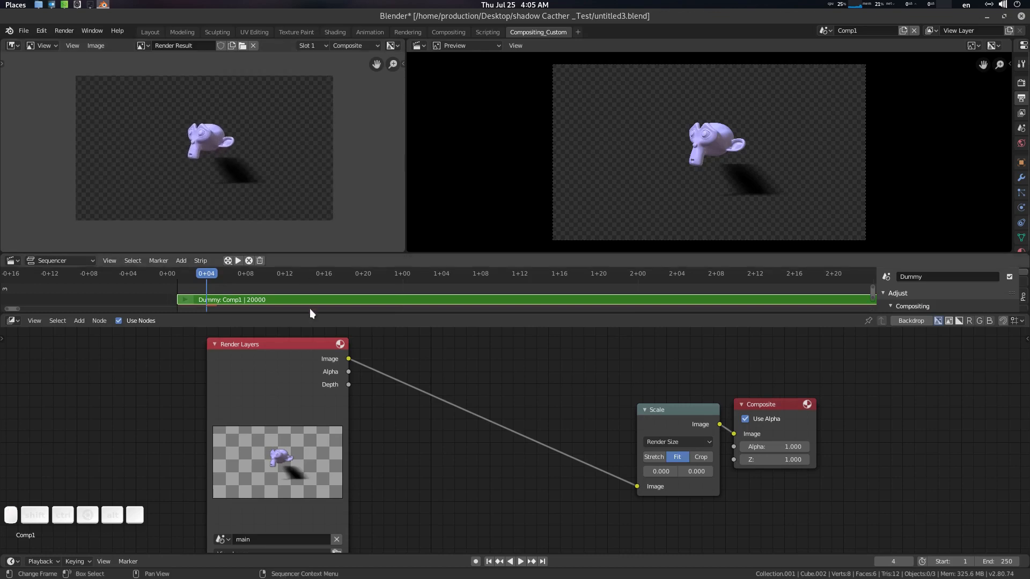
key(ctrl+s)
middle_drag(462, 432, 486, 433)
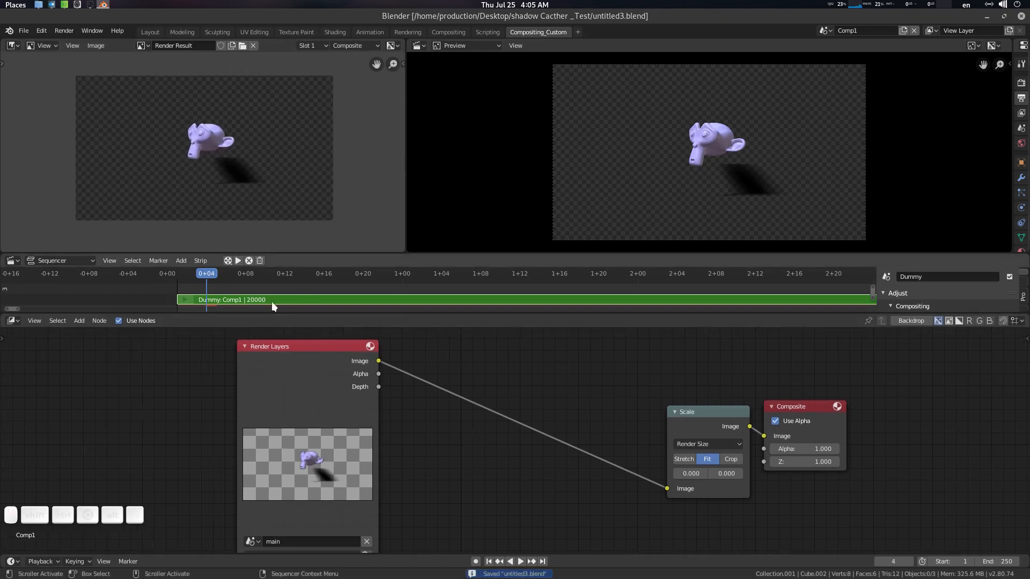
Step: Return the playhead to the first frame of the timeline
key(shift+Left)
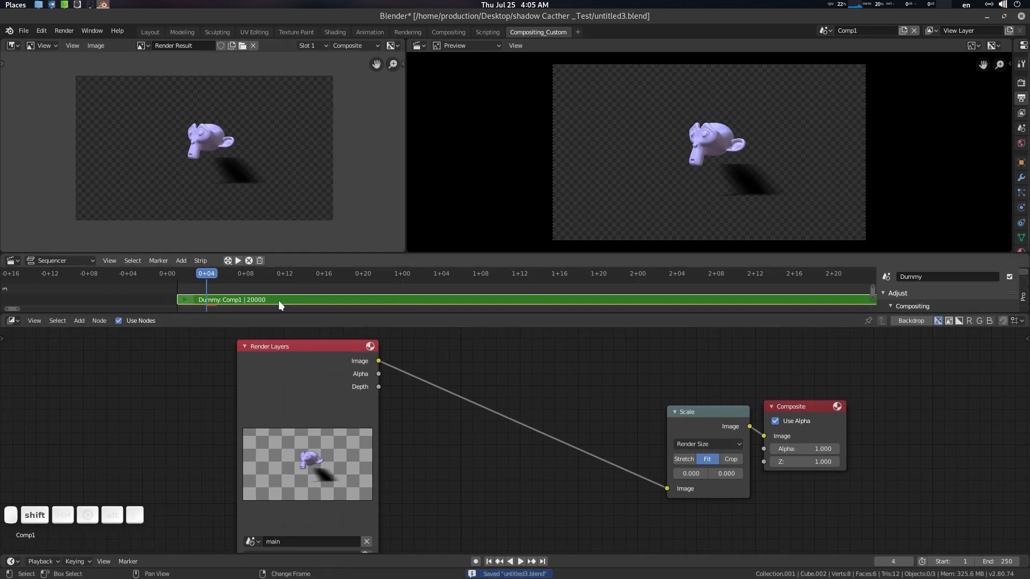
key(shift+Left)
scroll(515, 404, up, 1)
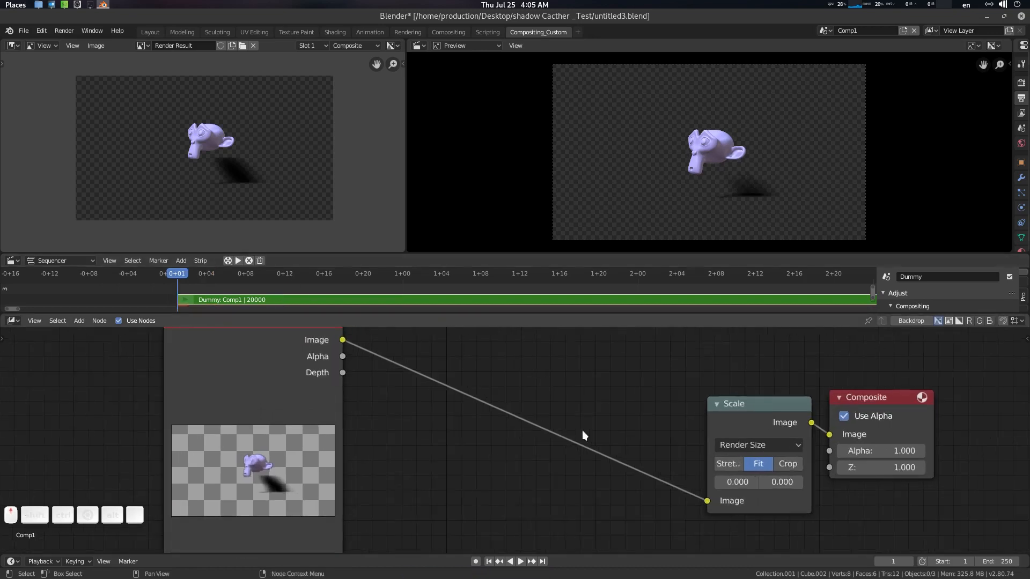
middle_drag(584, 434, 660, 437)
scroll(660, 437, down, 1)
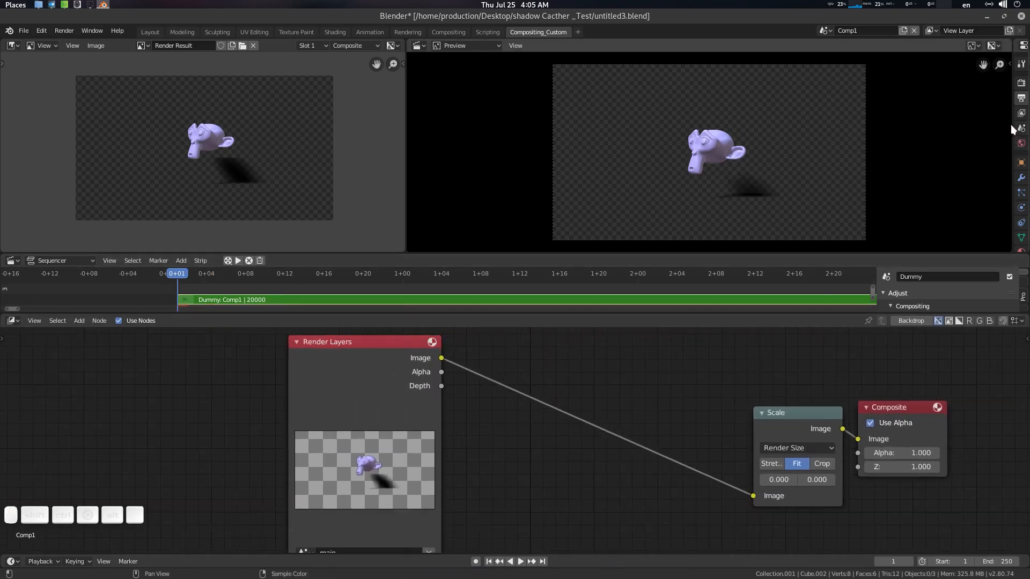
Step: Collapse the Render Layers node and move it farther away from the Scale node
click(297, 338)
drag(319, 344, 247, 344)
middle_drag(360, 422, 356, 422)
click(320, 416)
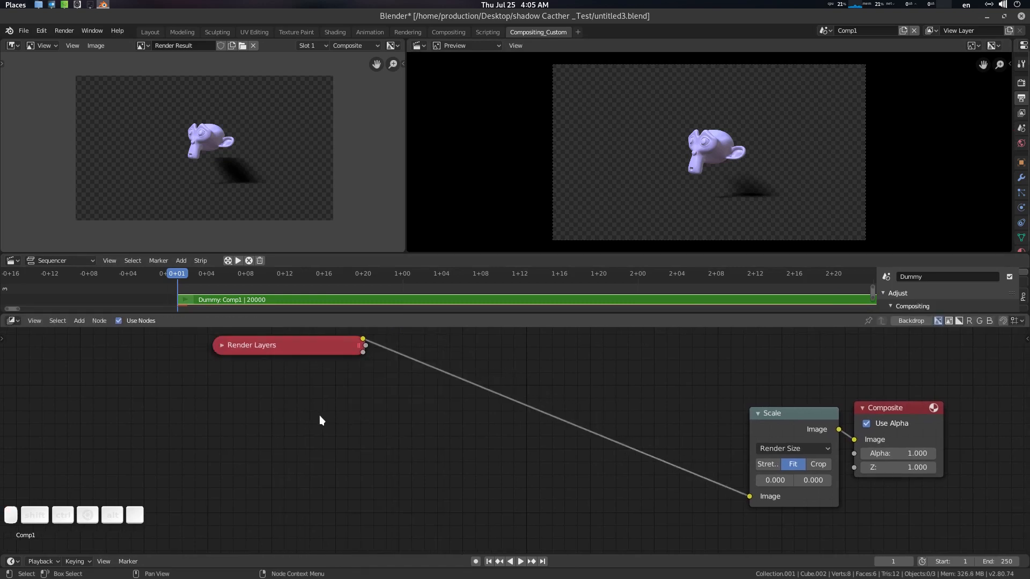
Step: Add an Image node below Render Layers and assign it the already loaded stair-nosing JPG (1224x1013)
key(shift+a)
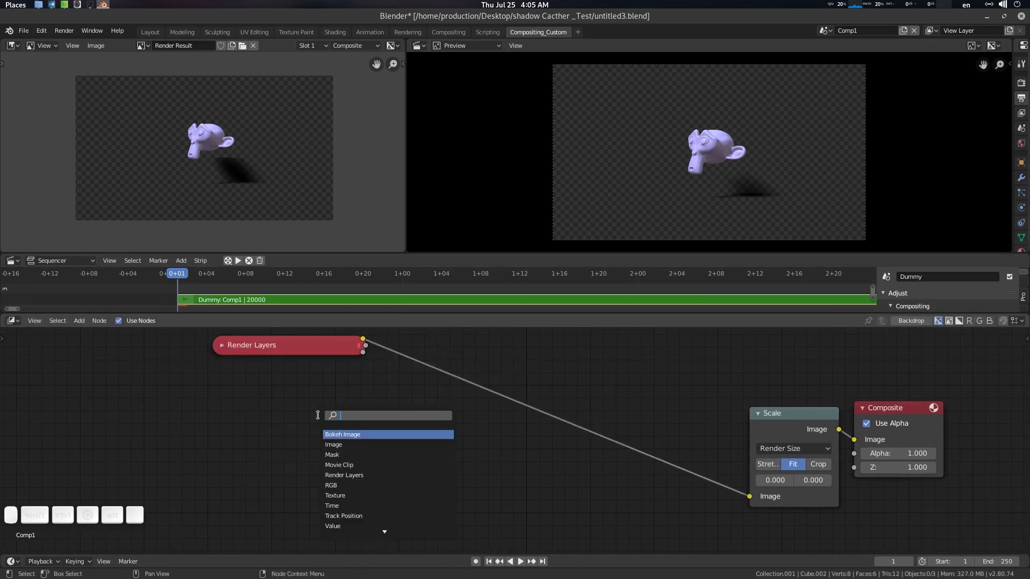
text(ima)
key(Down)
key(Return)
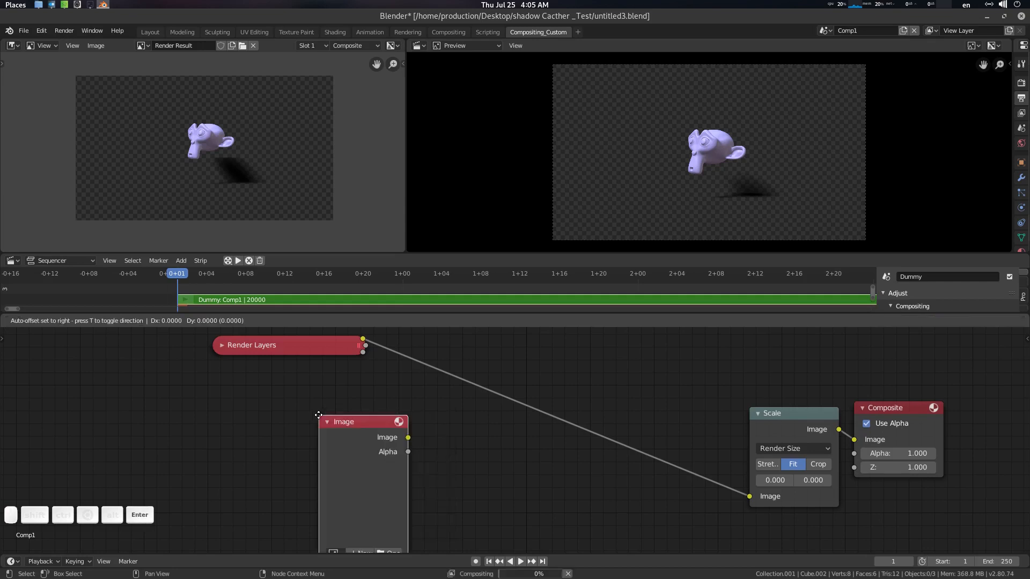
click(269, 500)
click(261, 515)
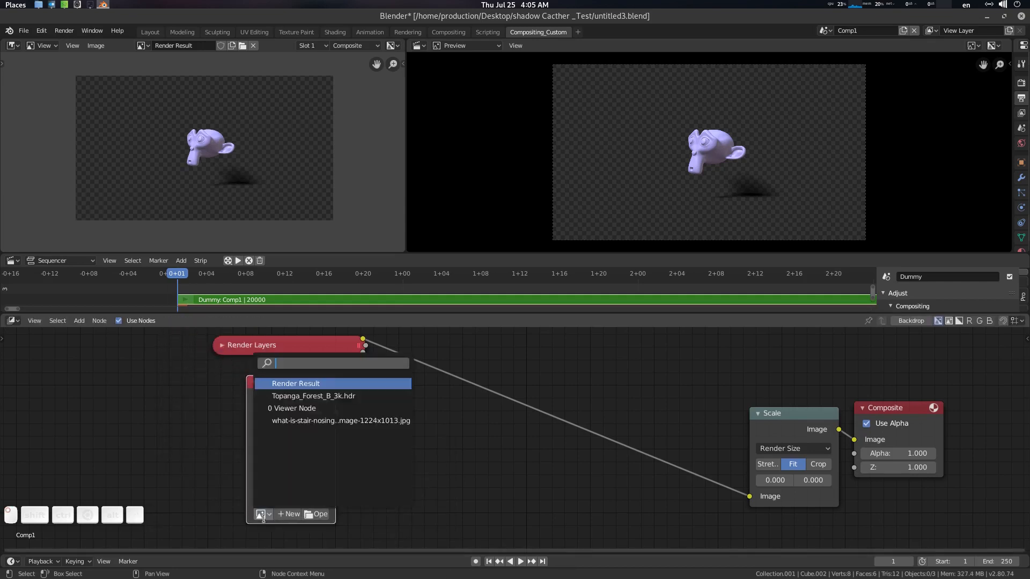
click(342, 421)
Step: Move the stair image node farther away from the final Scale node to make room beside it
scroll(360, 429, down, 3)
middle_drag(356, 419, 367, 422)
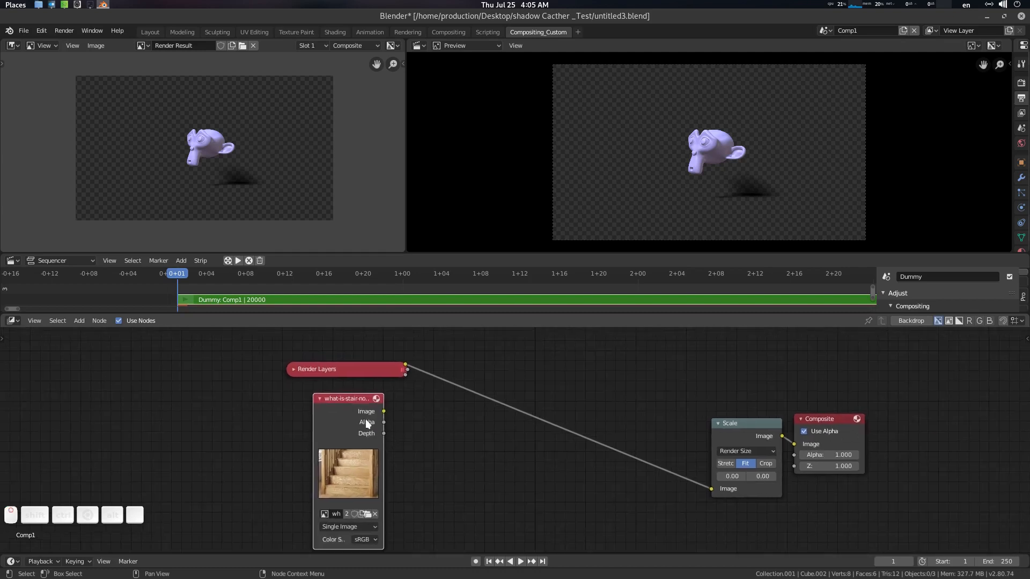
drag(365, 422, 233, 410)
Step: Add a second Scale node beside the stair image node and feed the stair image into it
scroll(294, 427, up, 1)
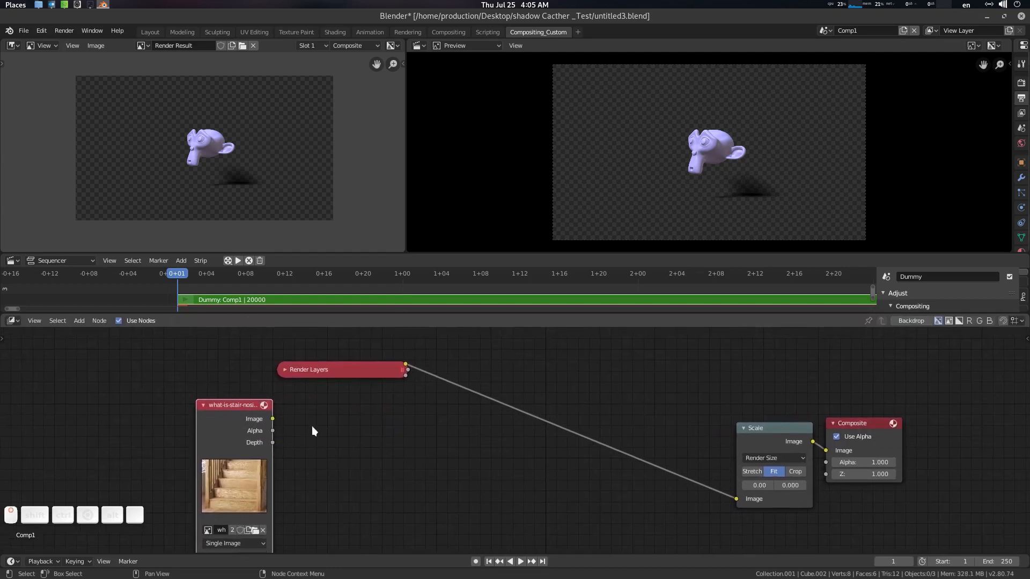
key(shift+a)
click(315, 426)
text(scale)
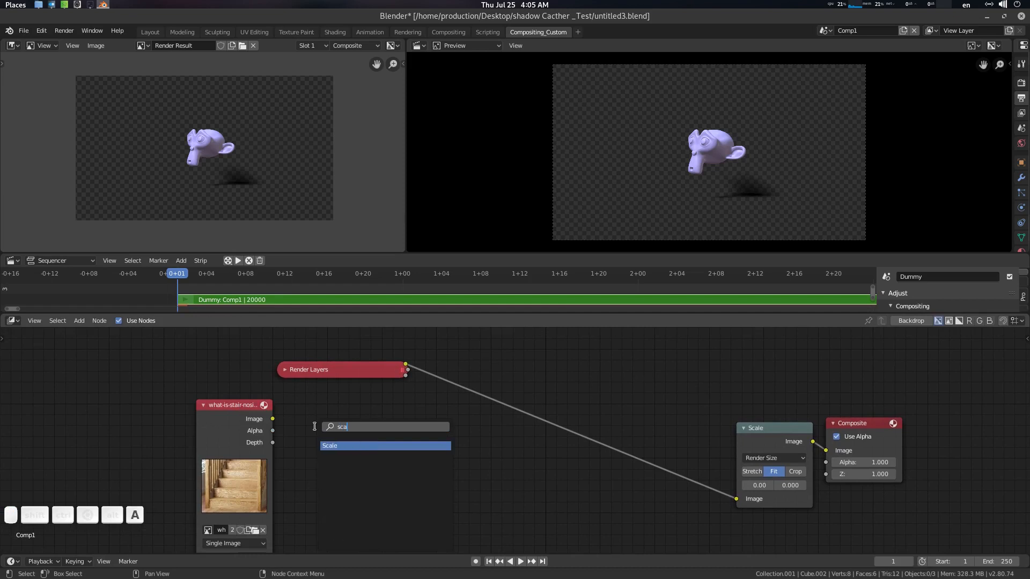
key(Return)
click(337, 410)
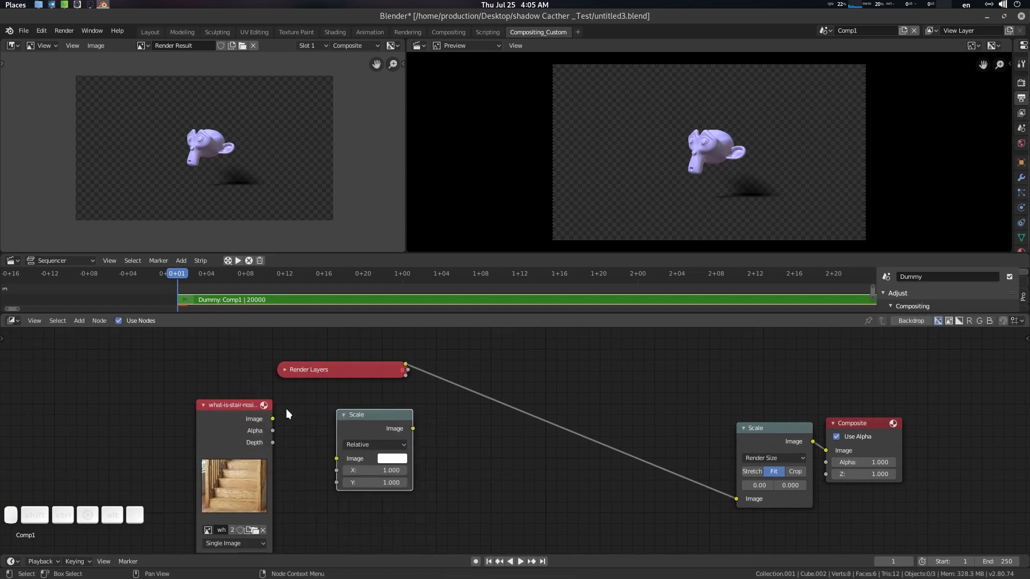
drag(272, 419, 344, 458)
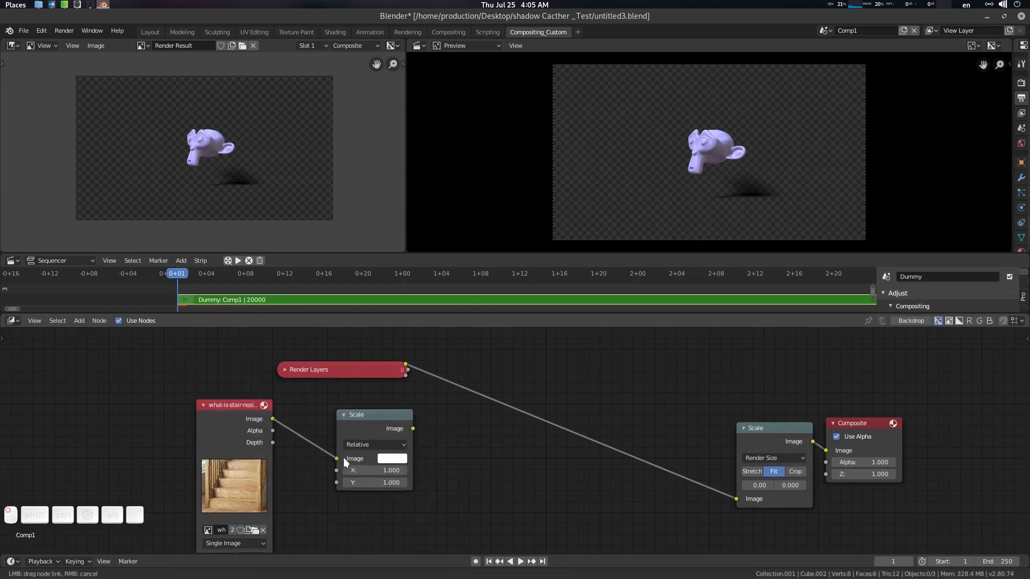
Step: Set the new Scale node to Render Size and connect its output to the final Scale node's Image input
click(358, 444)
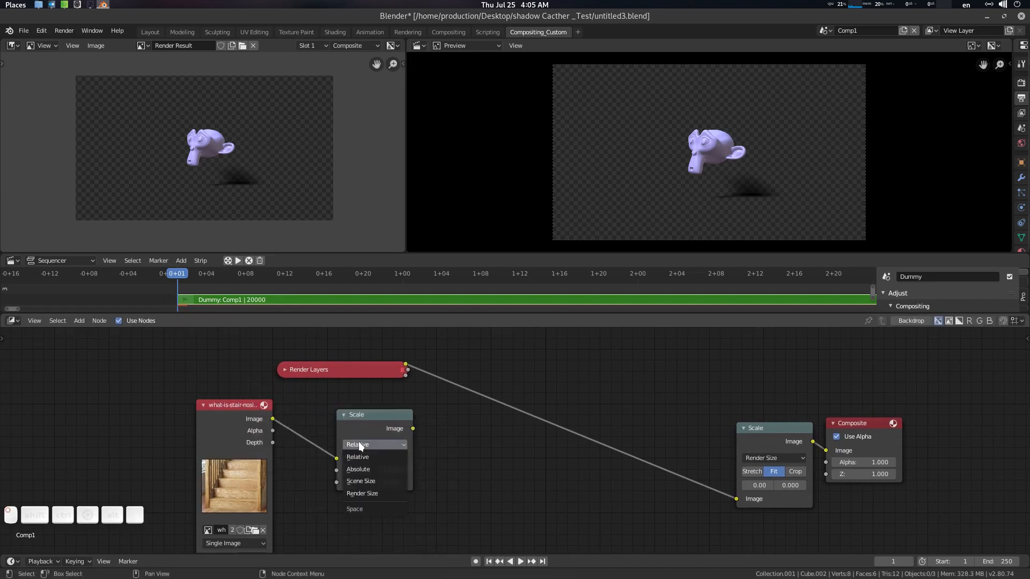
click(379, 493)
drag(364, 411, 739, 498)
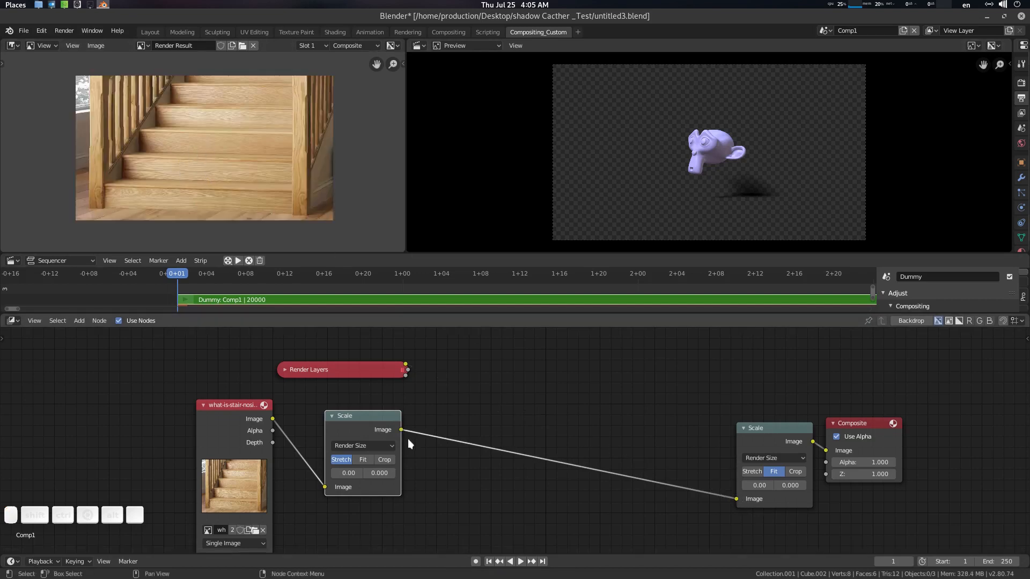
Step: Tidy the graph by placing the new Scale node closer to the stair image and Render Layers above that image
middle_drag(411, 421, 416, 413)
drag(381, 409, 359, 429)
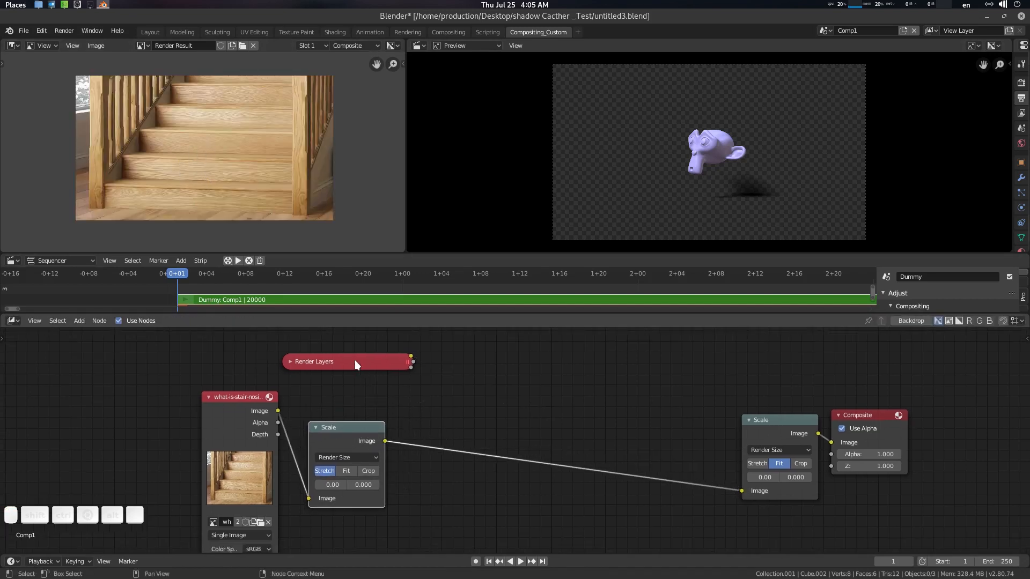
drag(355, 363, 269, 359)
middle_drag(495, 389, 480, 396)
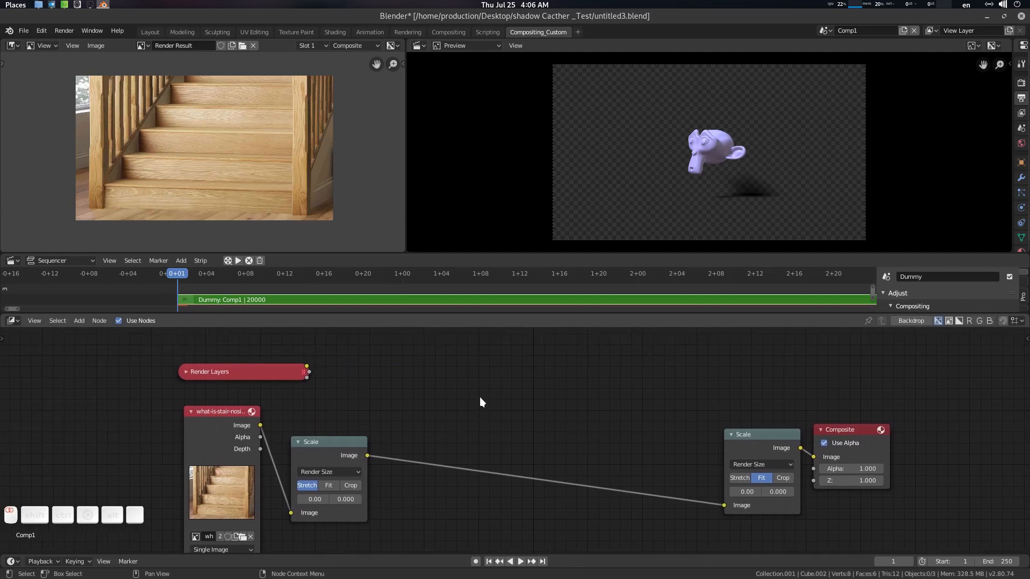
Step: Add an Alpha Over node between the stair image's Scale node and the final Scale node
key(shift+a)
text(al)
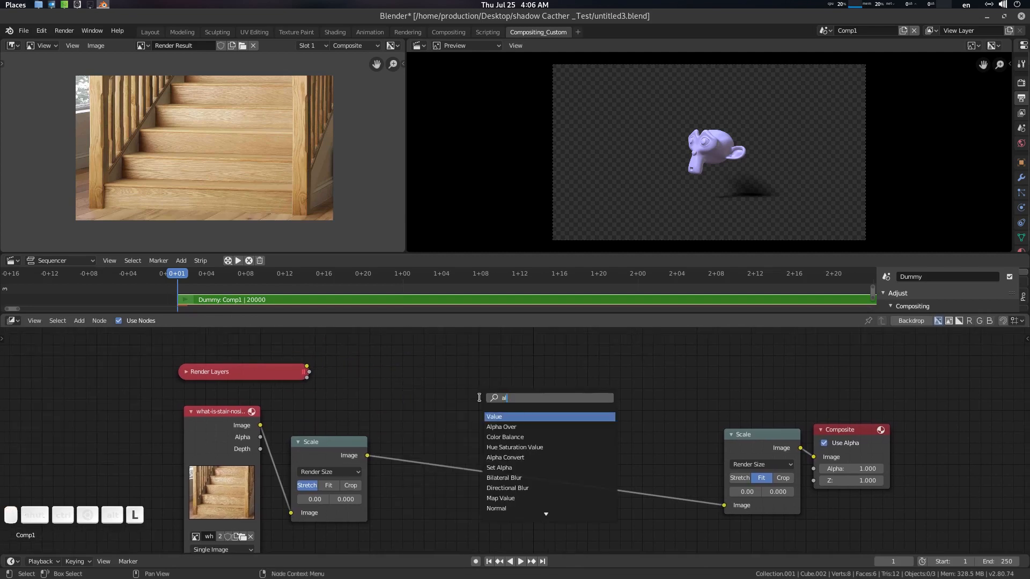
key(Down)
key(Return)
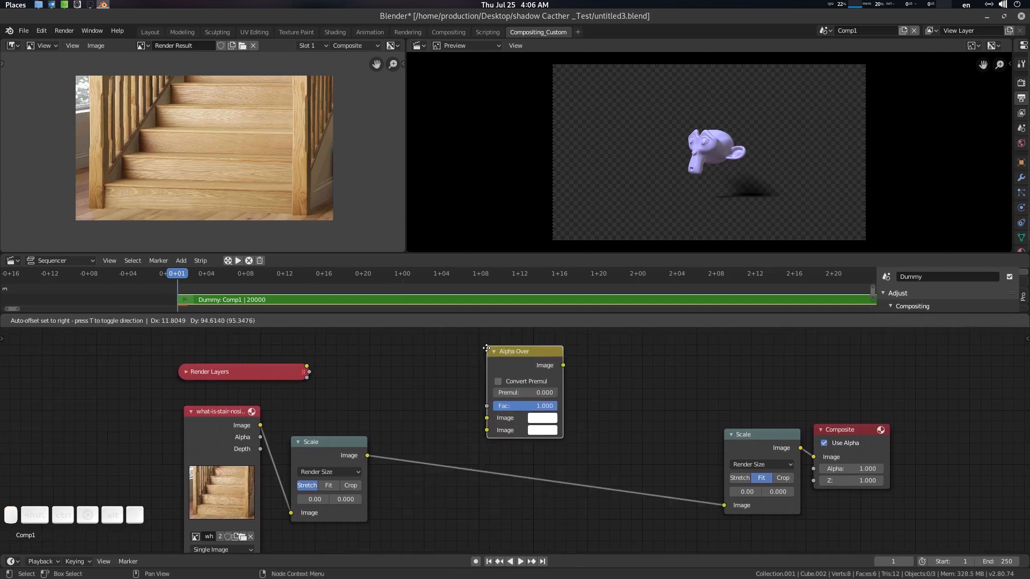
click(486, 350)
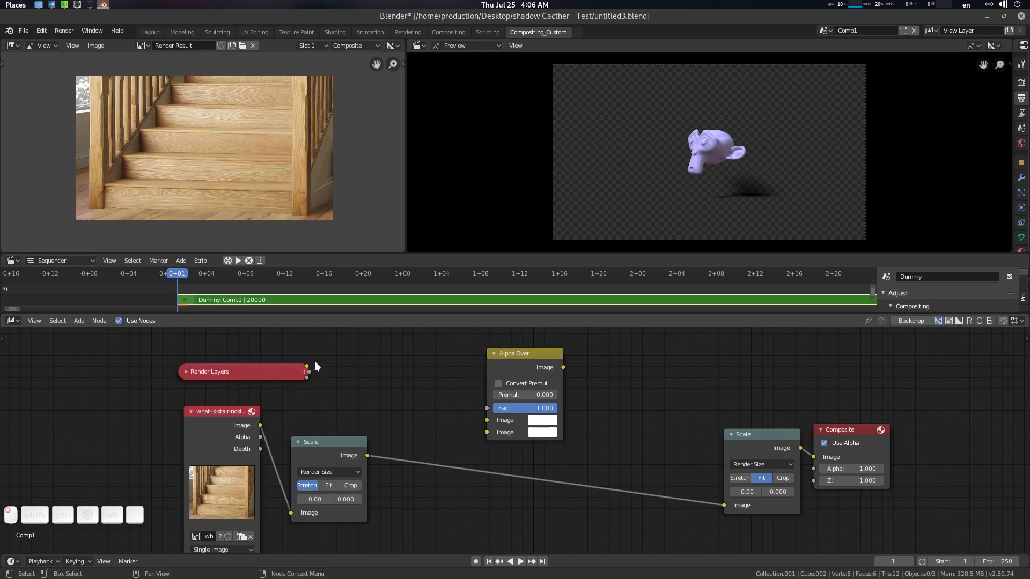
Step: Composite Render Layers over the scaled stair image through Alpha Over's second and first Image inputs, and feed the result into the final Scale node
drag(311, 364, 491, 433)
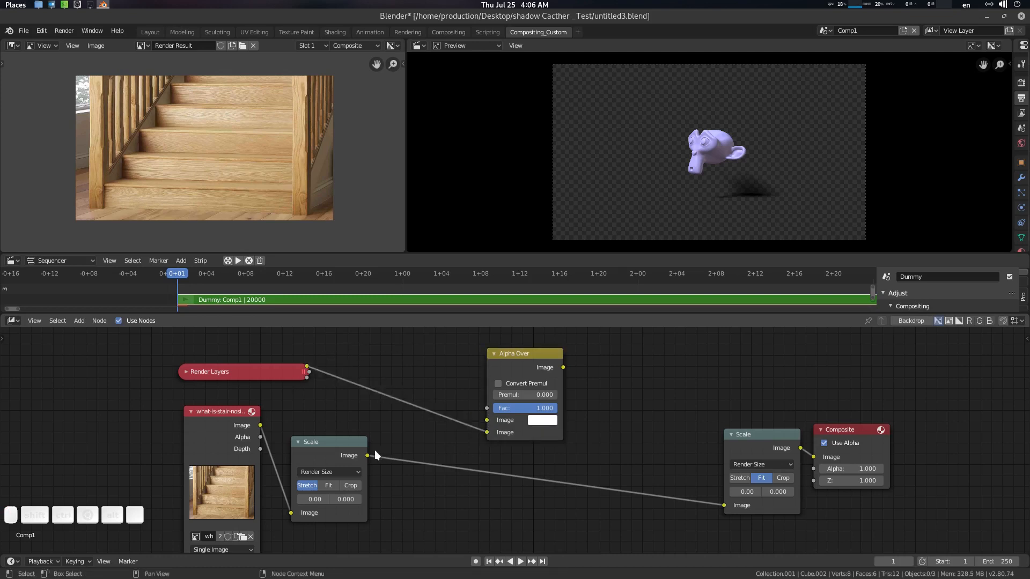
drag(368, 455, 487, 420)
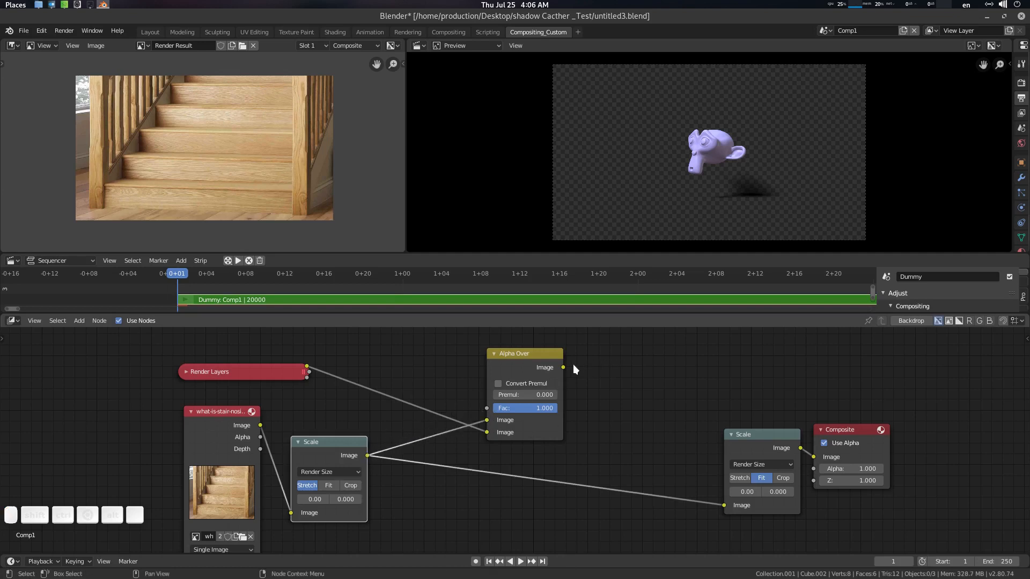
drag(565, 366, 735, 506)
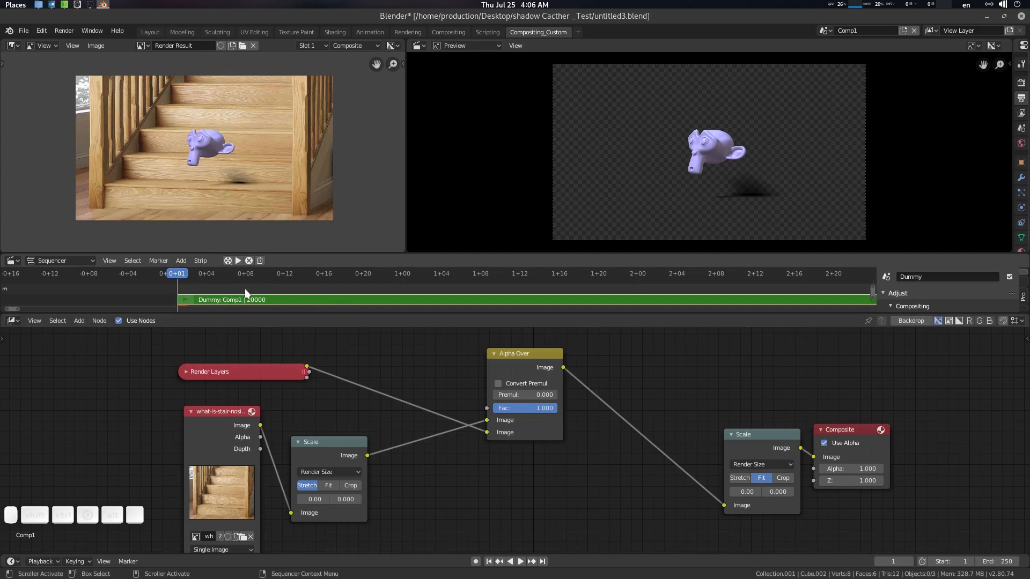
Step: Enlarge the Sequencer area downwards and show a longer stretch of the Comp1 strip
scroll(322, 298, down, 3)
middle_drag(368, 301, 304, 291)
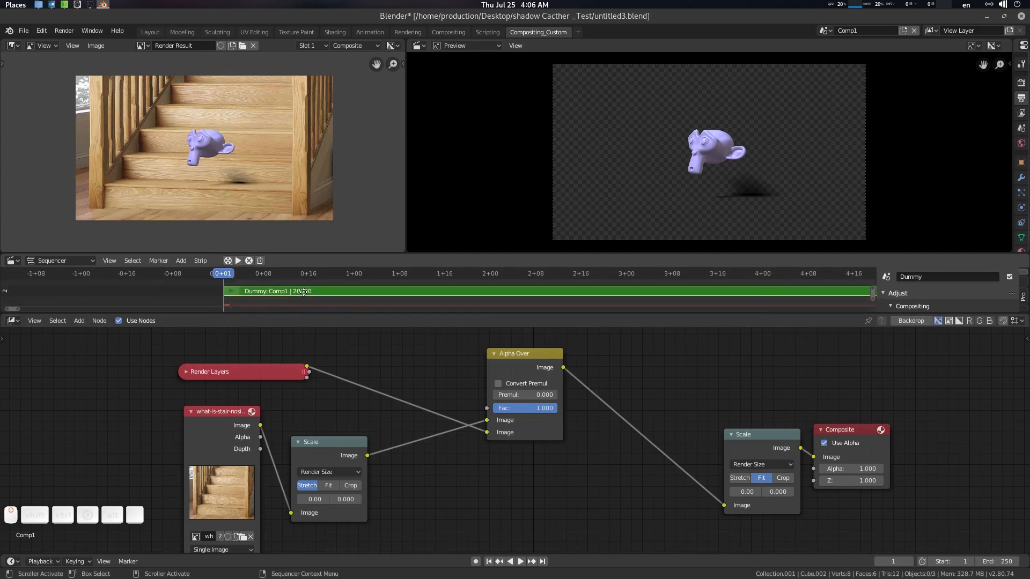
drag(482, 315, 504, 394)
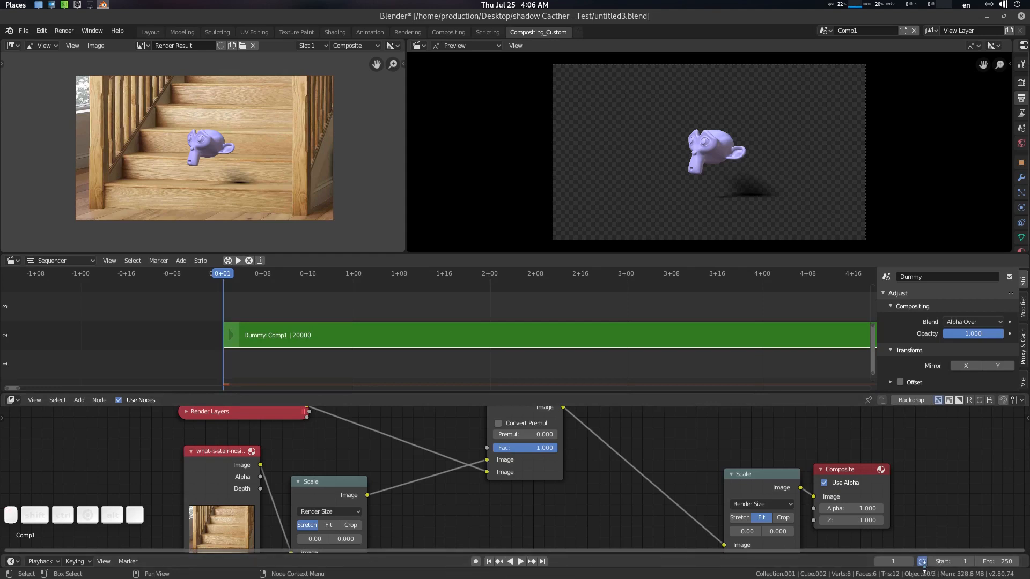
Step: Enable the timeline's preview range and set its end frame to 20
click(997, 561)
text(20)
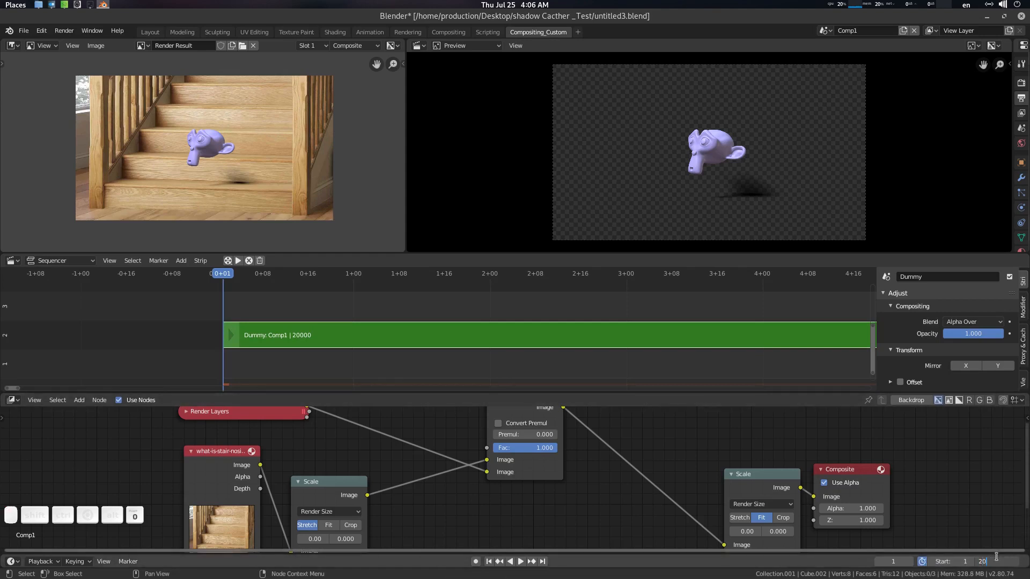
key(Return)
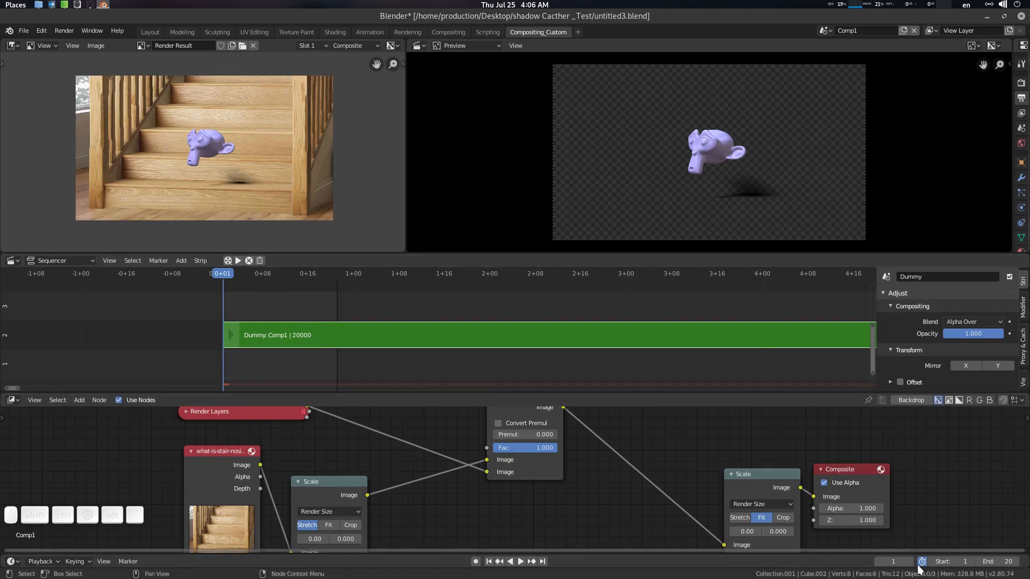
Step: Replace the preview range with a scene end frame of 20 and save the file
key(ctrl+z)
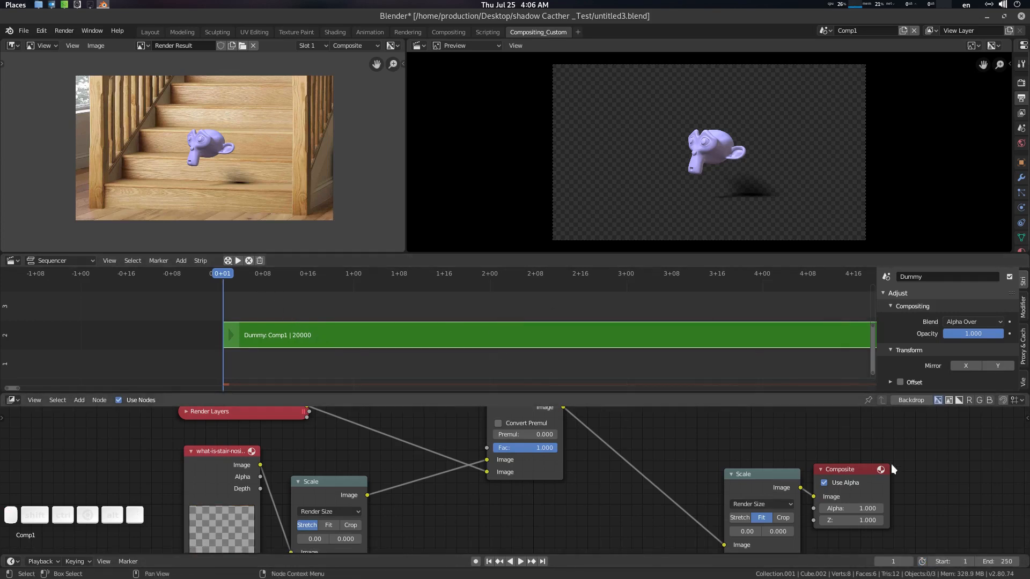
click(995, 560)
text(20)
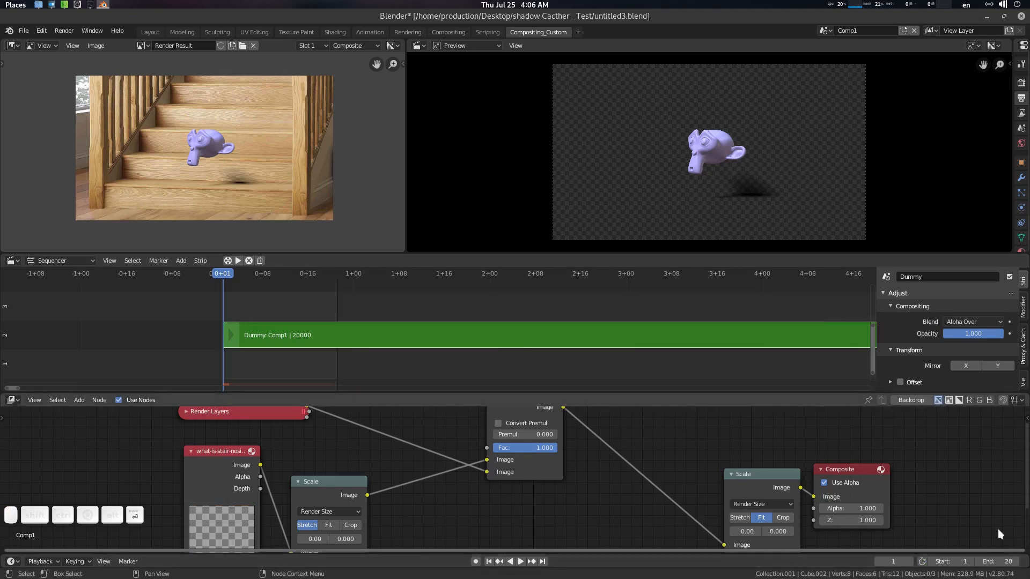
key(Return)
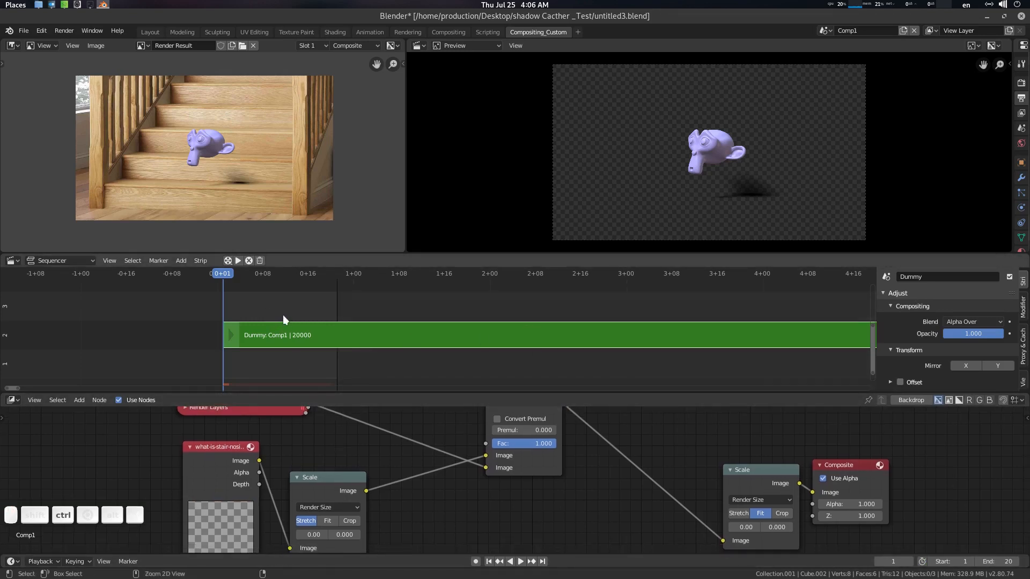
key(ctrl+s)
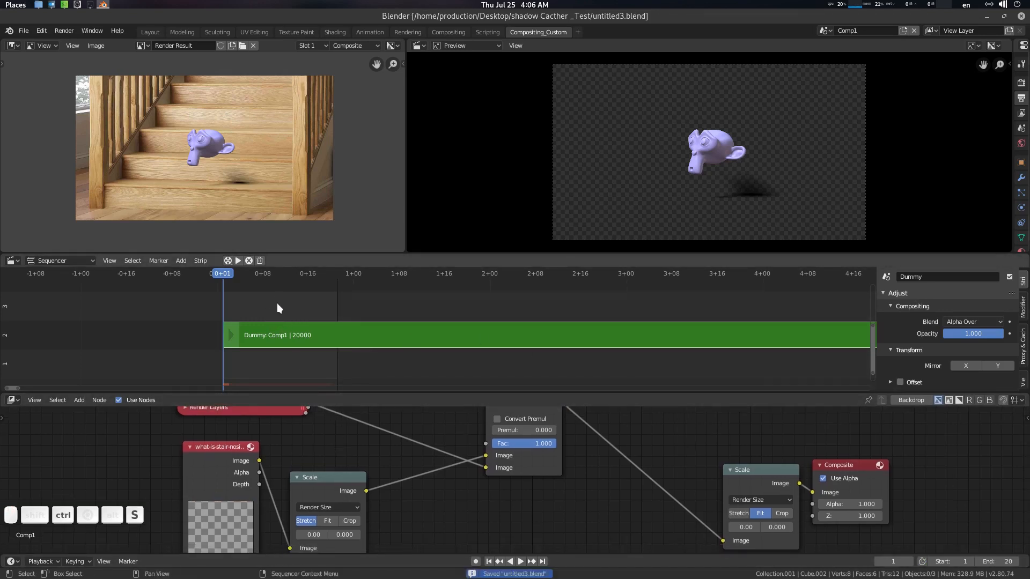
Step: Render the Comp1 composite to the disk cache and play the cached frames in the sequencer preview
click(228, 261)
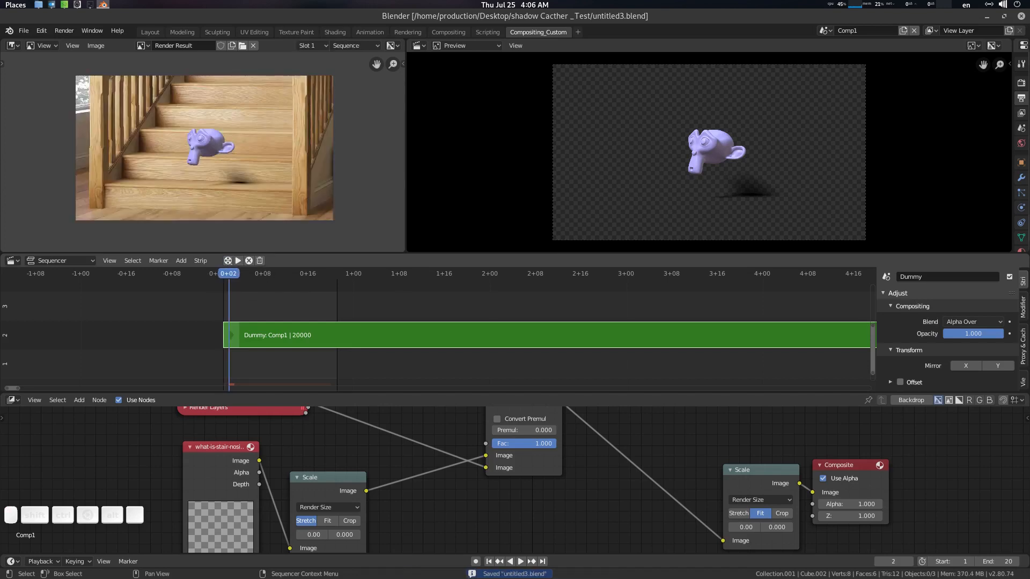
click(239, 260)
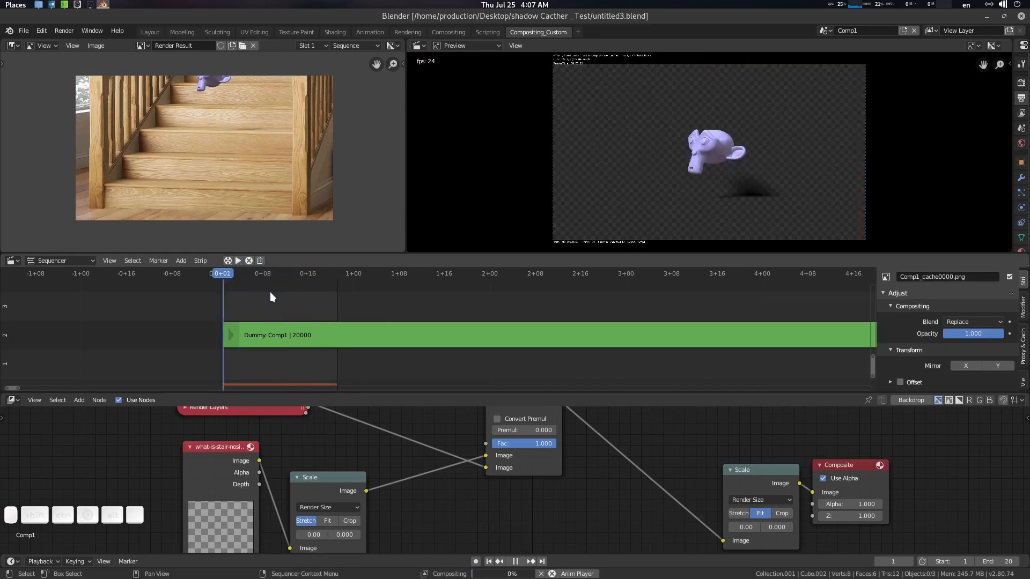
drag(291, 279, 223, 285)
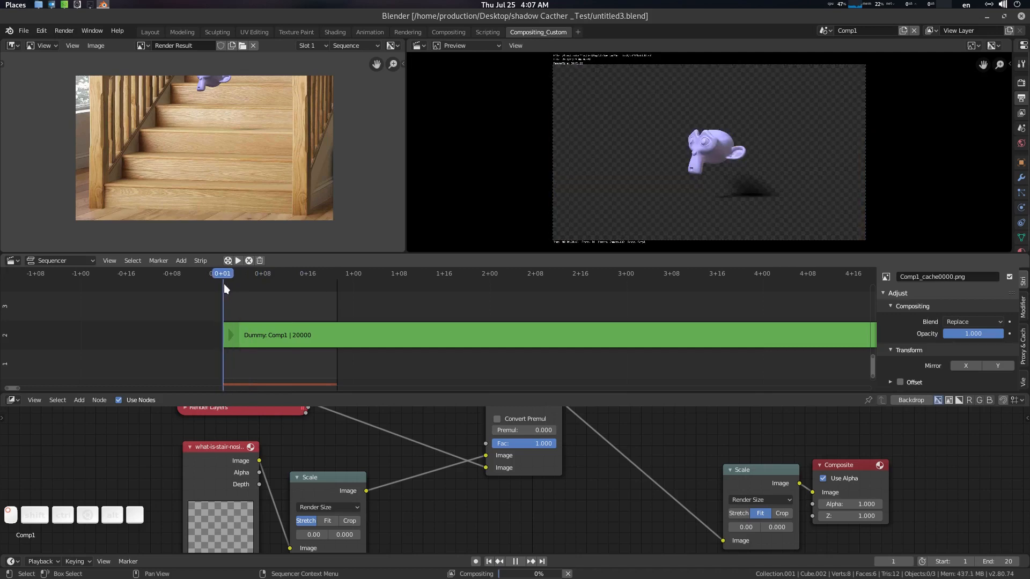
middle_drag(373, 511, 321, 475)
scroll(363, 497, up, 3)
scroll(323, 437, down, 6)
middle_drag(324, 437, 296, 433)
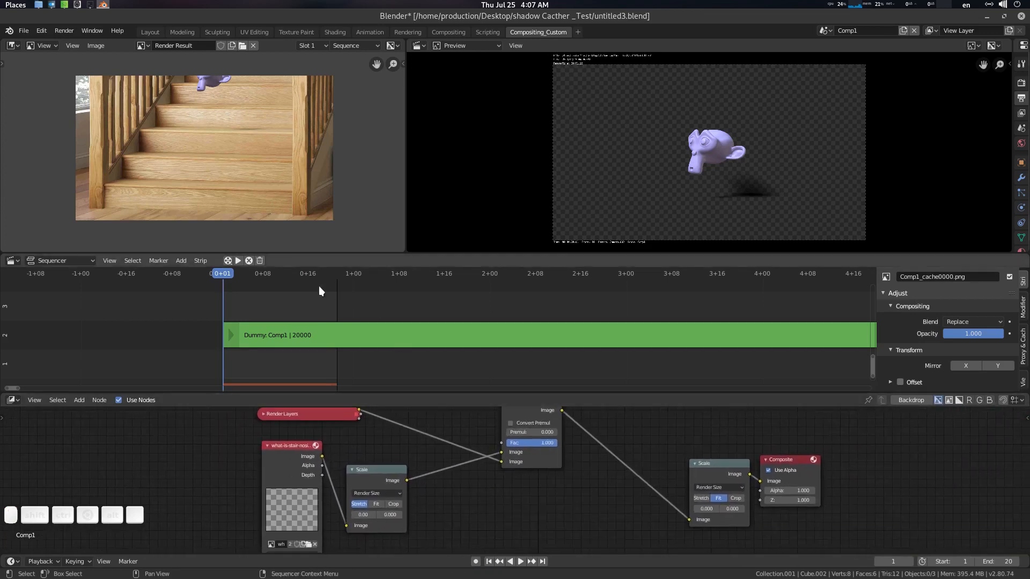
Step: Clear the Comp1 disk cache and step one frame forward and back to refresh the composite
click(252, 260)
click(260, 261)
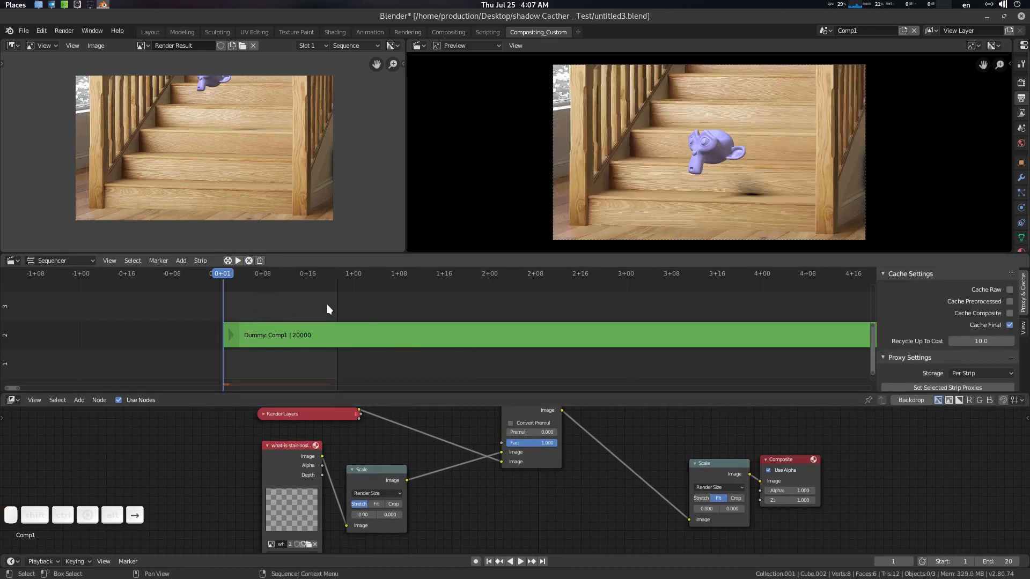
key(Right)
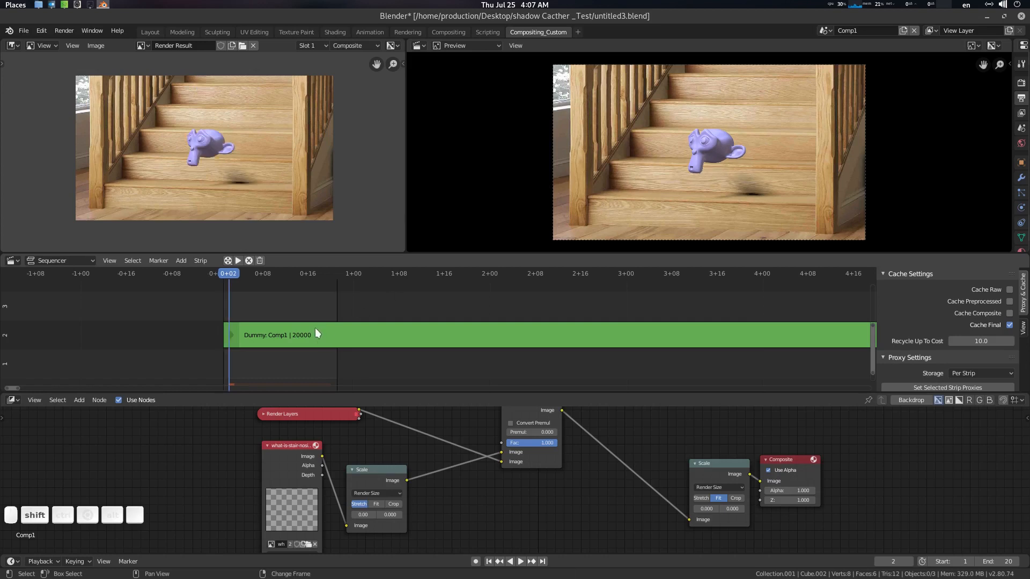
key(Left)
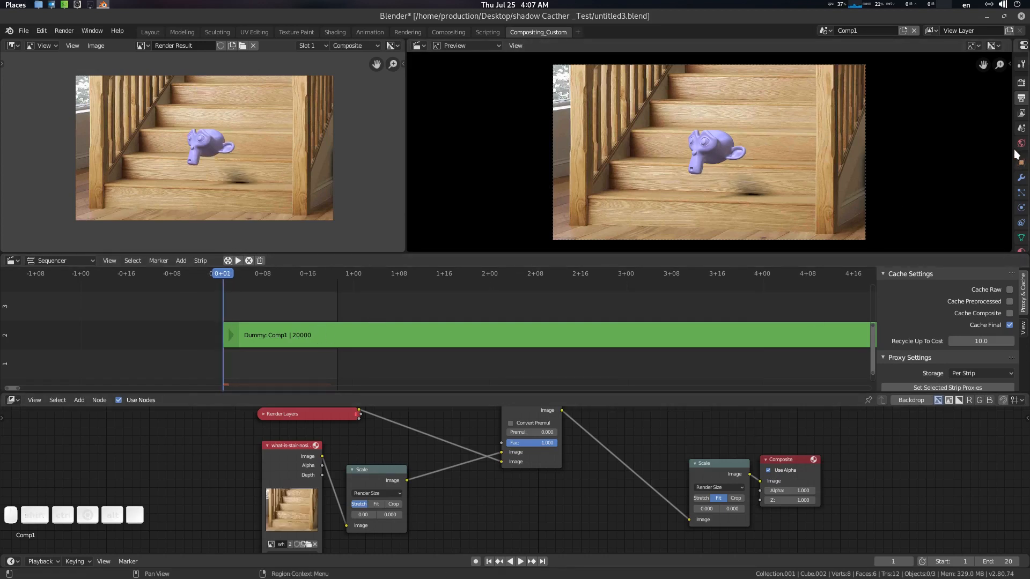
Step: Widen the properties editor, set Comp1's resolution percentage to 20%, and bring up the render engine settings
drag(1007, 148, 823, 161)
click(989, 96)
text(20)
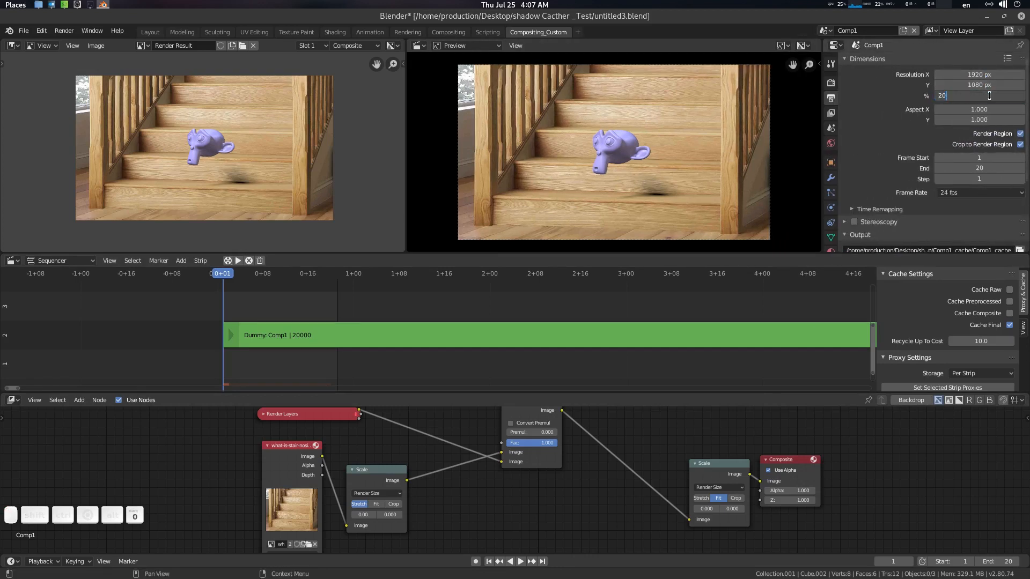
key(Return)
scroll(900, 131, down, 5)
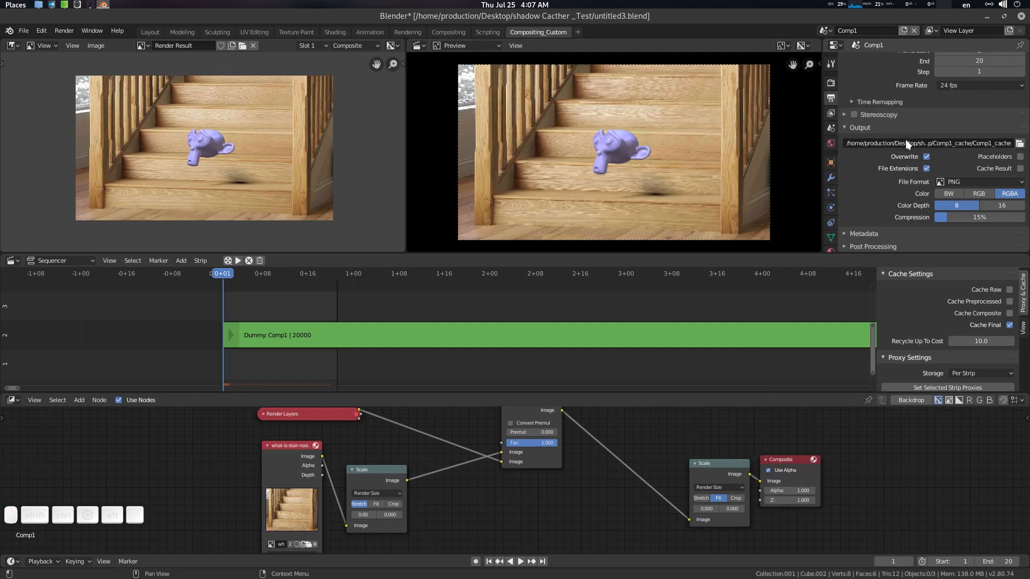
click(831, 82)
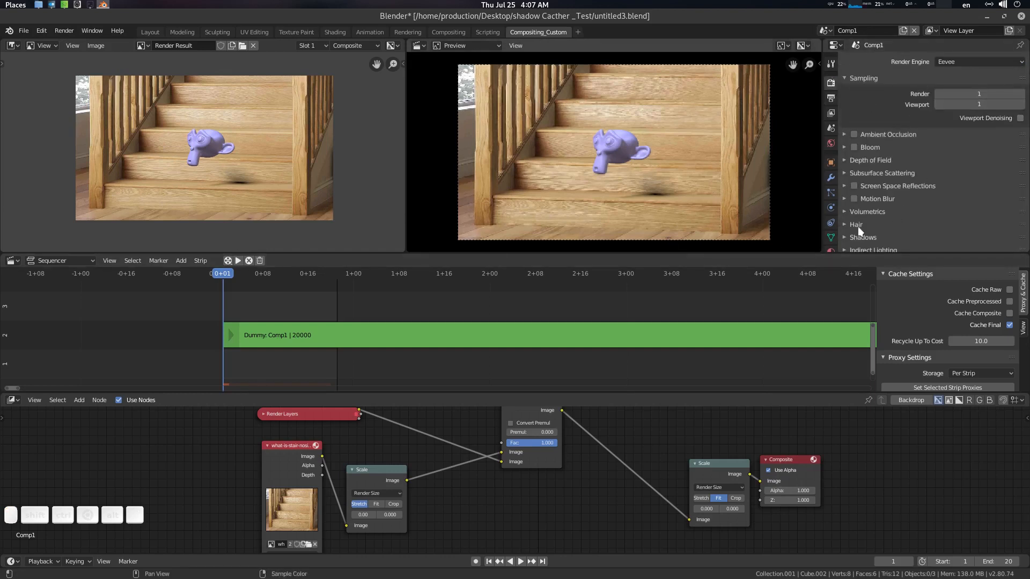
Step: Cache the composite again at the reduced resolution and play the cached frames
click(238, 261)
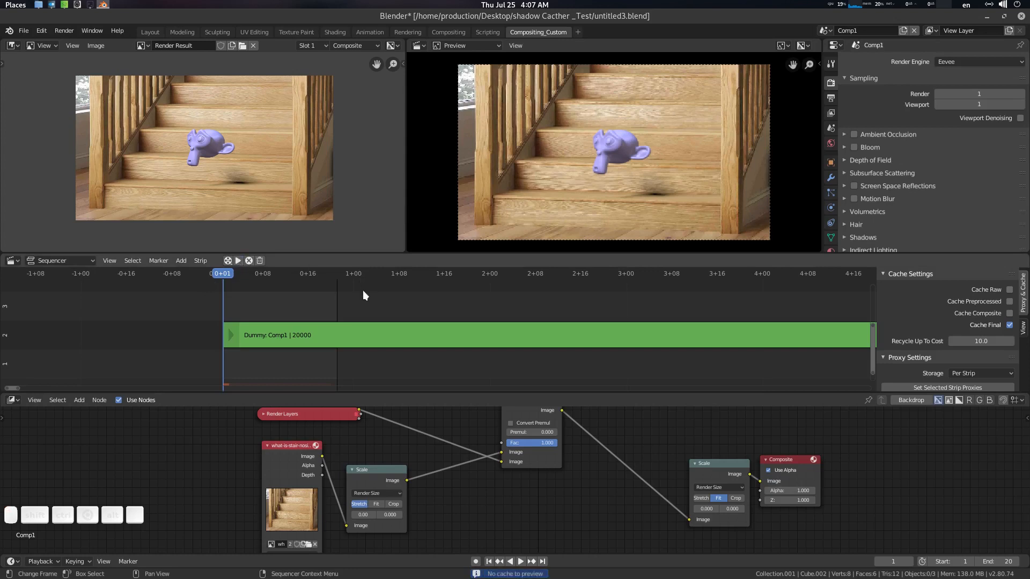
click(227, 261)
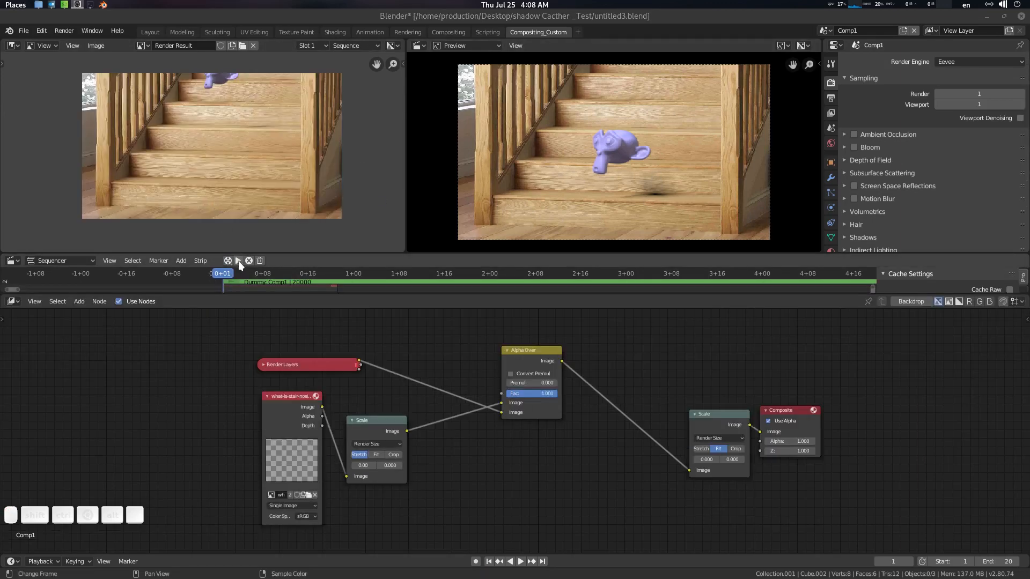
click(238, 260)
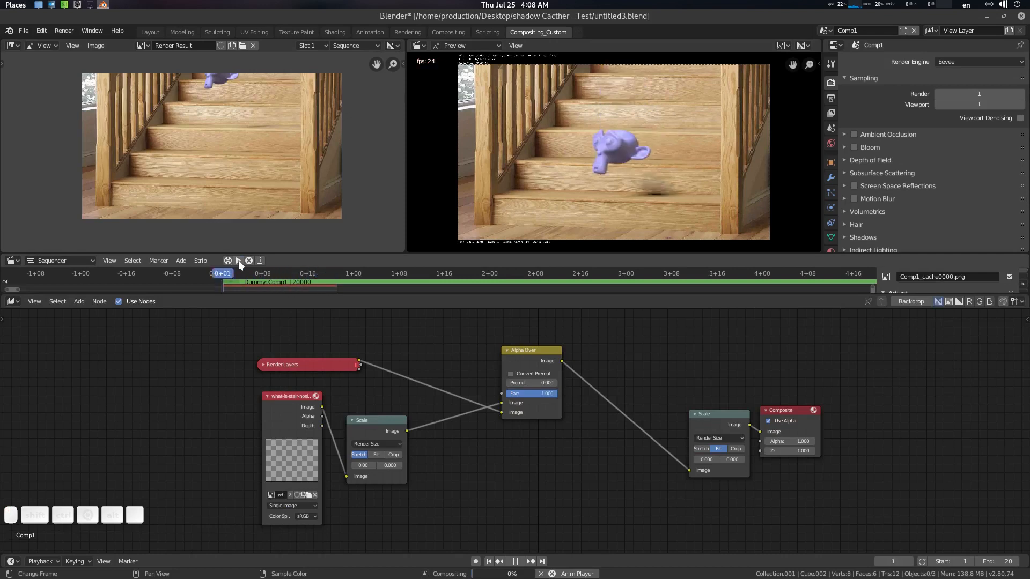
Step: Hide the metadata overlay in the sequencer preview, and stop the cached playback and clear the cache
click(515, 45)
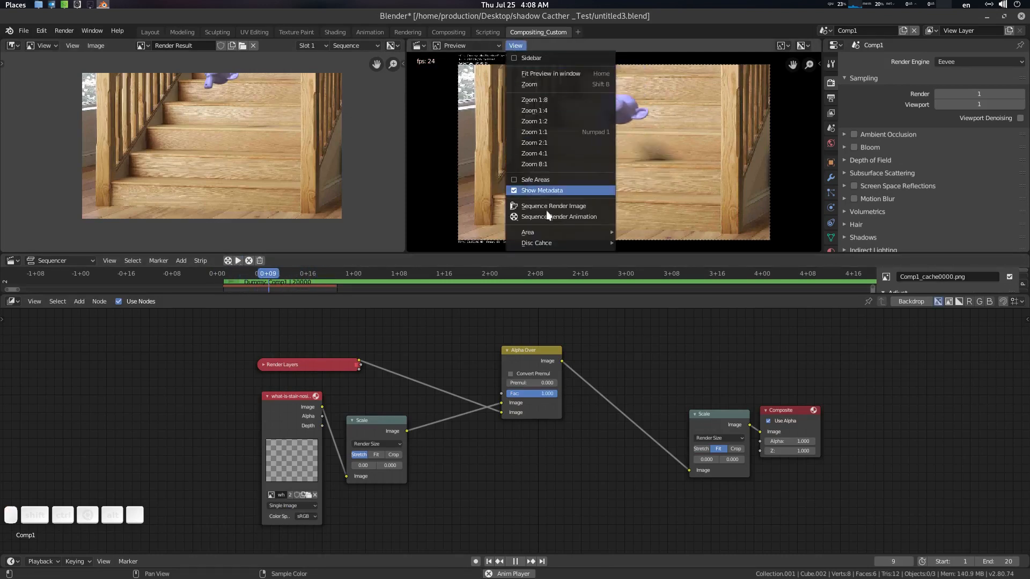
click(542, 190)
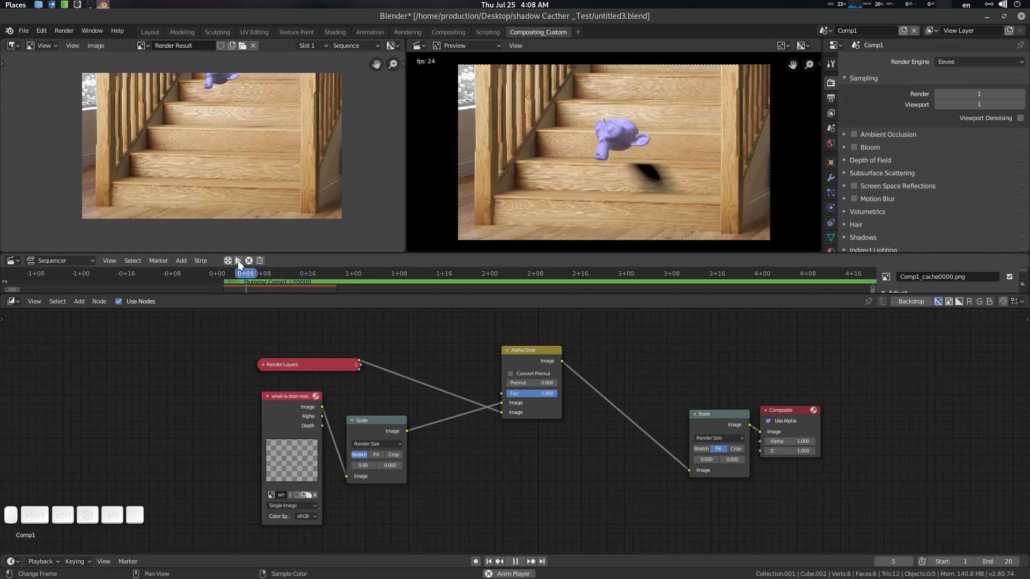
key(space)
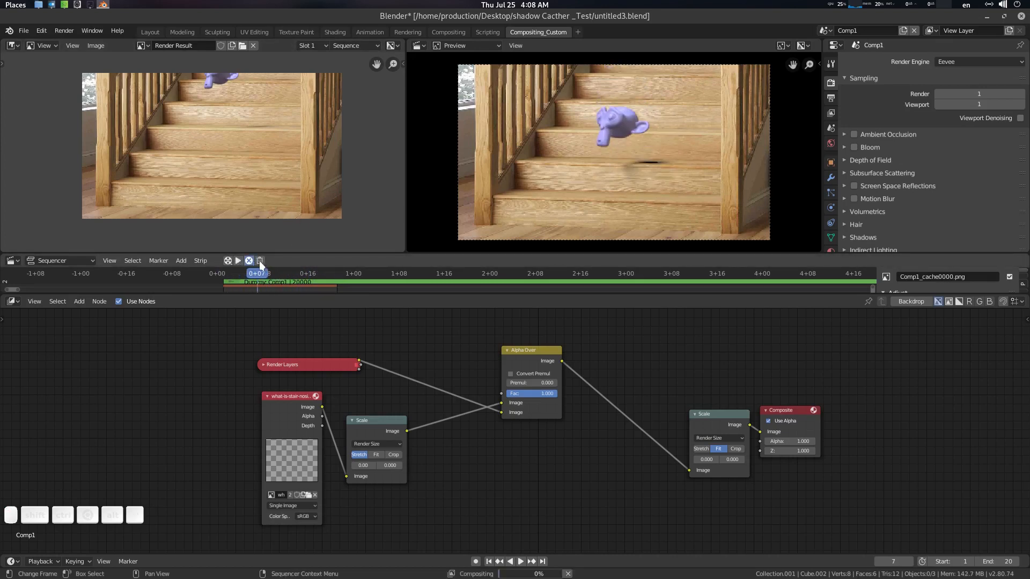
click(259, 261)
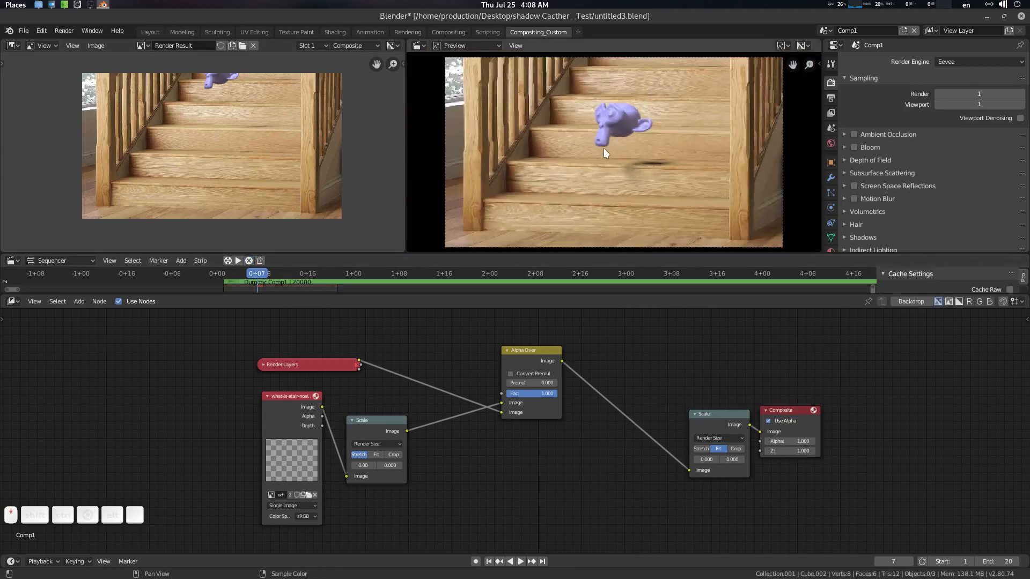
Step: Set Comp1's output resolution percentage to 100%
scroll(885, 79, down, 3)
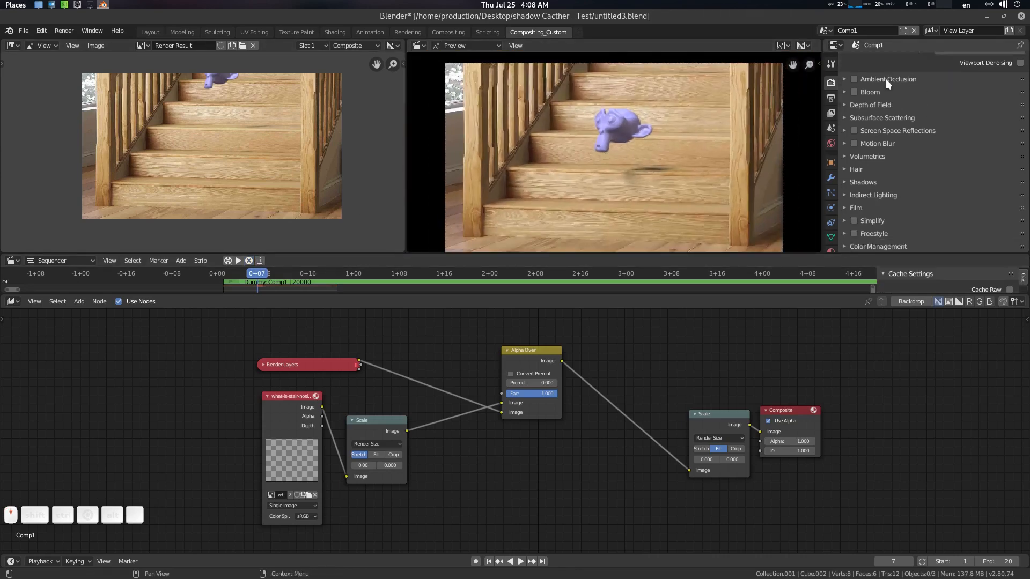
scroll(886, 79, up, 3)
click(831, 98)
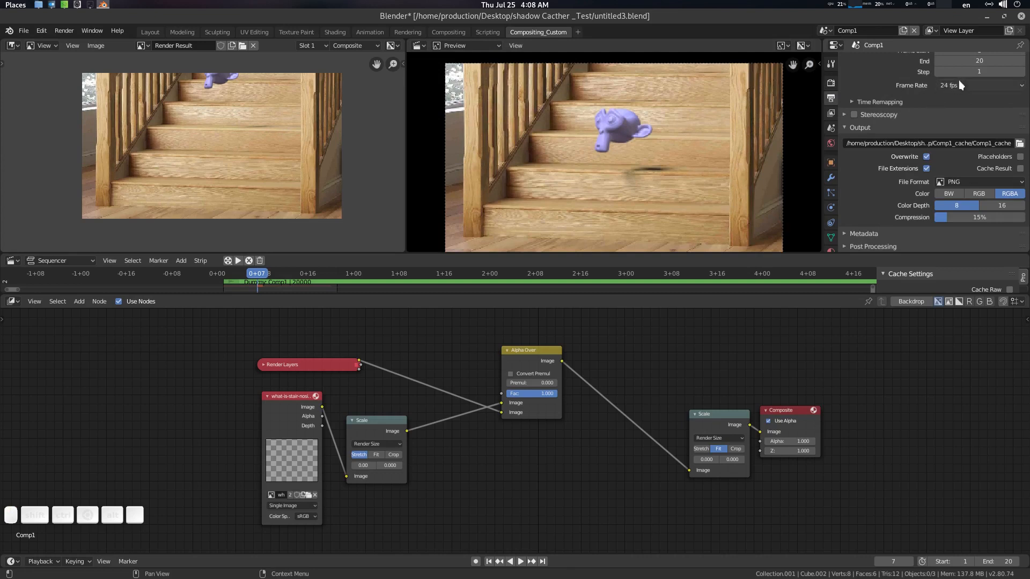
scroll(958, 79, up, 5)
click(967, 97)
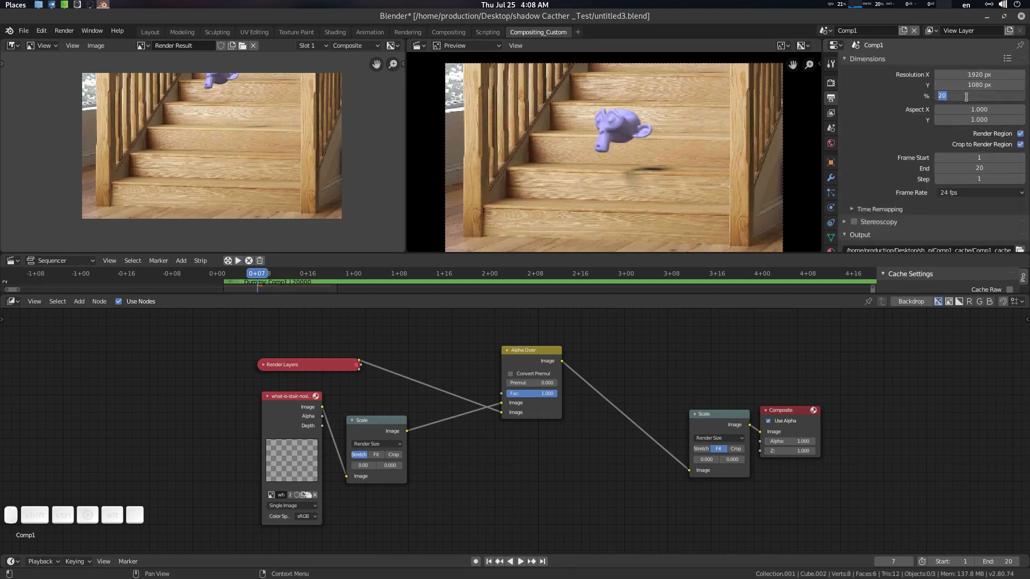
text(100)
key(Return)
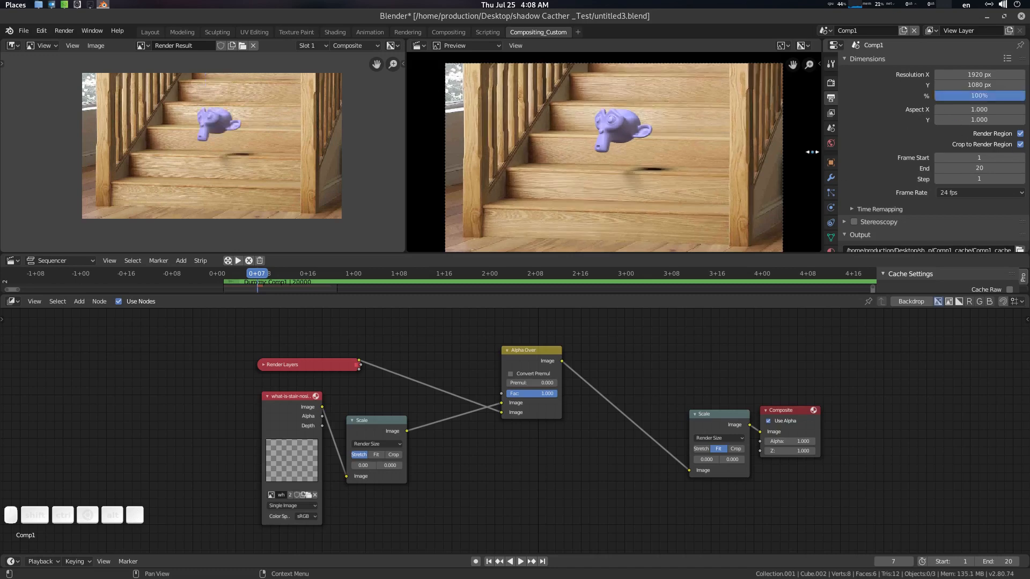
Step: Inspect the monkey and its shadow closely in the composited render result and save the file
scroll(270, 150, up, 6)
middle_drag(271, 150, 277, 171)
scroll(300, 164, down, 5)
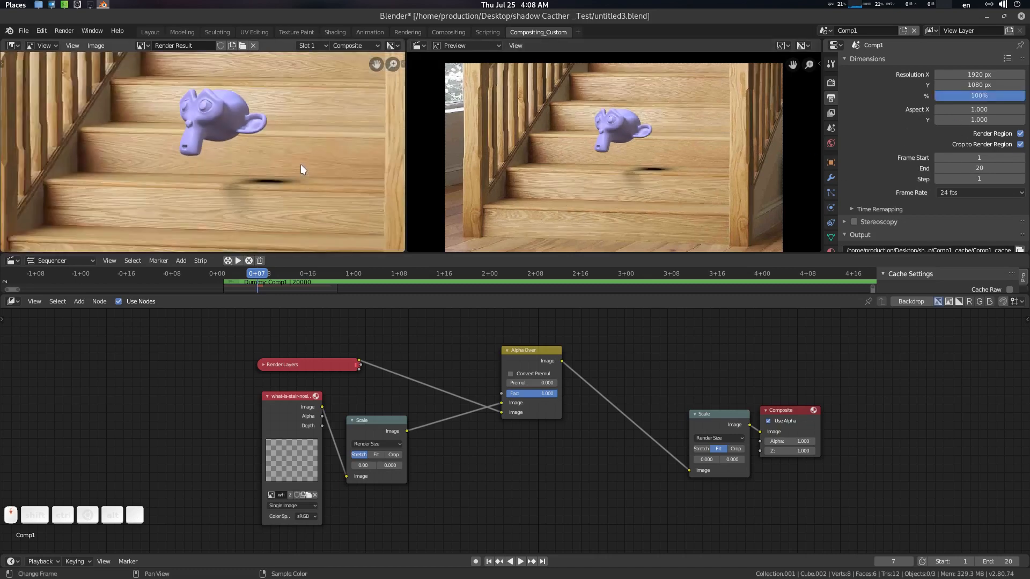
key(ctrl+s)
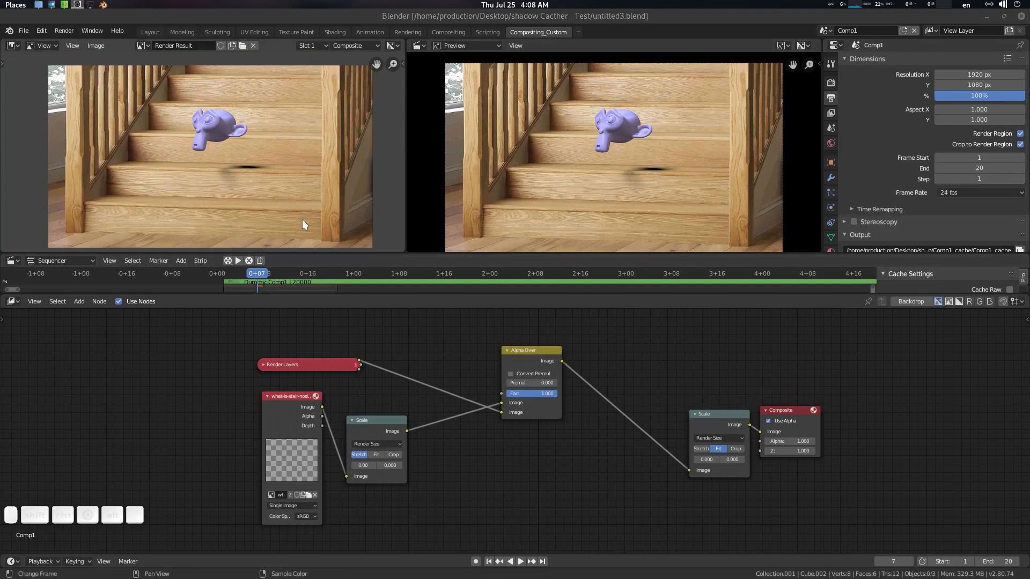
scroll(323, 352, up, 2)
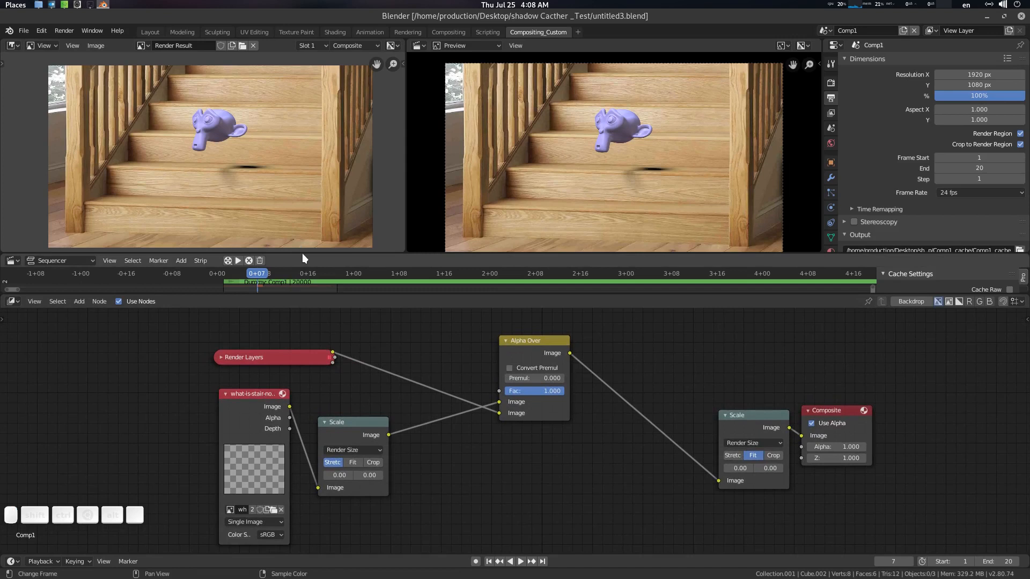
mouse_move(302, 254)
mouse_down()
mouse_move(306, 233)
mouse_move(301, 260)
mouse_move(294, 252)
mouse_up()
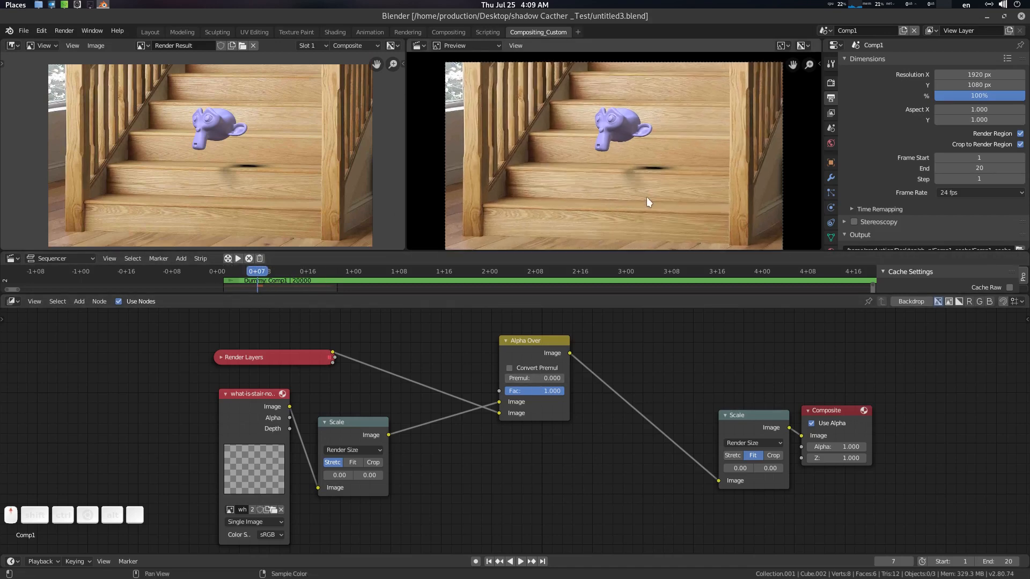
scroll(252, 160, down, 1)
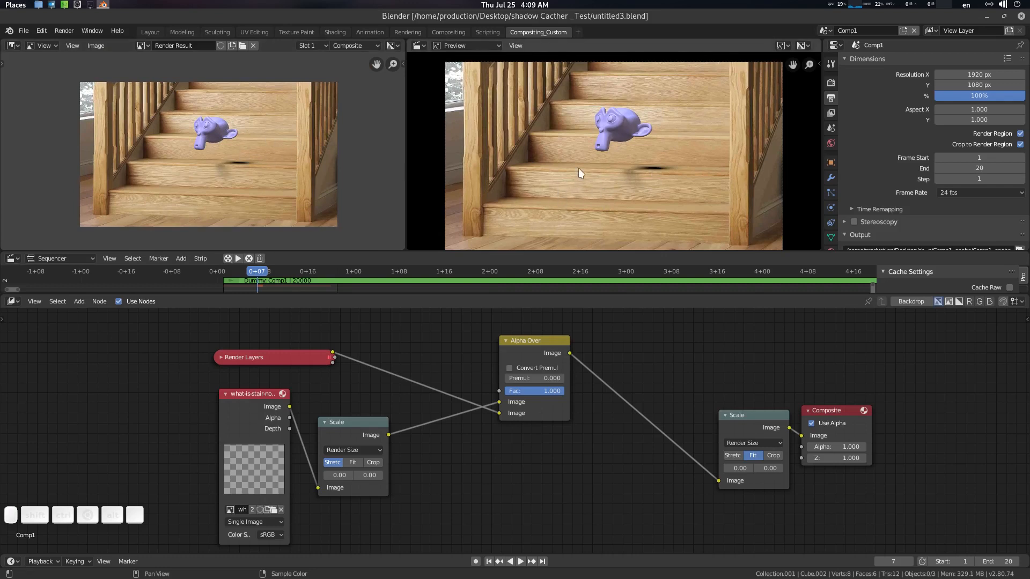
scroll(585, 168, down, 1)
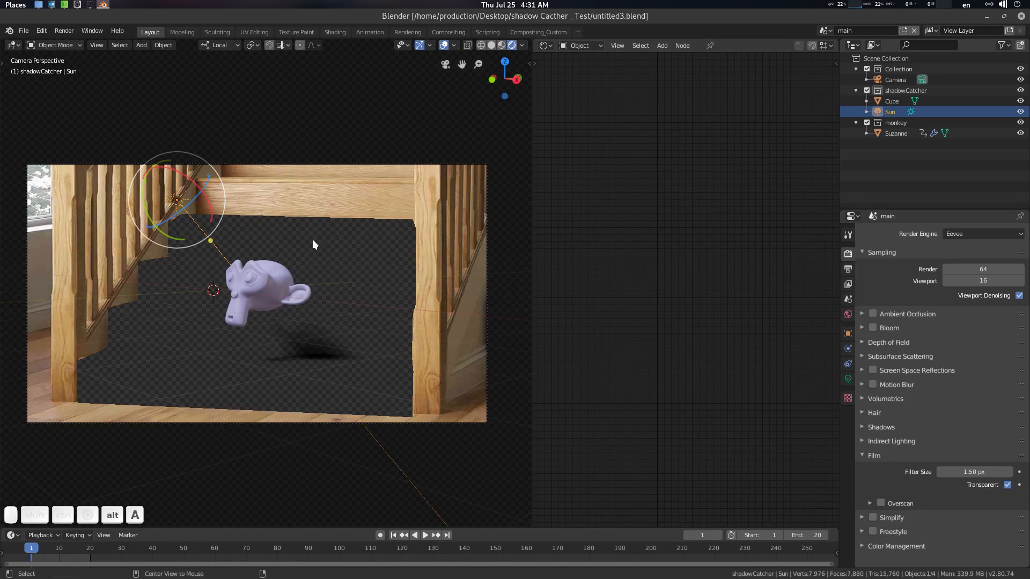
Step: Deselect all objects, and collapse the shadowCatcher and monkey collections in the outliner with monkey made the active collection
key(alt+a)
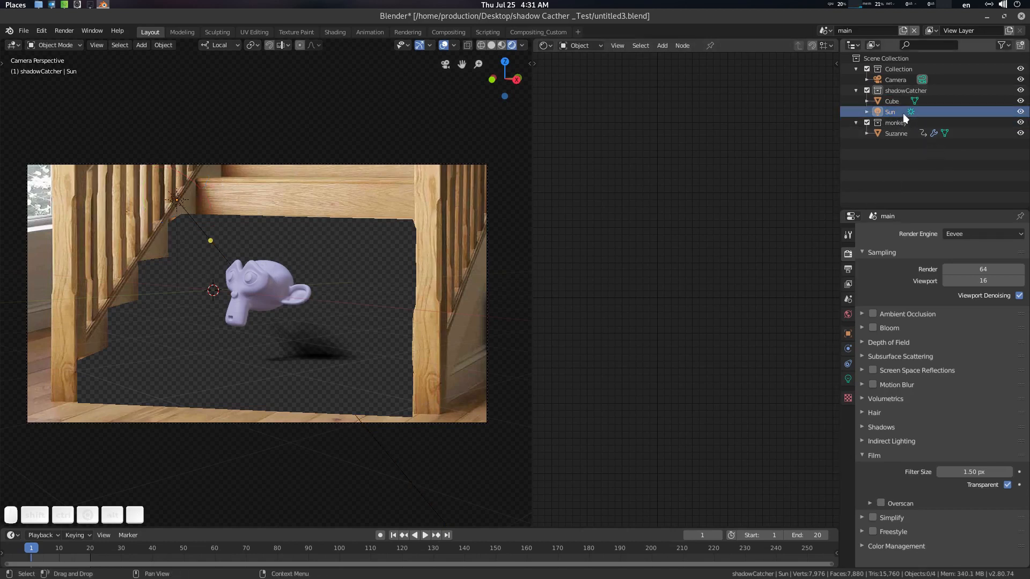
click(856, 90)
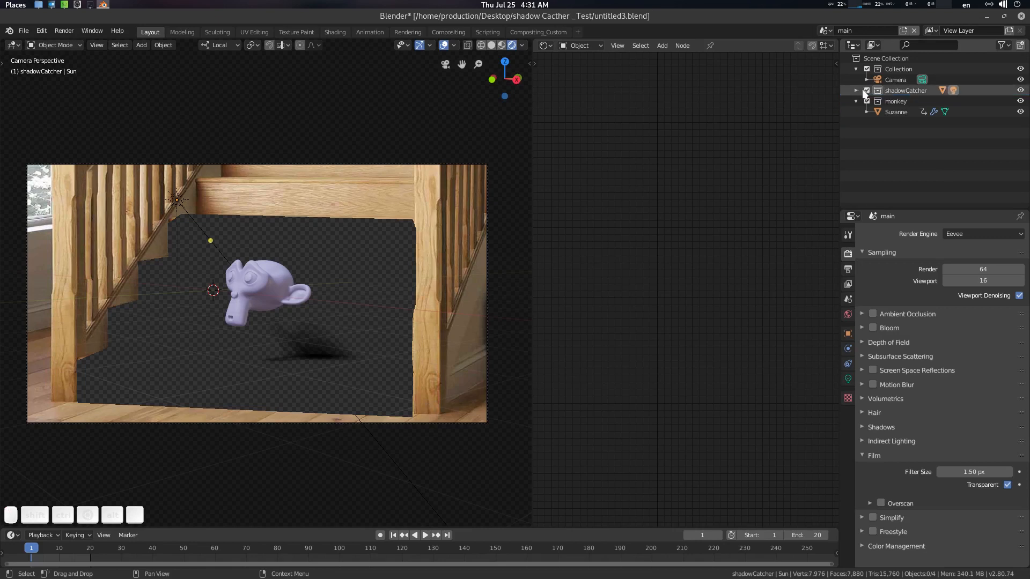
click(857, 101)
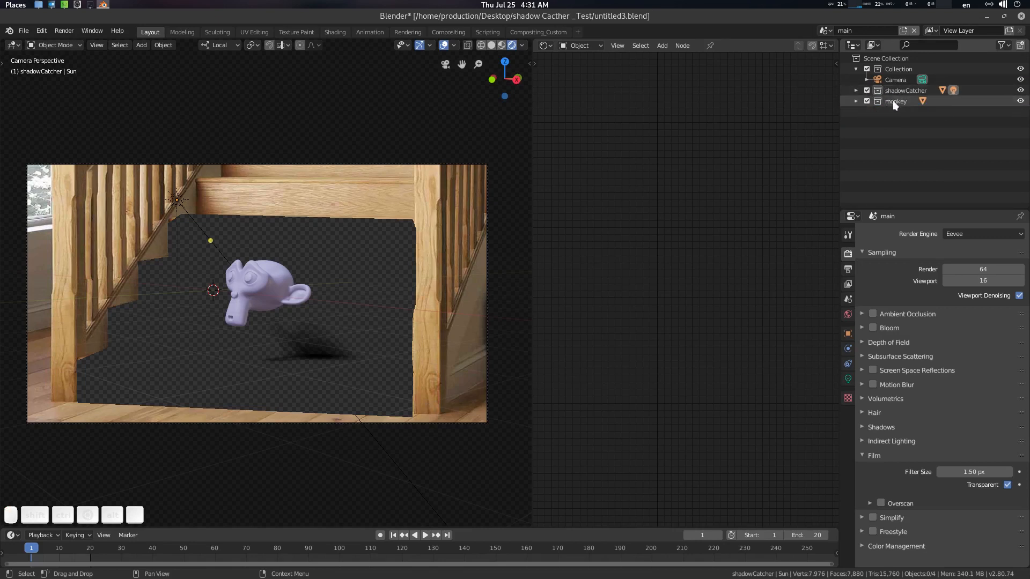
click(893, 102)
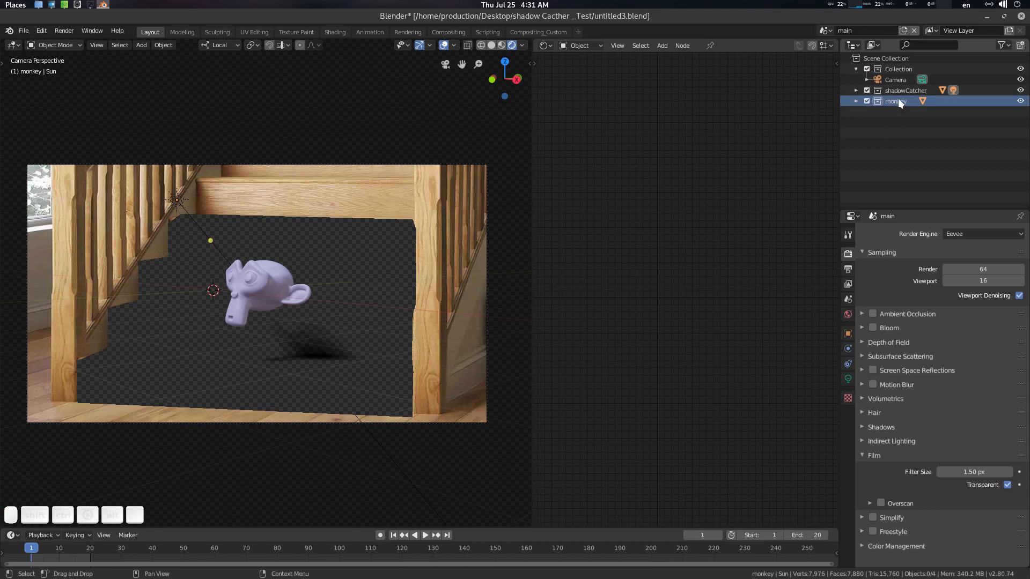
Step: Try to move the viewport selection to the monkey collection, and select the Suzanne monkey
click(857, 100)
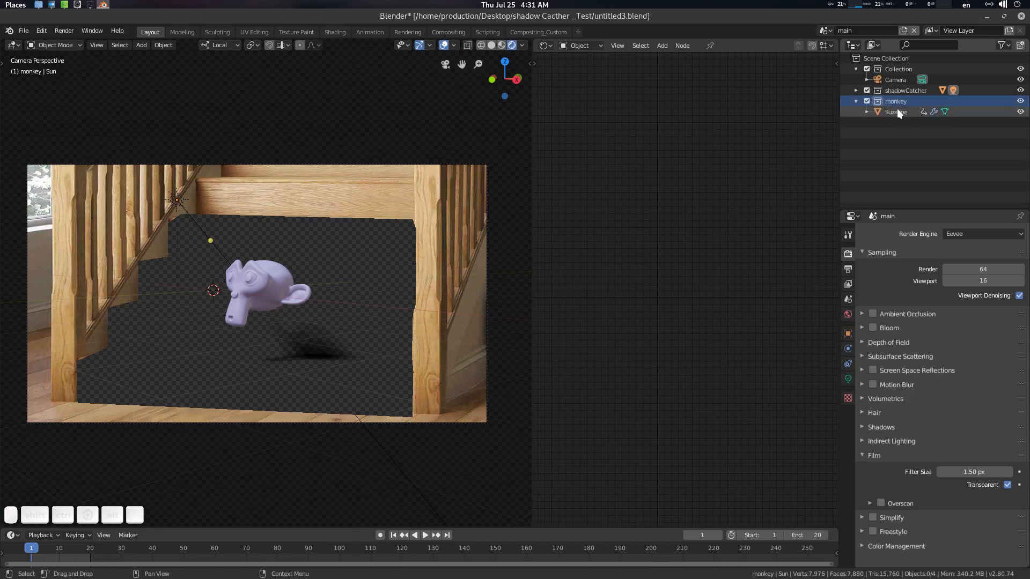
middle_drag(211, 265, 278, 279)
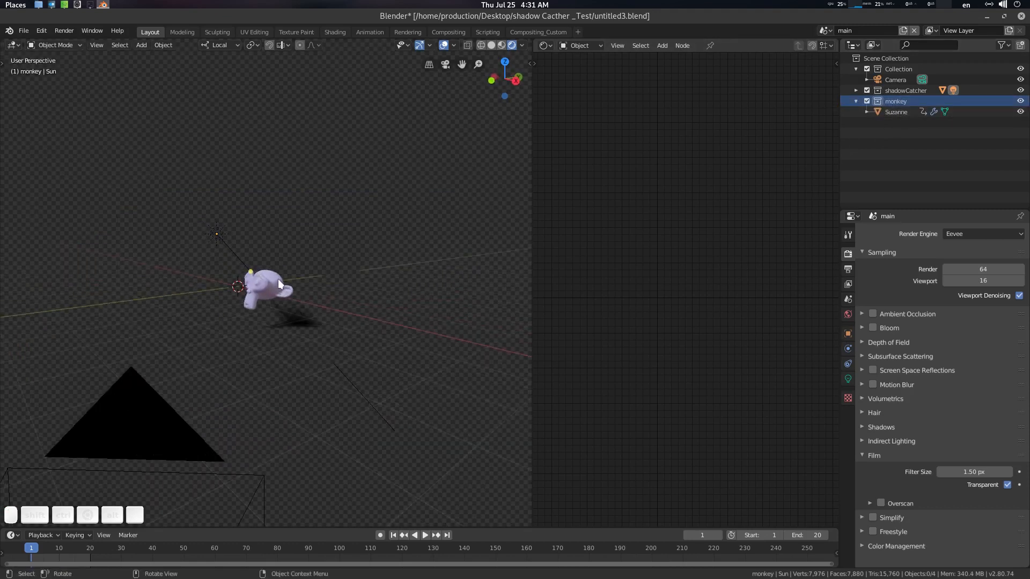
key(m)
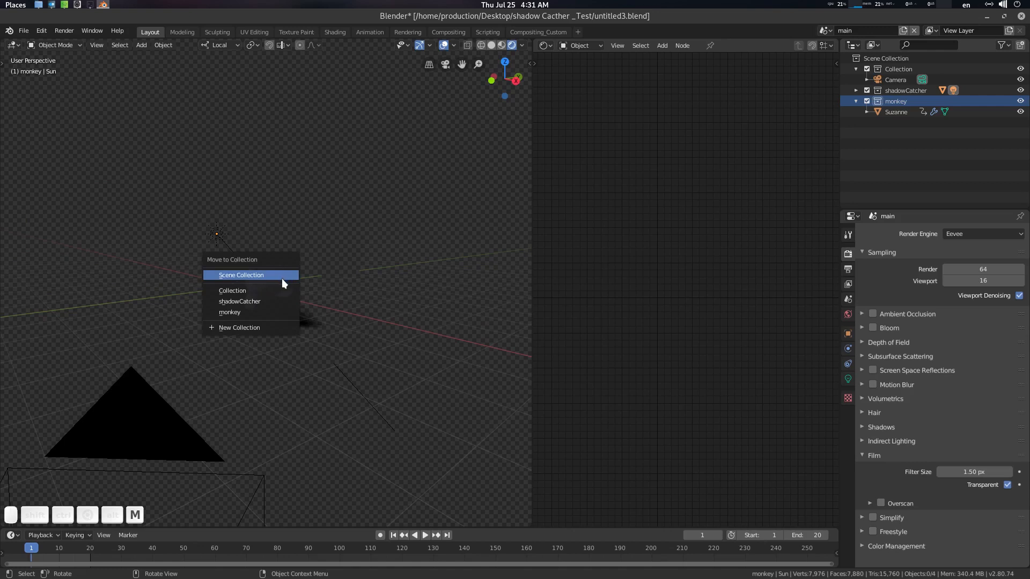
click(271, 312)
click(329, 284)
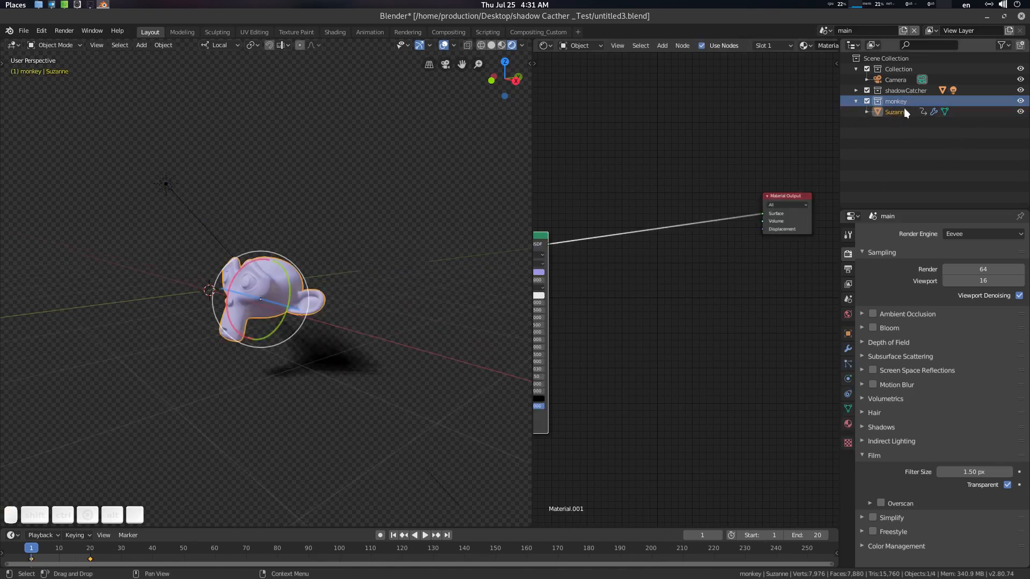
click(855, 101)
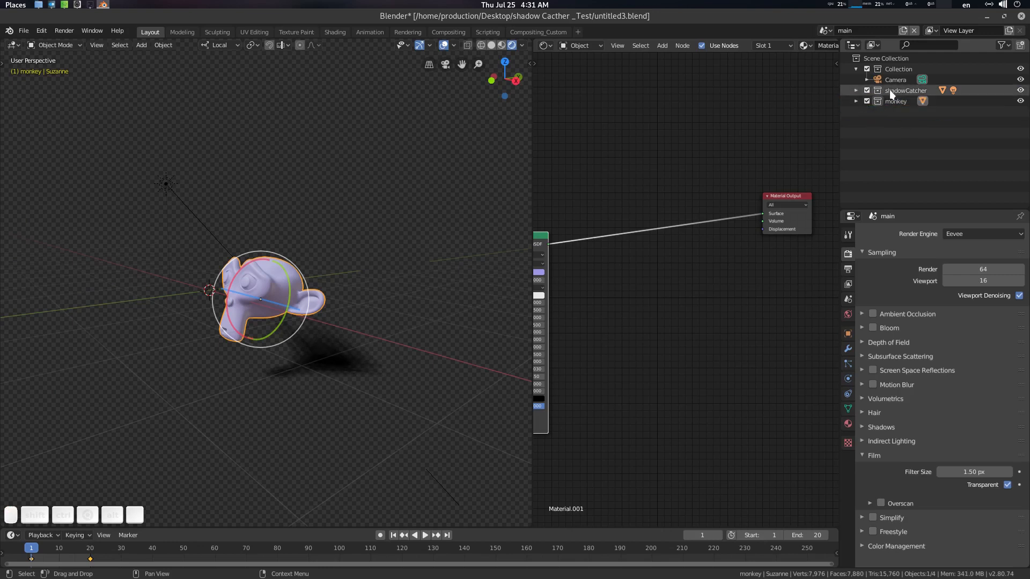
Step: Move the Sun light from the shadowCatcher collection into Collection, and make the collapsed shadowCatcher the active collection
click(856, 90)
click(890, 111)
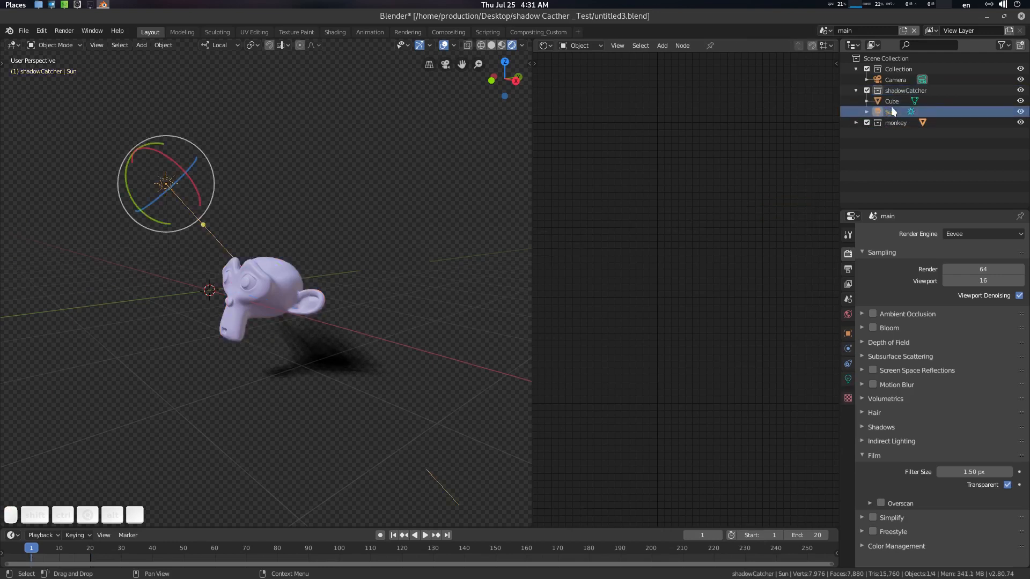
drag(887, 110, 903, 164)
drag(880, 121, 906, 75)
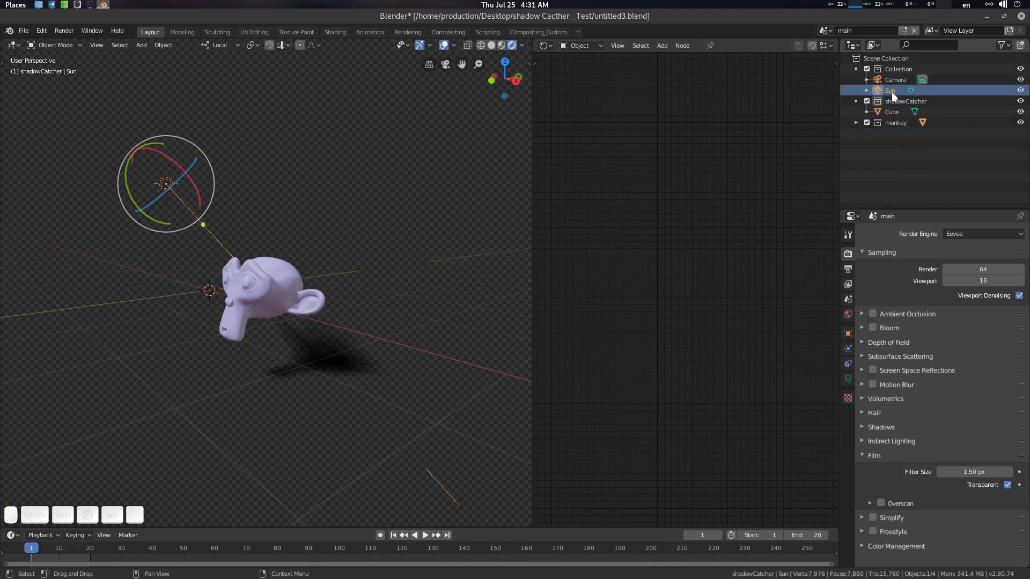
middle_drag(249, 265, 300, 253)
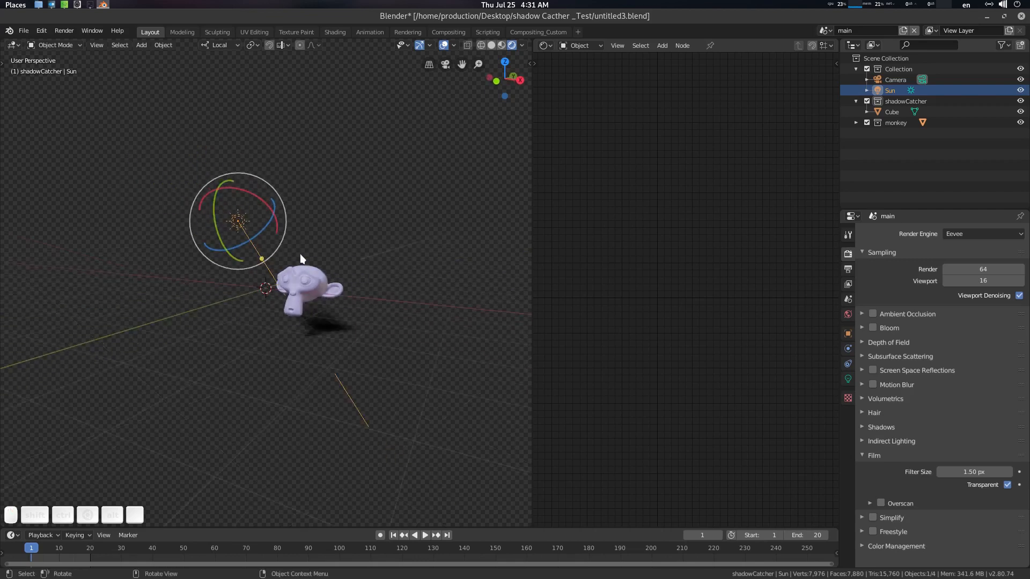
key(KP_0)
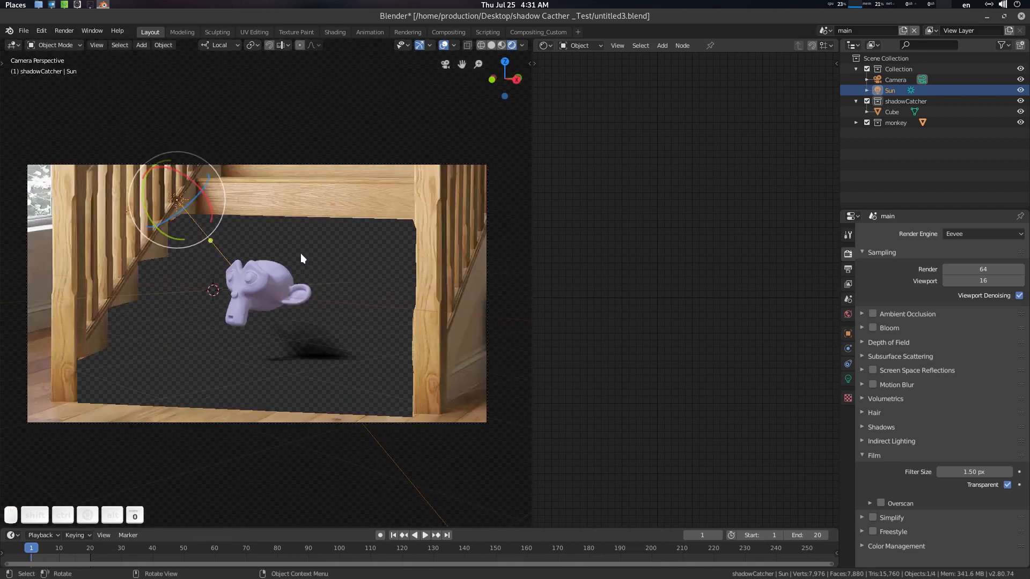
click(856, 101)
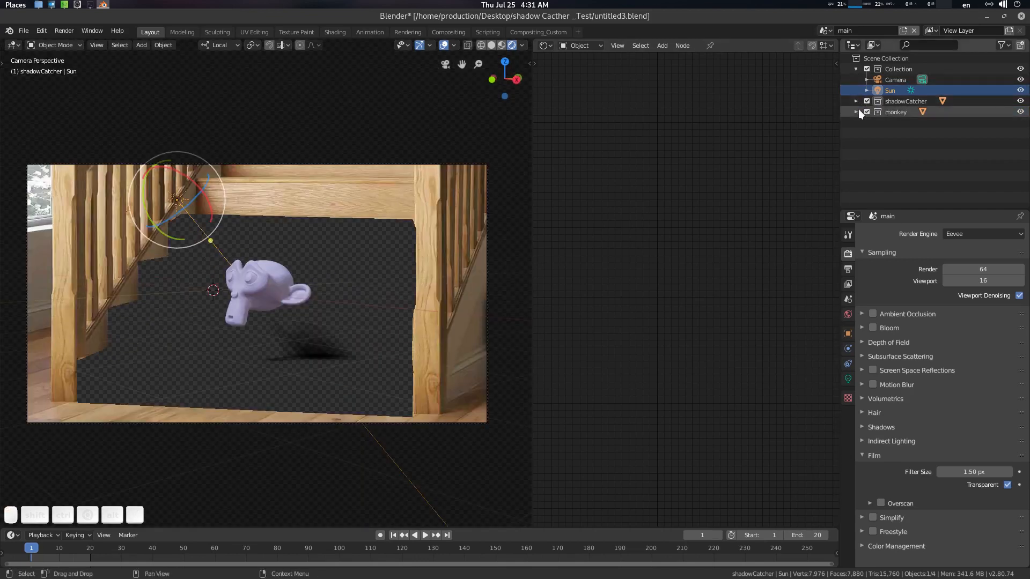
click(894, 104)
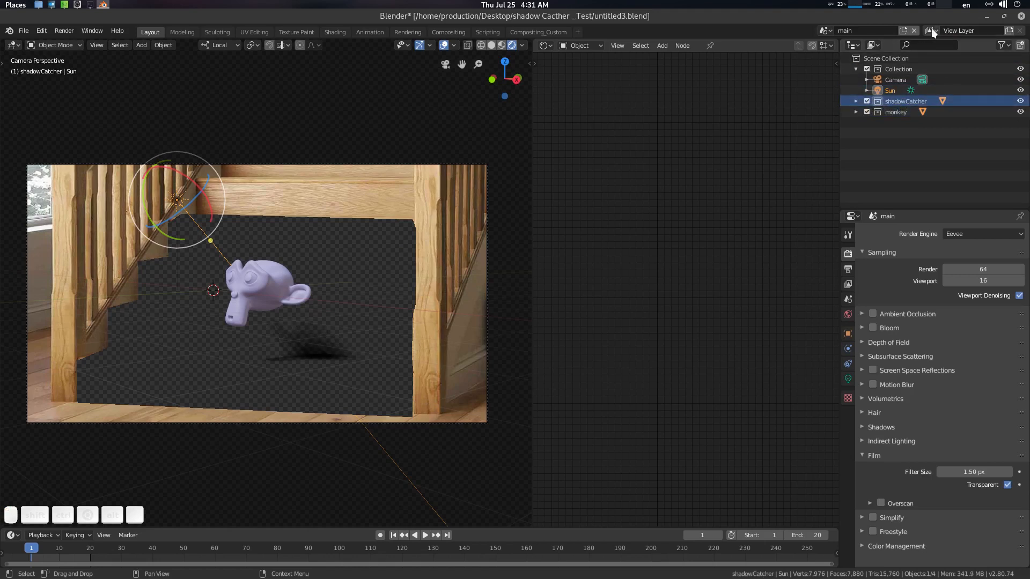
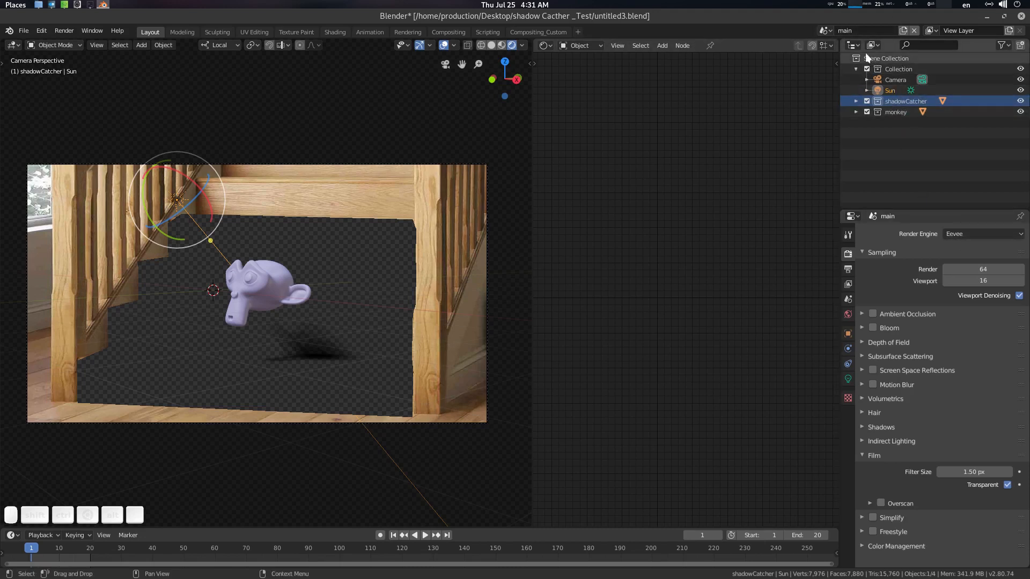
Step: Rename the main scene to Evve, keeping shadowCatcher as the active collection
click(856, 31)
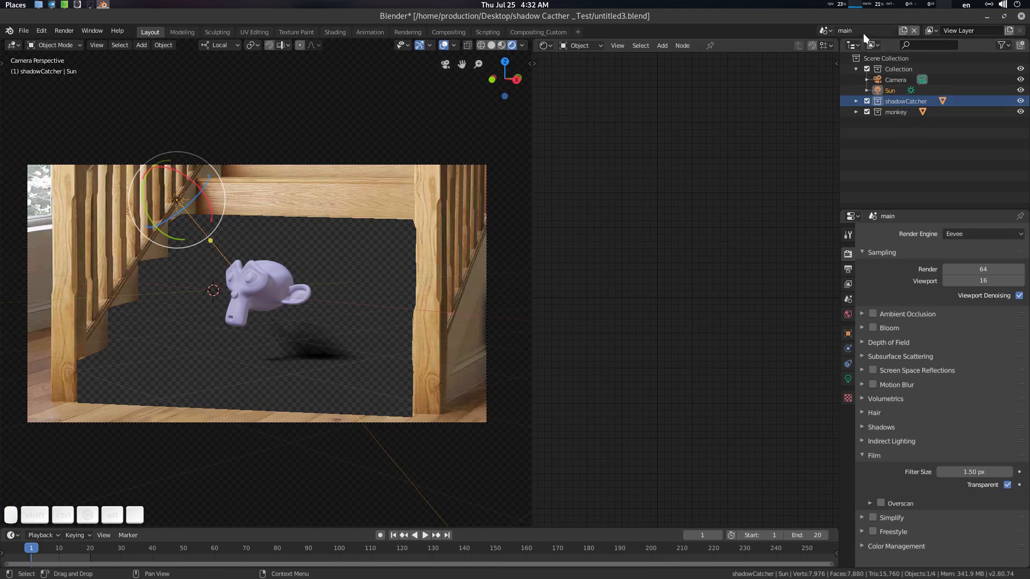
text(Evve)
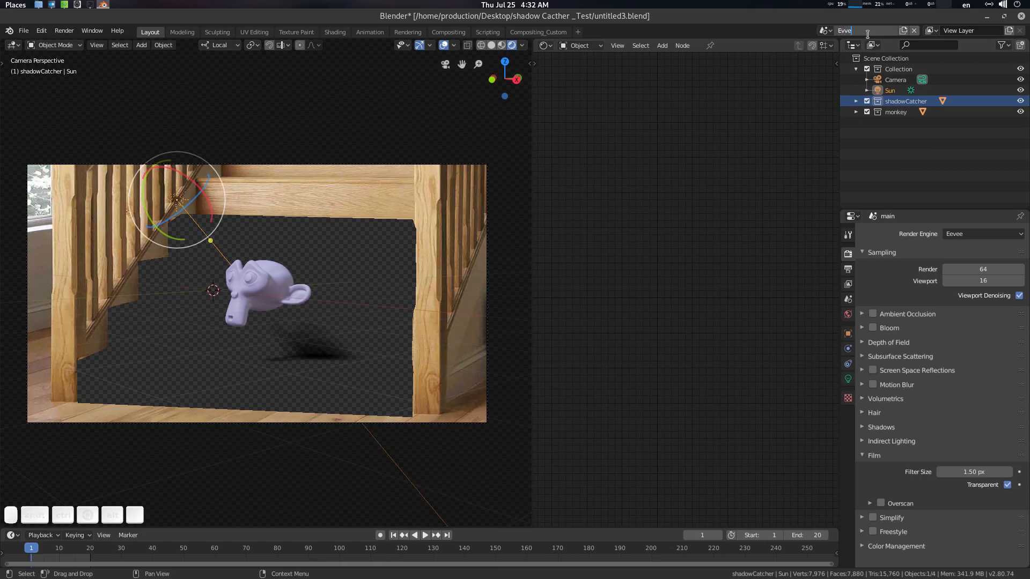
key(Return)
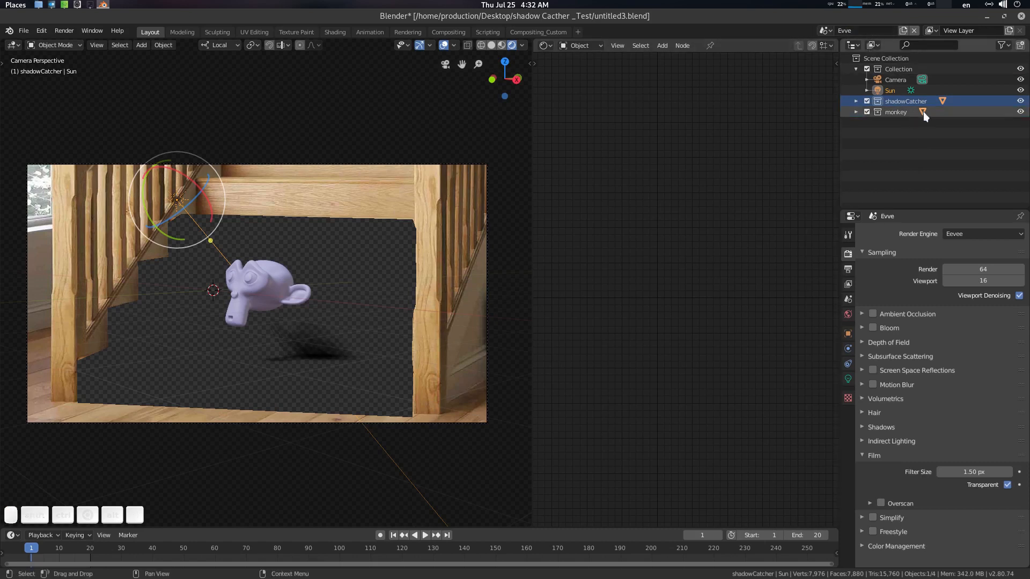
click(897, 110)
click(901, 99)
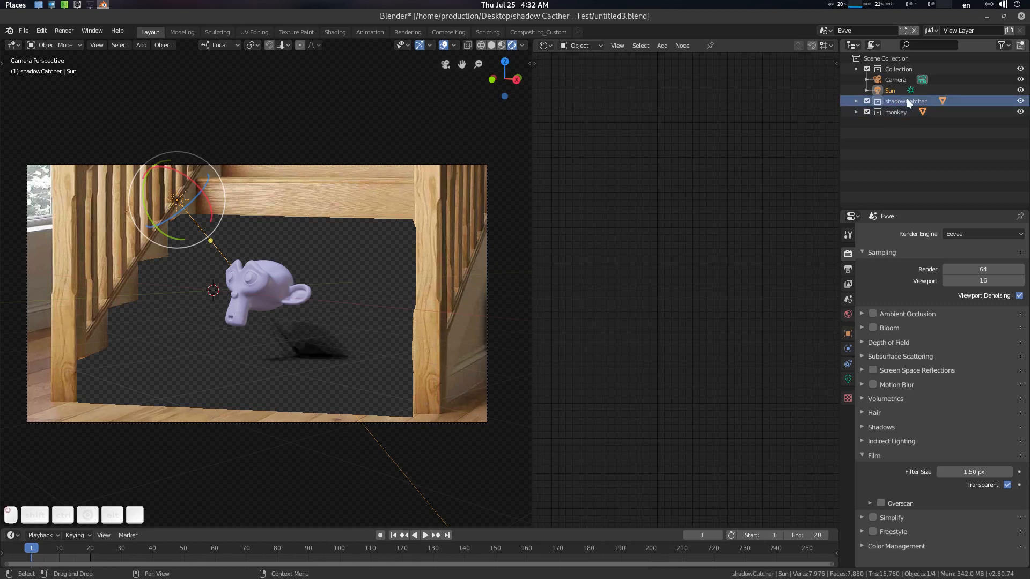
Step: Create a linked copy of the Evve scene and name it Cycle
click(903, 31)
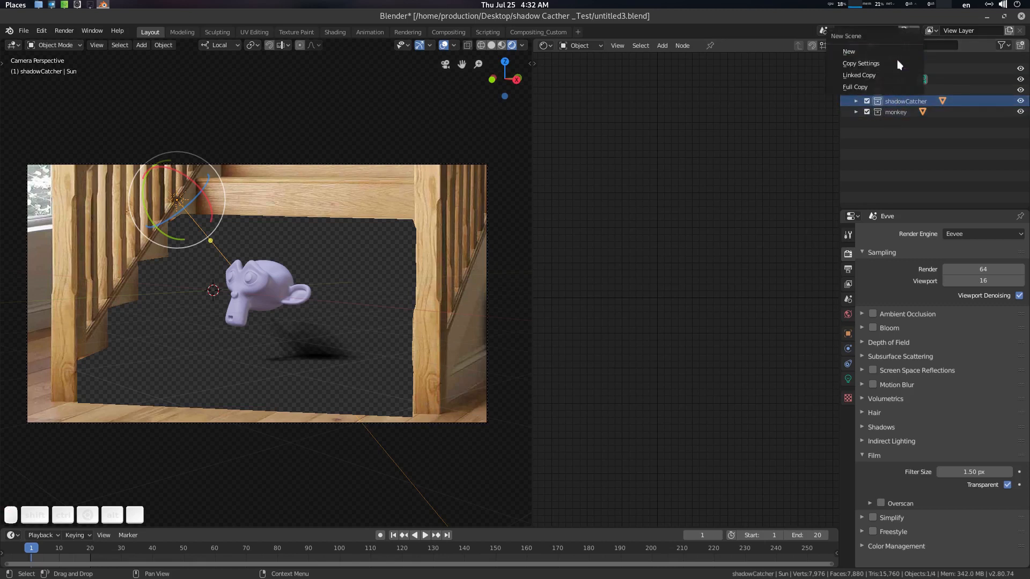
click(873, 77)
click(868, 30)
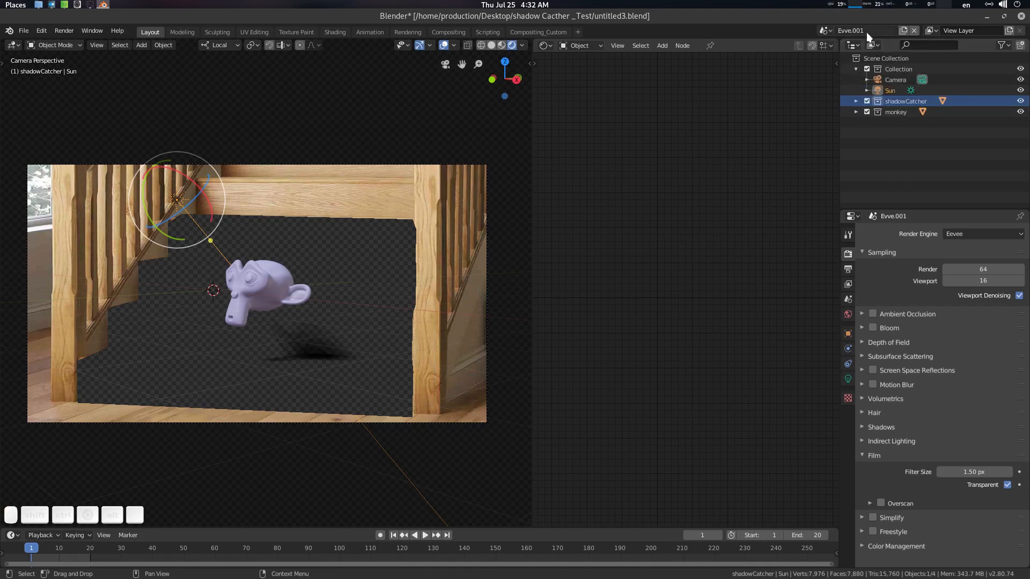
text(Cycl)
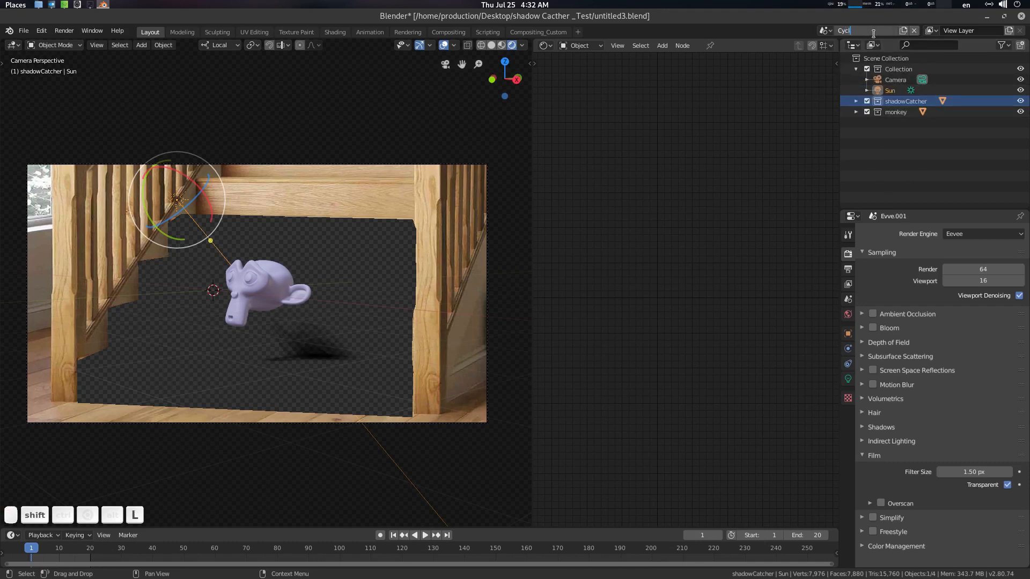
text(e)
key(Return)
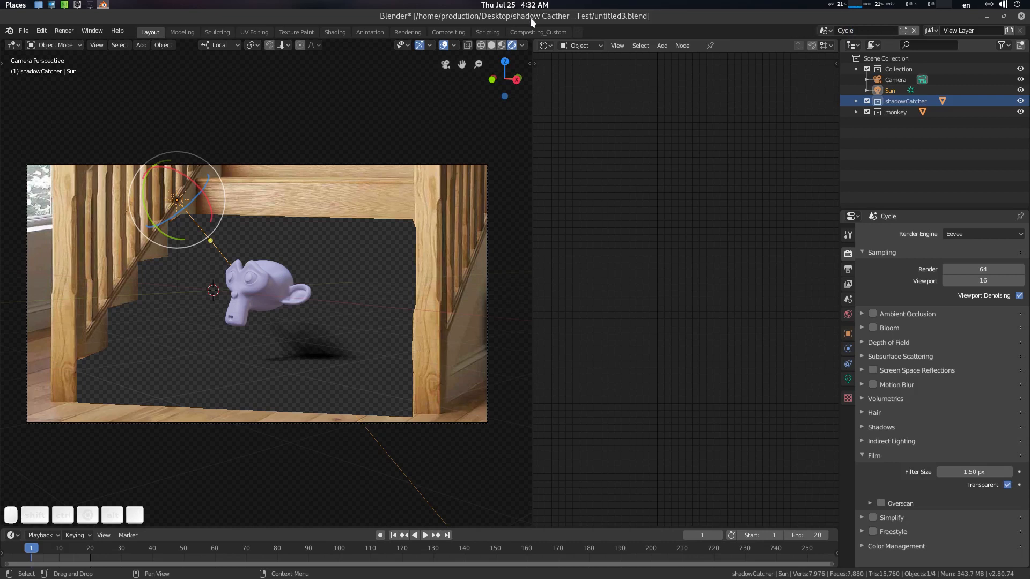
Step: Save untitled3.blend and reopen it from the recent files, with the viewport in rendered shading
key(ctrl+s)
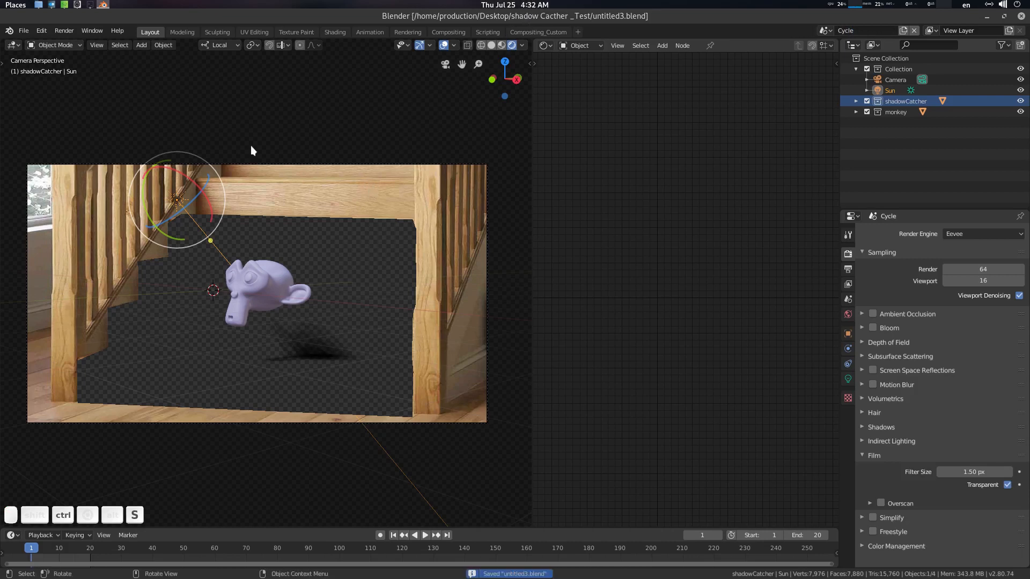
click(24, 30)
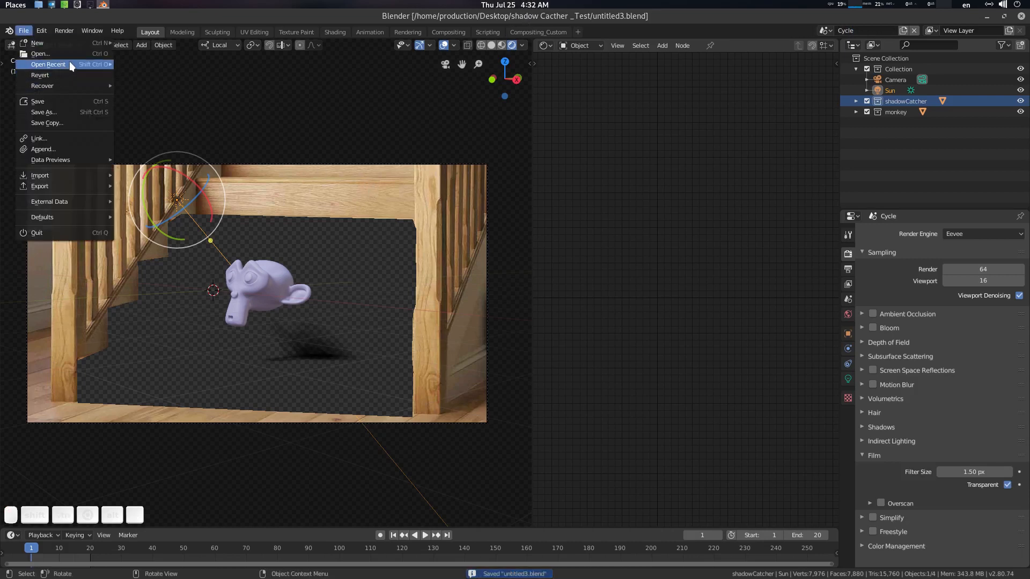
mouse_move(70, 63)
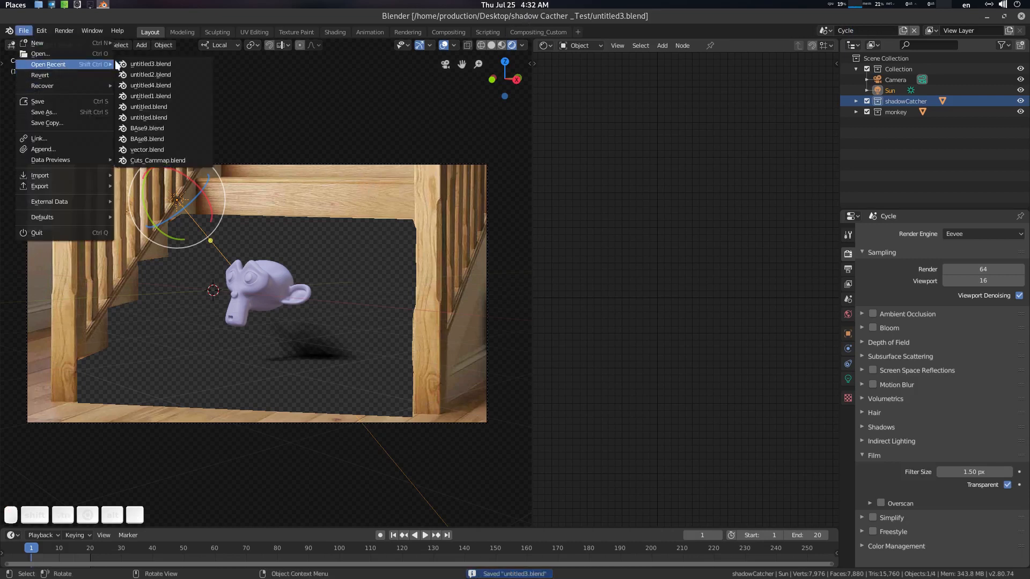
click(145, 64)
key(z)
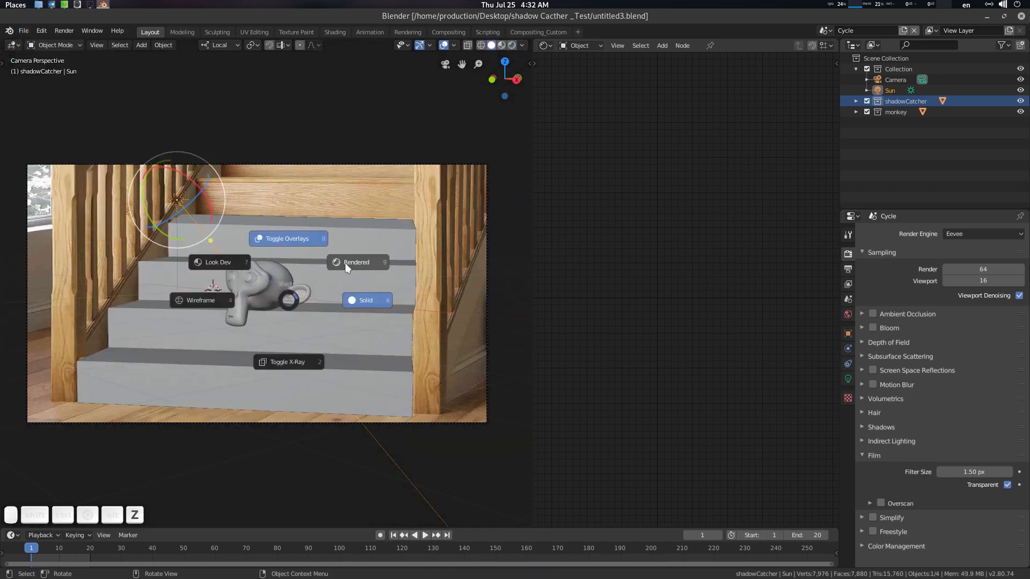
click(675, 155)
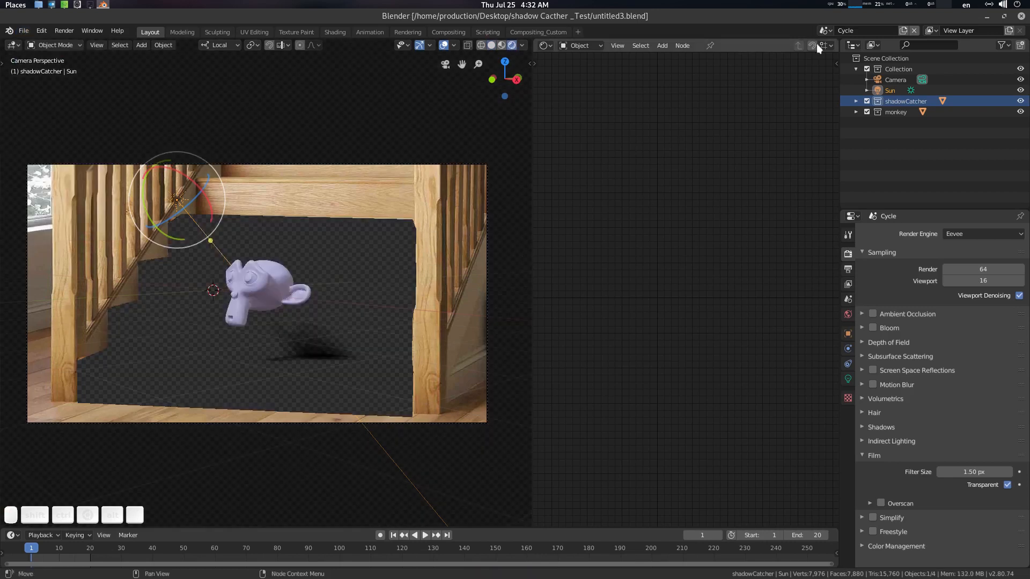
click(826, 31)
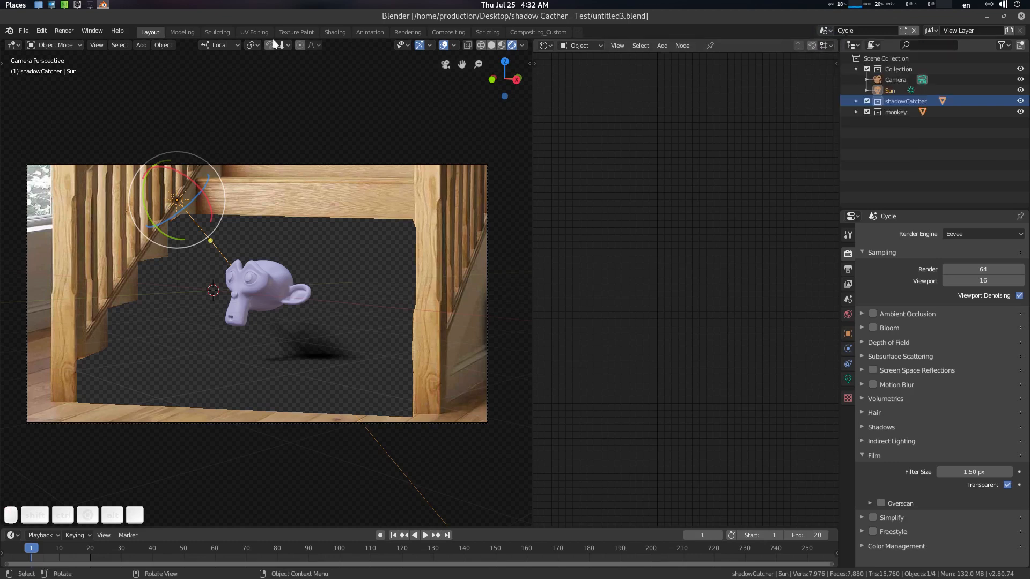
click(23, 31)
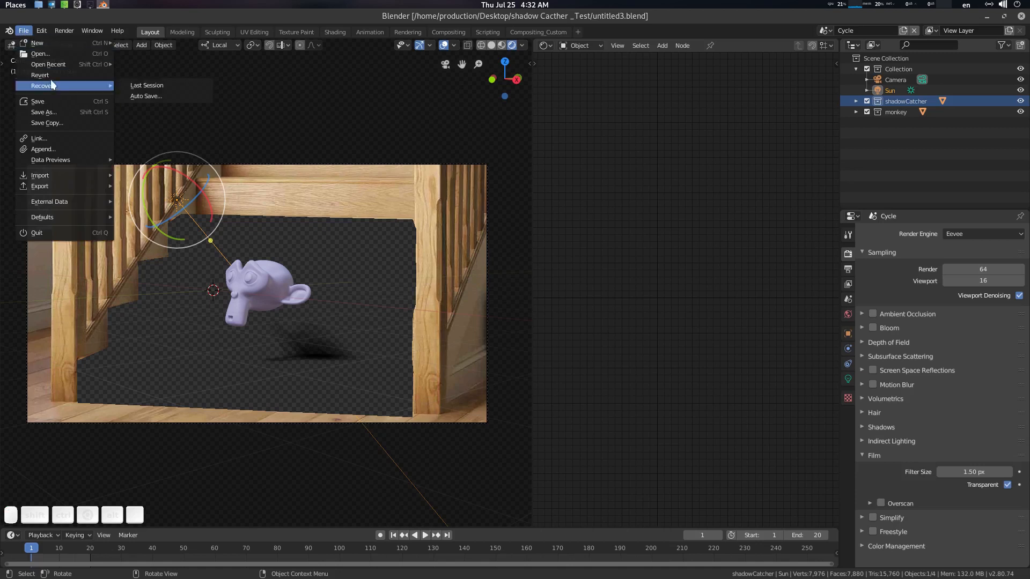
mouse_move(65, 63)
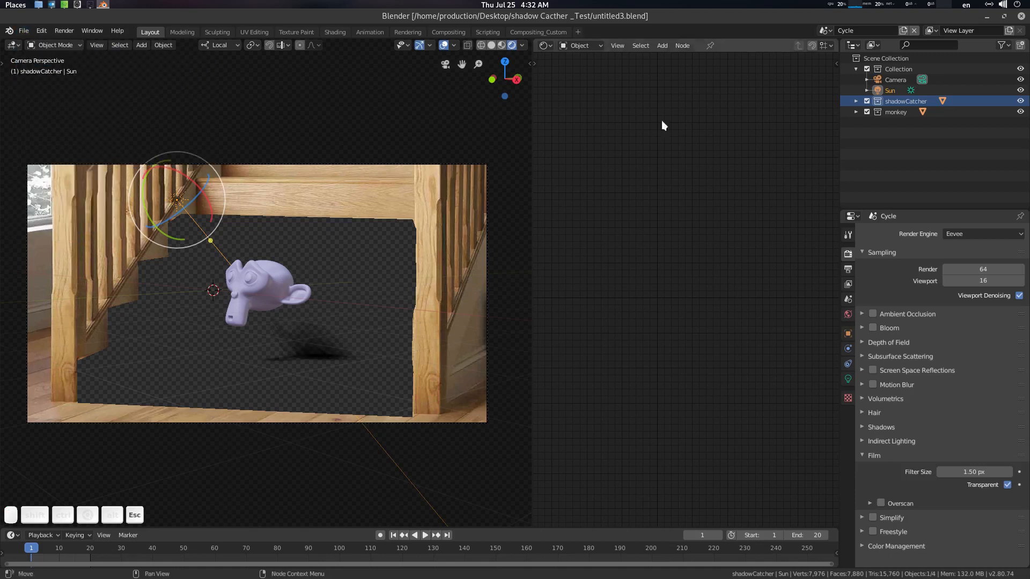
Step: Make monkey the active collection, and set the Cycle scene's render engine to Cycles with 32 render samples
click(900, 112)
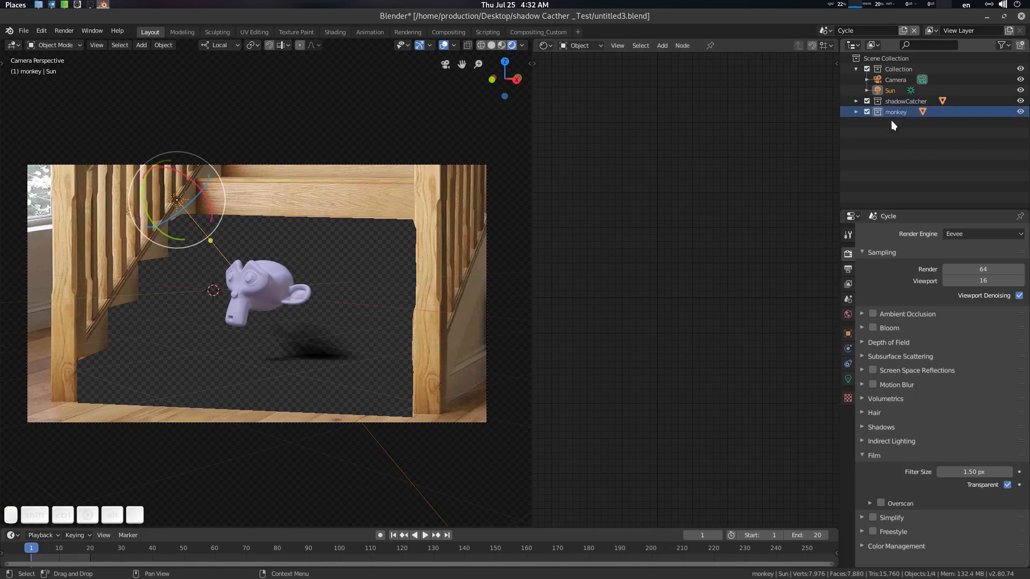
click(857, 101)
click(857, 101)
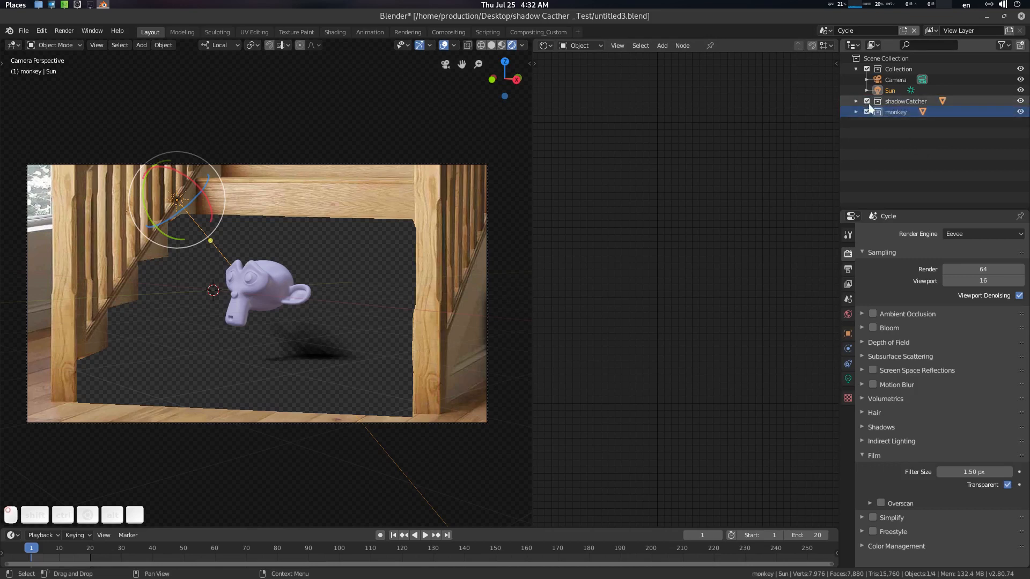
click(968, 235)
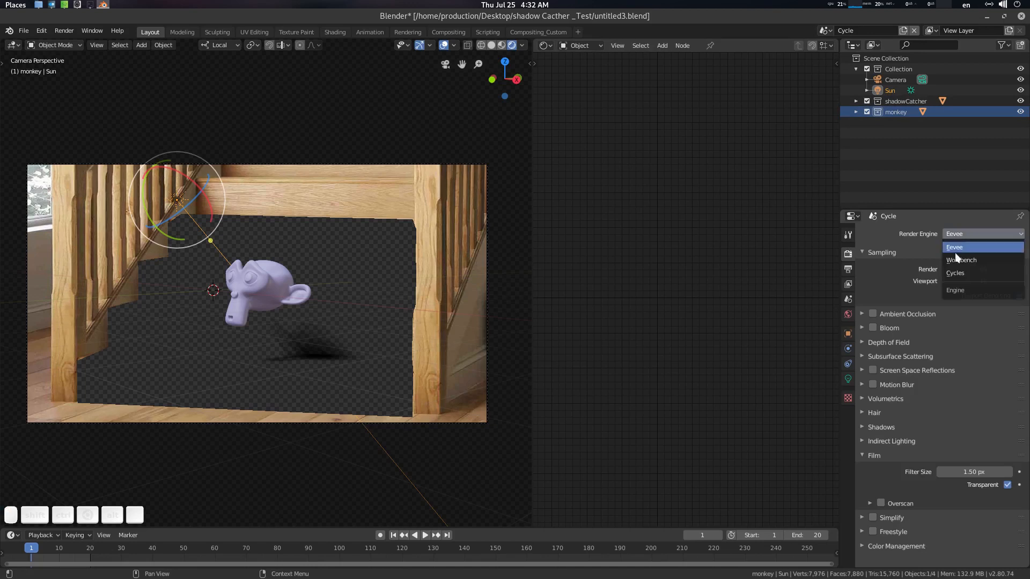
click(963, 273)
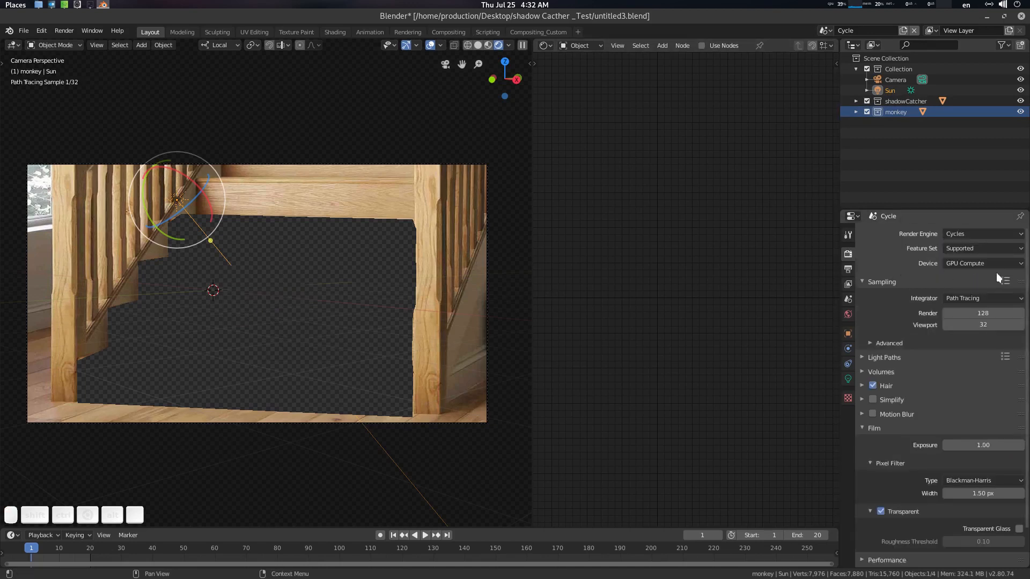
click(994, 315)
text(32)
key(Return)
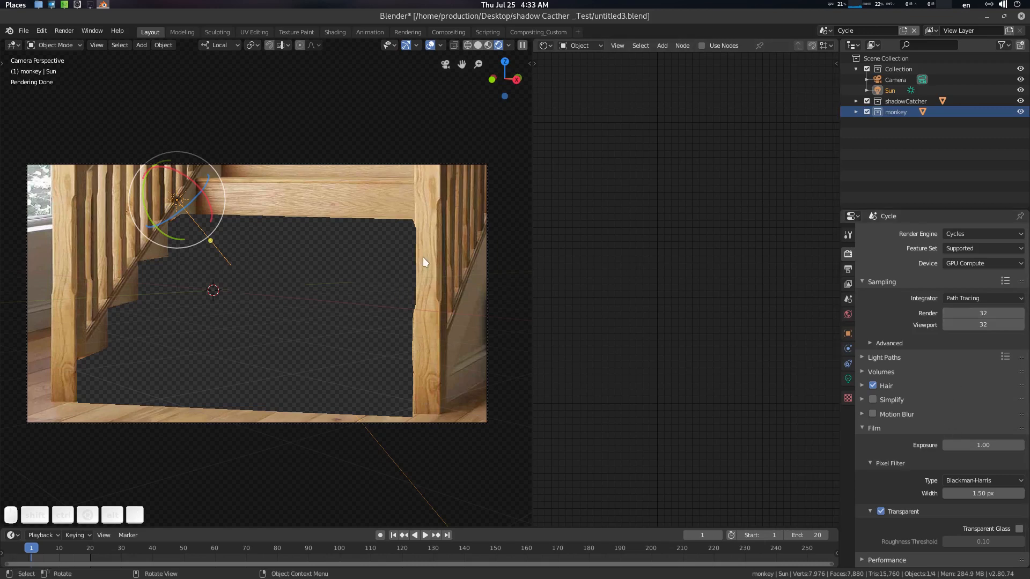
Step: Deselect the sun, expand the monkey collection, select Suzanne, and make monkey the active collection
key(alt+a)
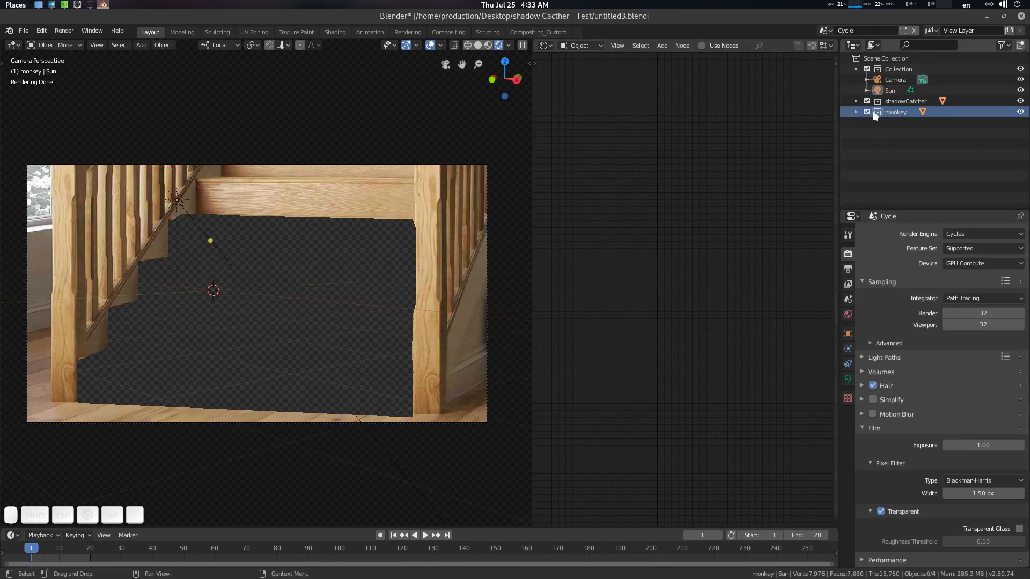
click(856, 112)
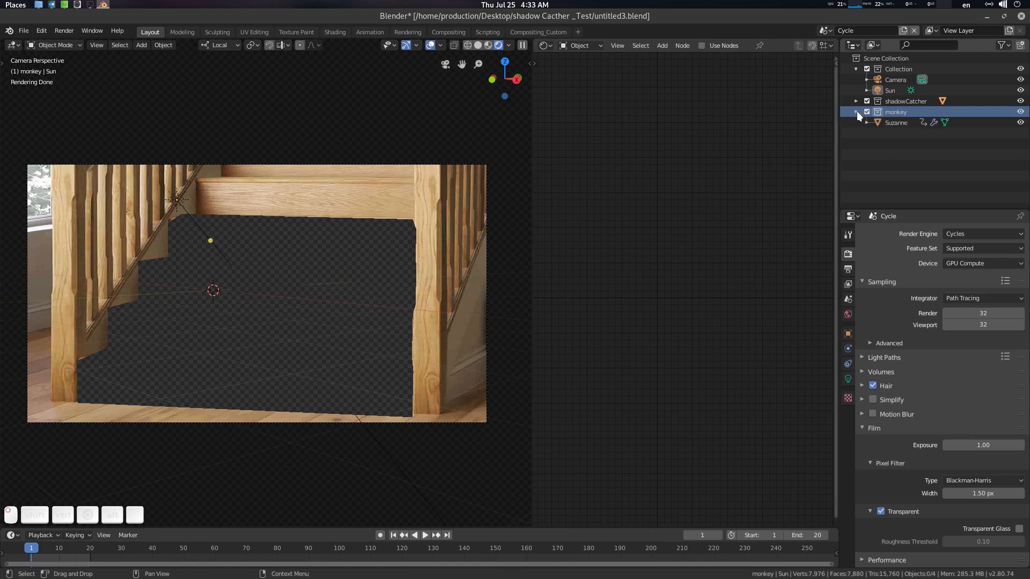
click(895, 124)
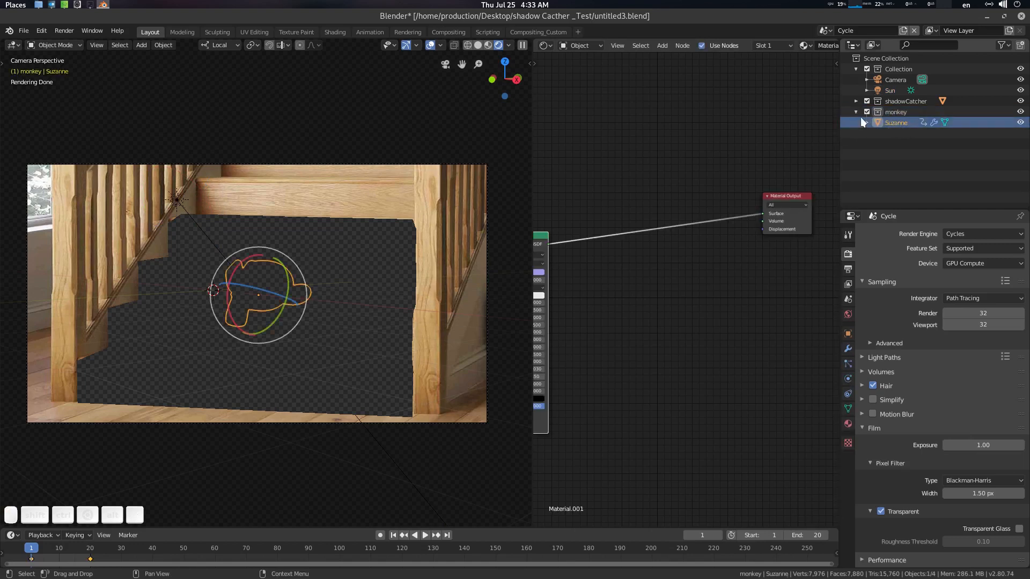
click(900, 112)
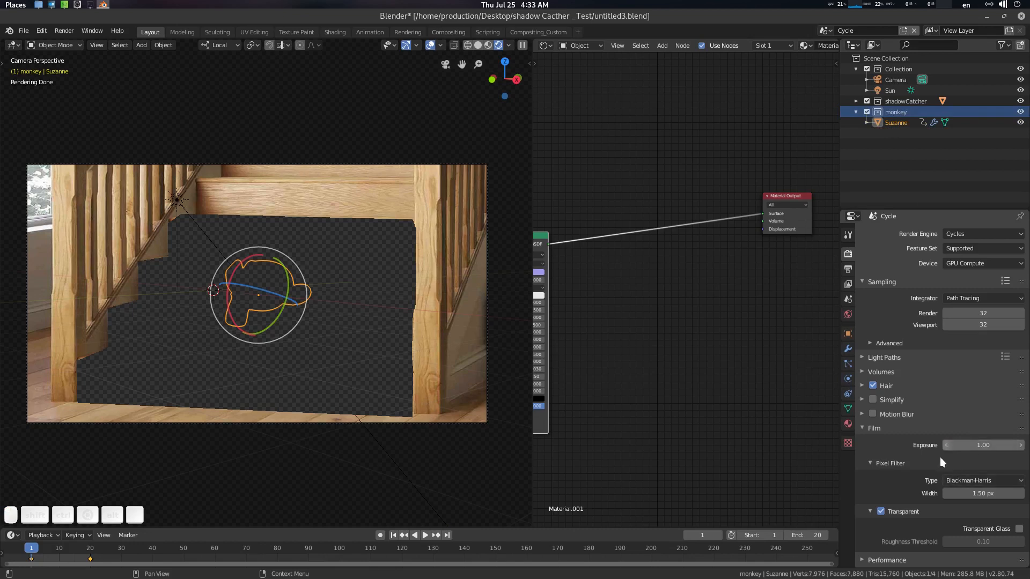
scroll(904, 419, down, 3)
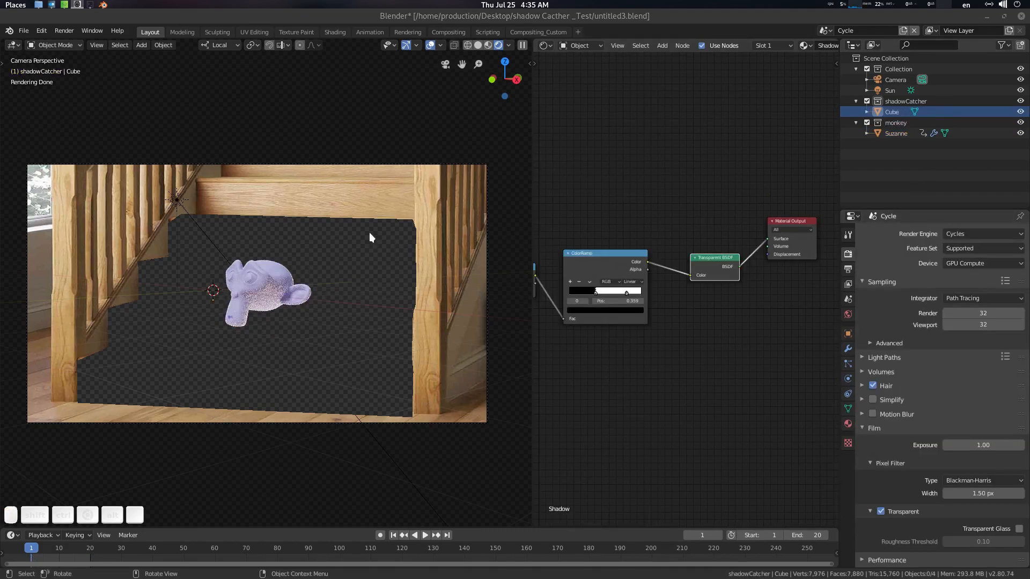
Step: Add a Principled BSDF node to the stair cube's Shadow material and connect it to the Material Output's Surface input
click(378, 235)
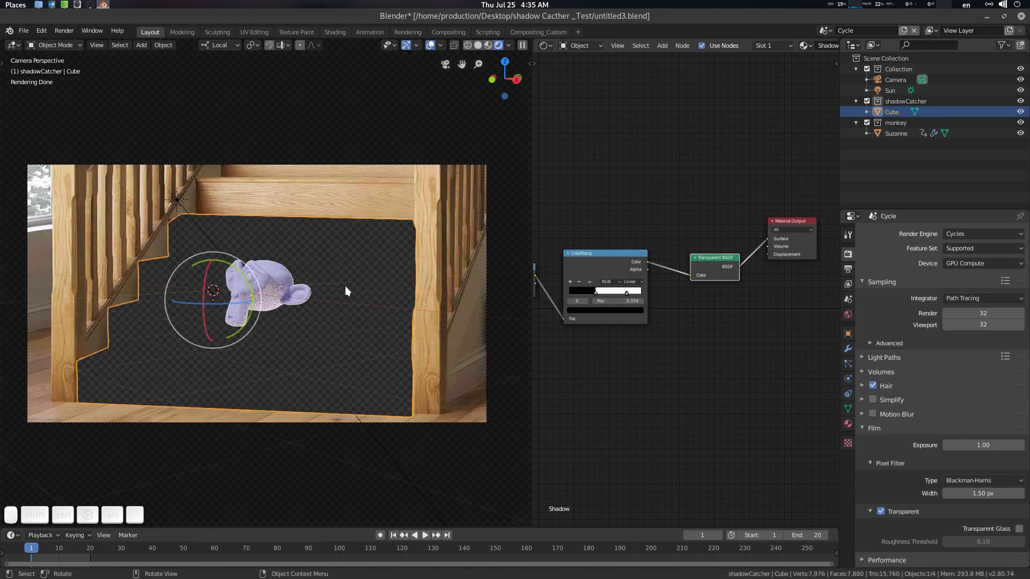
middle_drag(691, 379, 695, 351)
scroll(742, 351, down, 1)
click(689, 345)
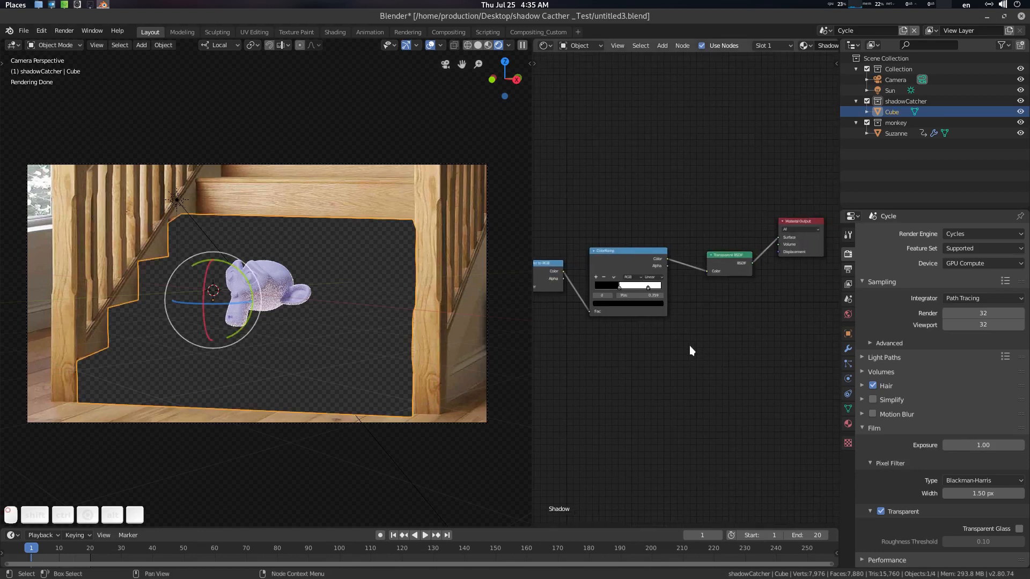
key(shift+a)
click(668, 366)
text(pr)
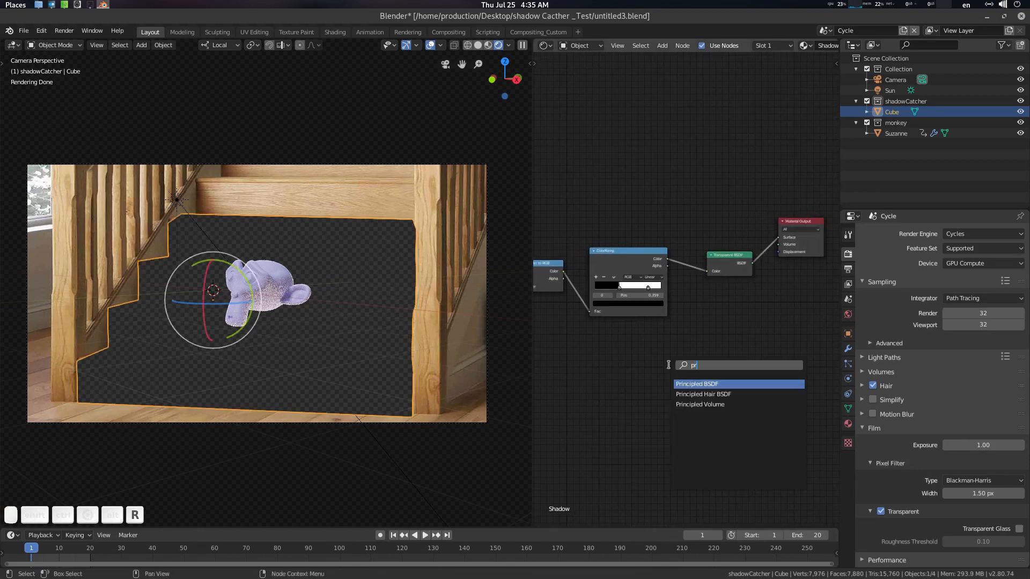
key(Return)
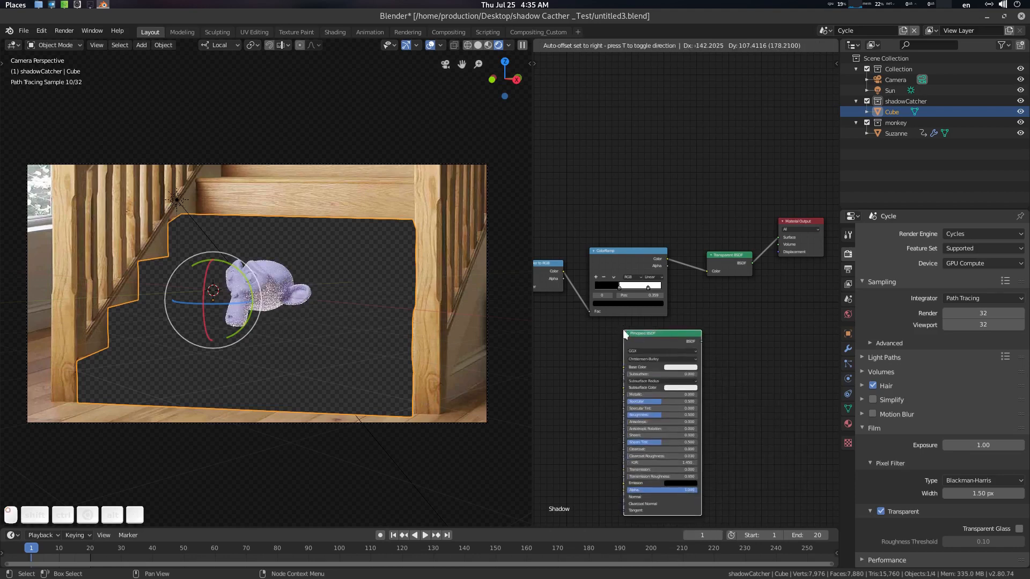
click(622, 329)
scroll(719, 378, up, 3)
scroll(719, 378, up, 1)
drag(707, 359, 811, 219)
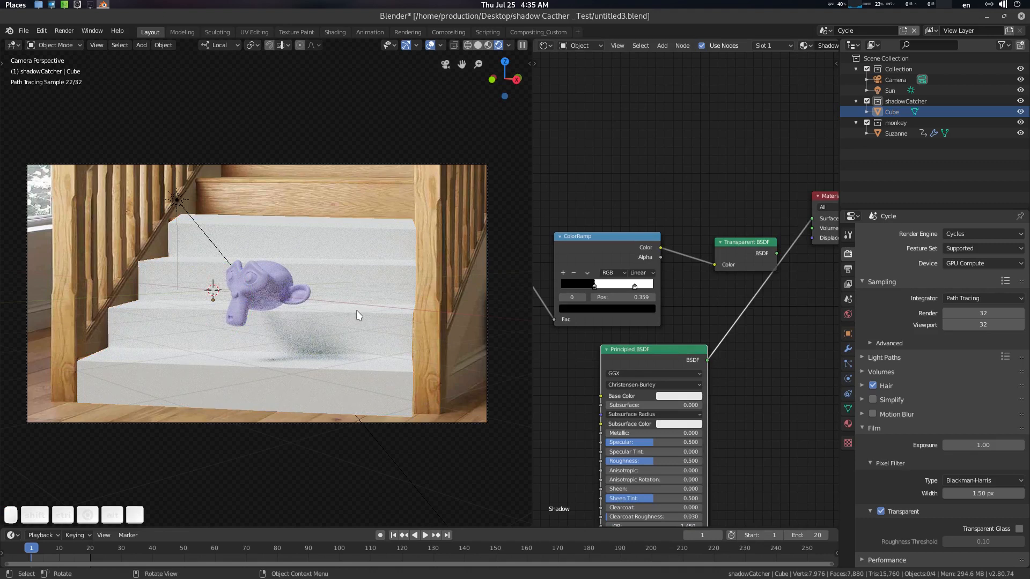
Step: Turn off Suzanne's Camera, Diffuse, Glossy, Transmission and Volume Scatter ray visibility, keeping only Shadow enabled
click(879, 122)
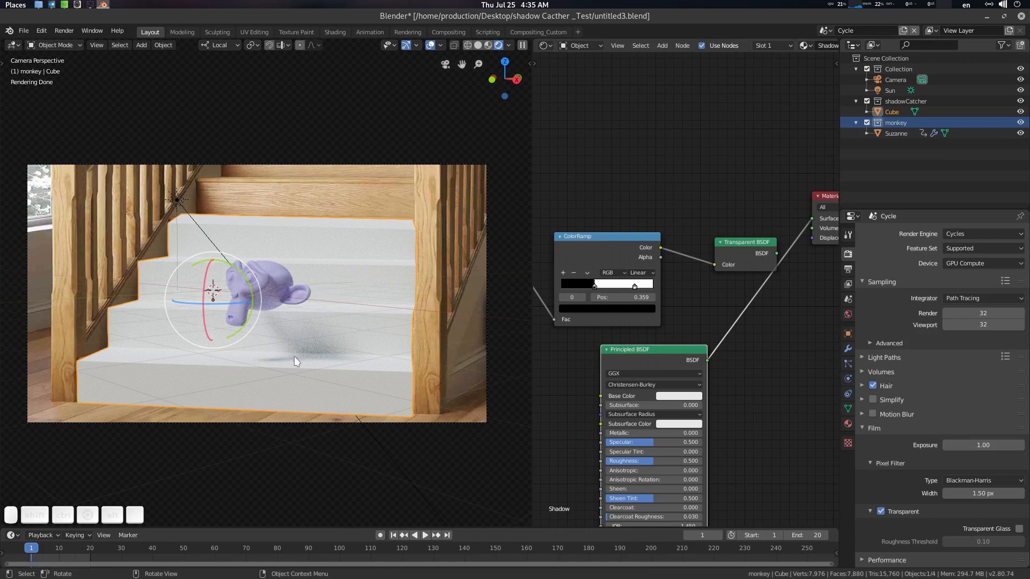
click(898, 134)
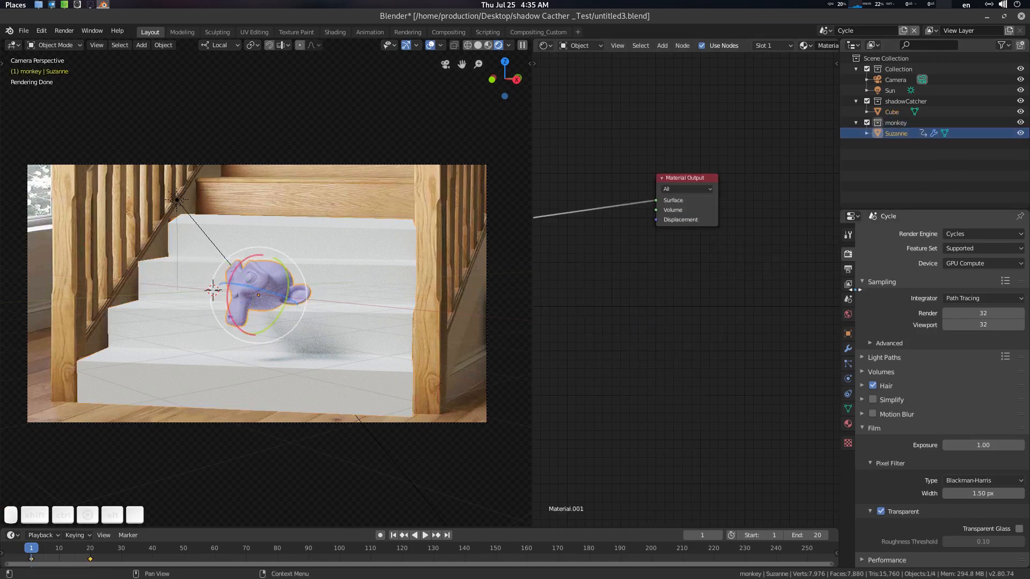
middle_drag(655, 290, 764, 326)
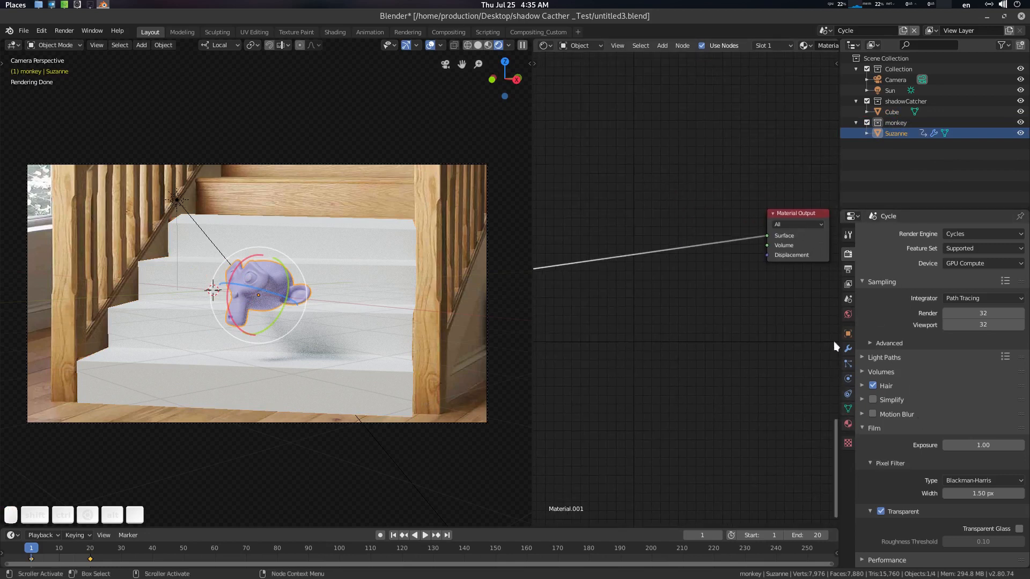
click(847, 333)
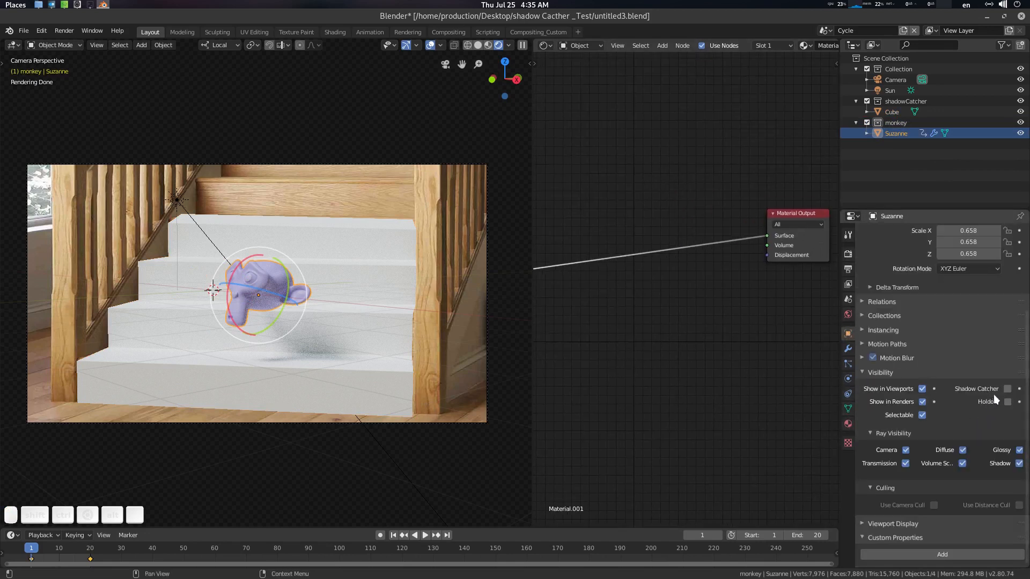
click(905, 450)
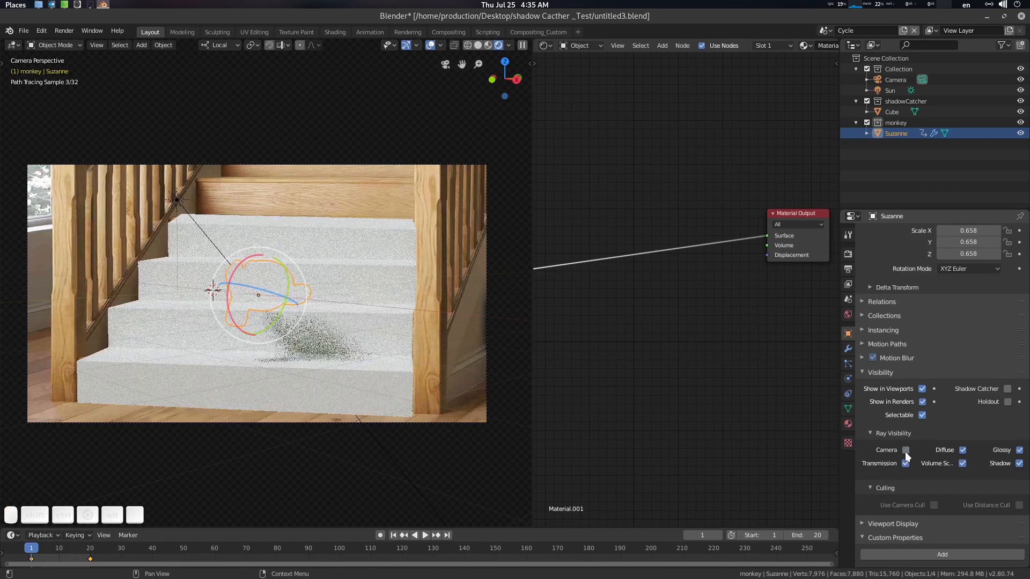
click(962, 450)
click(1019, 450)
click(962, 463)
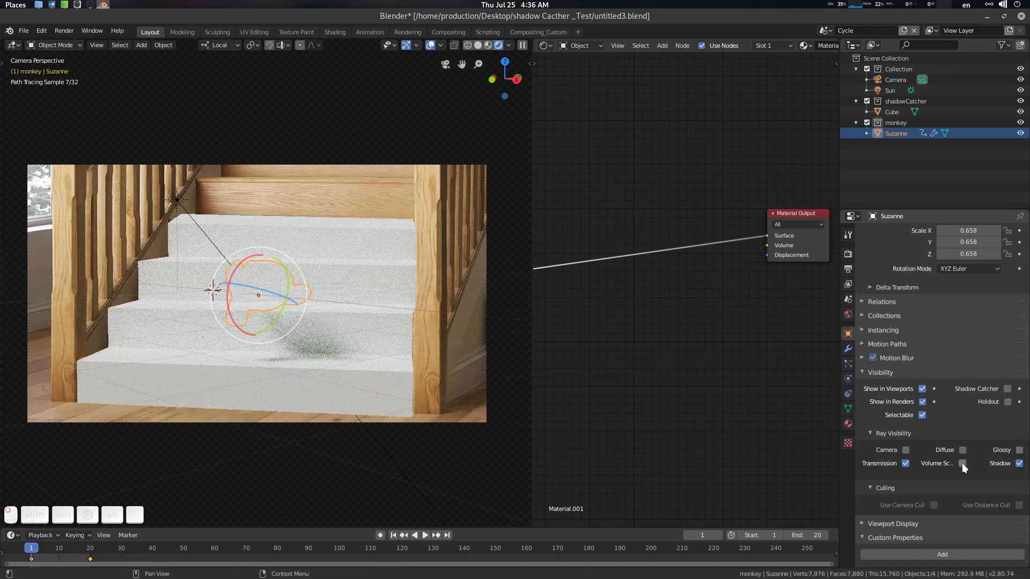
click(905, 464)
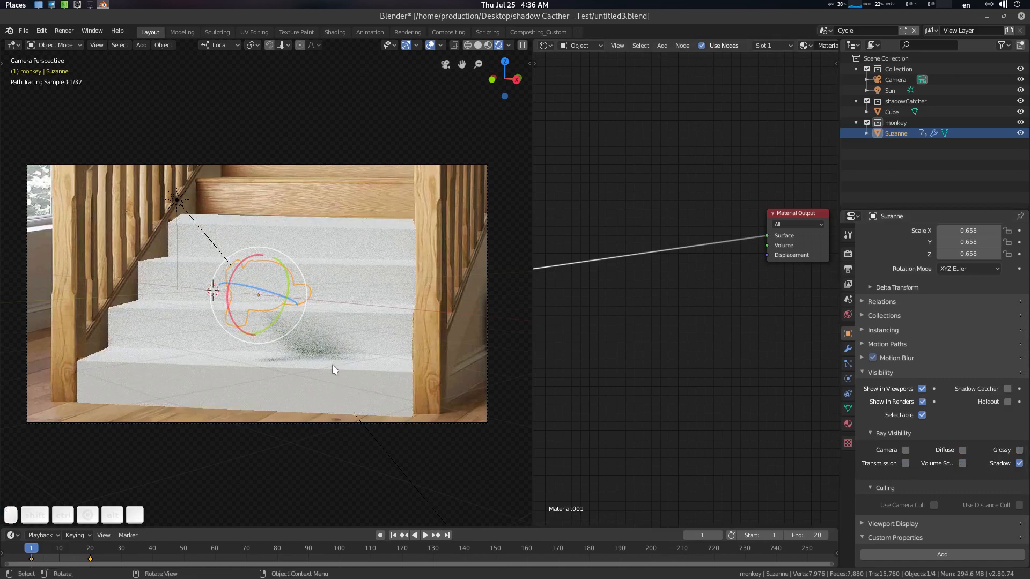
key(alt+a)
middle_drag(672, 307, 680, 317)
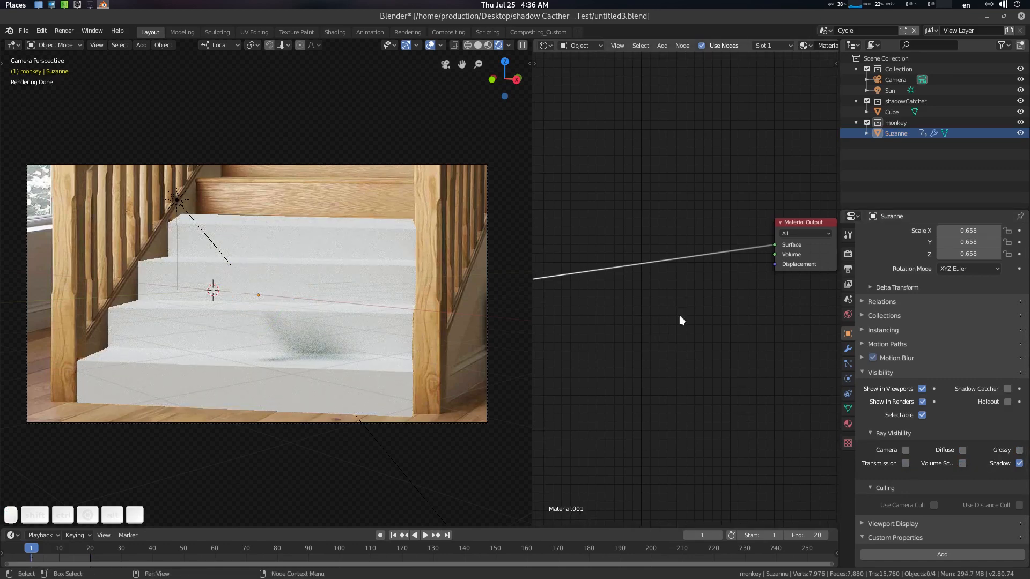
Step: Turn off the stair cube's Diffuse, Glossy, Transmission, Volume Scatter and Shadow ray visibility, and make it a Shadow Catcher
click(894, 111)
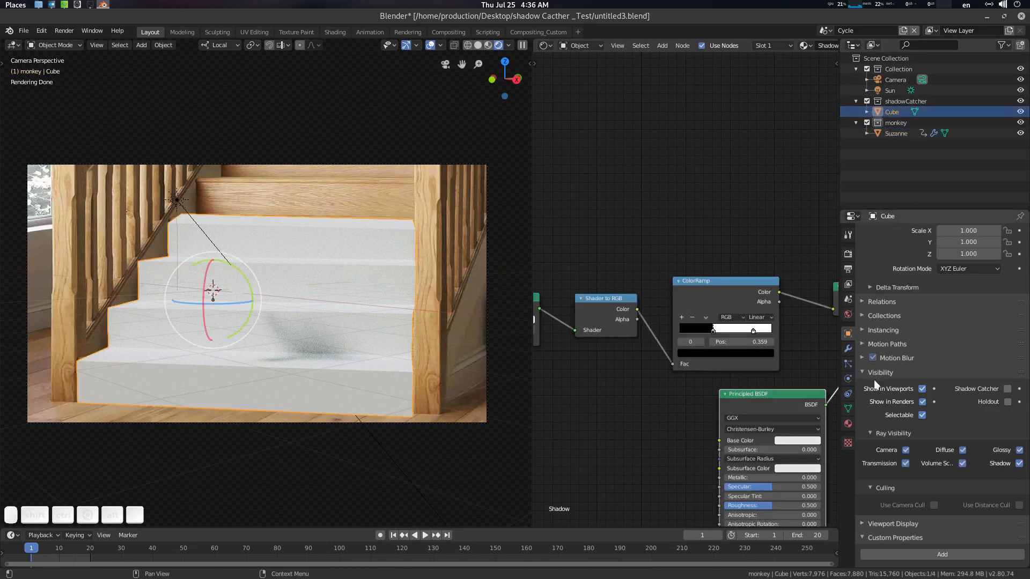
middle_drag(732, 354, 648, 267)
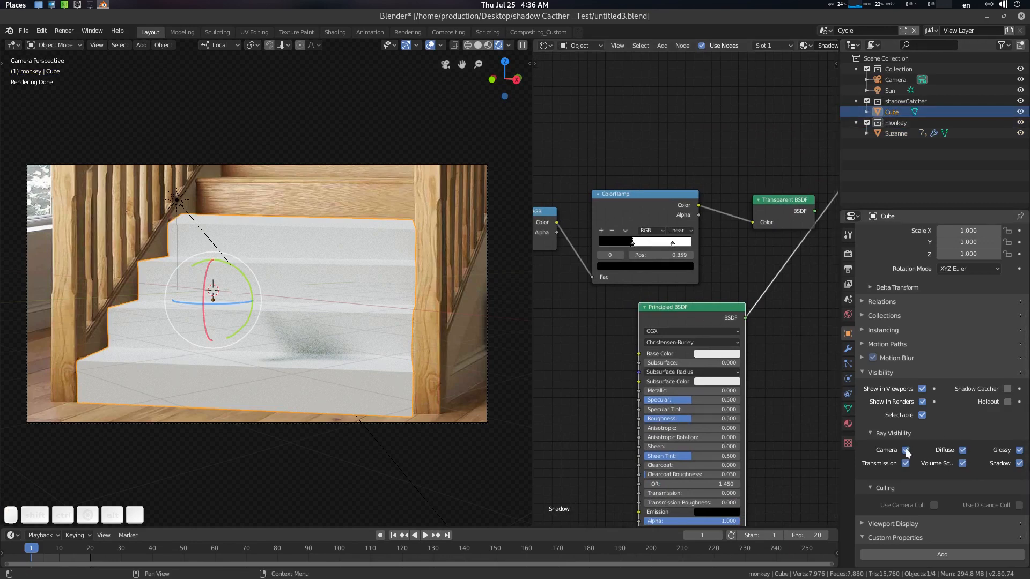
click(962, 450)
click(1019, 450)
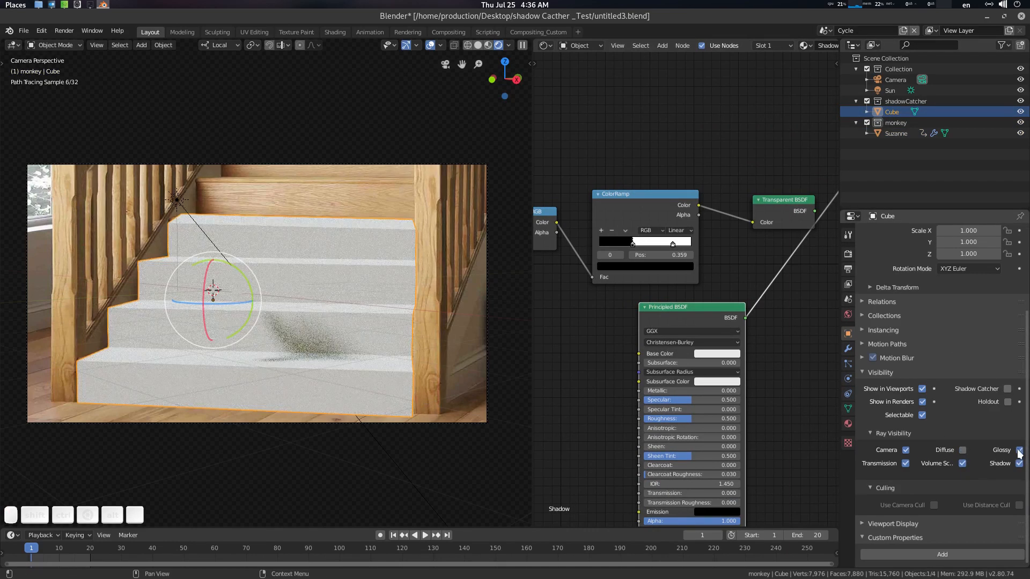
click(906, 463)
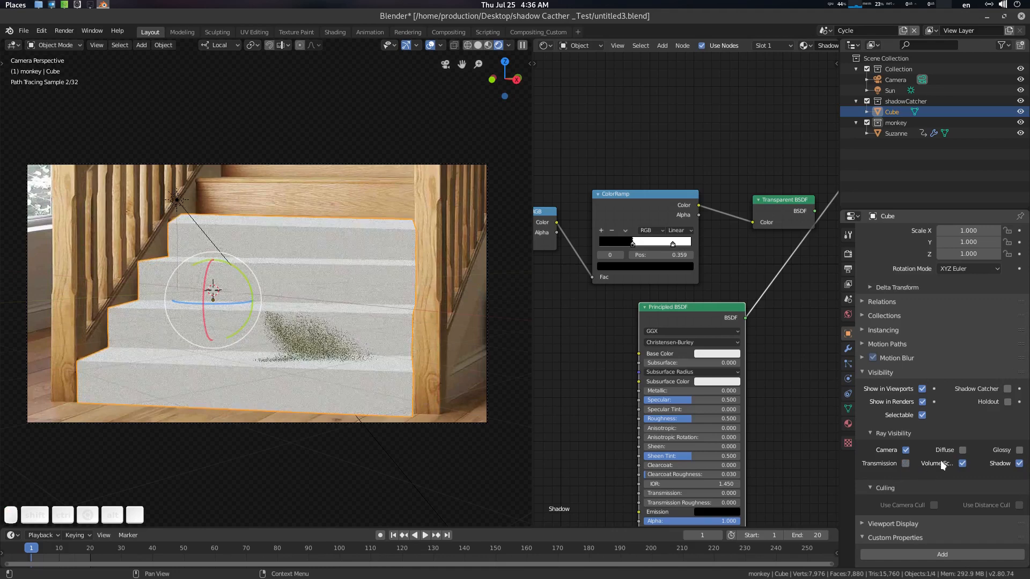
click(962, 463)
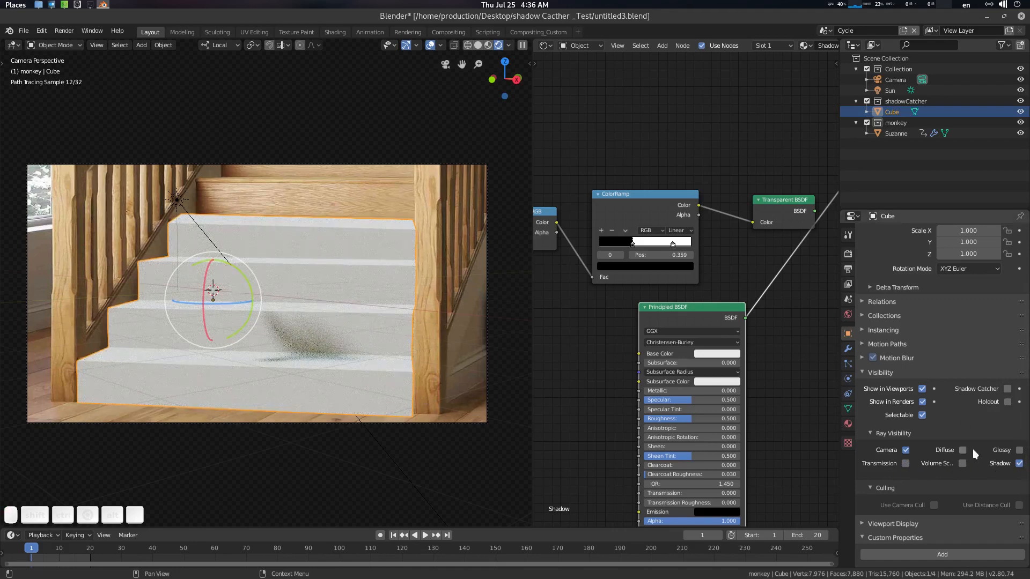
click(1019, 463)
click(1008, 389)
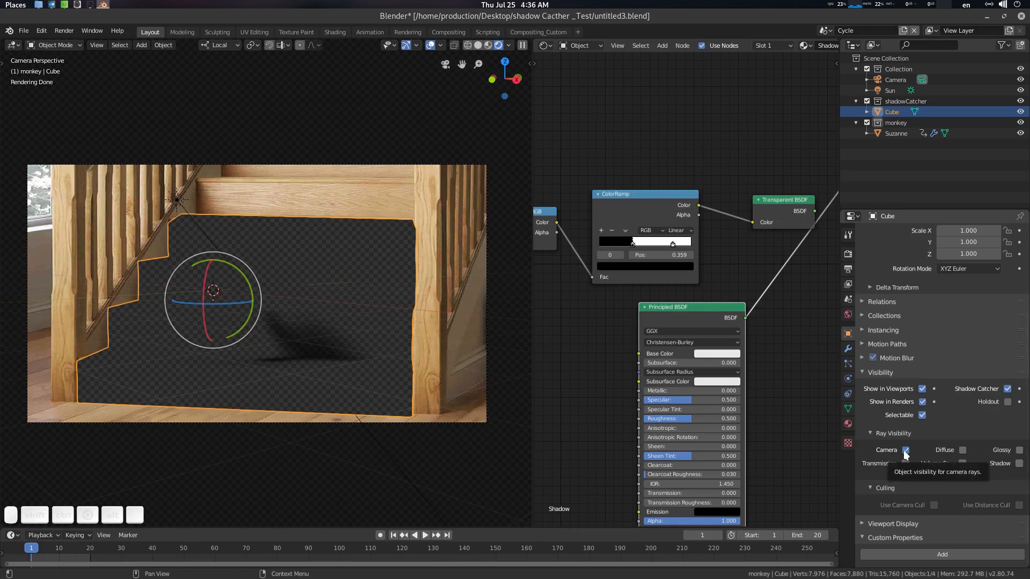
key(alt+a)
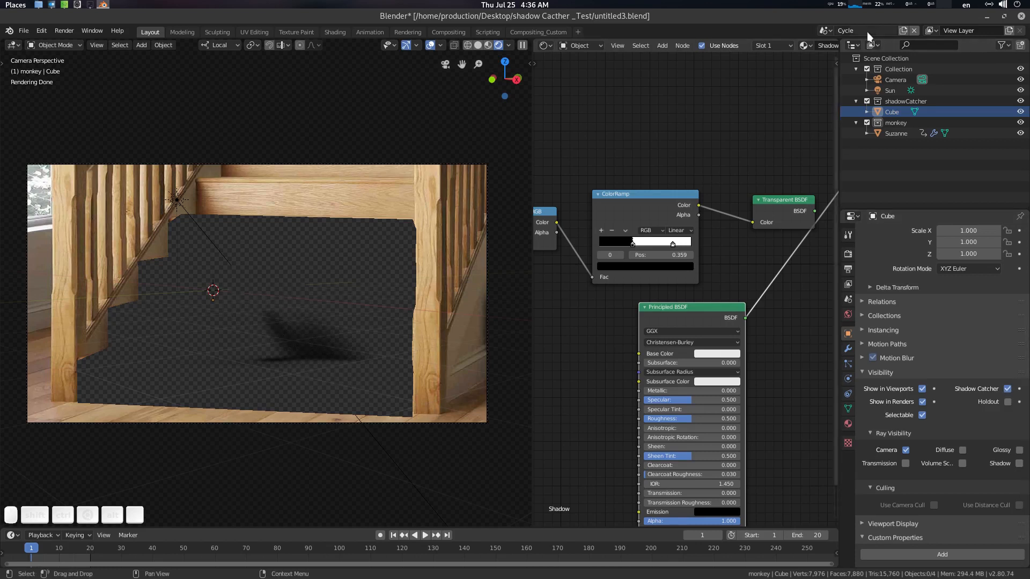
Step: Save the file, collapse the shadowCatcher collection, and switch to the Evve scene
key(ctrl+s)
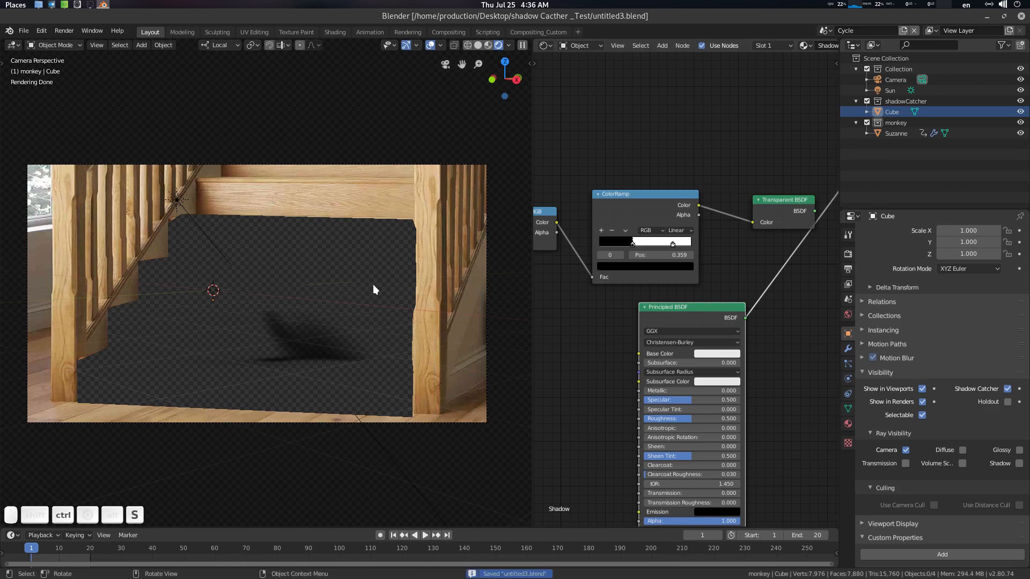
click(825, 30)
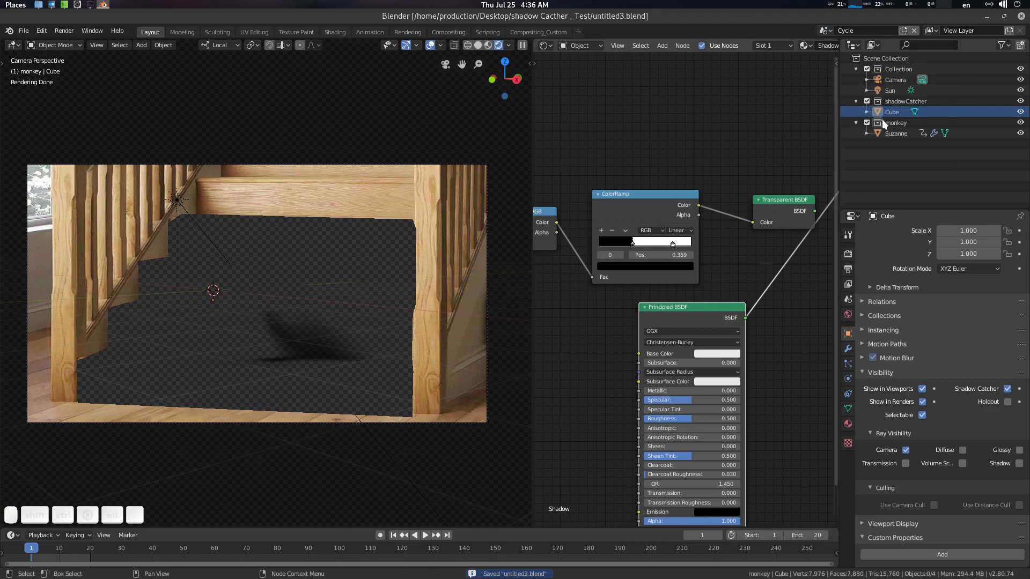
click(856, 101)
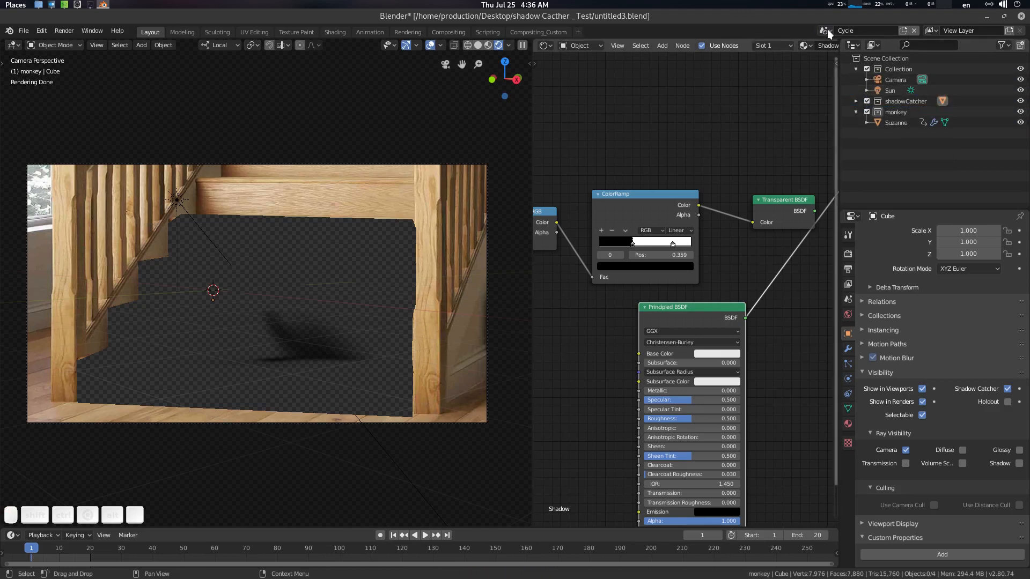
click(826, 30)
click(837, 67)
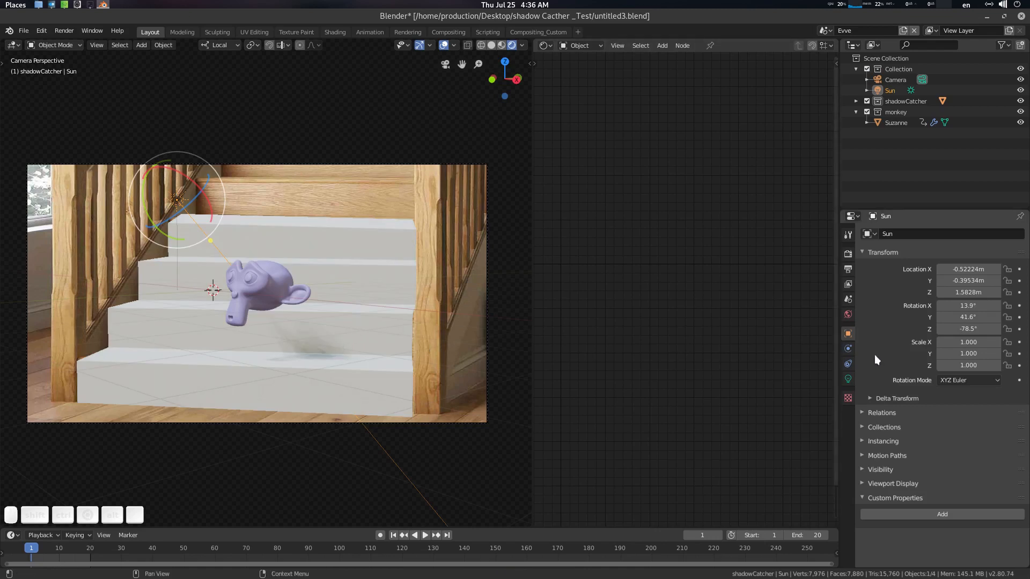
Step: Disable the shadowCatcher collection from the Evve scene's view layer and save the file
click(375, 312)
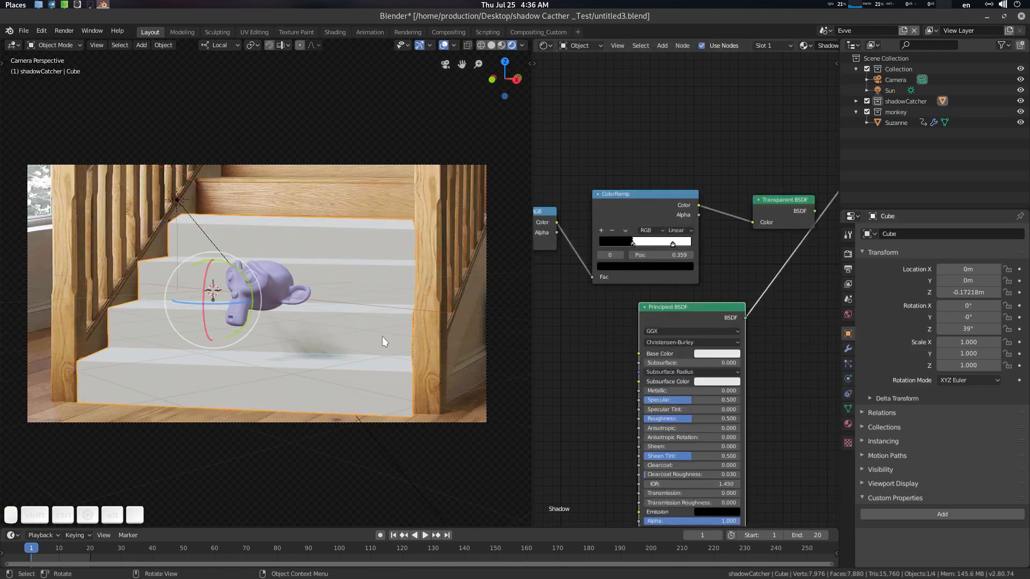
click(856, 111)
click(906, 102)
right_click(905, 102)
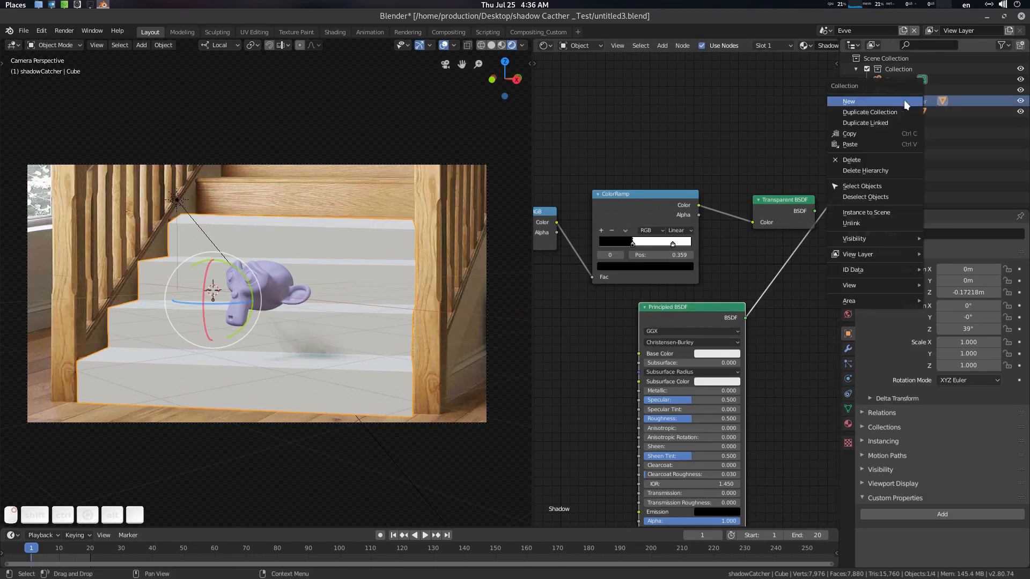
mouse_move(880, 256)
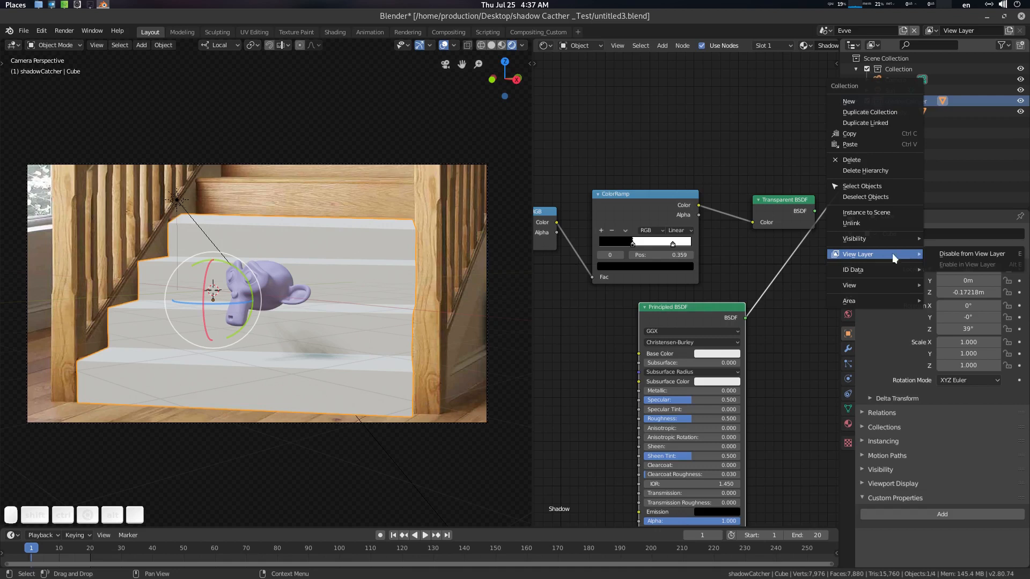
click(957, 253)
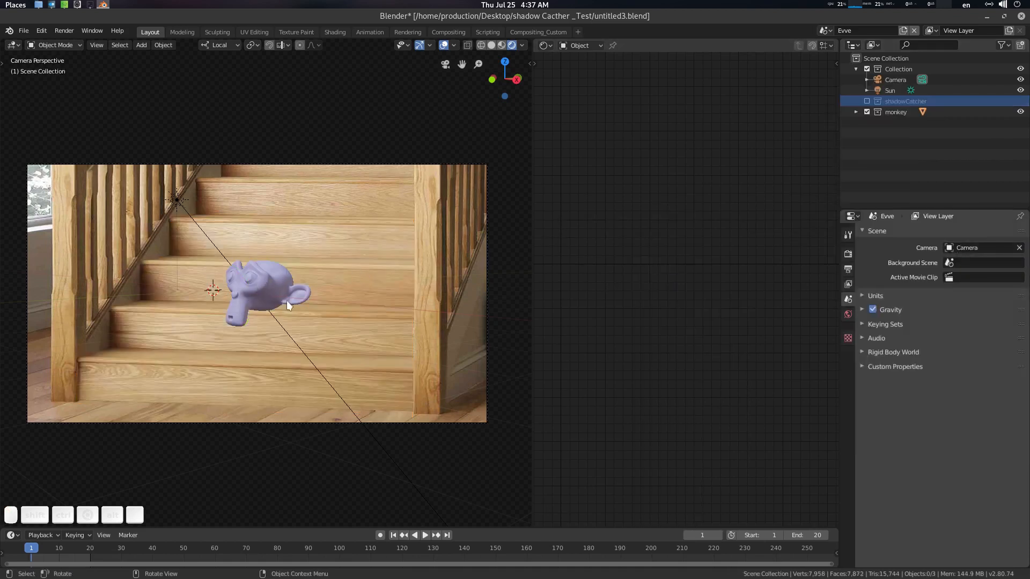
key(alt+a)
key(ctrl+s)
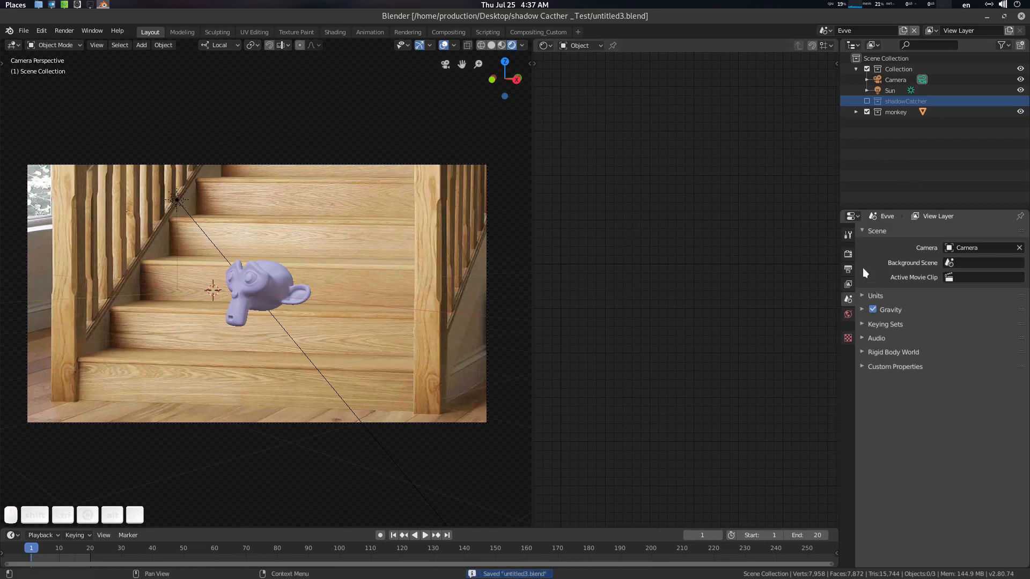
Step: Switch to the Cycle scene and collapse the stair cube's Visibility settings
click(831, 32)
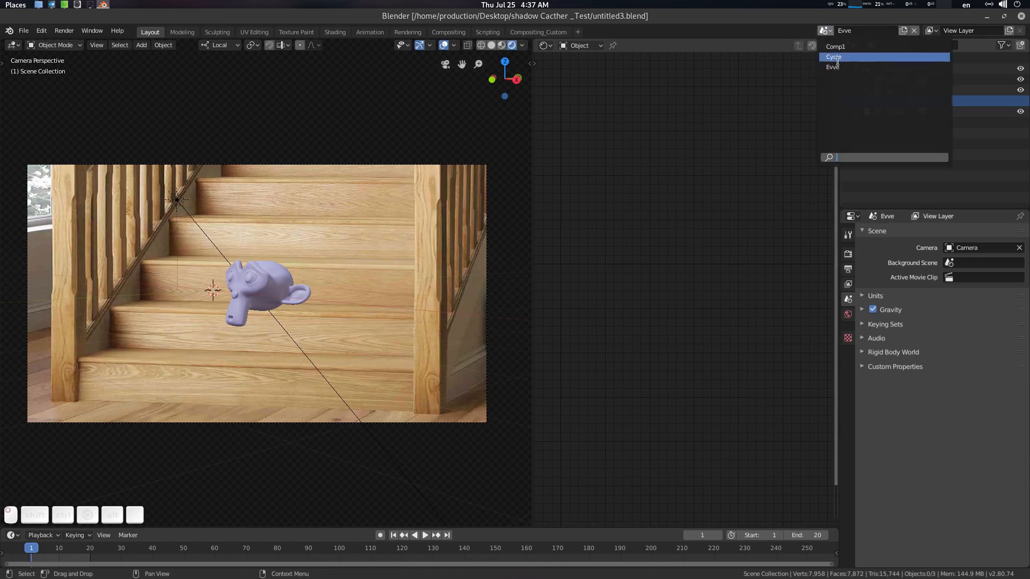
click(845, 57)
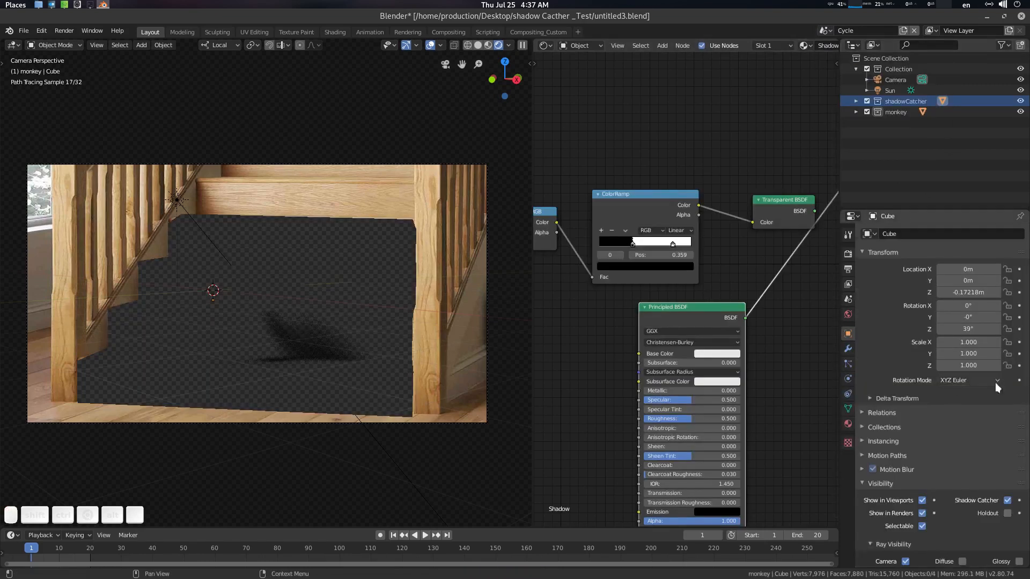
scroll(983, 459, down, 4)
scroll(972, 430, down, 1)
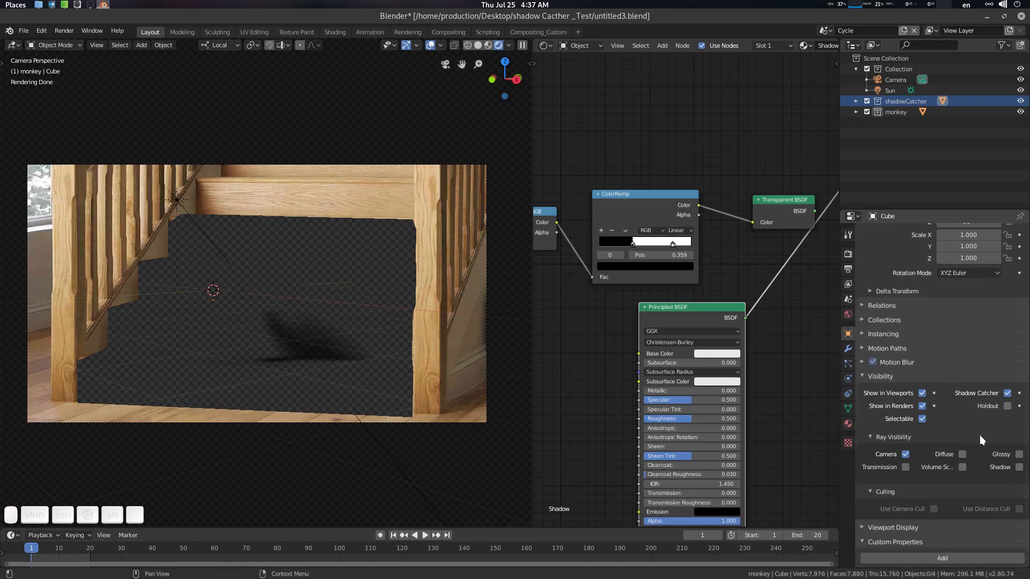
click(887, 375)
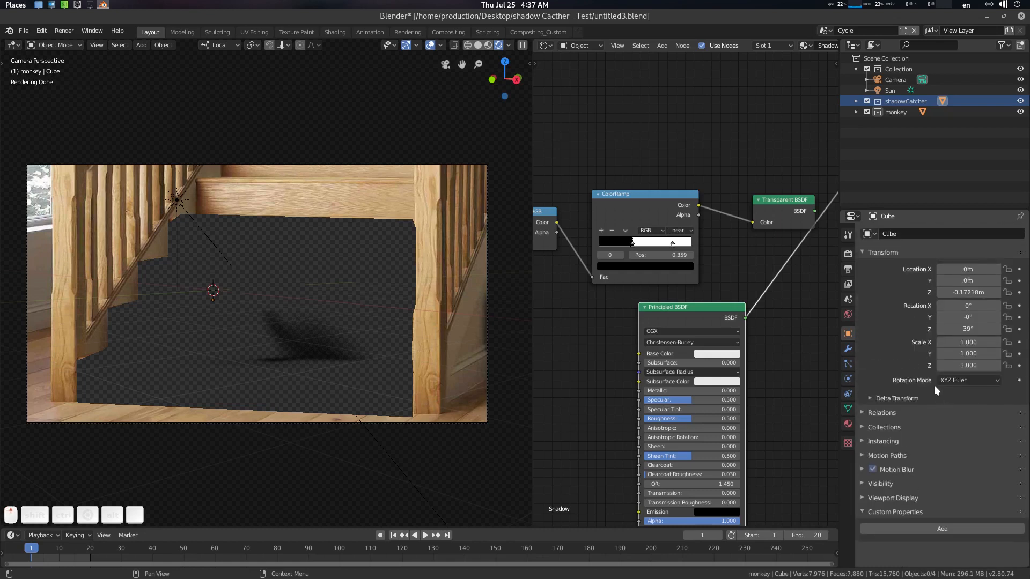
Step: Set the Cycle scene's render and viewport samples to 16 and preview the shadow at frame 4
click(848, 256)
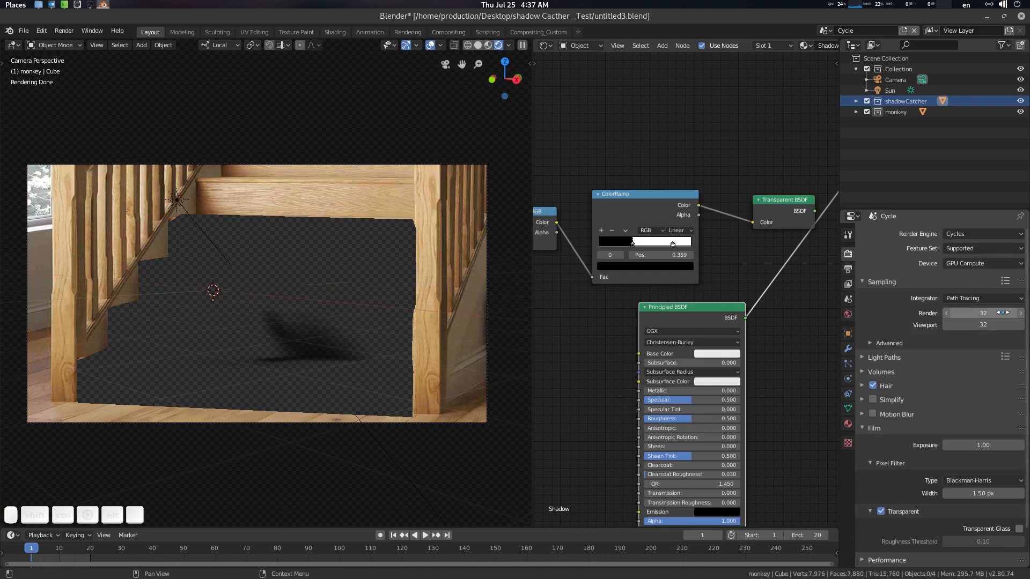
click(1002, 312)
text(16)
key(Return)
click(44, 549)
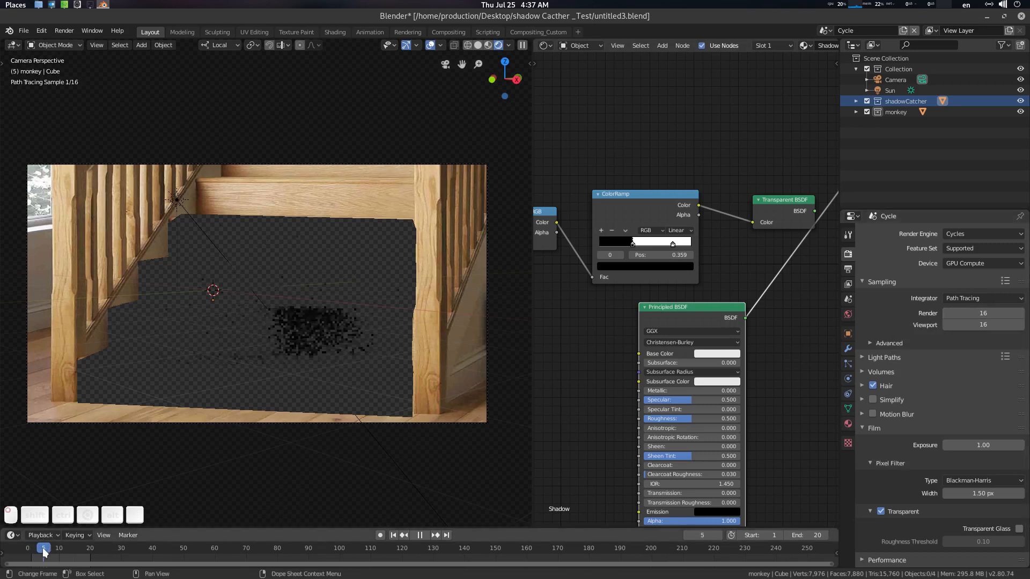
drag(44, 550, 42, 551)
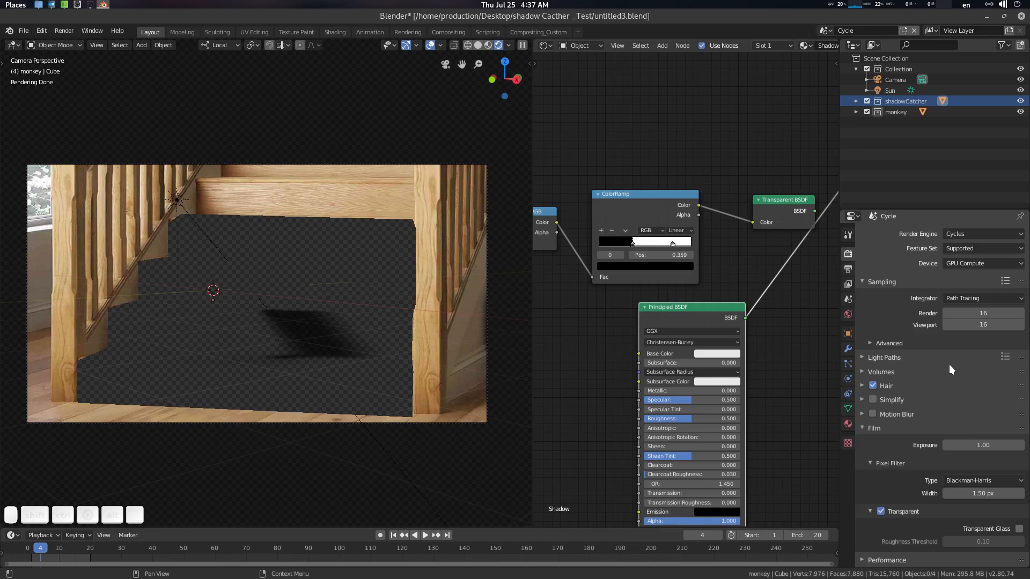
Step: Apply the Direct Light preset to the Cycles light paths and preview the shadow at frame 5
scroll(951, 366, down, 2)
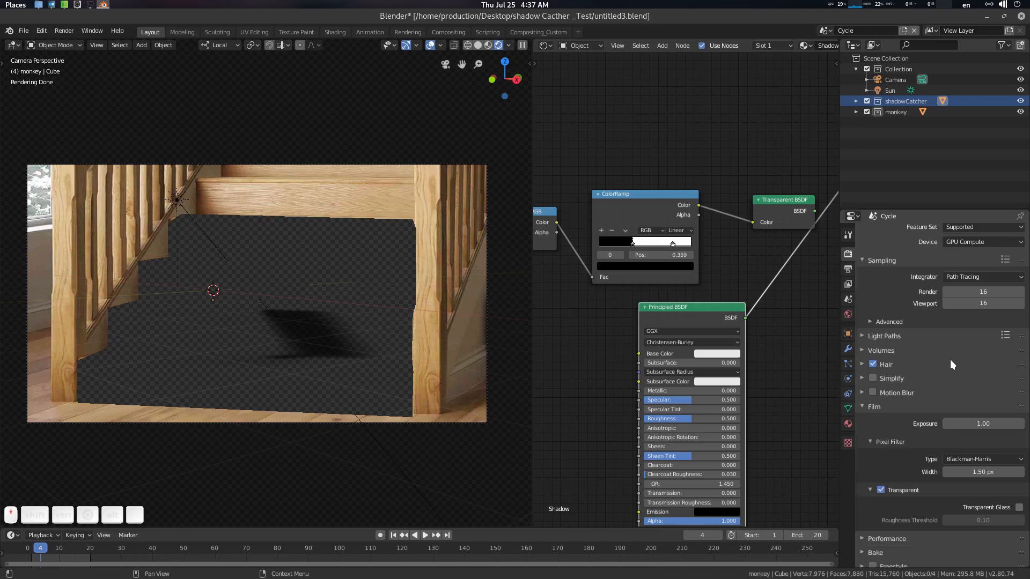
scroll(956, 377, down, 2)
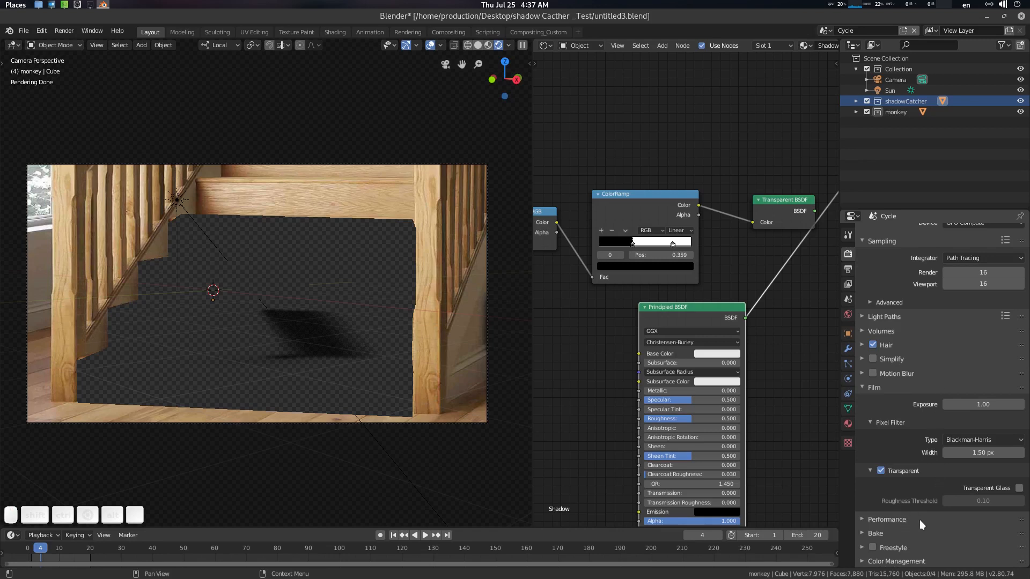
scroll(942, 458, up, 3)
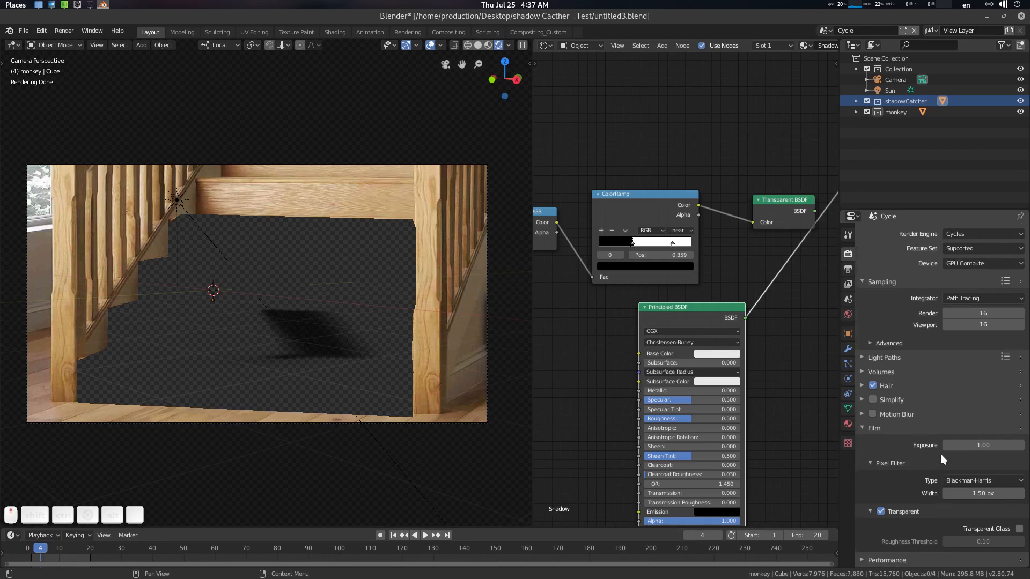
click(896, 356)
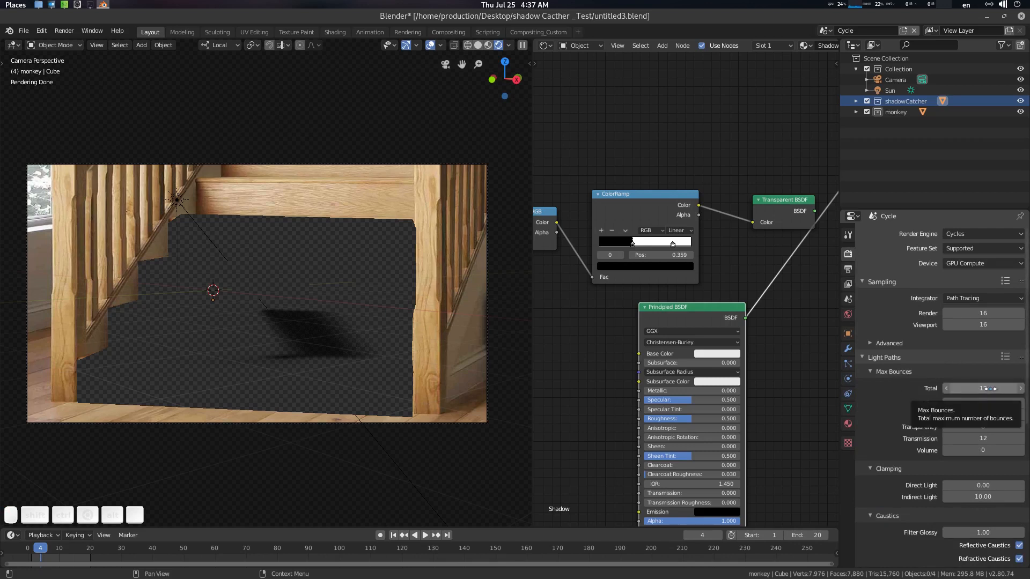
click(1005, 356)
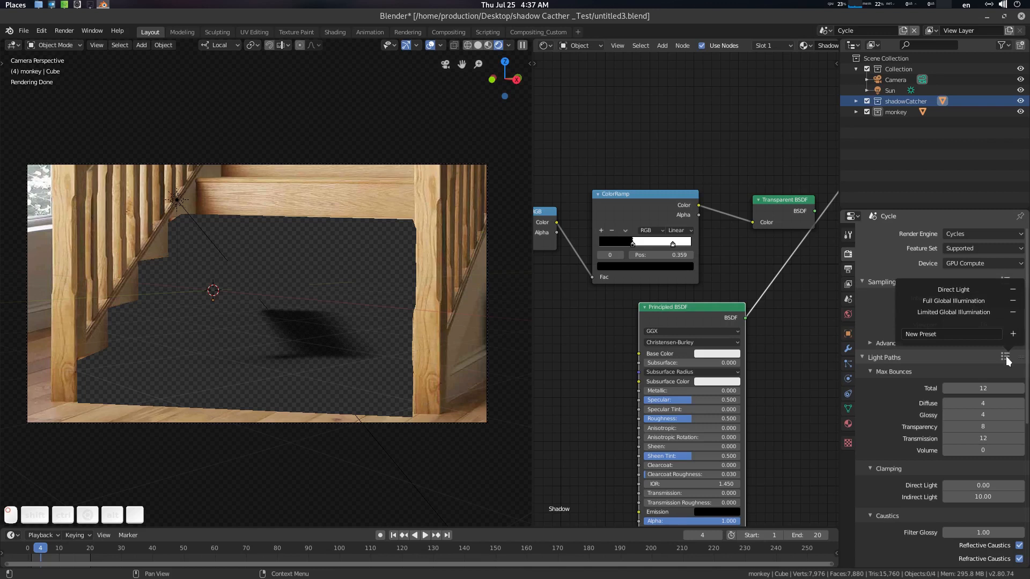
click(970, 292)
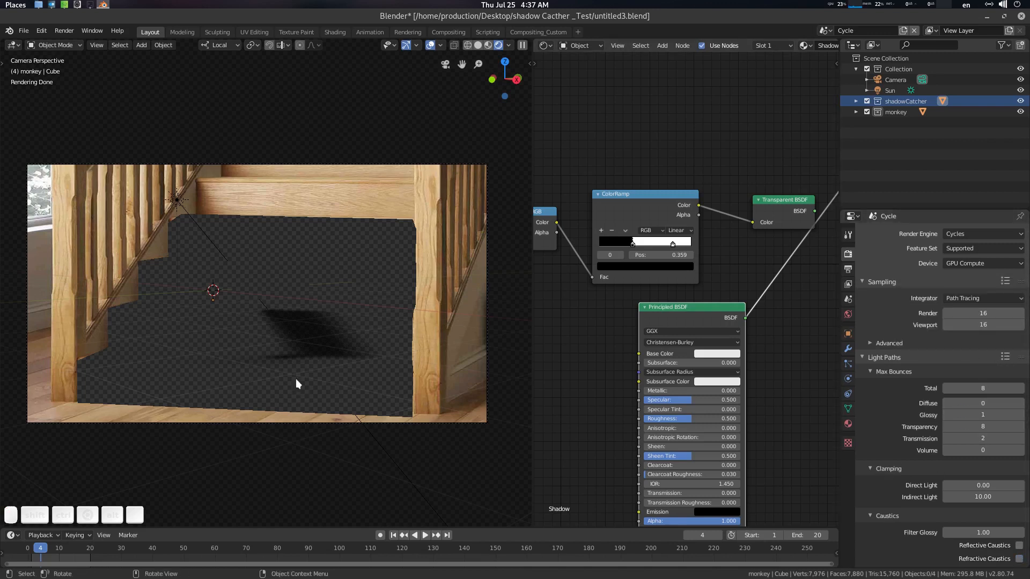
click(44, 546)
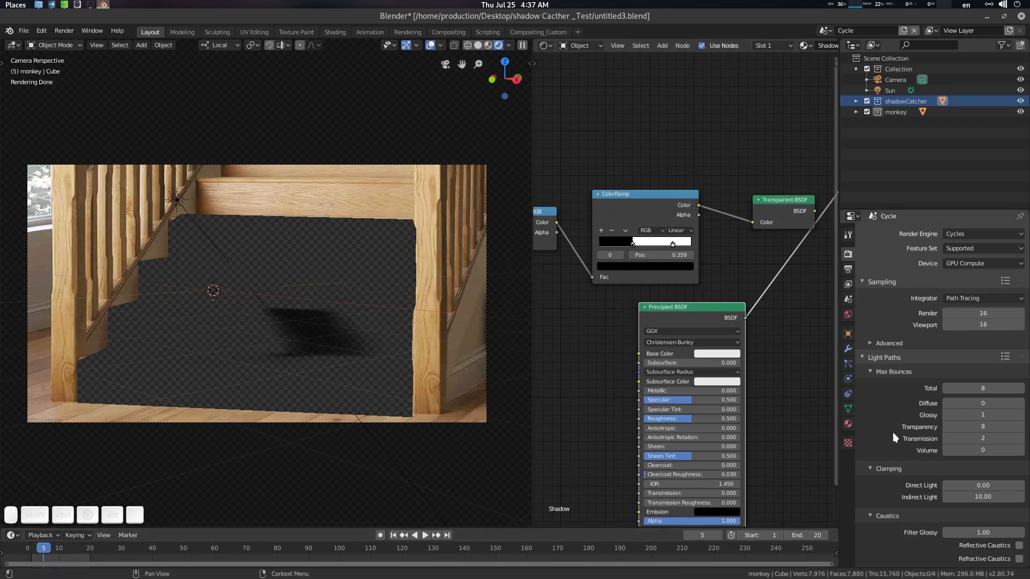
Step: Set the total max bounces to 1 and preview the shadow at frame 5
click(1003, 386)
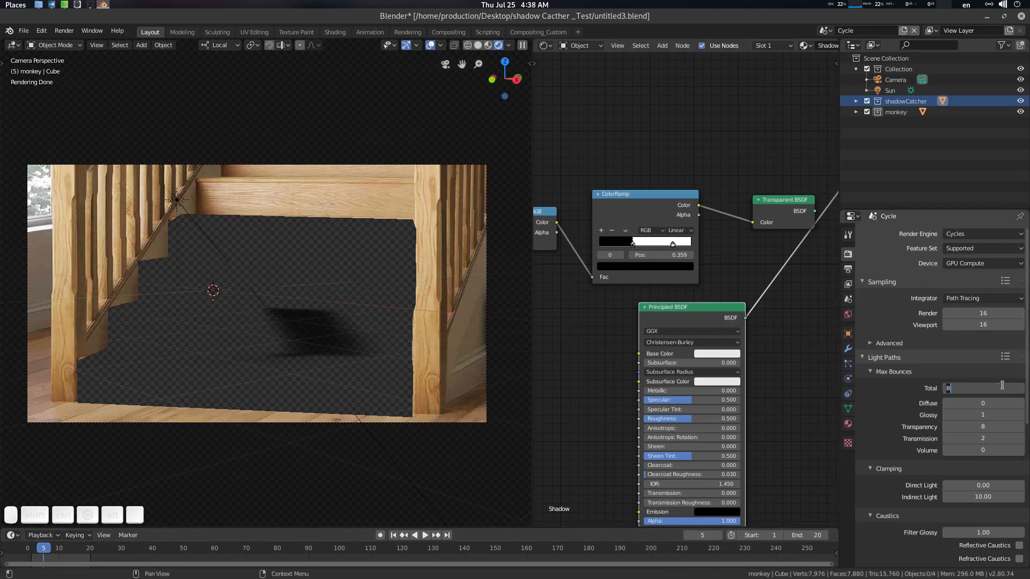
key(Return)
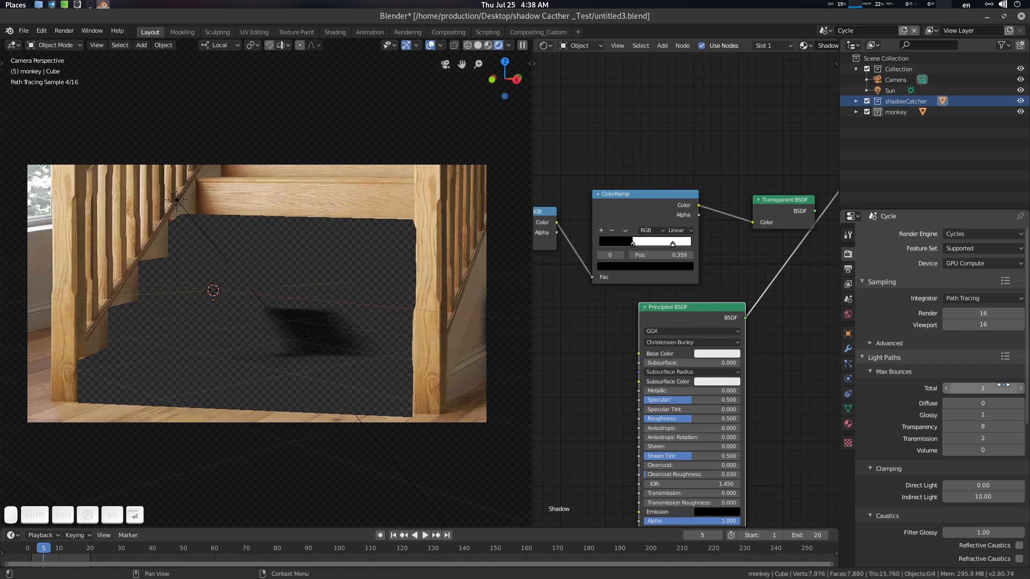
click(50, 548)
mouse_move(49, 545)
mouse_down()
mouse_move(60, 547)
mouse_move(46, 548)
mouse_up()
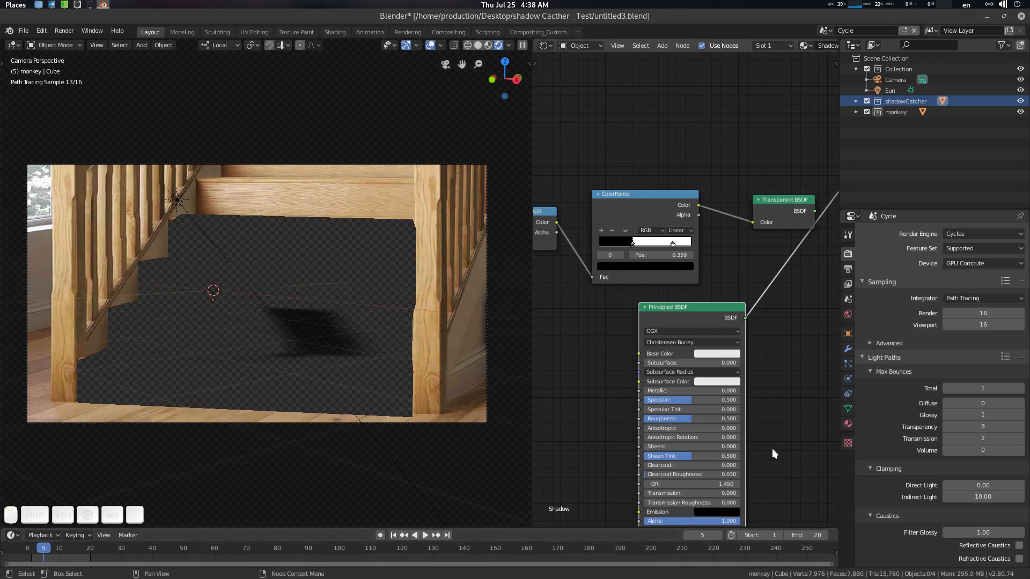
Step: Set the Glossy, Transparency, Transmission and Volume max bounces to 0 and refresh the shadow preview at frame 5
click(998, 414)
text(0)
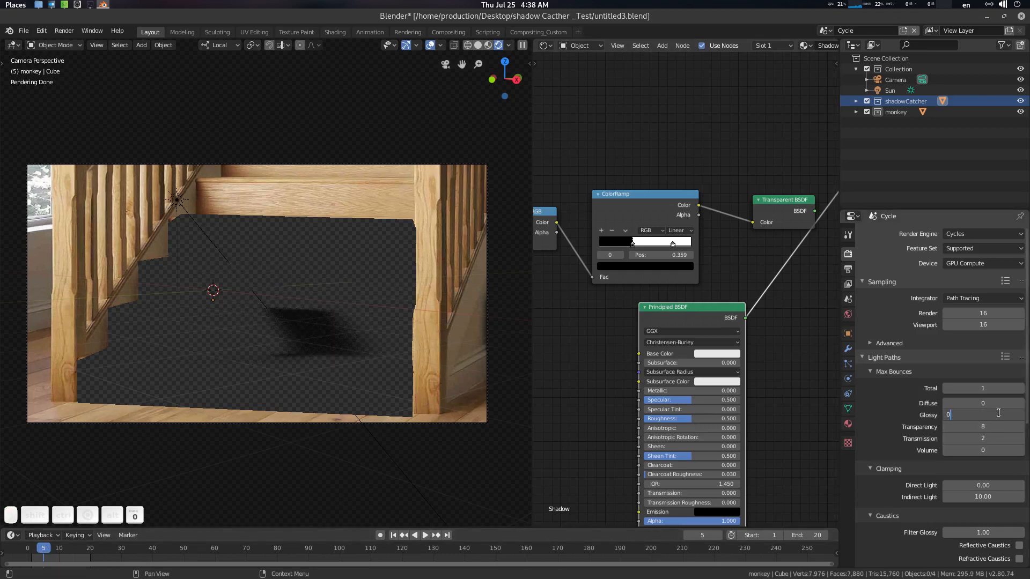
key(Tab)
text(0)
key(Tab)
text(0)
key(Tab)
text(0)
key(Return)
drag(45, 555, 45, 554)
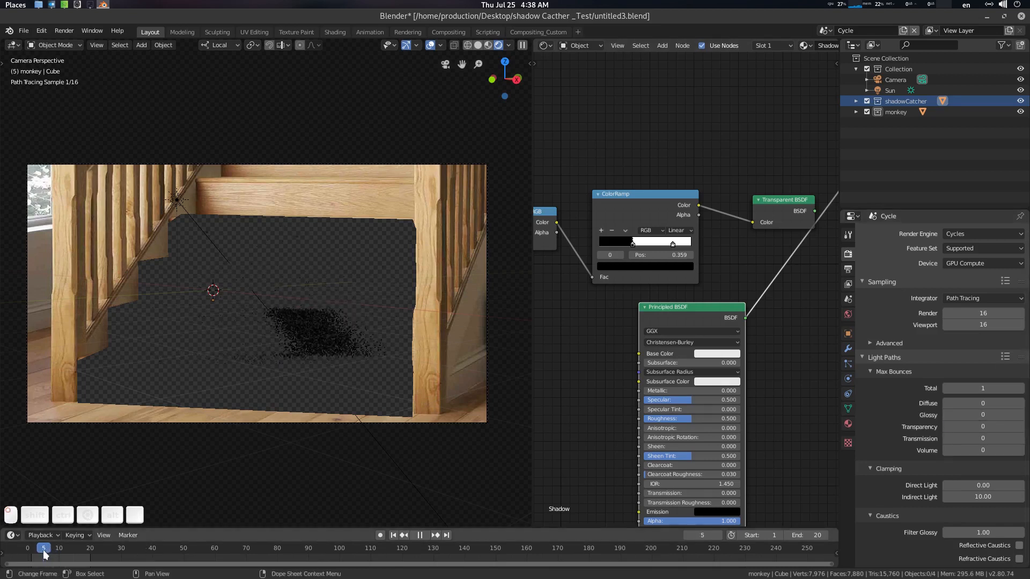
Step: Set the caustics Filter Glossy value to 0
scroll(870, 395, down, 2)
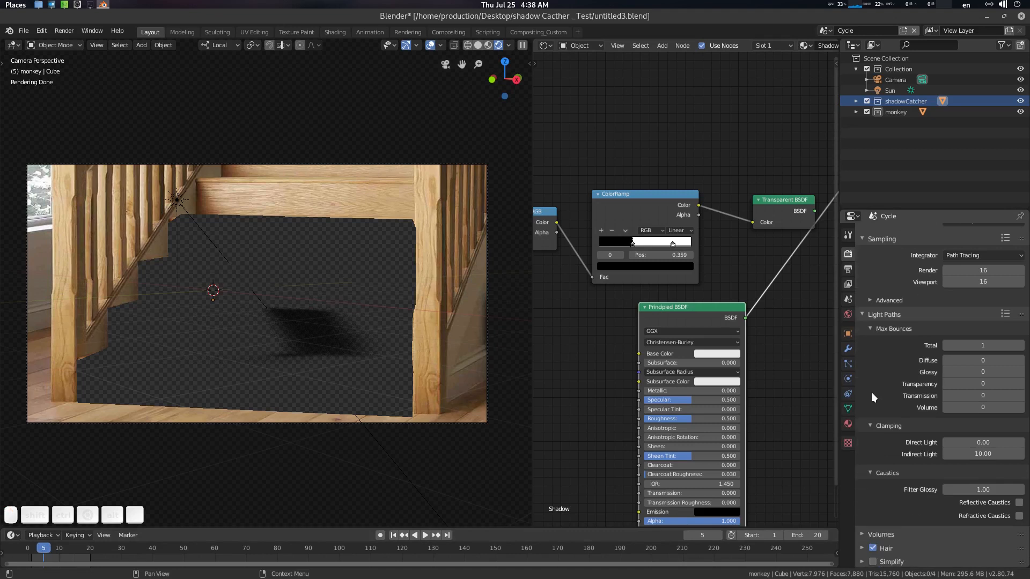
scroll(912, 471, down, 2)
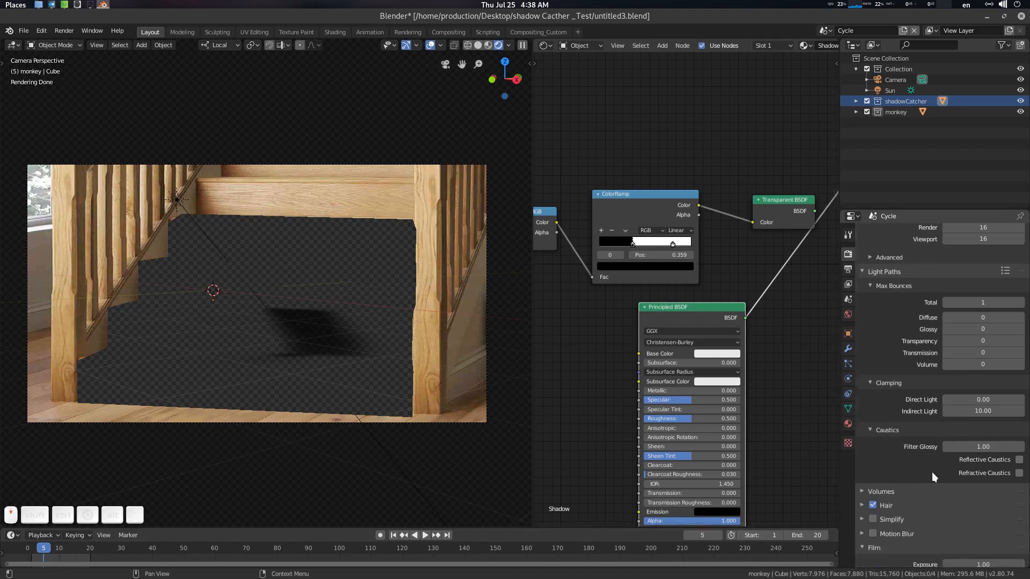
double_click(985, 446)
text(0)
key(Return)
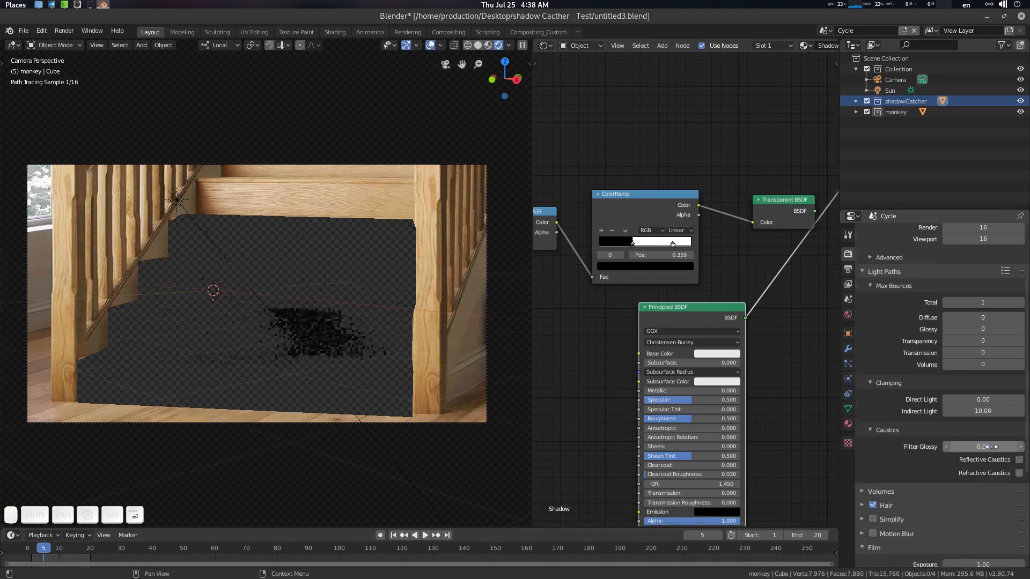
Step: Review the Cycles Film and Performance settings, including threads, tiles and acceleration structure
scroll(913, 455, down, 6)
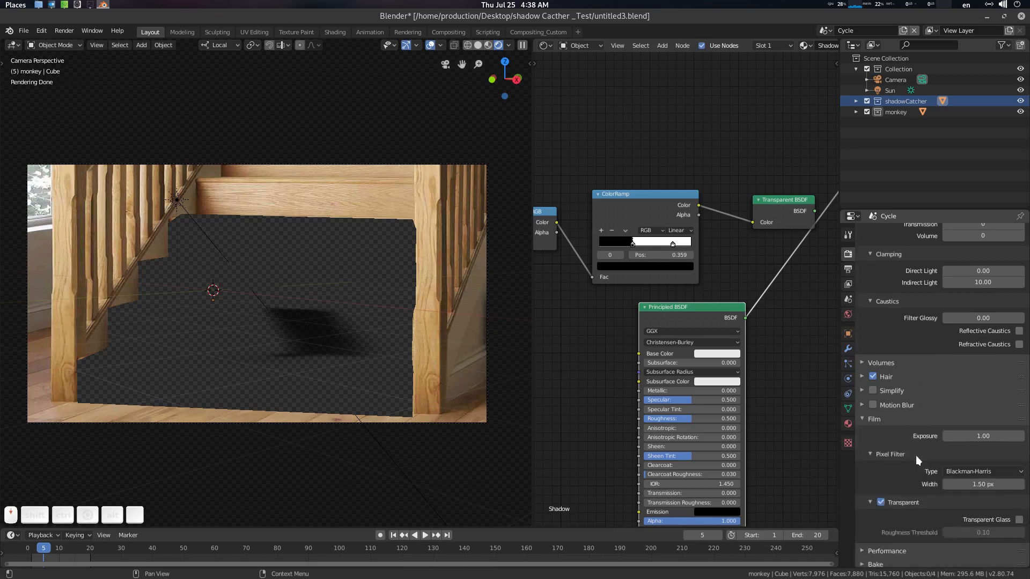
scroll(916, 455, down, 2)
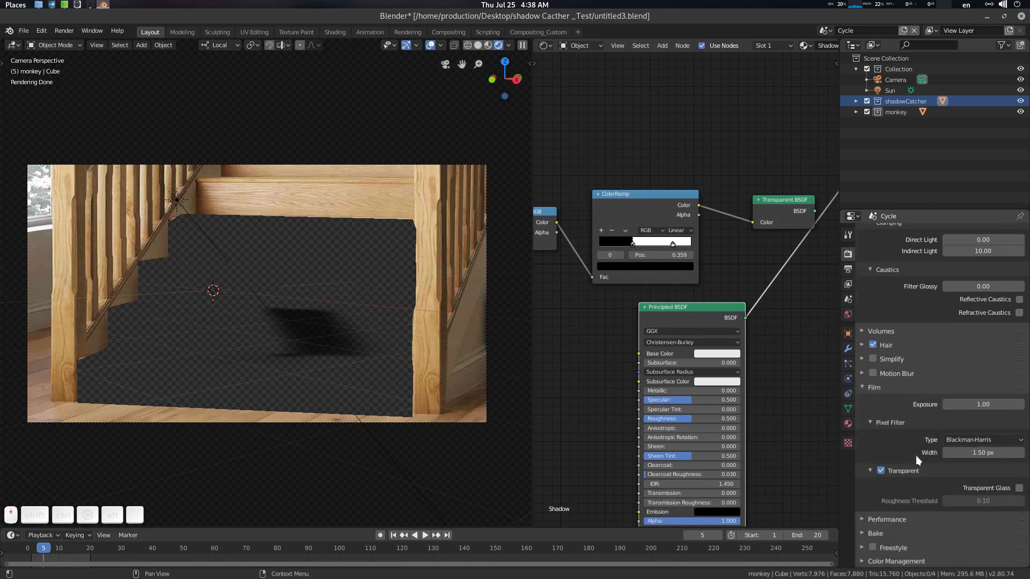
click(904, 520)
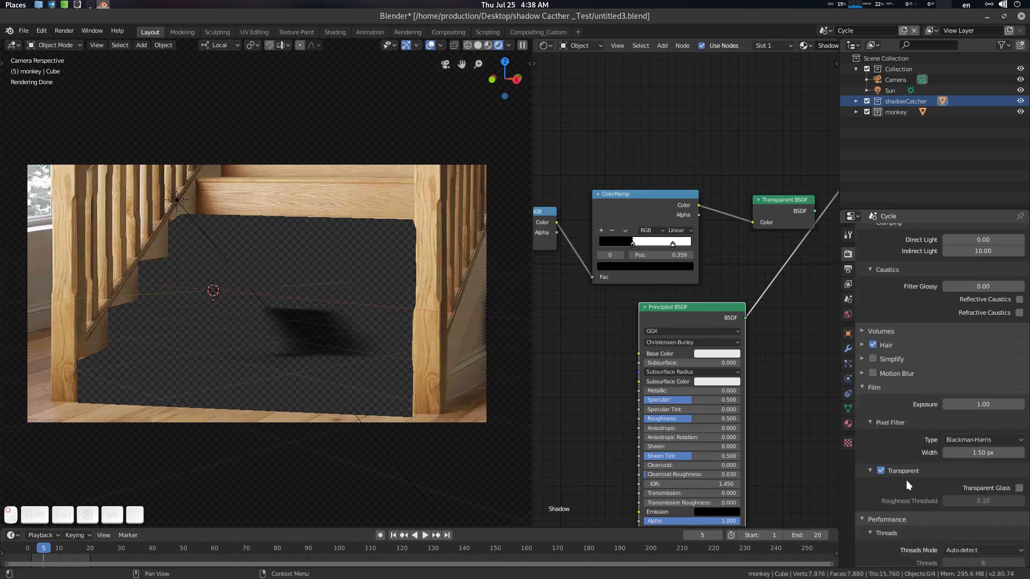
scroll(906, 480, down, 7)
scroll(905, 480, down, 2)
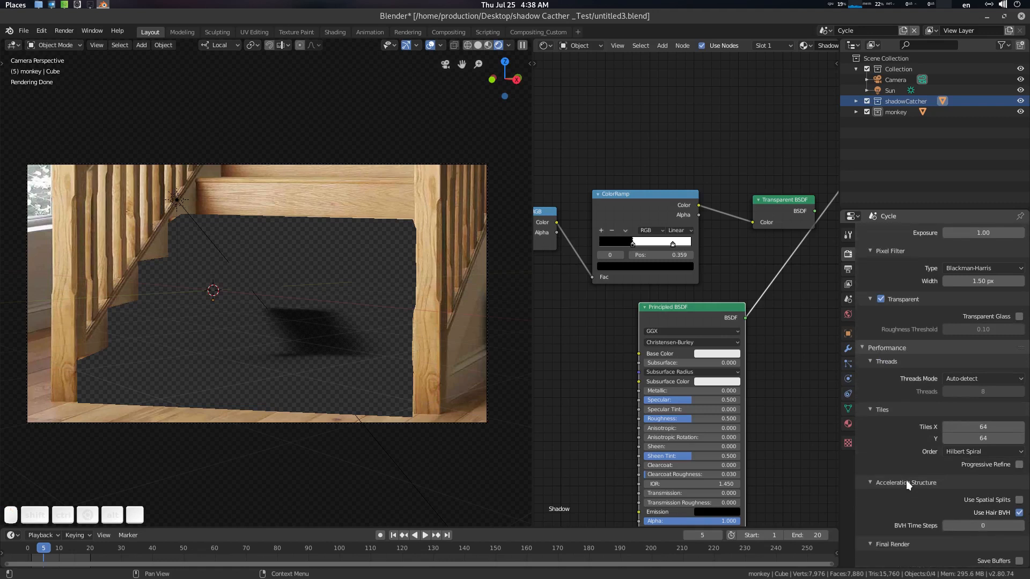
scroll(906, 481, down, 4)
scroll(906, 481, up, 15)
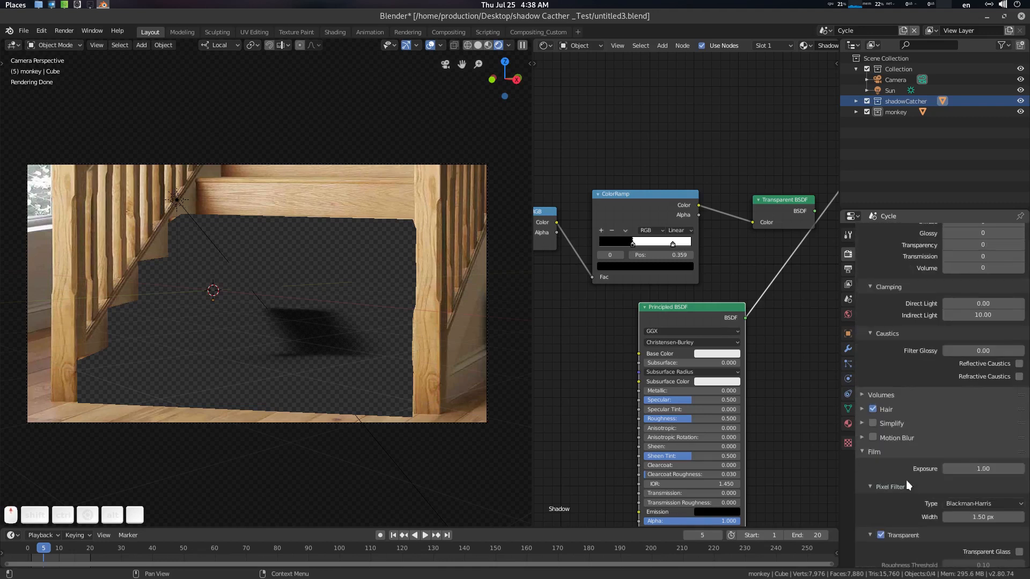
scroll(974, 366, up, 6)
scroll(974, 366, up, 2)
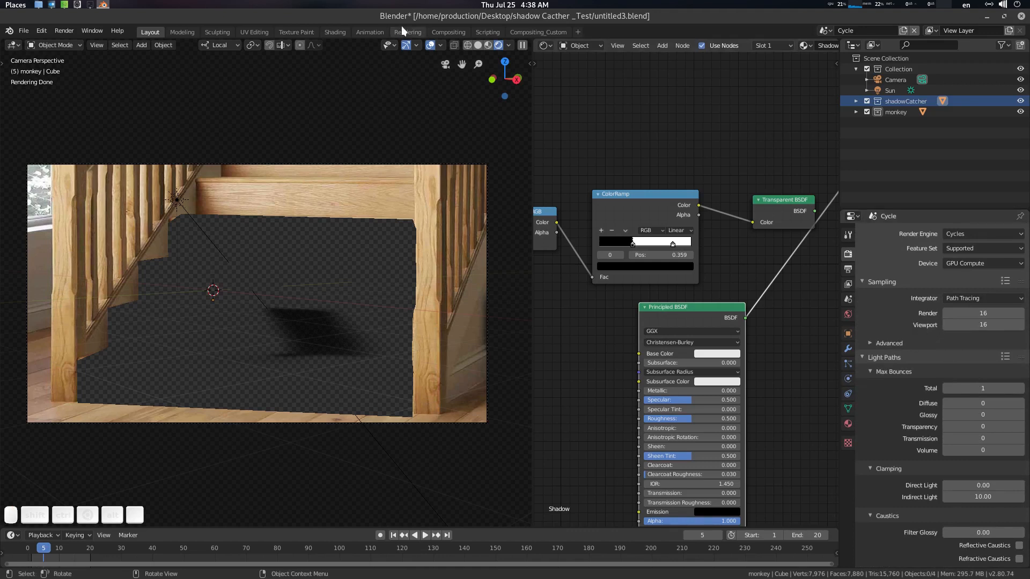
Step: Save the file and rename the Cycle scene to ShadowCatcher
ctrl+click(343, 204)
key(ctrl+s)
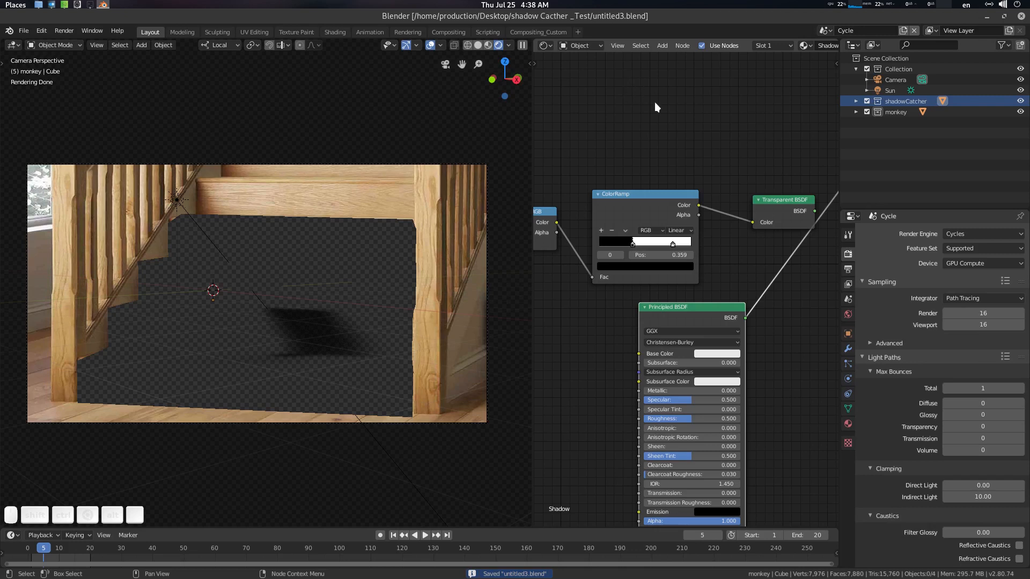
click(824, 30)
click(826, 31)
click(854, 34)
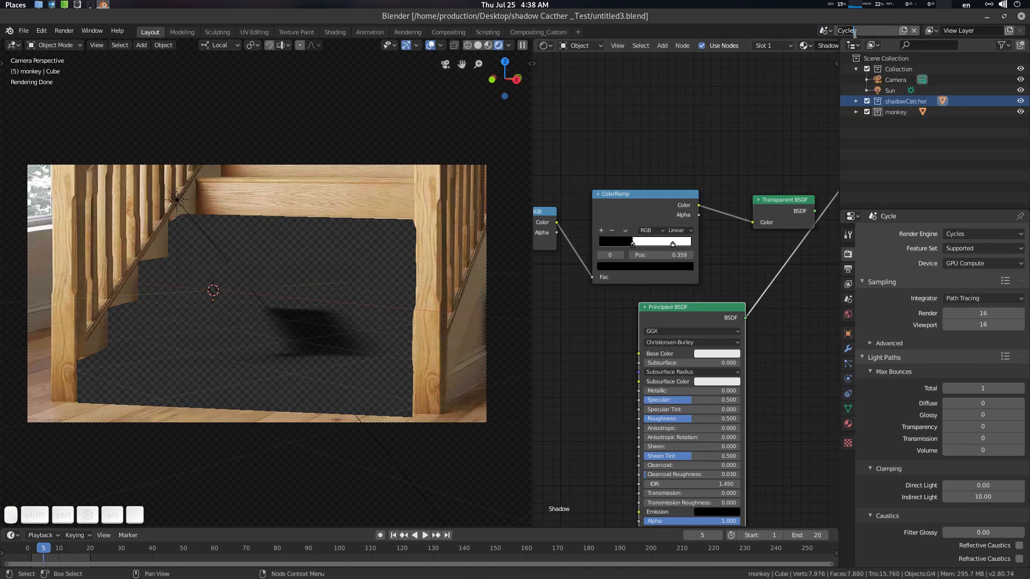
text(ShadowCatcher)
key(Return)
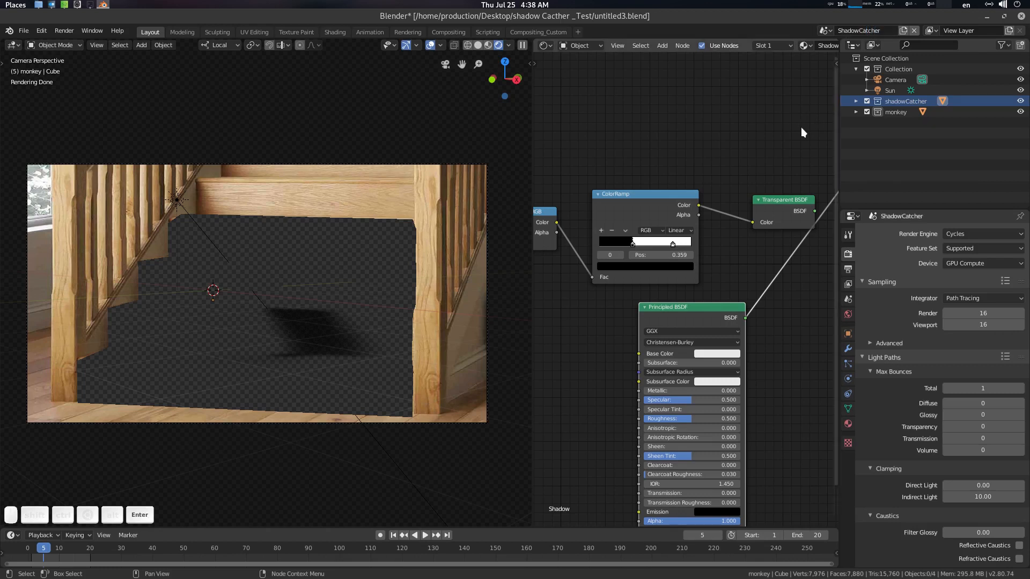
Step: Delete the default cube from the Comp1 scene and save the file
click(826, 31)
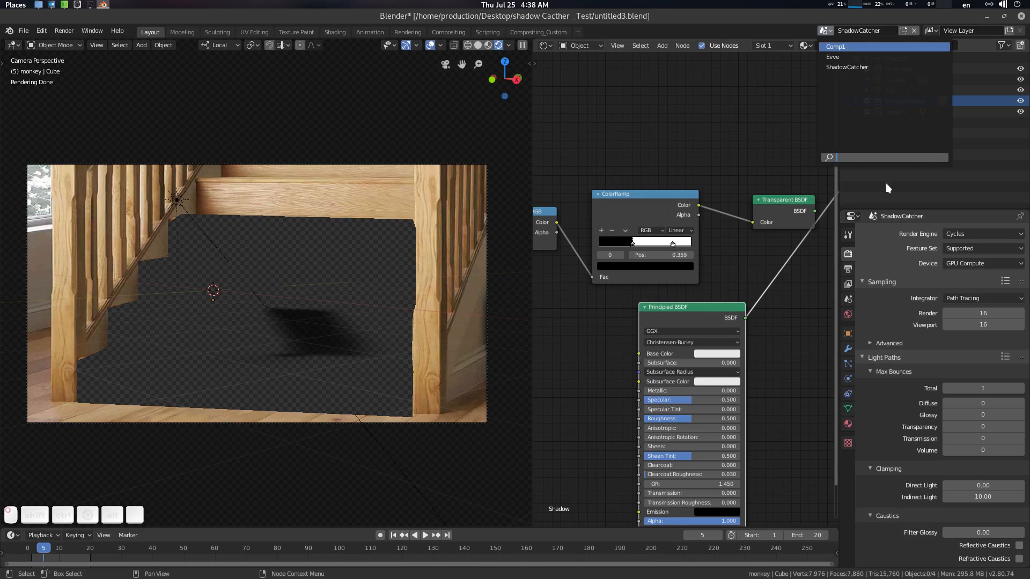
key(Return)
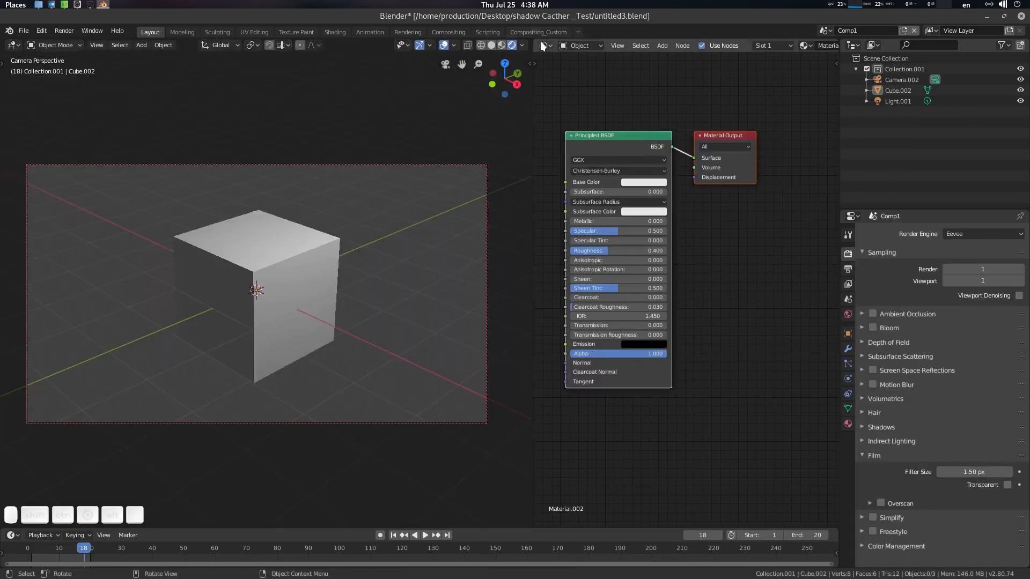
click(320, 262)
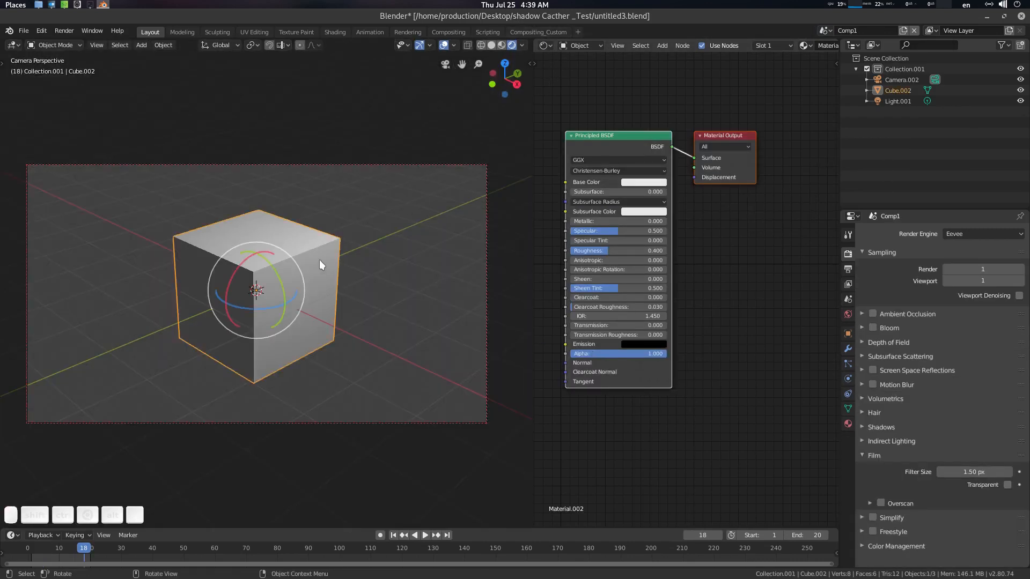
key(Delete)
key(ctrl+s)
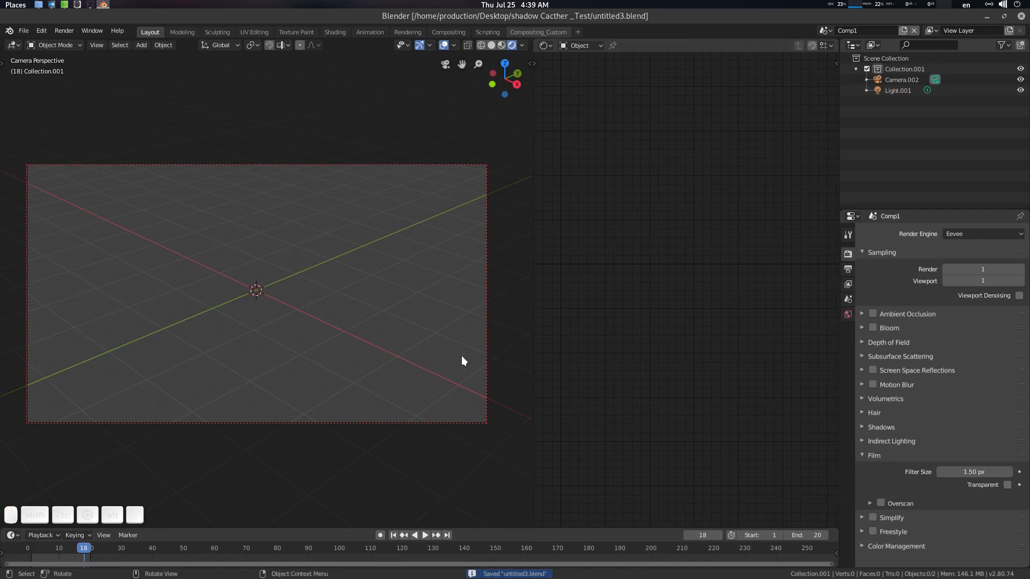
Step: Switch to the Compositing_Custom workspace and delete the Render Layers node from the Comp1 node tree
key(ctrl+Page_Up)
middle_drag(445, 434, 572, 477)
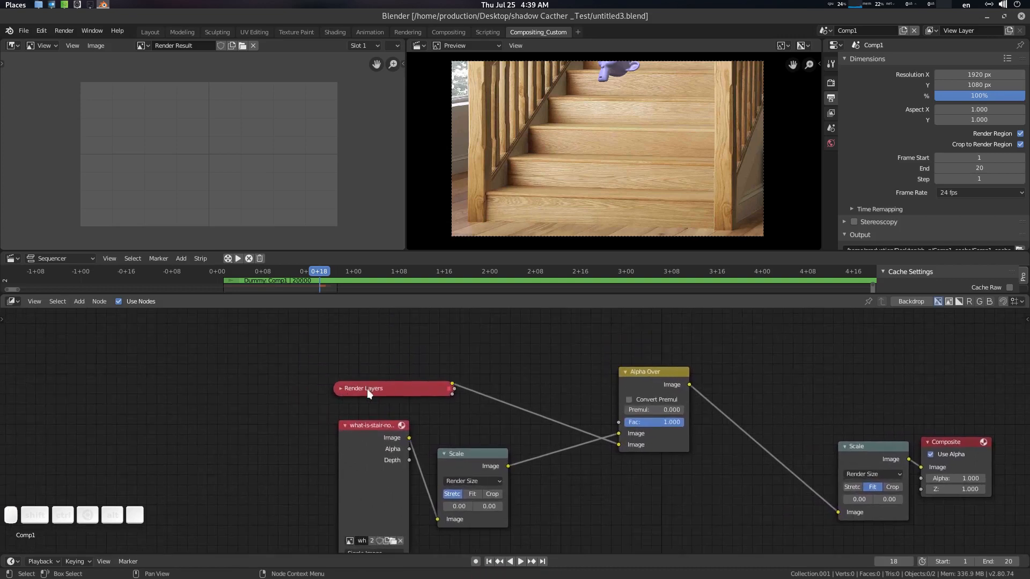
drag(369, 393, 318, 366)
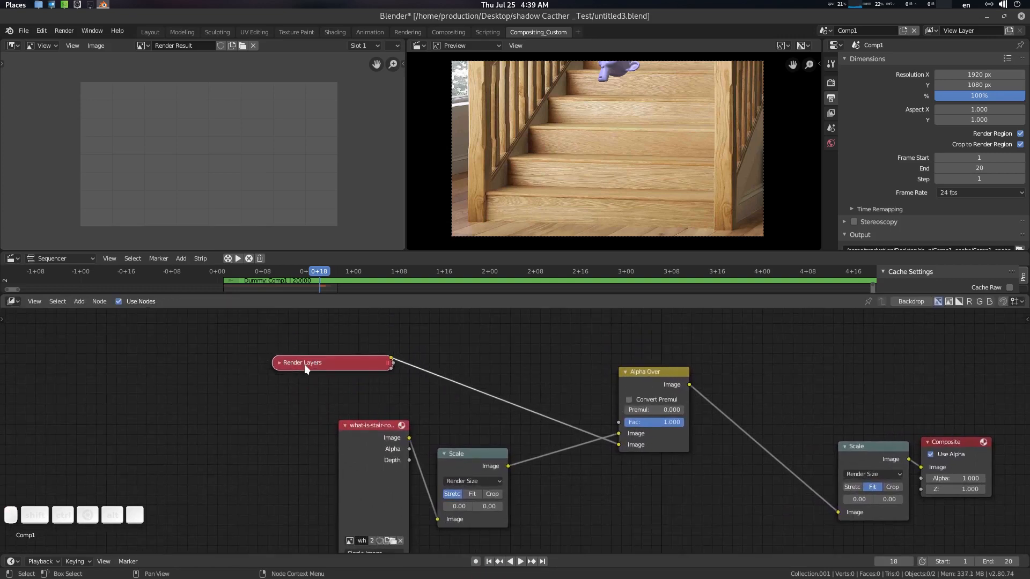
key(Delete)
Step: Move the staircase image, its Scale node and the Alpha Over node lower to free space above them
middle_drag(405, 383, 409, 390)
drag(381, 433, 426, 508)
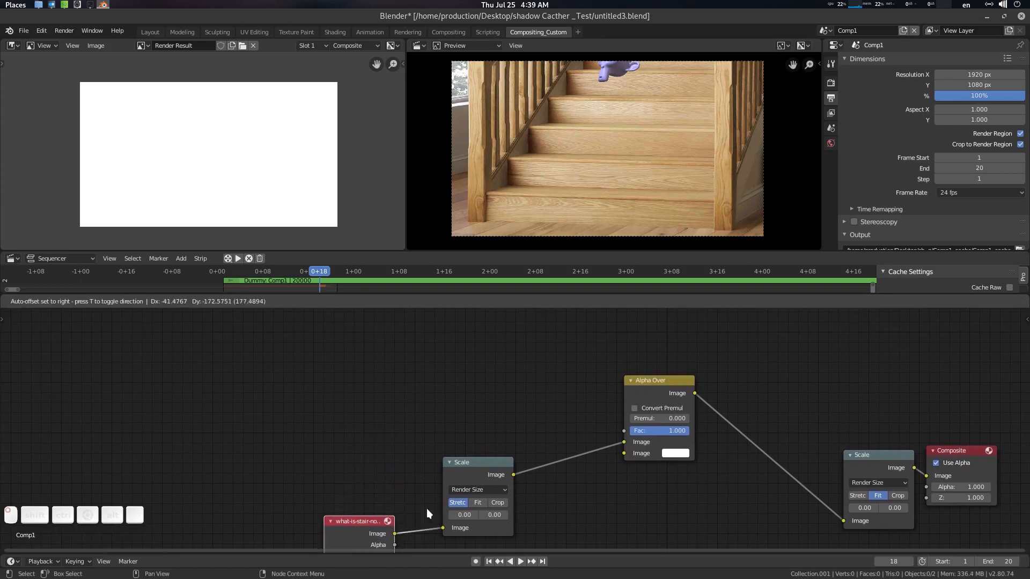
drag(477, 472, 490, 522)
middle_drag(509, 432, 524, 444)
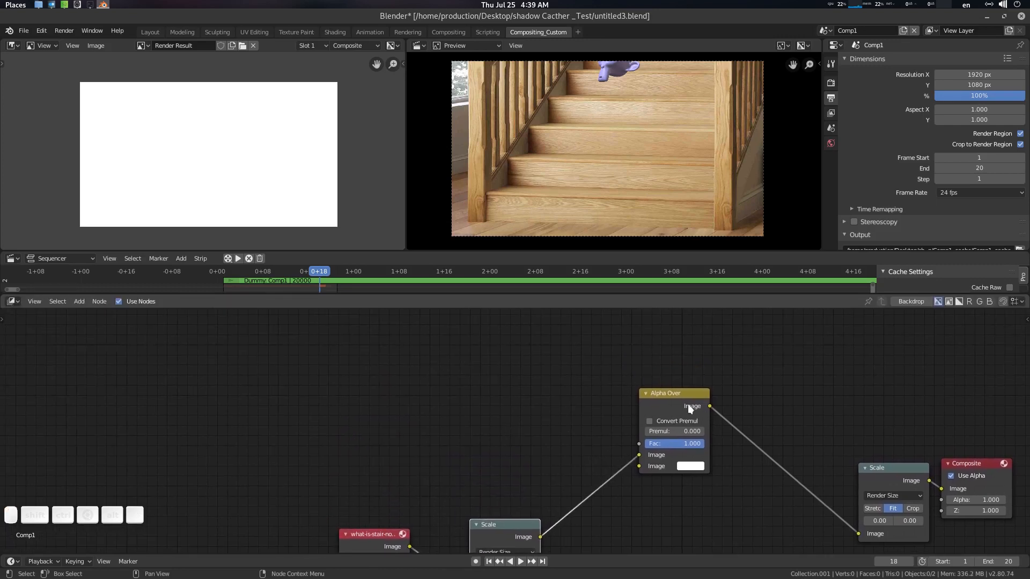
drag(688, 405, 715, 489)
middle_drag(430, 390, 434, 407)
scroll(390, 371, up, 4)
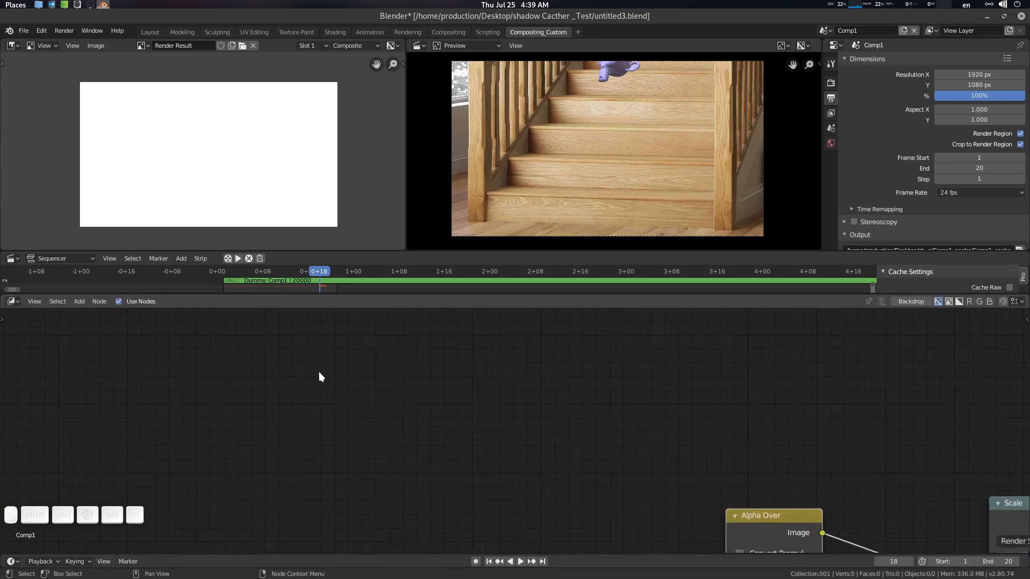
key(shift+a)
click(333, 391)
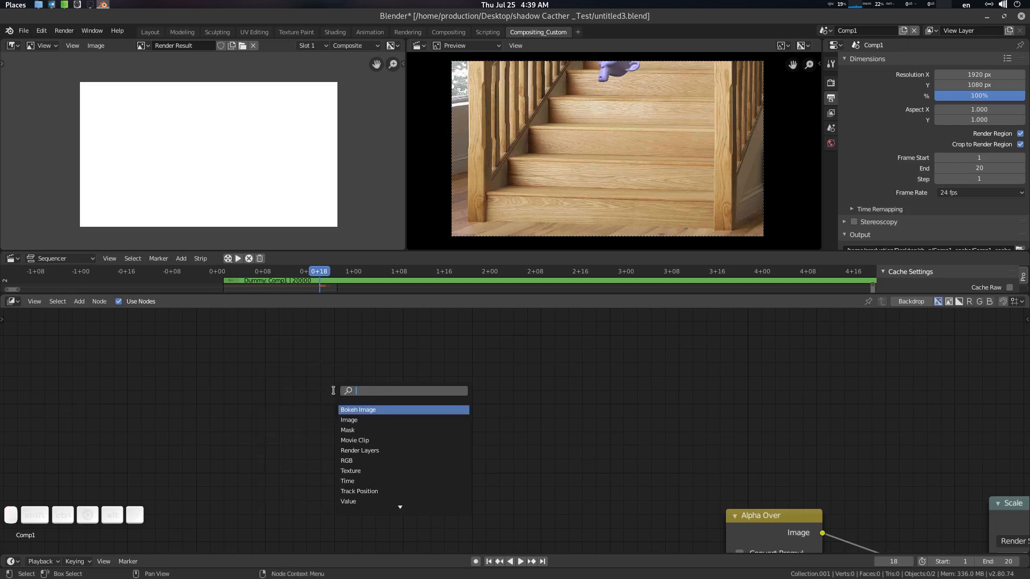
text(ima)
key(Down)
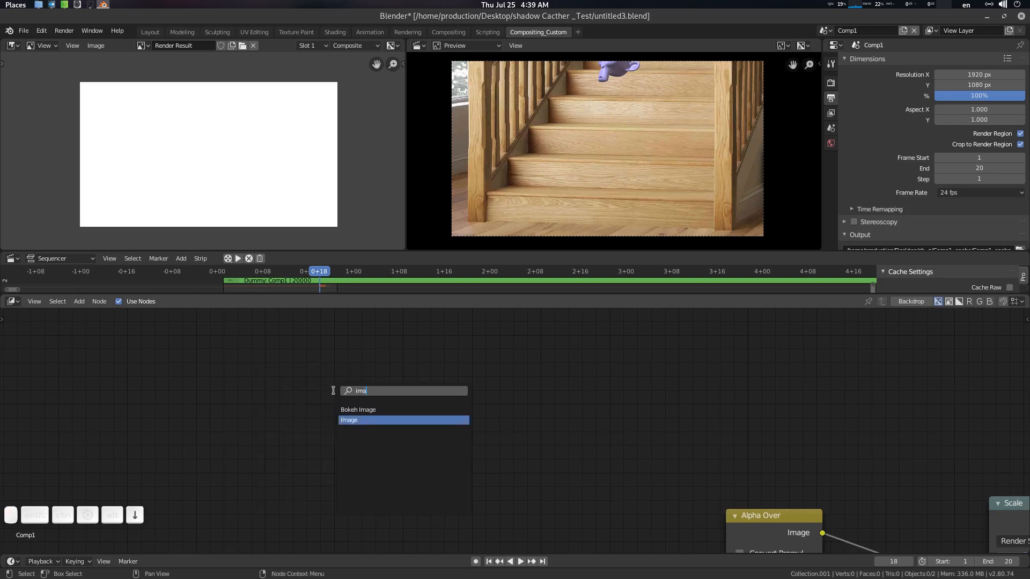
key(Return)
click(334, 354)
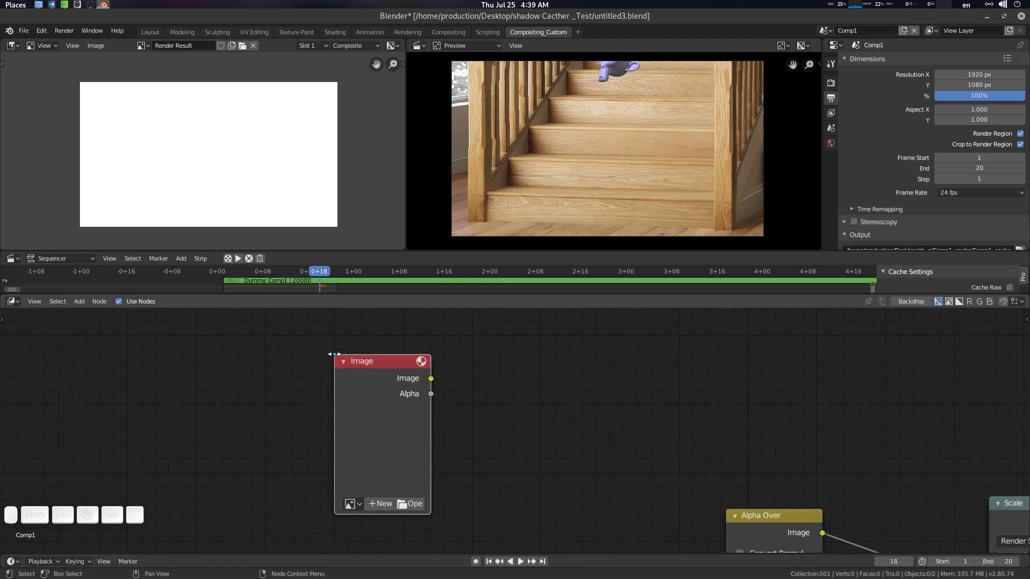
key(x)
Step: Add a Render Layers node above the staircase image node and set its scene to Evve
key(shift+a)
click(356, 375)
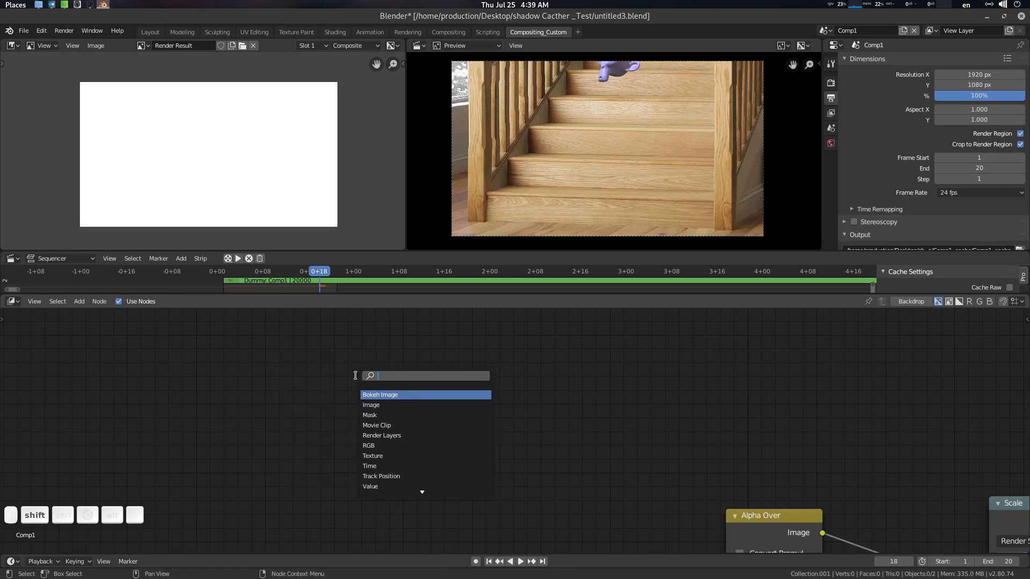
text(re)
key(Down)
key(Up)
key(Return)
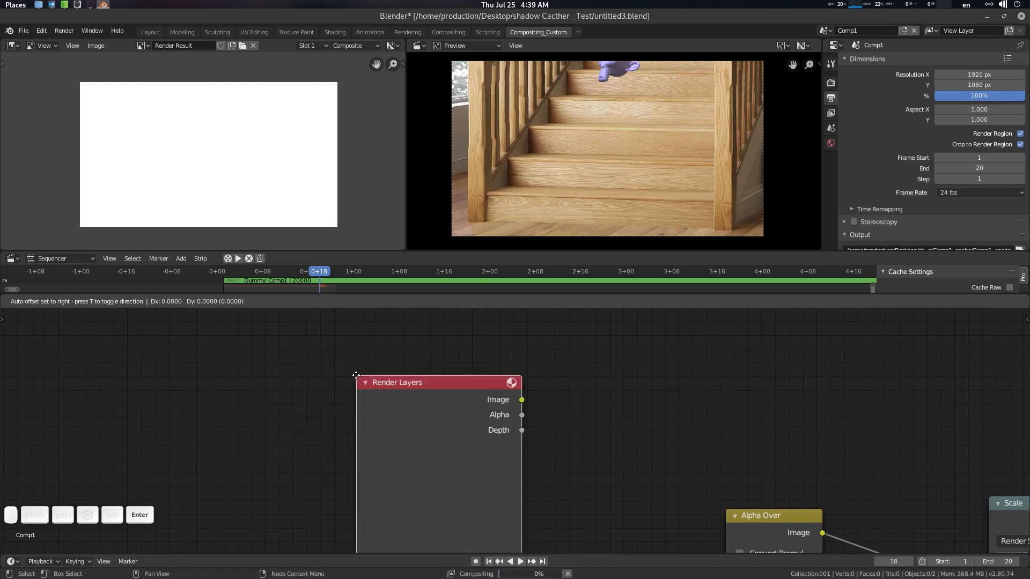
click(254, 311)
middle_drag(503, 460, 529, 374)
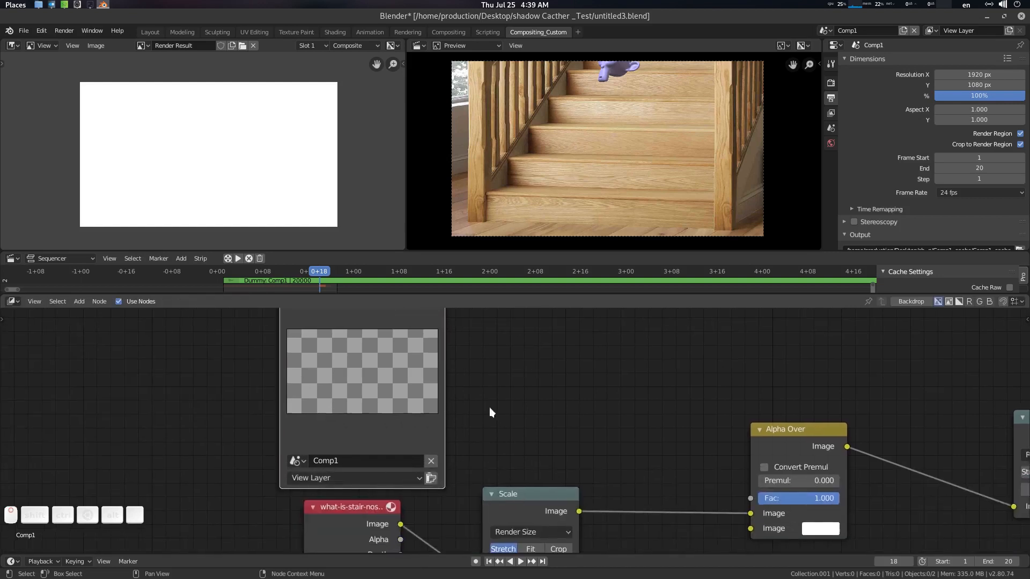
click(296, 461)
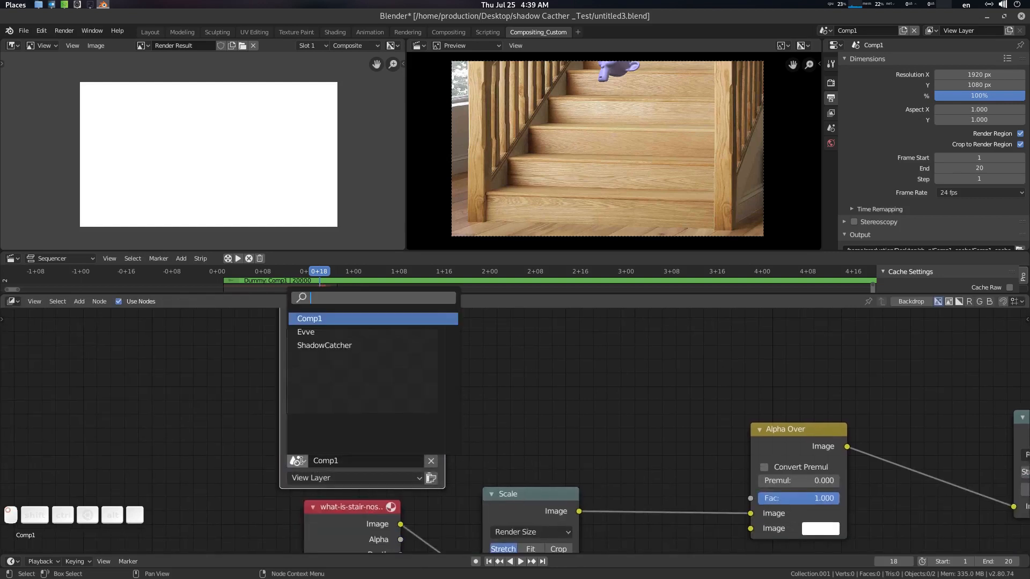
click(316, 333)
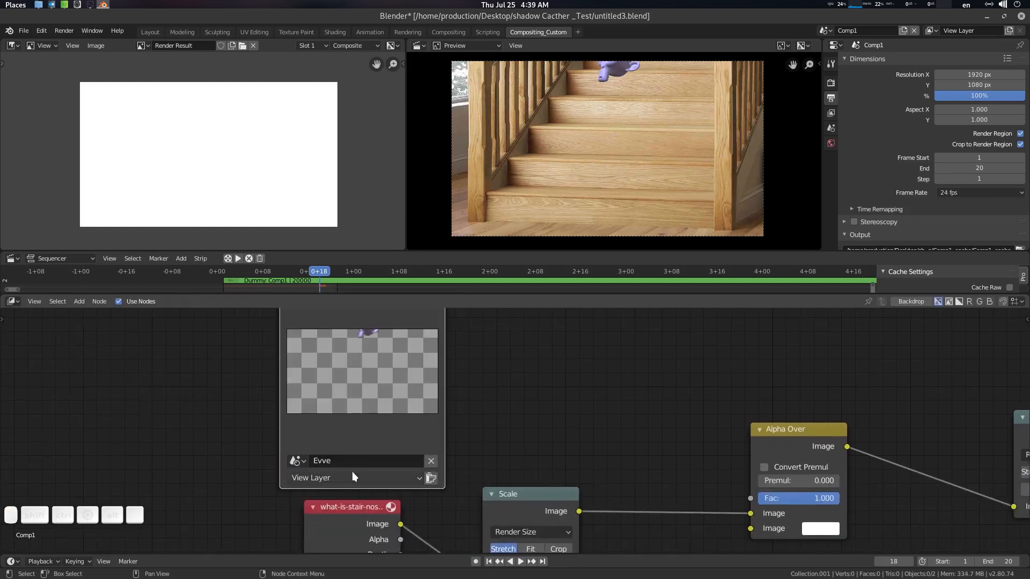
click(352, 476)
Step: Move the Evve Render Layers node up and away from the other nodes, and collapse it
middle_drag(534, 427, 545, 534)
scroll(497, 450, down, 1)
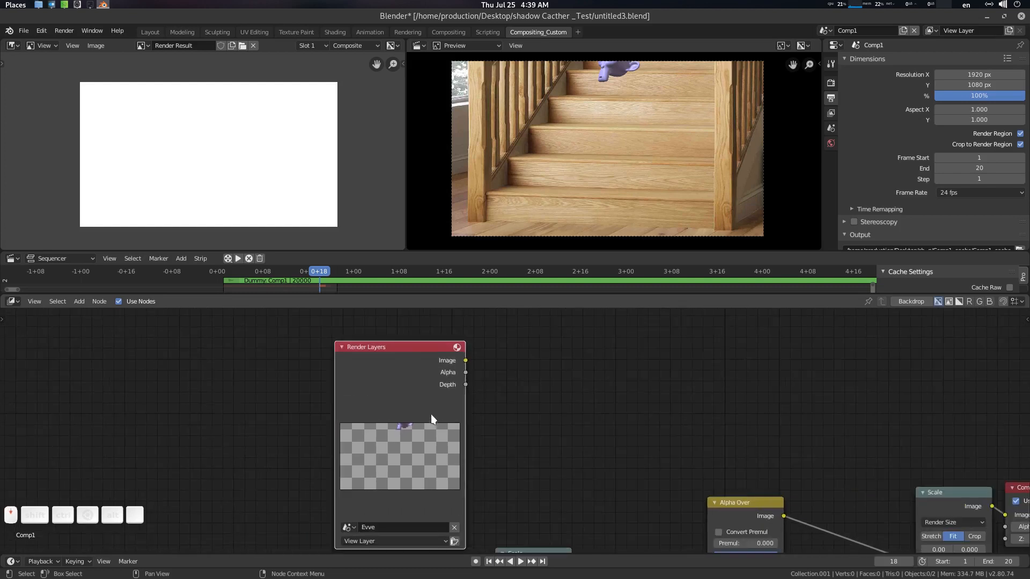
drag(389, 343, 290, 320)
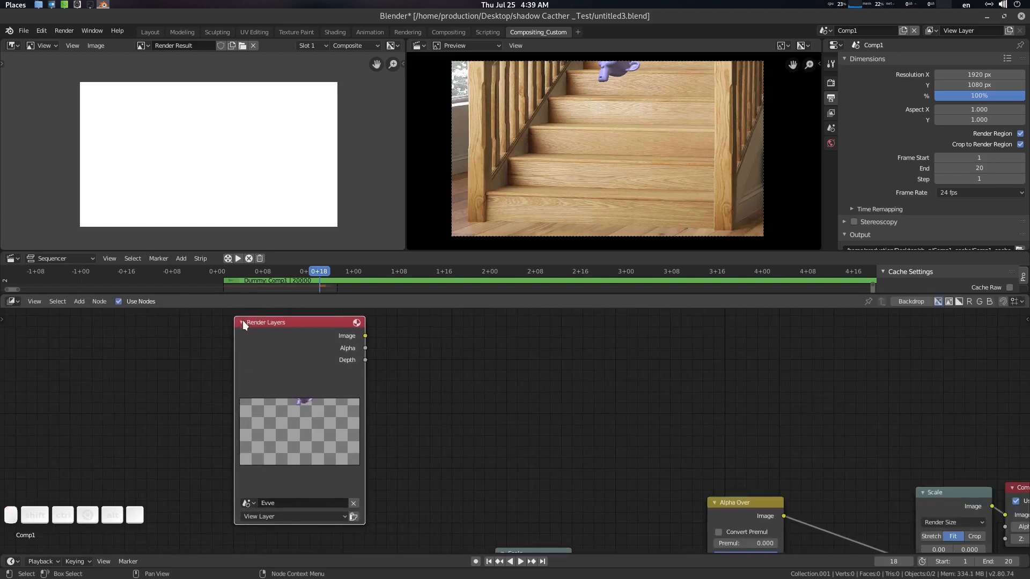
click(241, 320)
Step: Duplicate the Render Layers node directly below the original, expand the copy and set its scene to ShadowCatcher
key(shift+d)
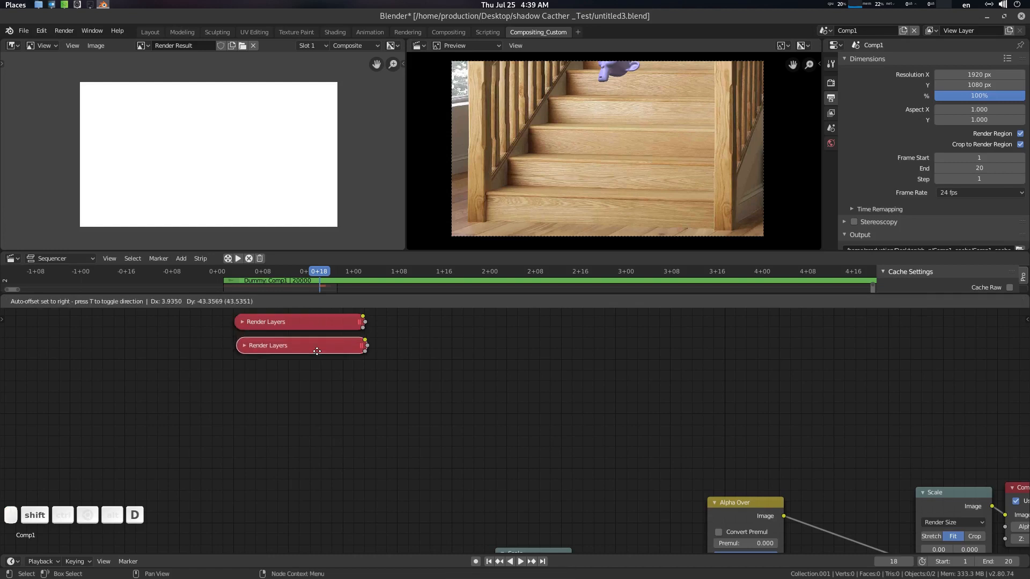
click(242, 346)
click(247, 346)
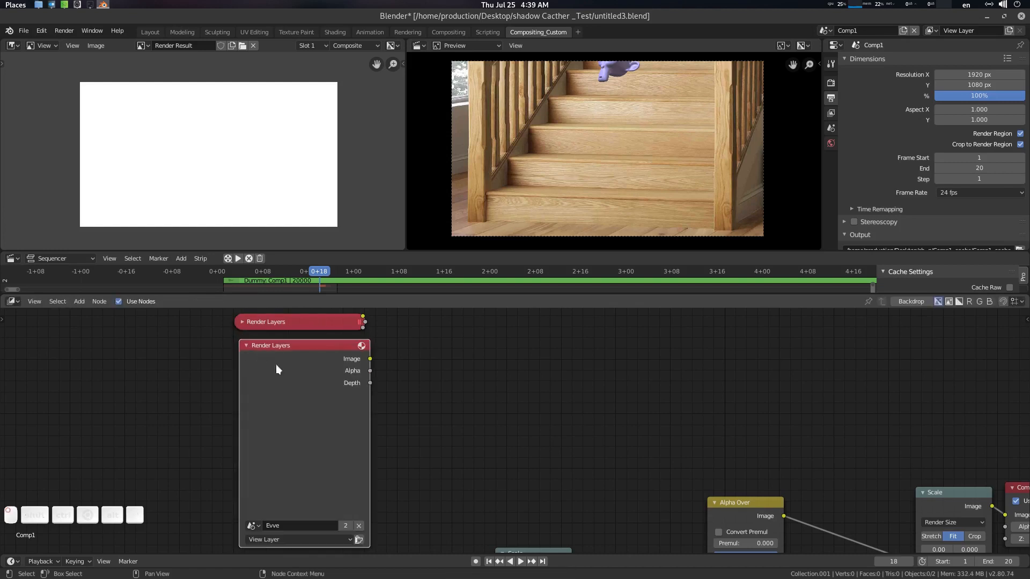
middle_drag(357, 439, 422, 410)
click(318, 495)
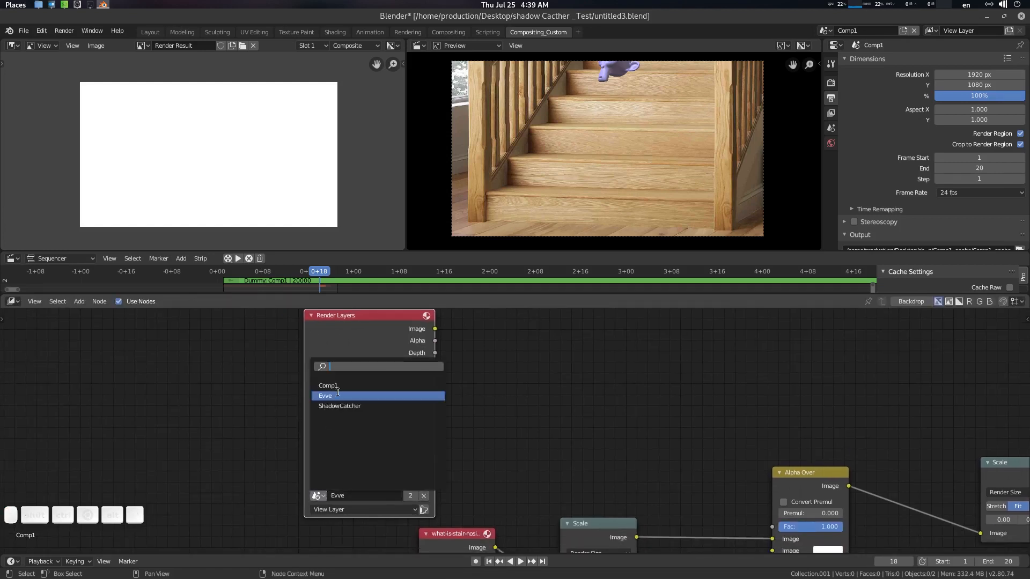
click(346, 407)
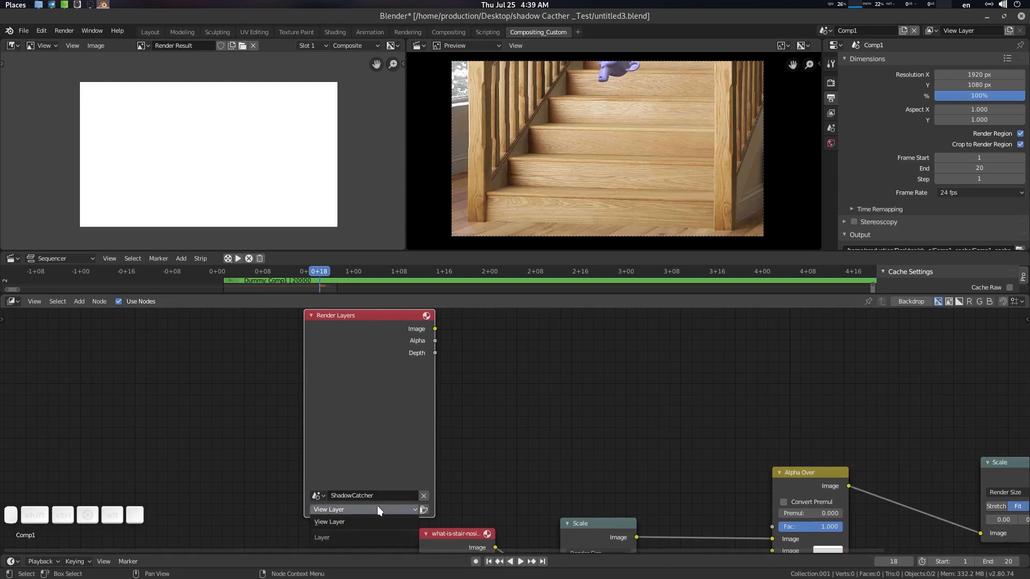
Step: Add an Alpha Over node taking the ShadowCatcher image in its first image input and the Evve image in its second
middle_drag(457, 388, 435, 398)
click(511, 354)
key(shift+a)
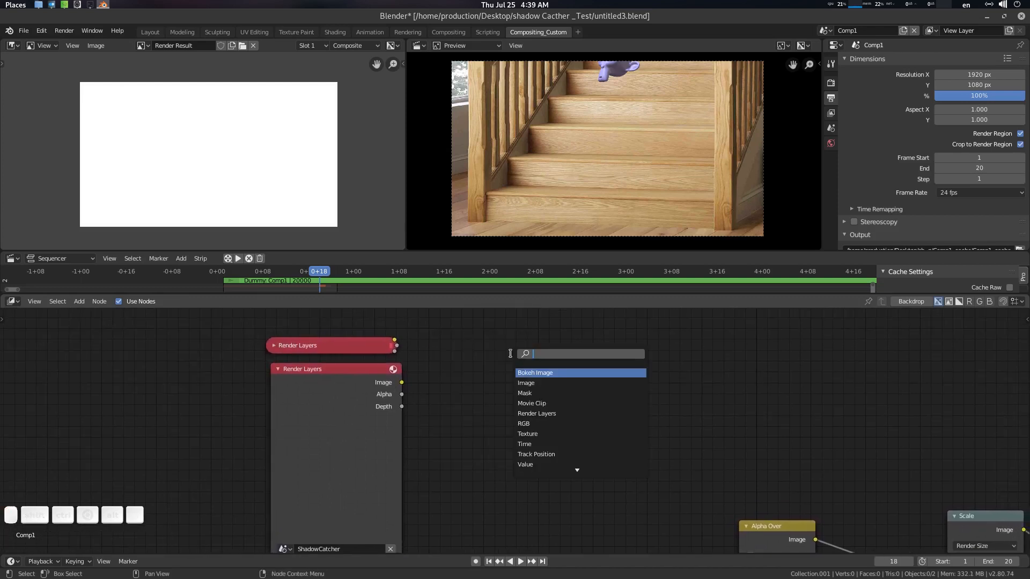
text(alp)
key(Return)
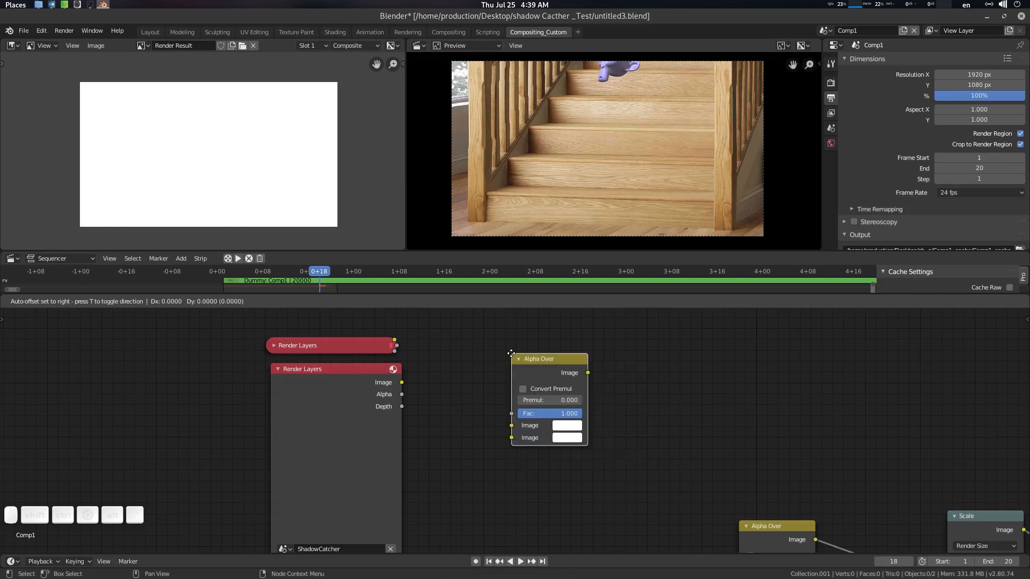
click(510, 354)
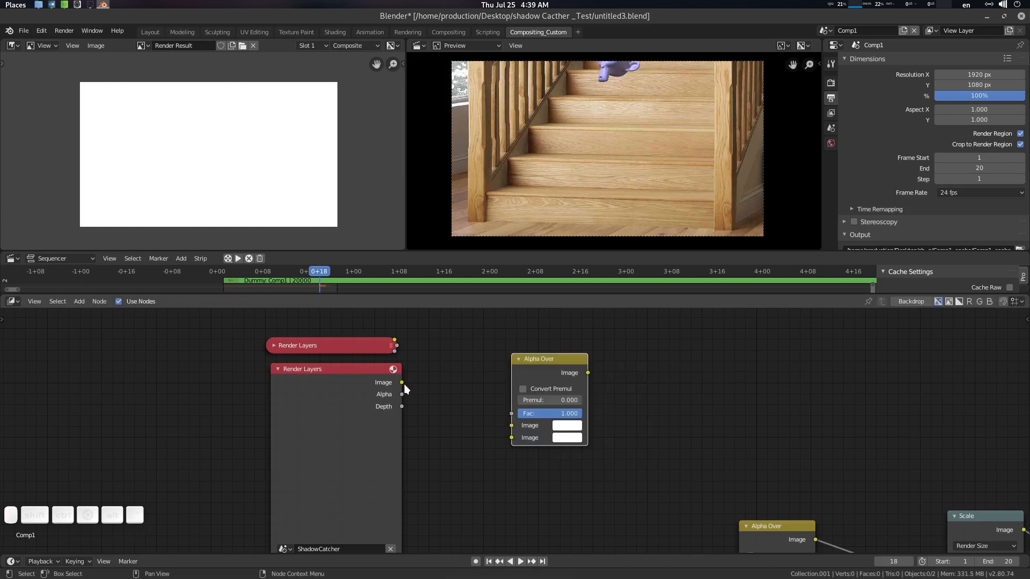
drag(401, 383, 511, 426)
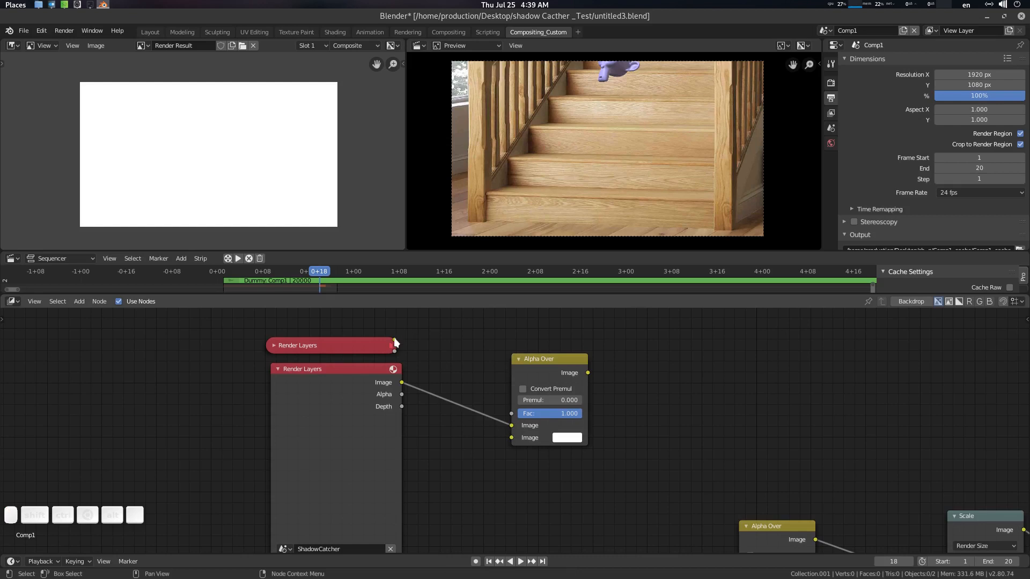
drag(397, 339, 519, 436)
Step: Move the staircase's Alpha Over node up and connect the new Alpha Over output directly to the final Scale node
scroll(558, 401, down, 2)
middle_drag(588, 445, 586, 410)
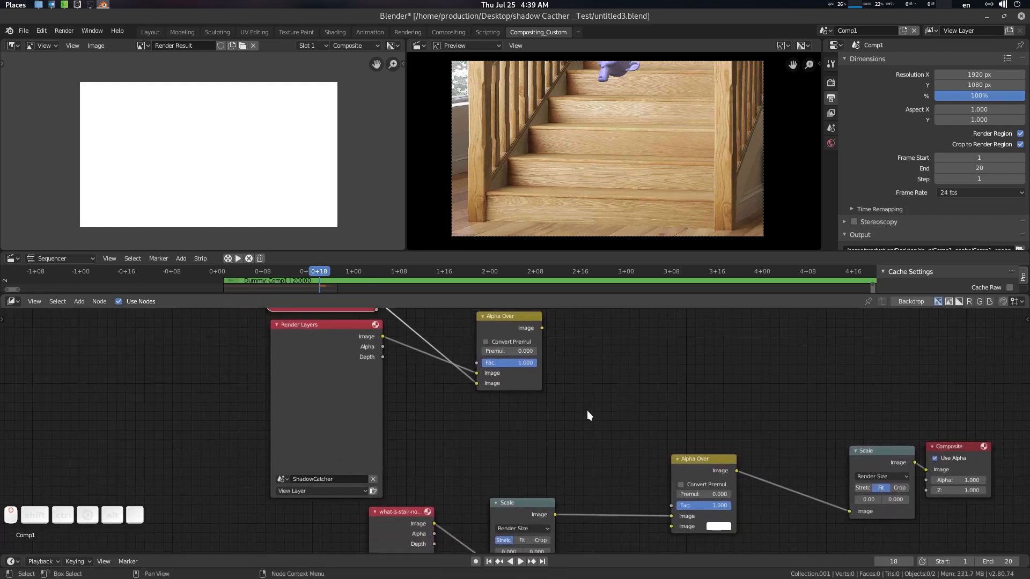
drag(697, 456, 709, 419)
middle_drag(557, 332, 549, 351)
drag(535, 346, 842, 530)
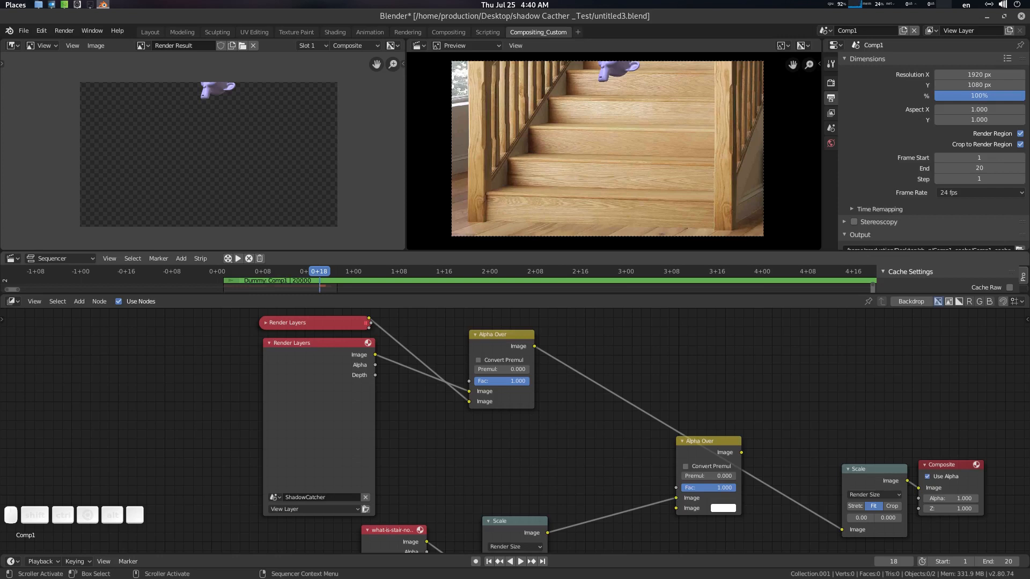
Step: Set the render resolution percentage to 20% and play the sequence to check the monkey with its shadow
key(space)
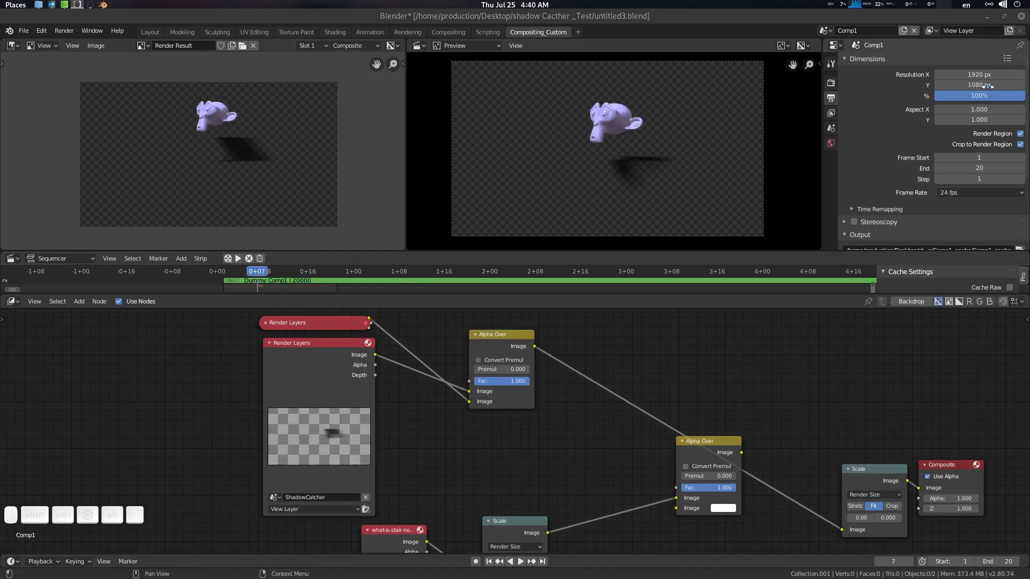
click(983, 94)
text(20)
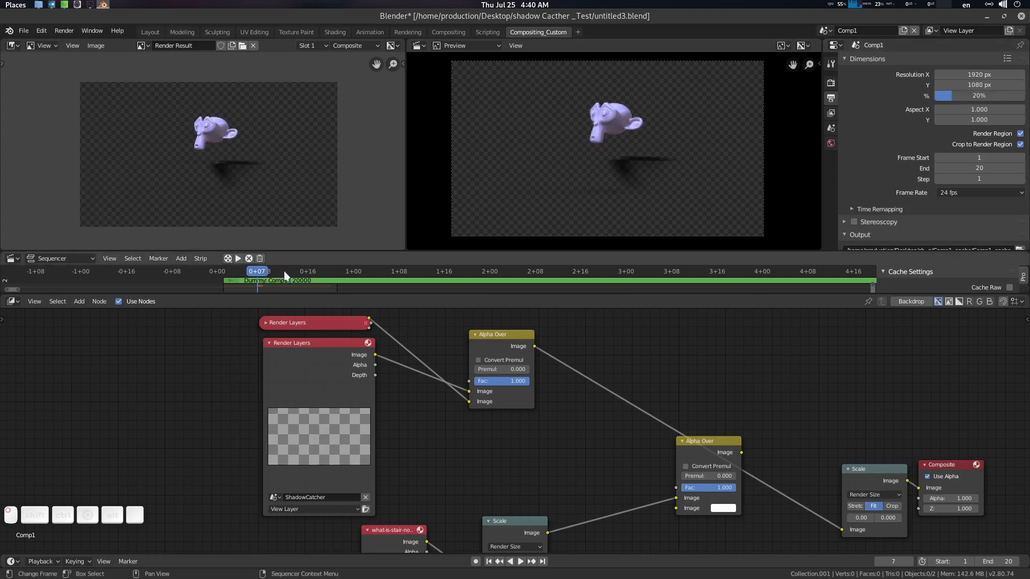
key(space)
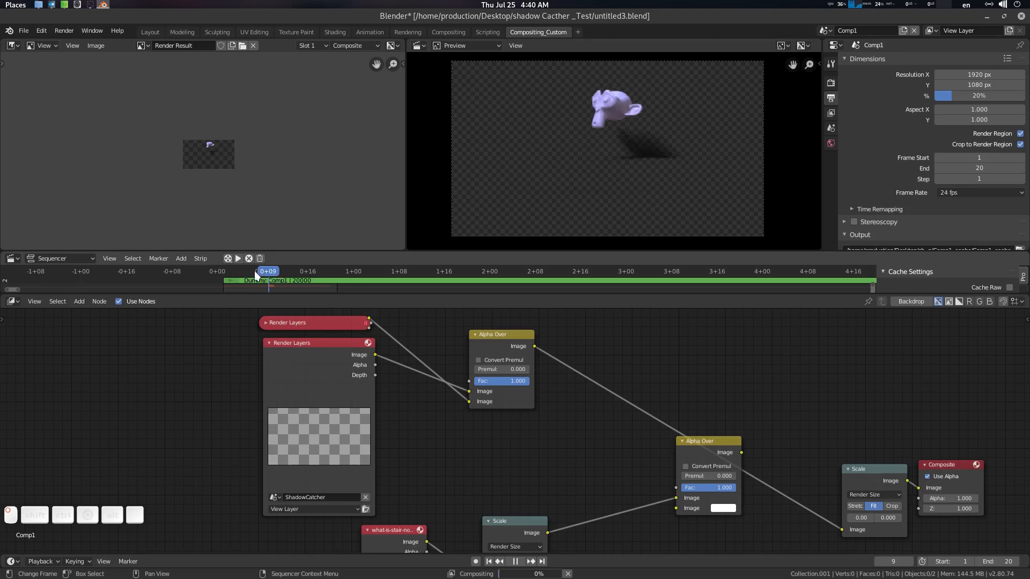
key(Escape)
scroll(224, 152, up, 8)
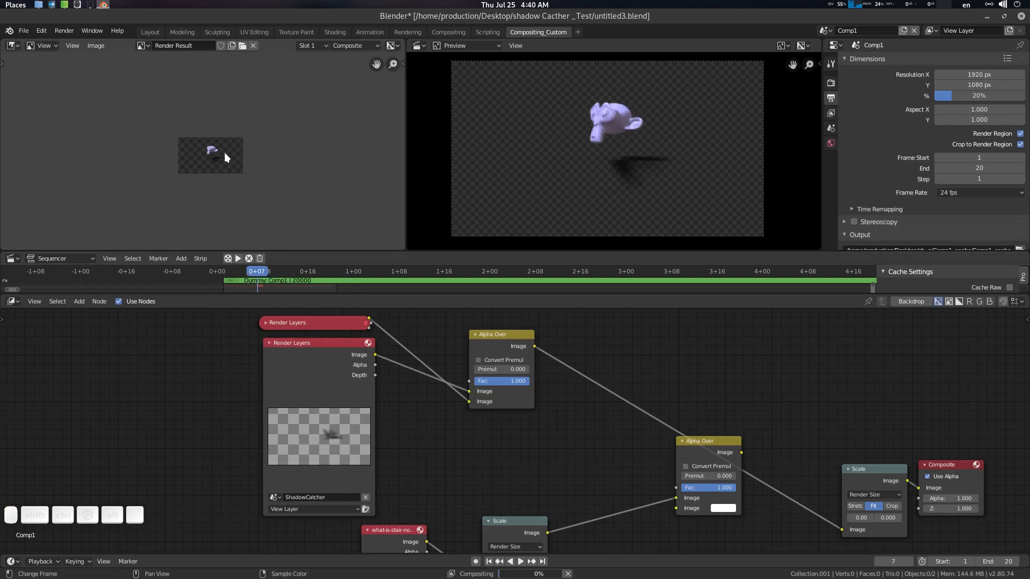
middle_drag(253, 165, 220, 129)
Step: Route the combined monkey and shadow through the staircase Alpha Over's second image input into the final Scale node, and preview the playback
middle_drag(480, 394, 332, 348)
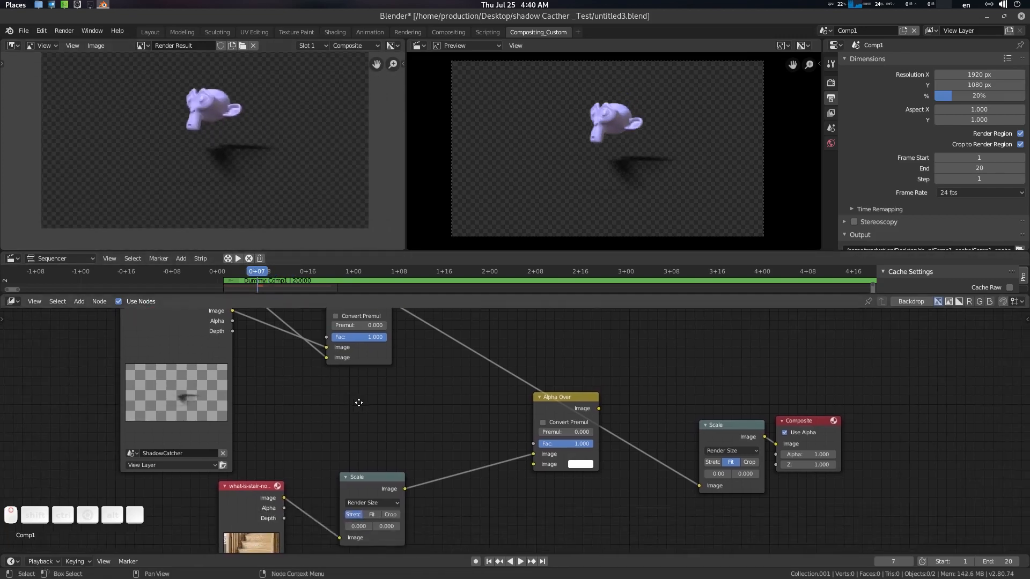
drag(566, 395, 584, 433)
middle_drag(452, 370, 465, 401)
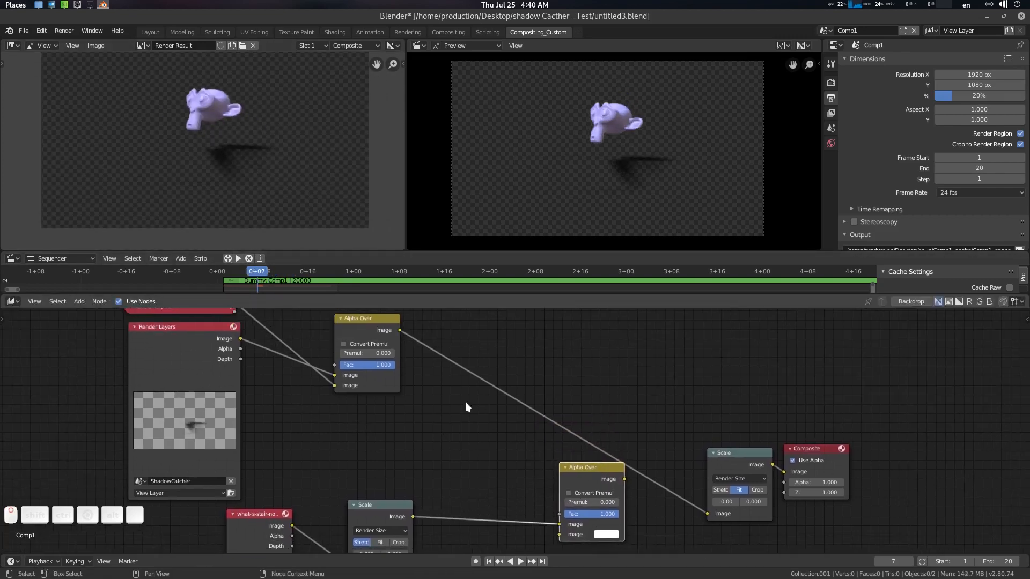
drag(400, 330, 559, 535)
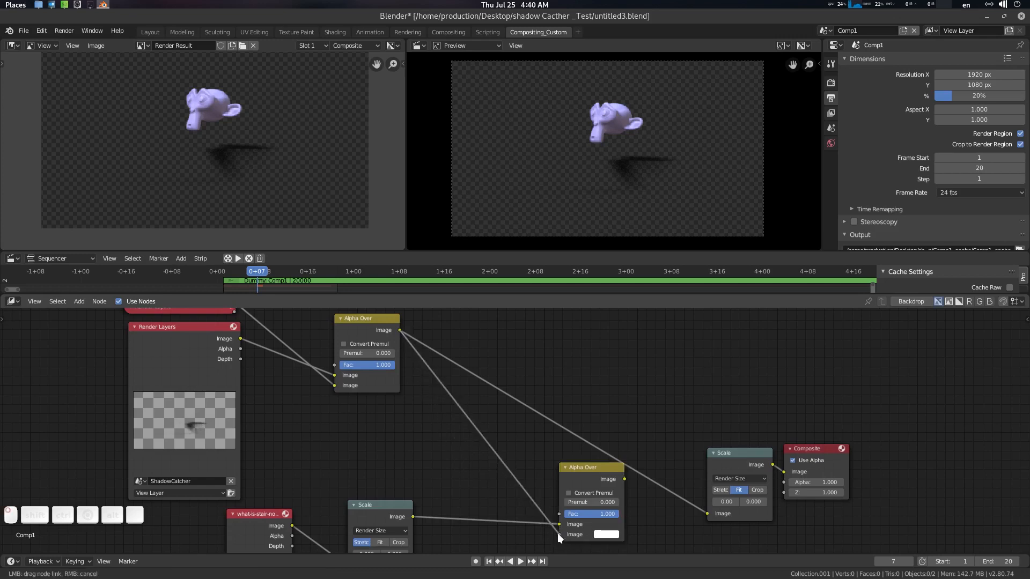
drag(624, 480, 708, 513)
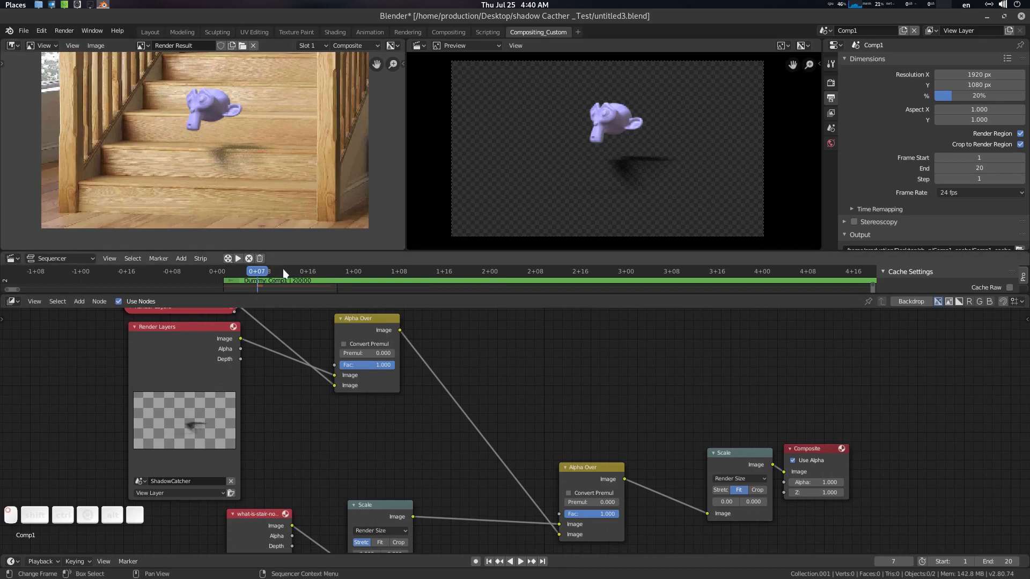
key(space)
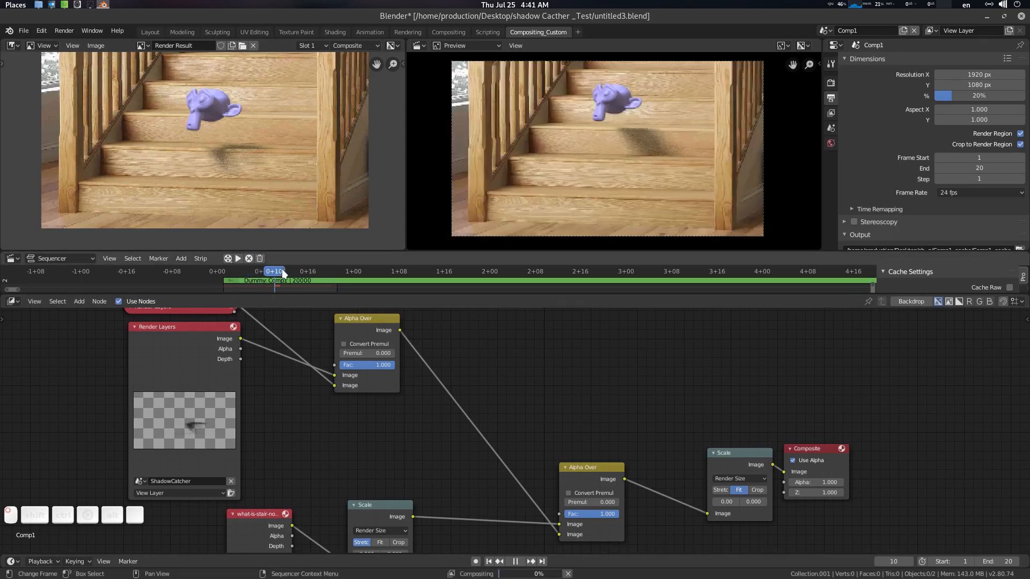
key(space)
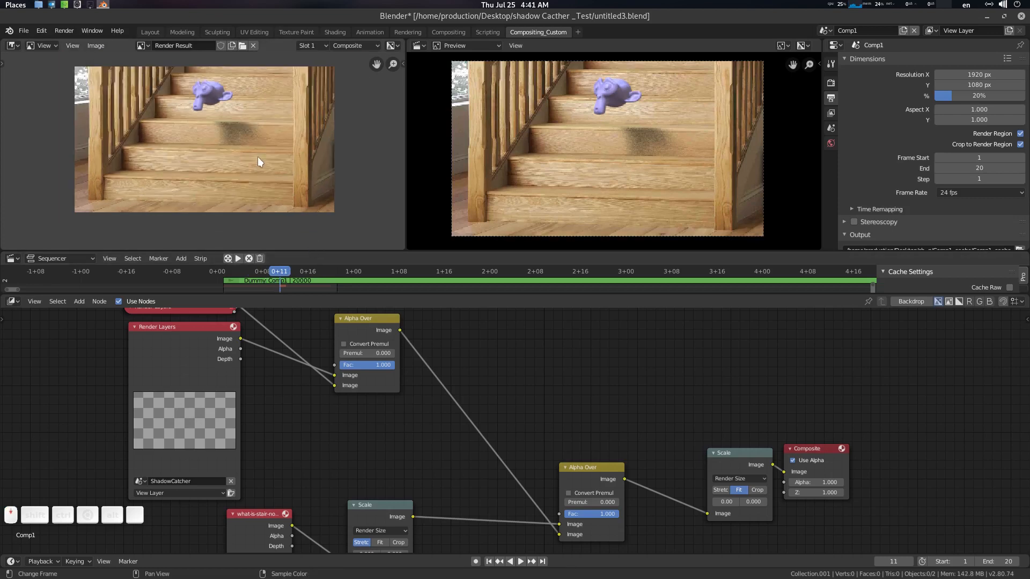
Step: Save the file, then render the Comp1 sequencer cache from frame 1 and play it back
key(ctrl+s)
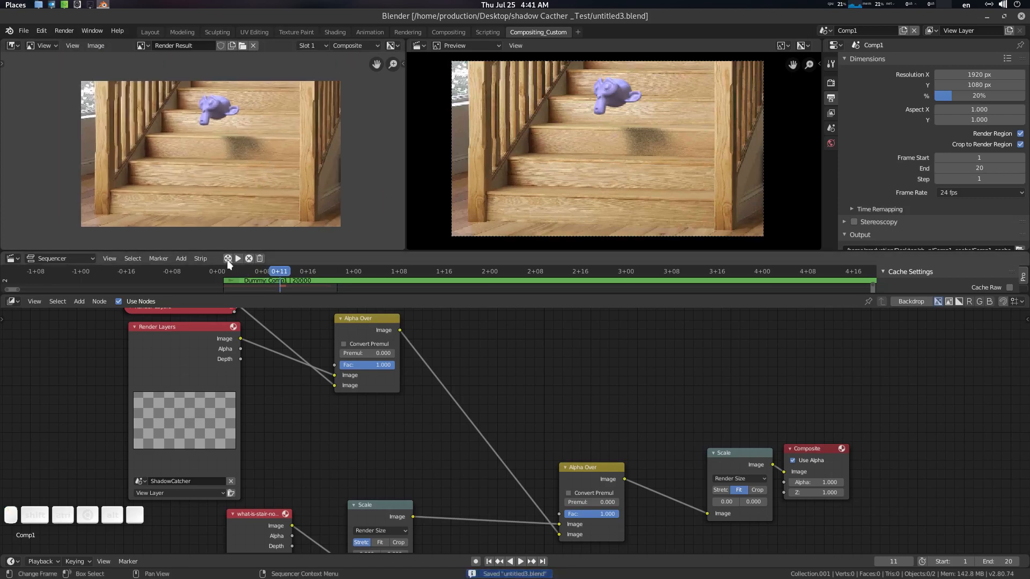
key(shift+Left)
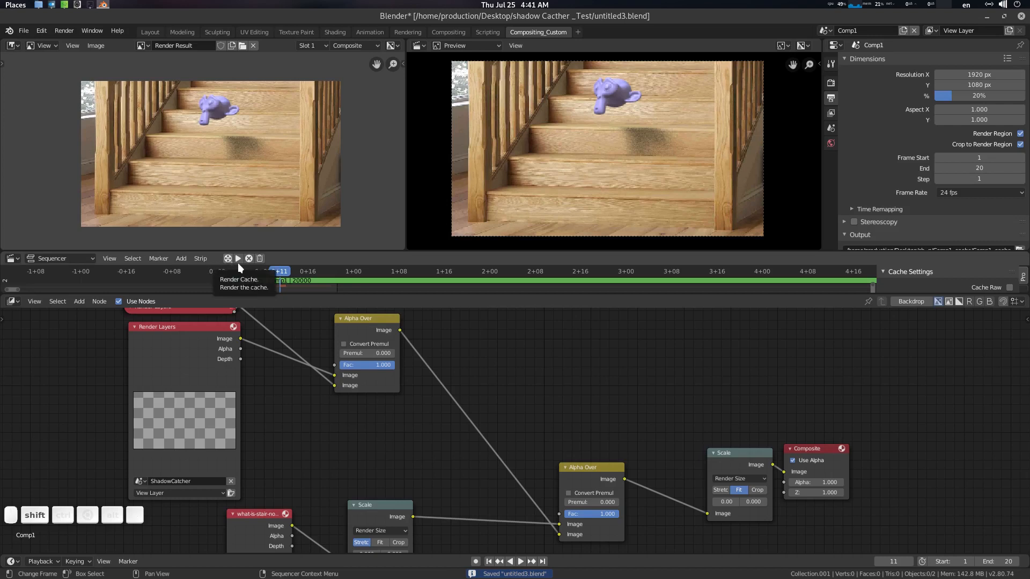
key(shift+Left)
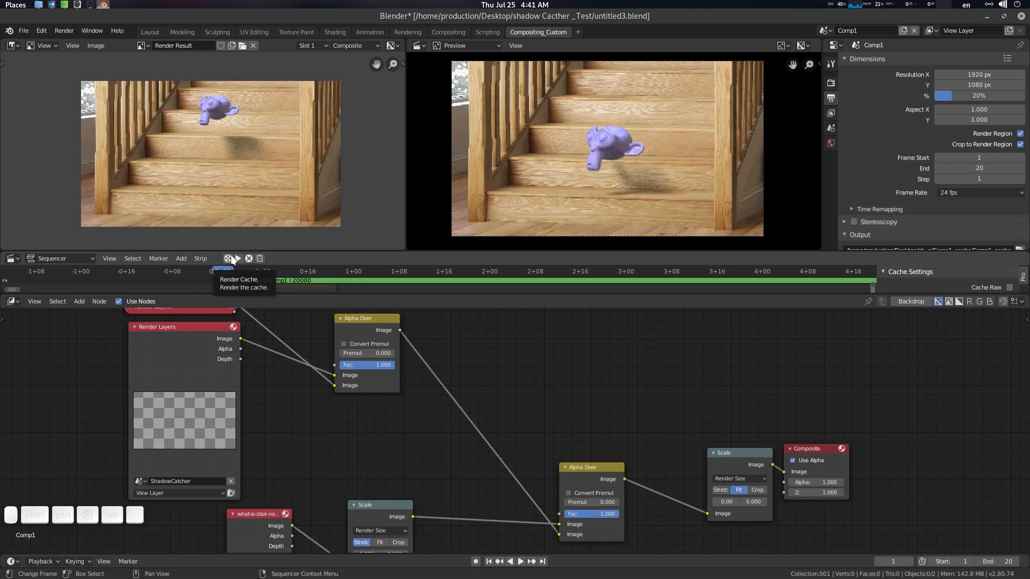
click(232, 260)
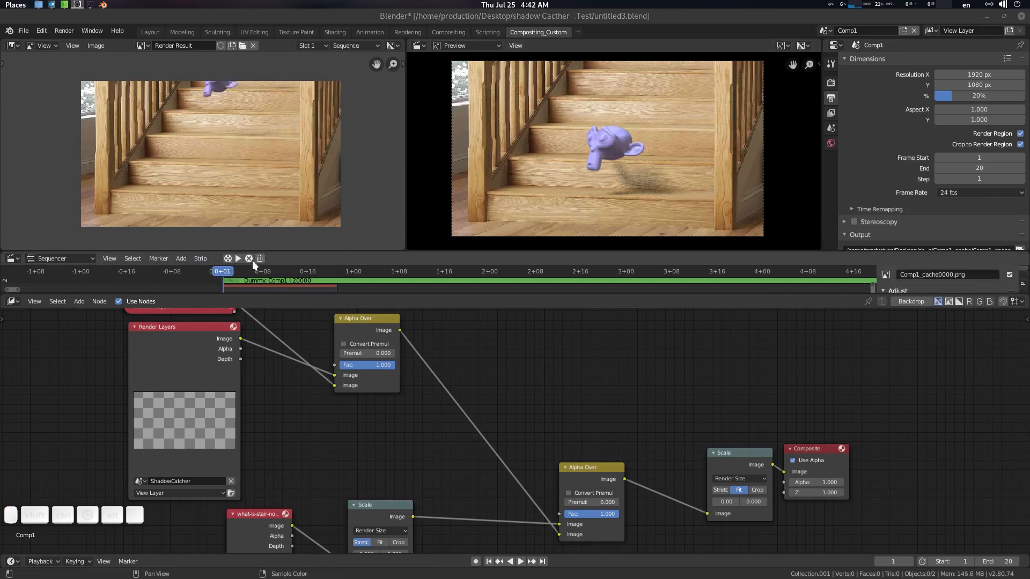
click(239, 260)
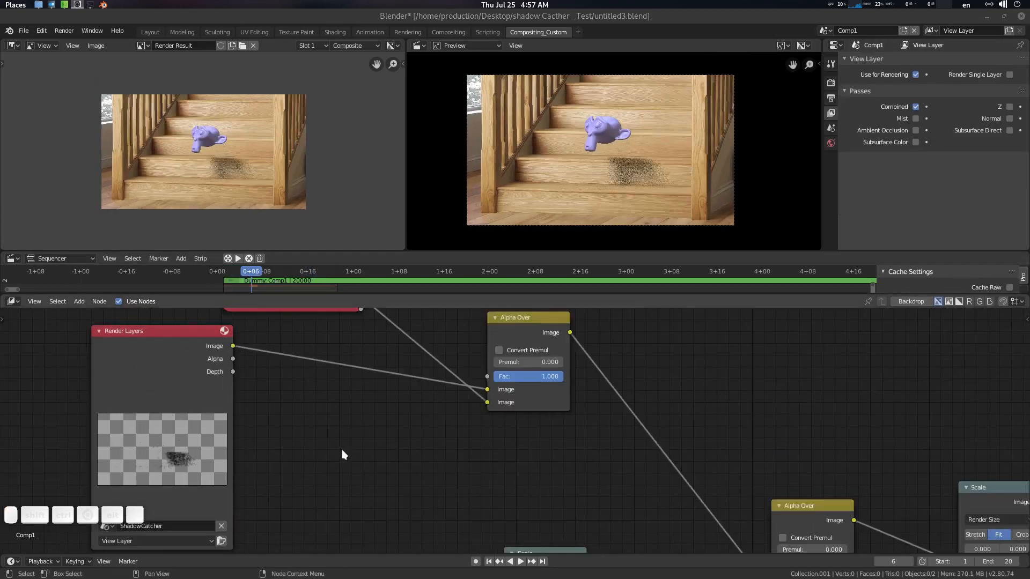
Step: Switch to the ShadowCatcher scene in the Layout workspace and show its render properties
middle_drag(342, 418, 341, 432)
click(826, 30)
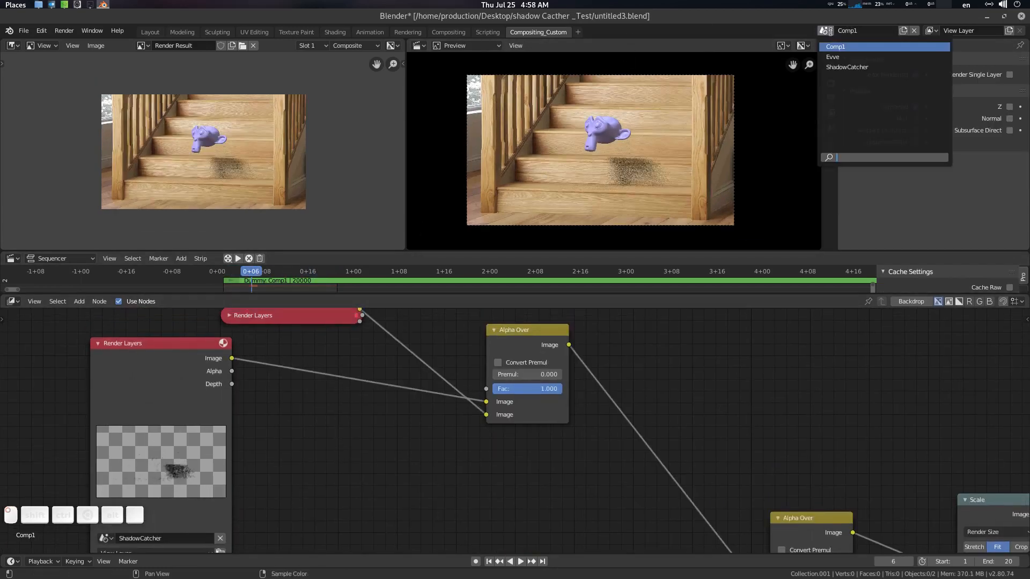
click(919, 87)
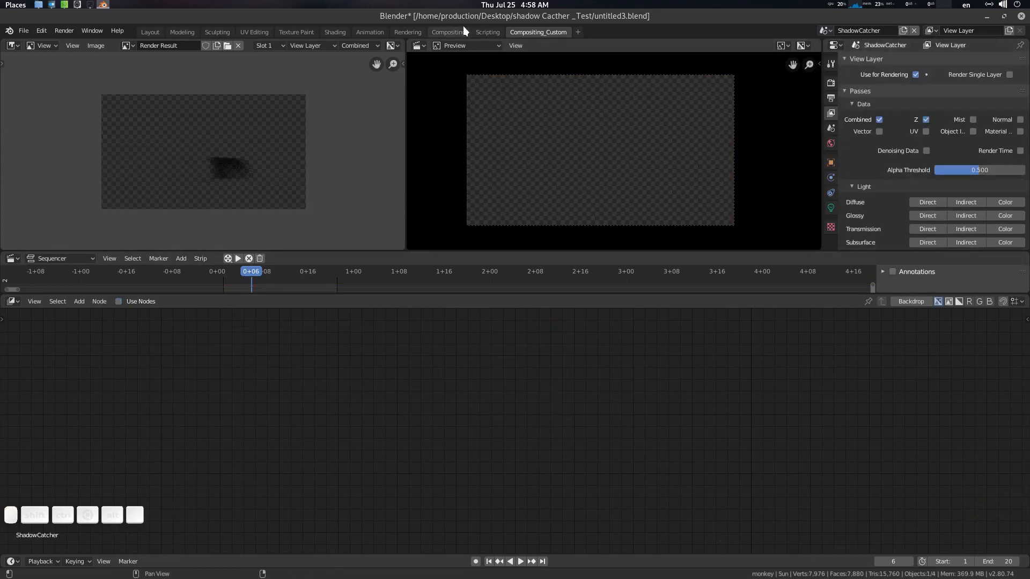
click(146, 33)
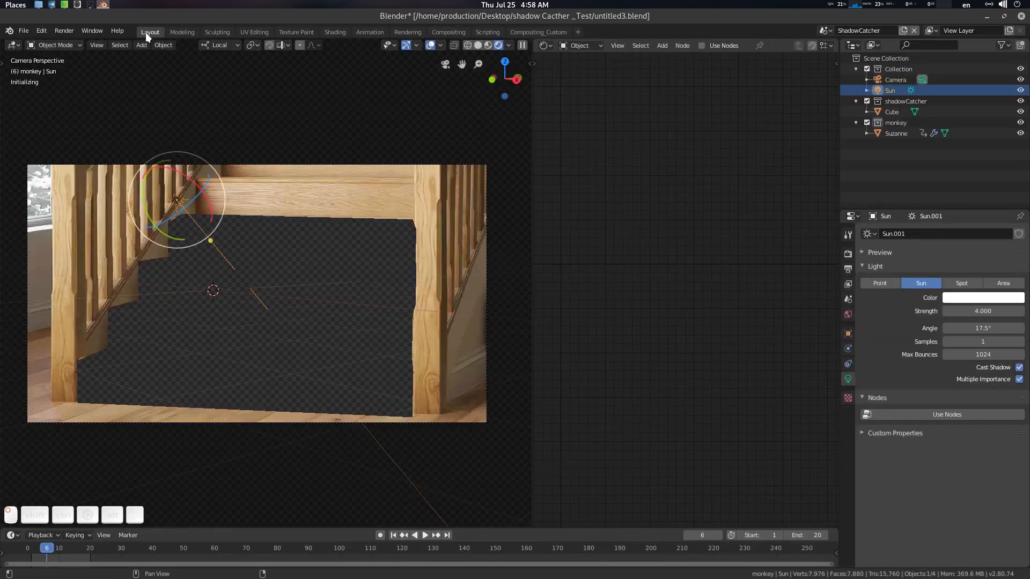
click(848, 254)
scroll(901, 280, up, 2)
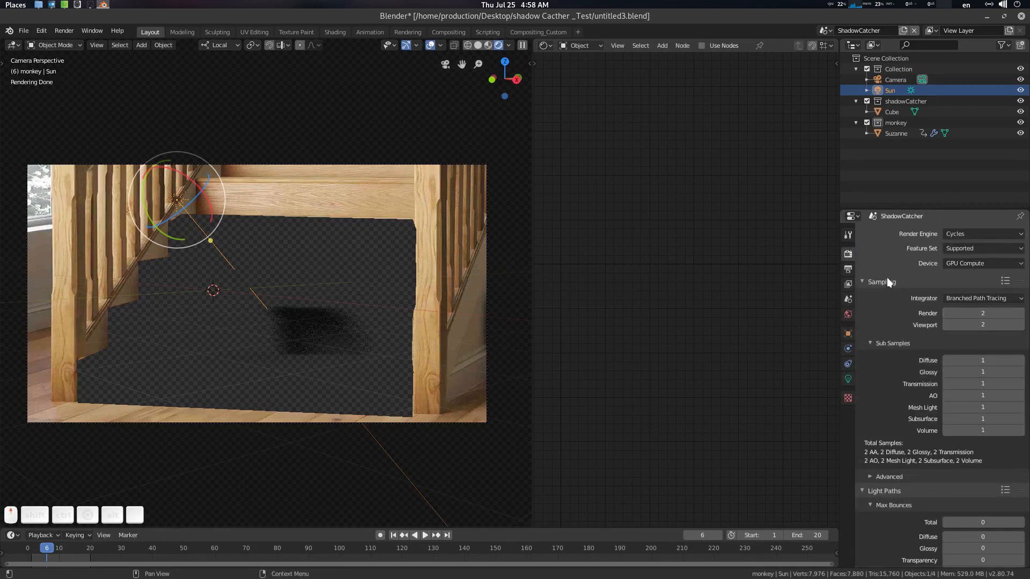
Step: Examine the ShadowCatcher scene's integrator and sampling settings, then check the shadow at frame 5 and pause the viewport render
click(993, 298)
click(989, 299)
scroll(965, 460, down, 1)
scroll(964, 462, down, 3)
scroll(924, 427, up, 3)
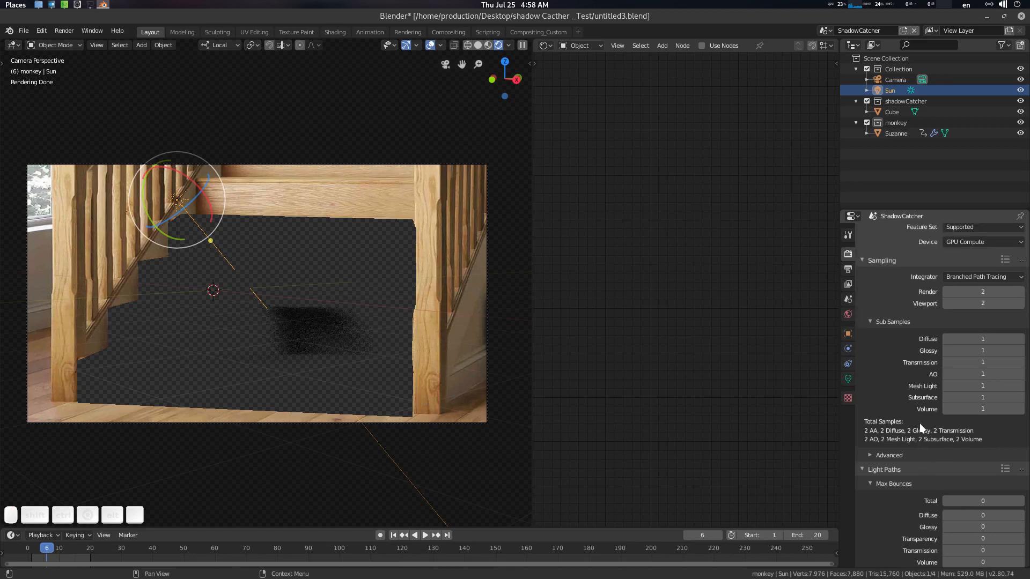
click(46, 547)
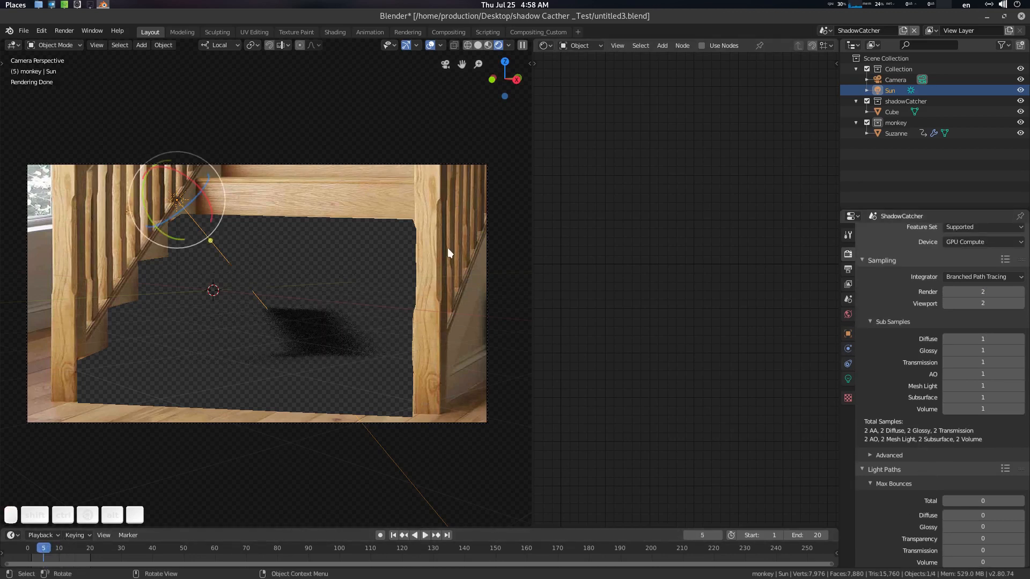
click(522, 45)
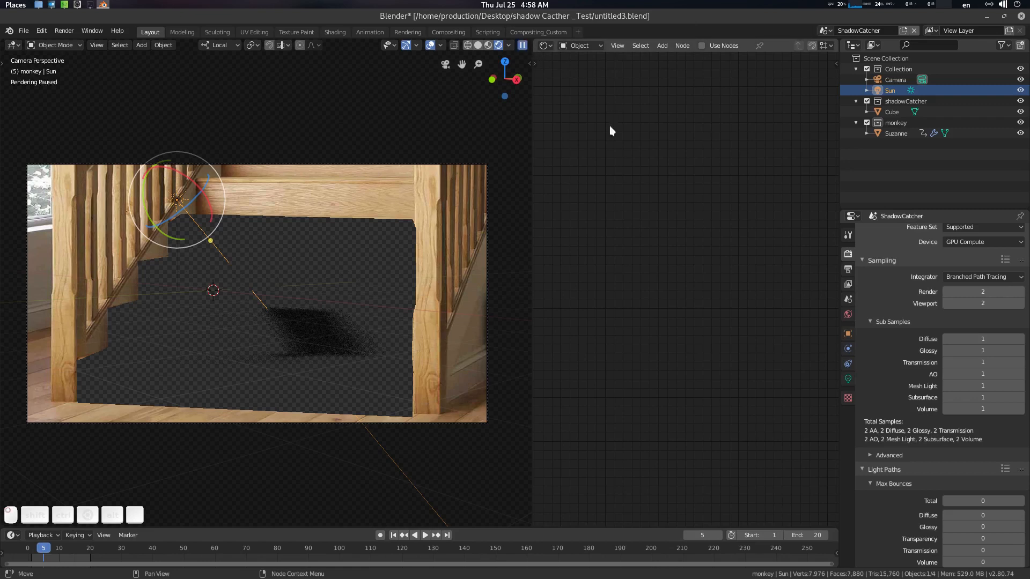
Step: Return to the Comp1 scene in the Compositing_Custom workspace and inspect the grainy shadow in the render result up close
click(826, 31)
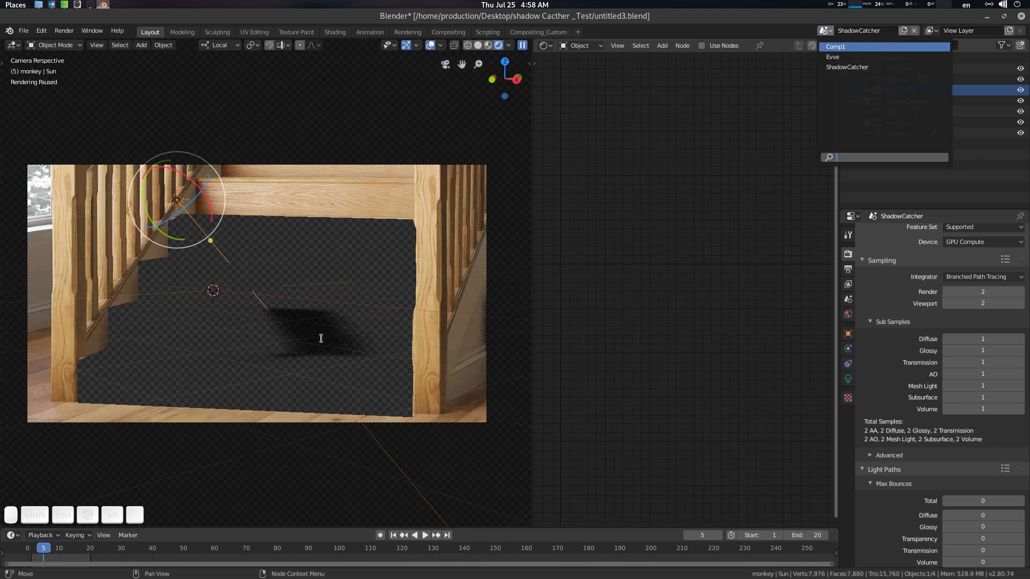
click(857, 47)
click(536, 31)
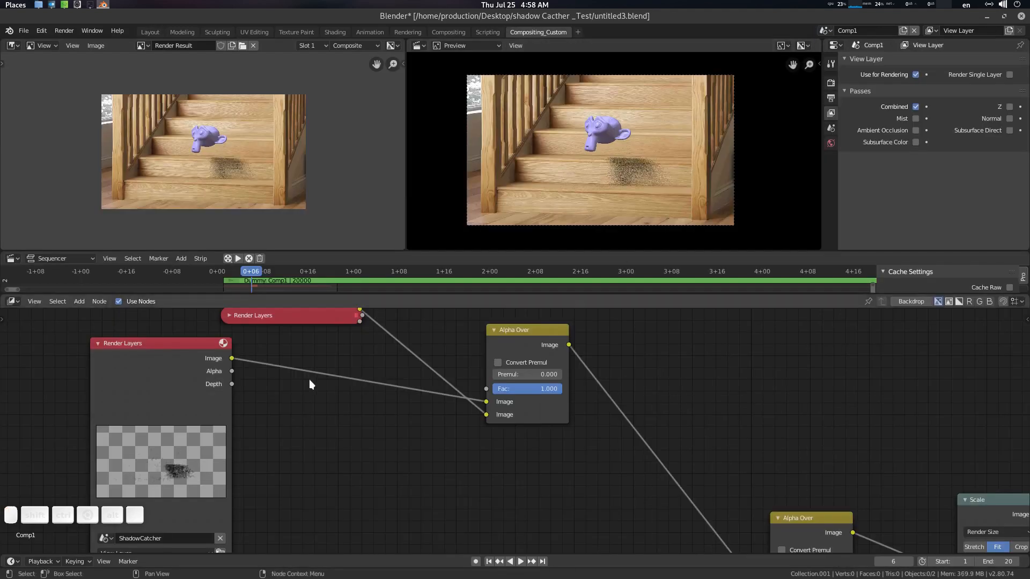
middle_drag(339, 374, 429, 393)
scroll(273, 185, up, 6)
scroll(429, 393, down, 1)
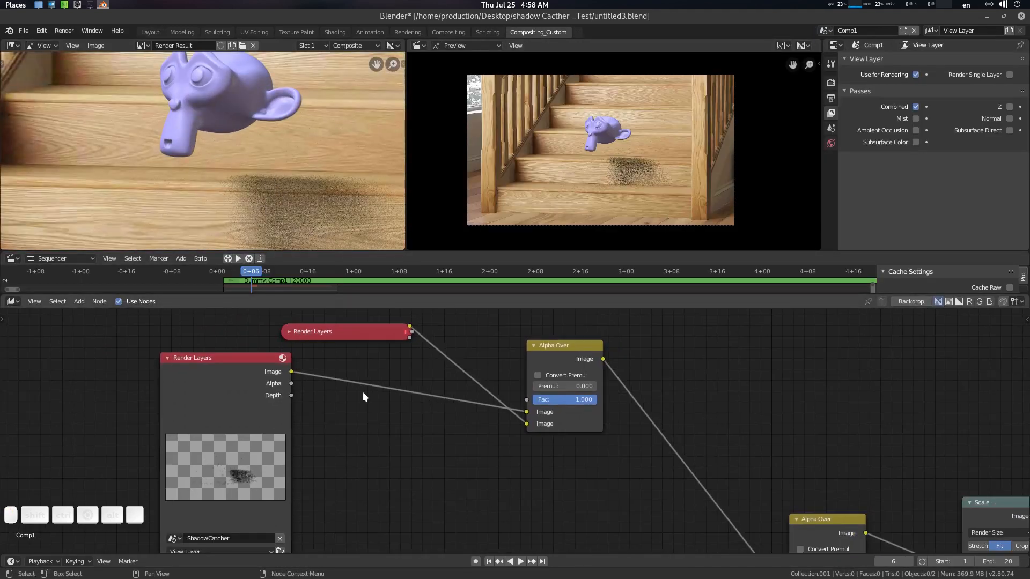
Step: Insert a Blur node between the ShadowCatcher Render Layers image output and the Alpha Over node's first image input
drag(265, 362, 225, 374)
key(shift+a)
click(343, 425)
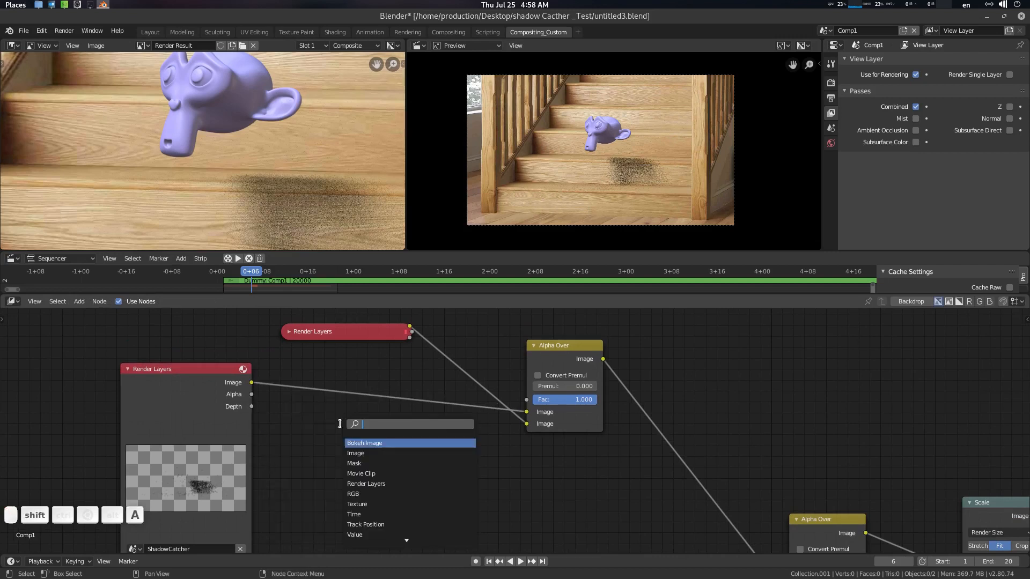
text(blur)
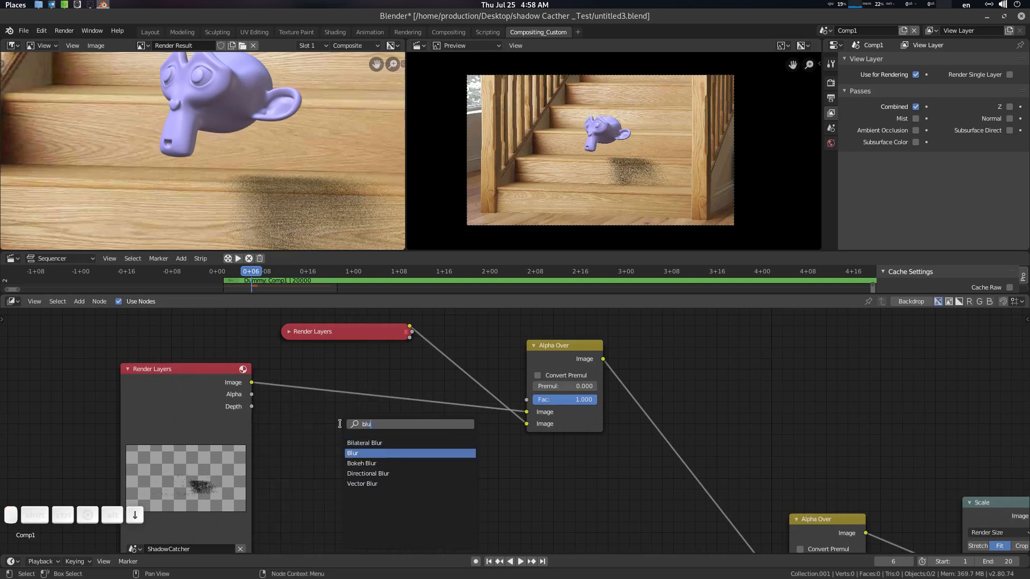
key(Return)
click(338, 370)
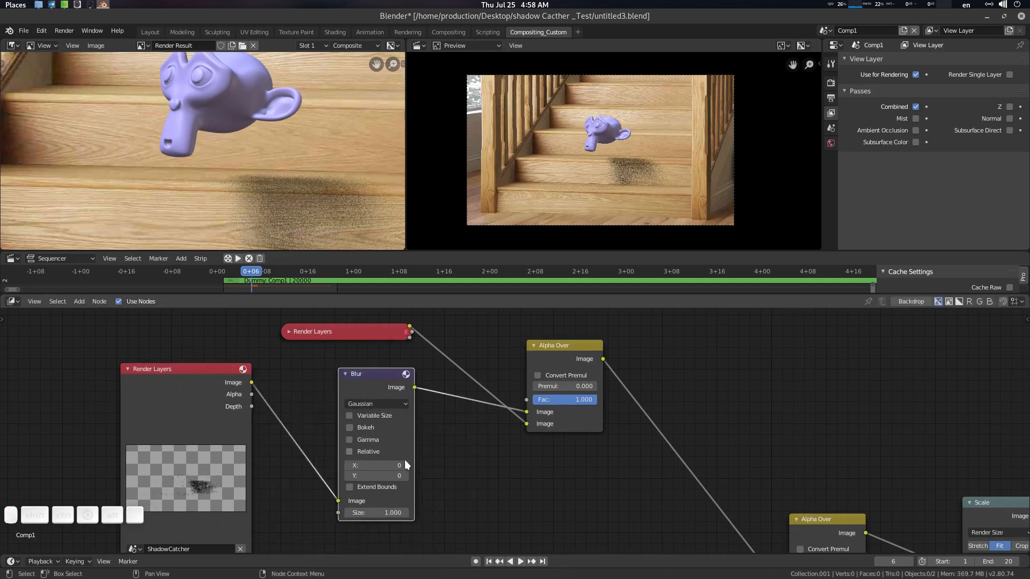
Step: Set the Blur node's X and Y to 16, check the softened shadow in the render result, and save the file
middle_drag(454, 491, 451, 450)
scroll(329, 195, down, 4)
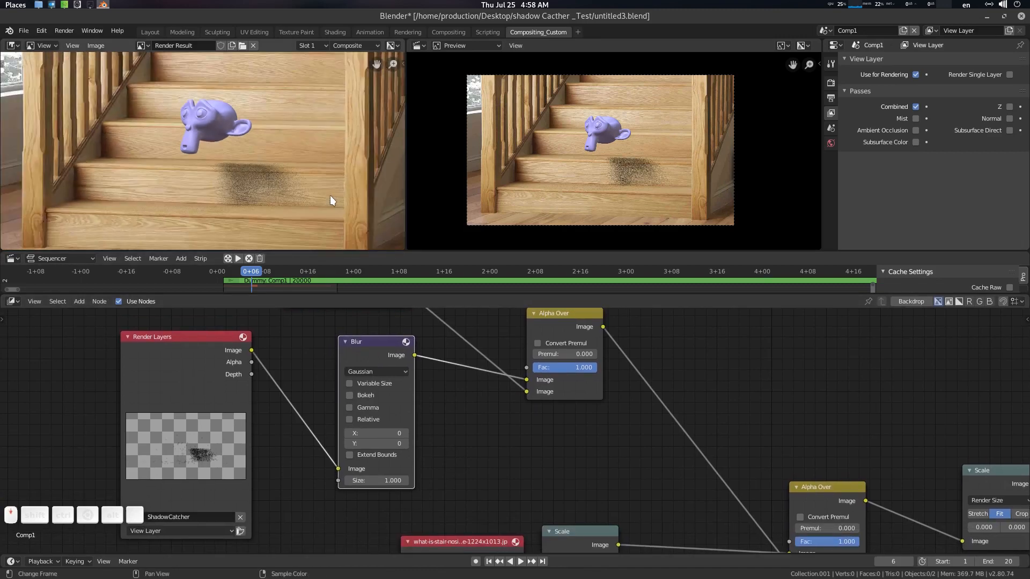
middle_drag(346, 191, 349, 185)
mouse_move(395, 434)
mouse_down()
mouse_move(395, 443)
mouse_move(393, 435)
mouse_up()
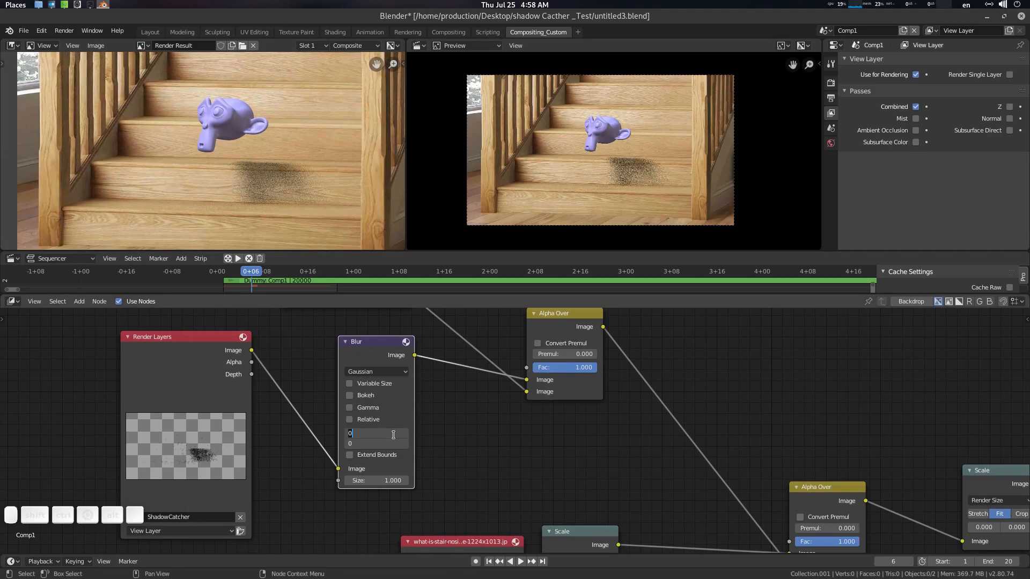
text(5)
key(Return)
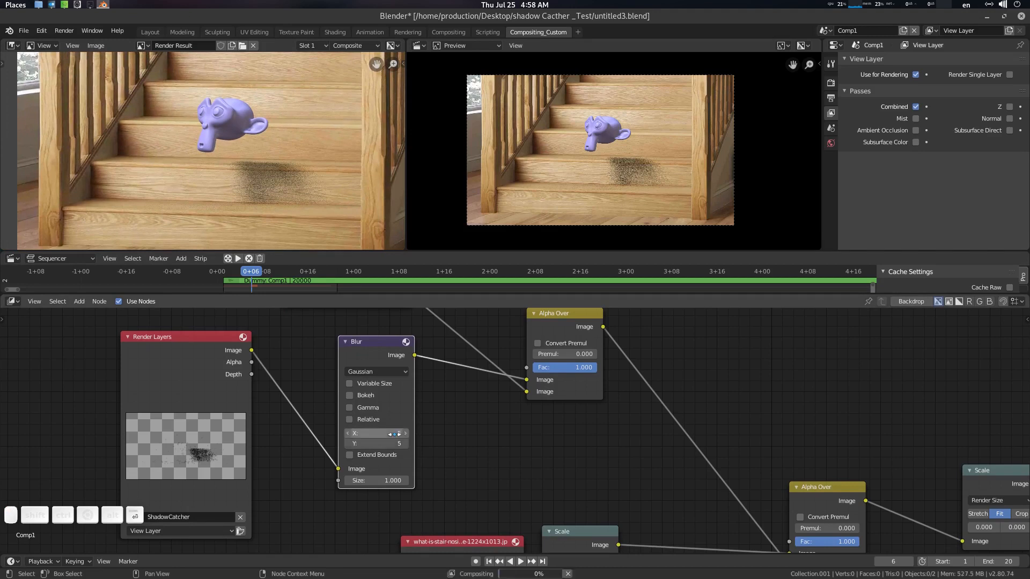
drag(394, 434, 407, 444)
scroll(272, 167, down, 6)
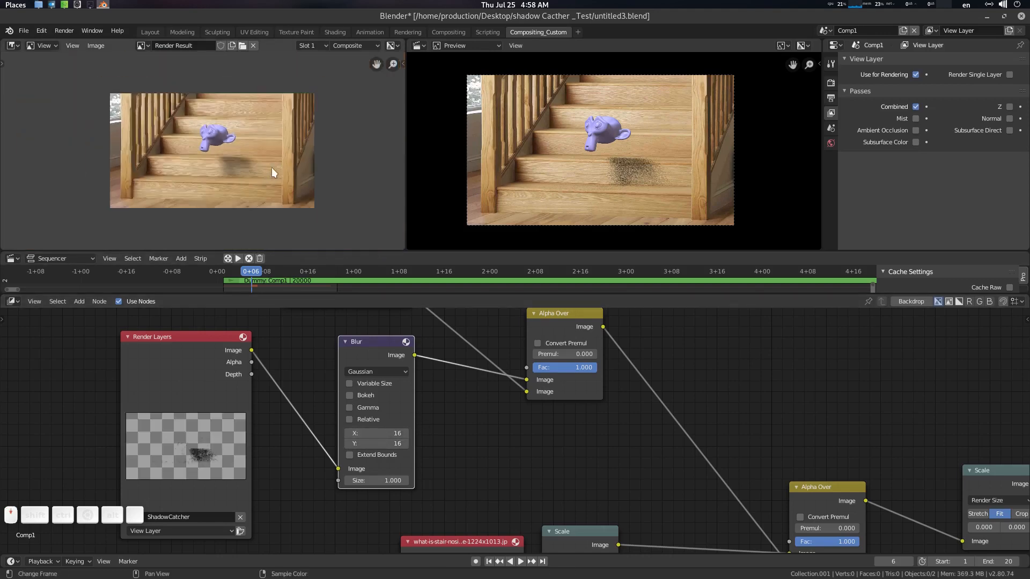
scroll(263, 166, up, 3)
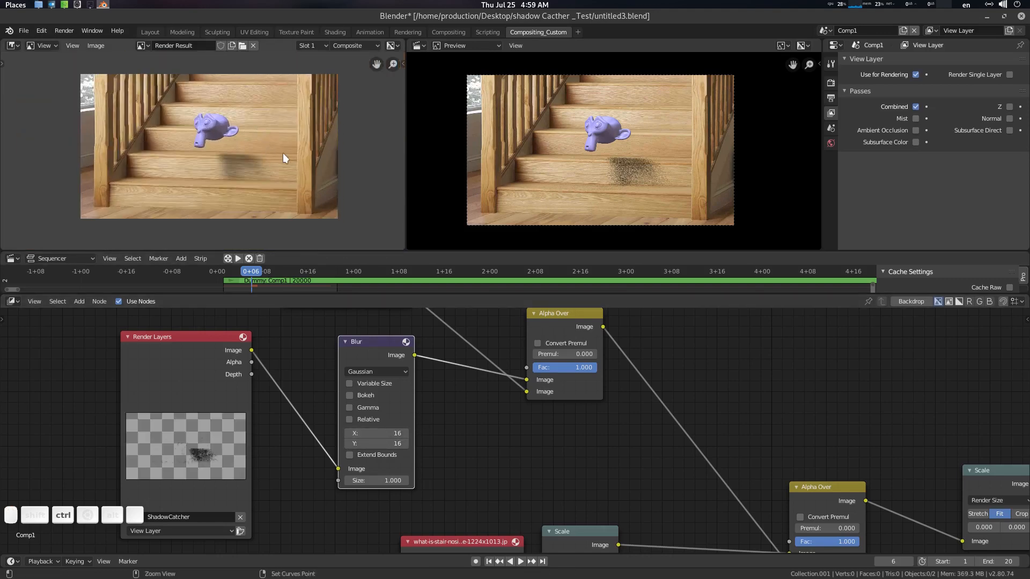
key(ctrl+s)
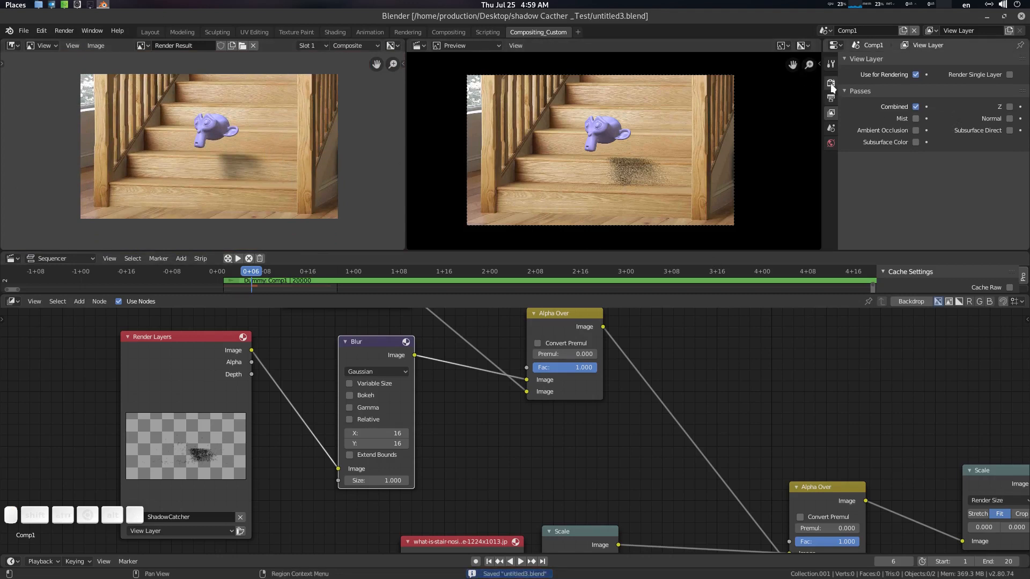
Step: Show Comp1's output dimensions, then narrow the Properties editor to give the sequencer preview more width
click(830, 82)
click(830, 63)
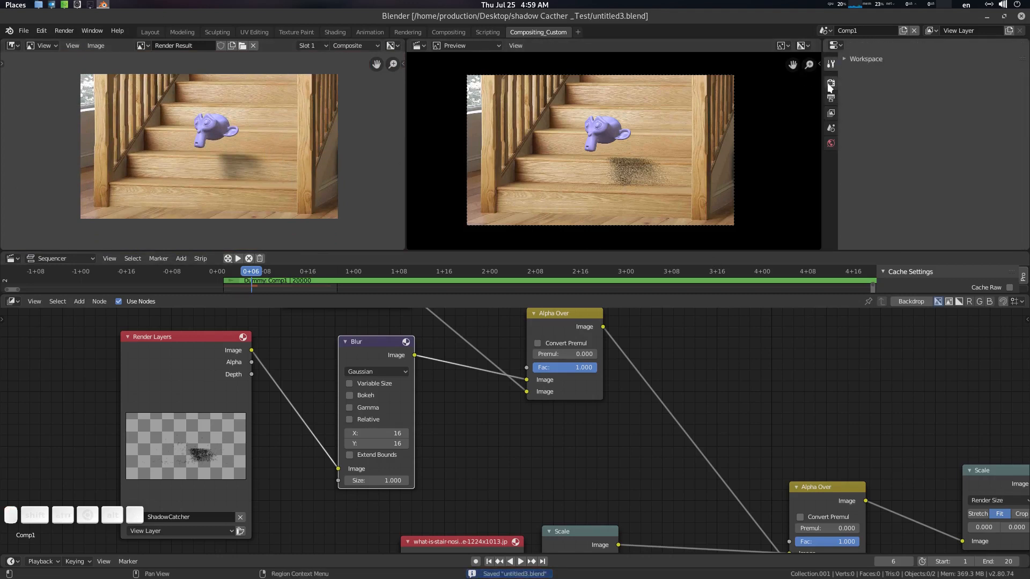
click(830, 82)
click(831, 98)
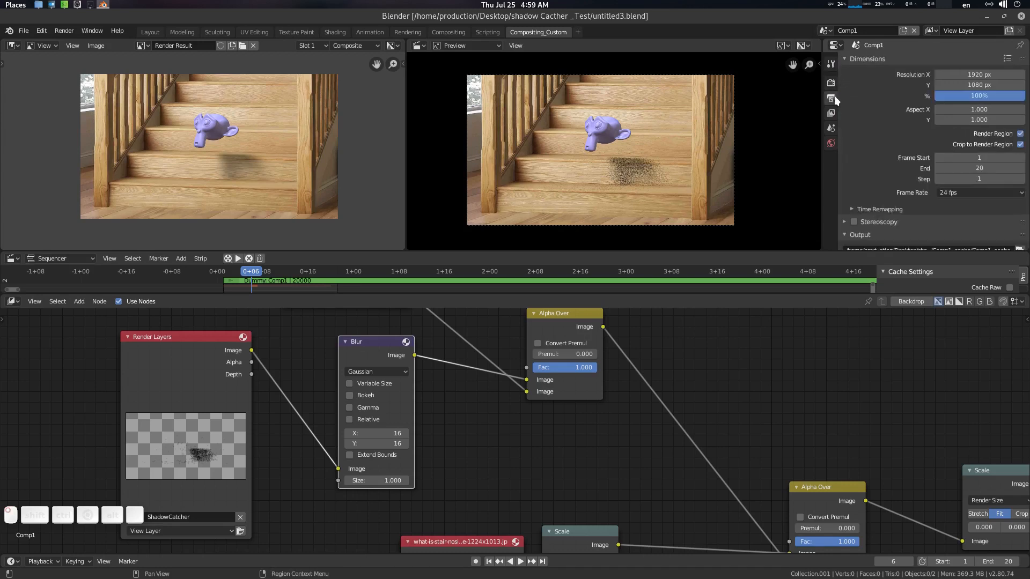
drag(822, 140, 1012, 140)
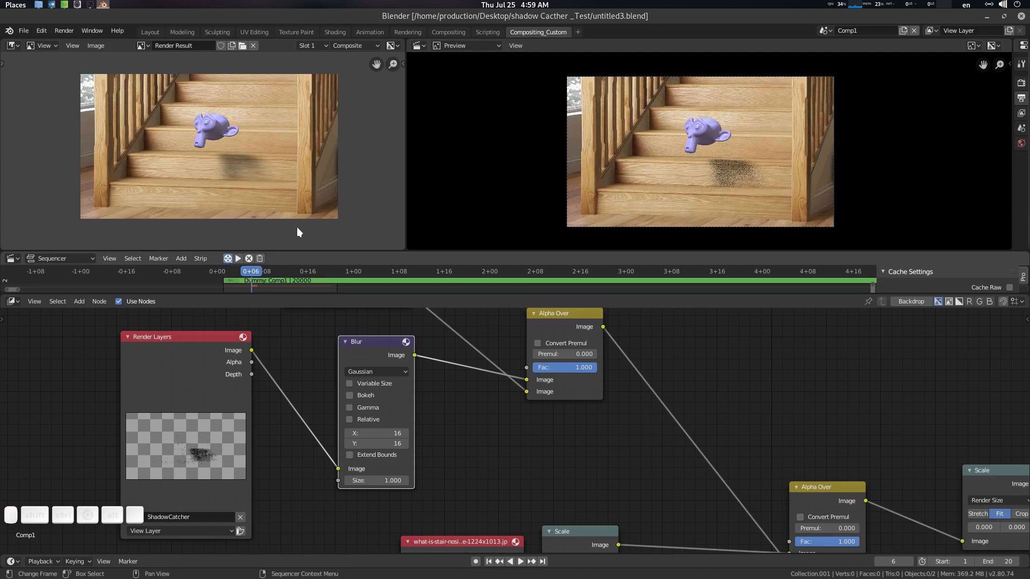
Step: Render the Comp1 cache again with the blurred shadow and play the animation in the sequencer preview
key(ctrl+F12)
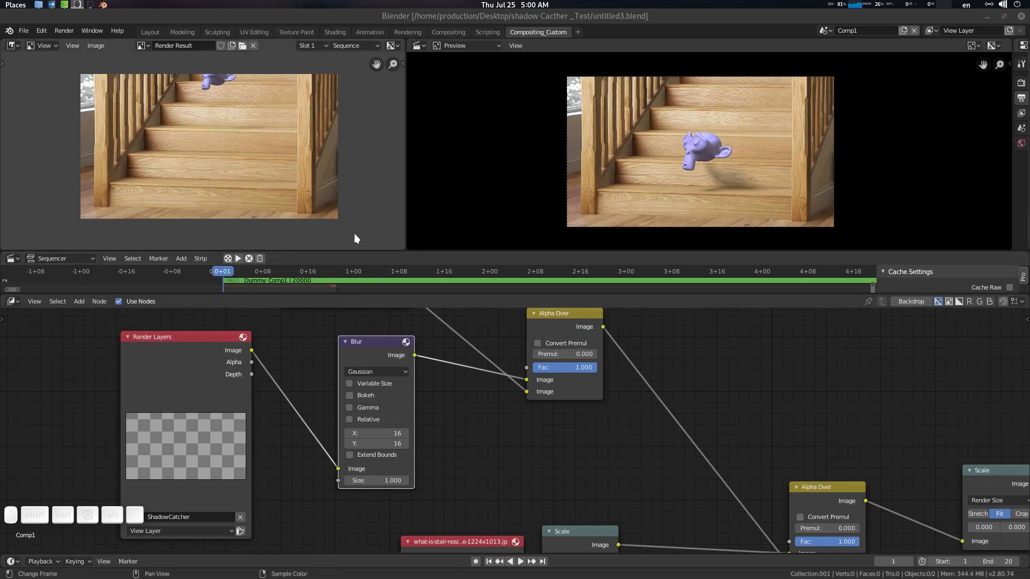
click(239, 259)
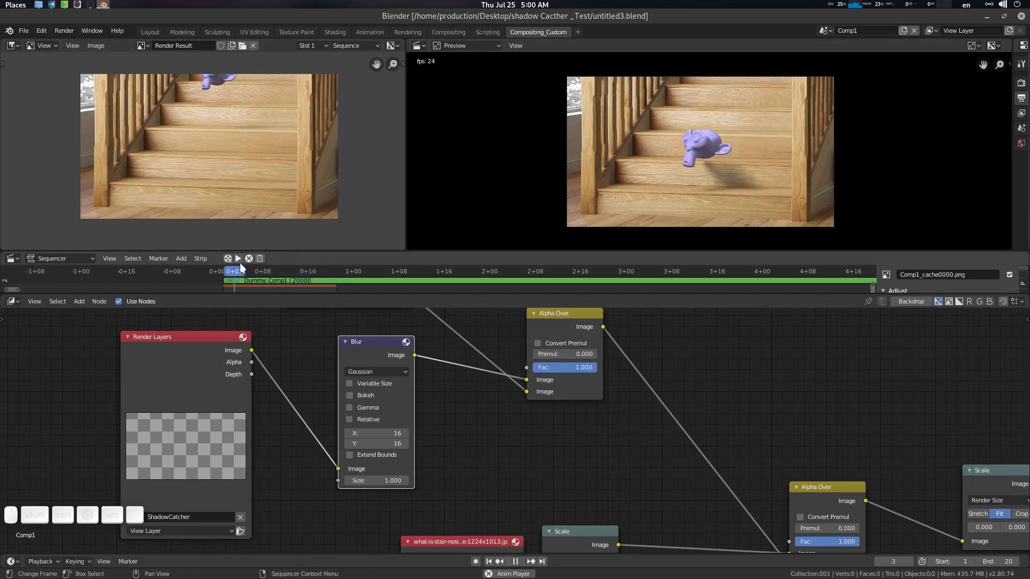
key(space)
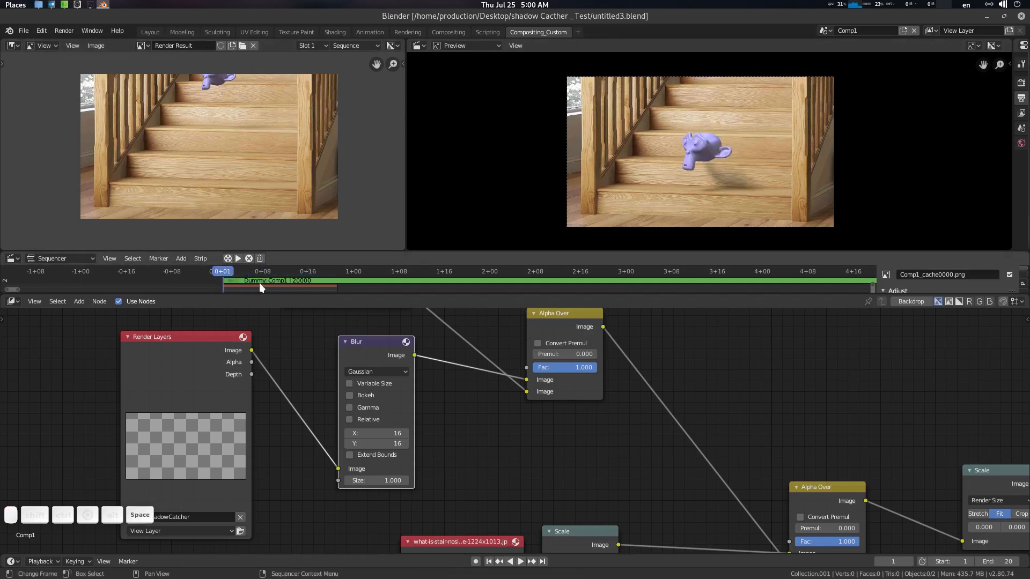
Step: Turn off the cached playback and delete the Comp1 cache from the sequencer
click(249, 259)
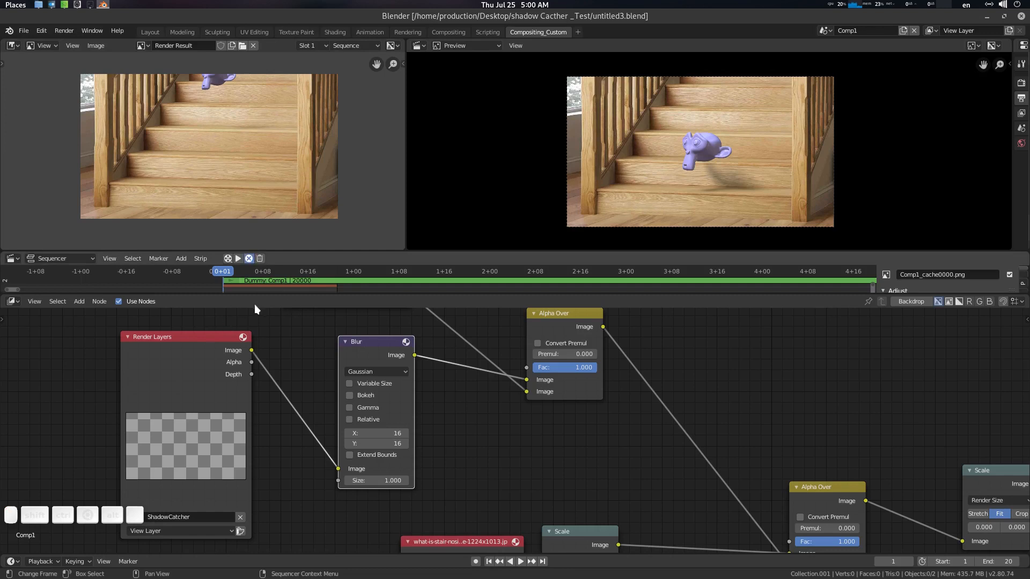
click(262, 262)
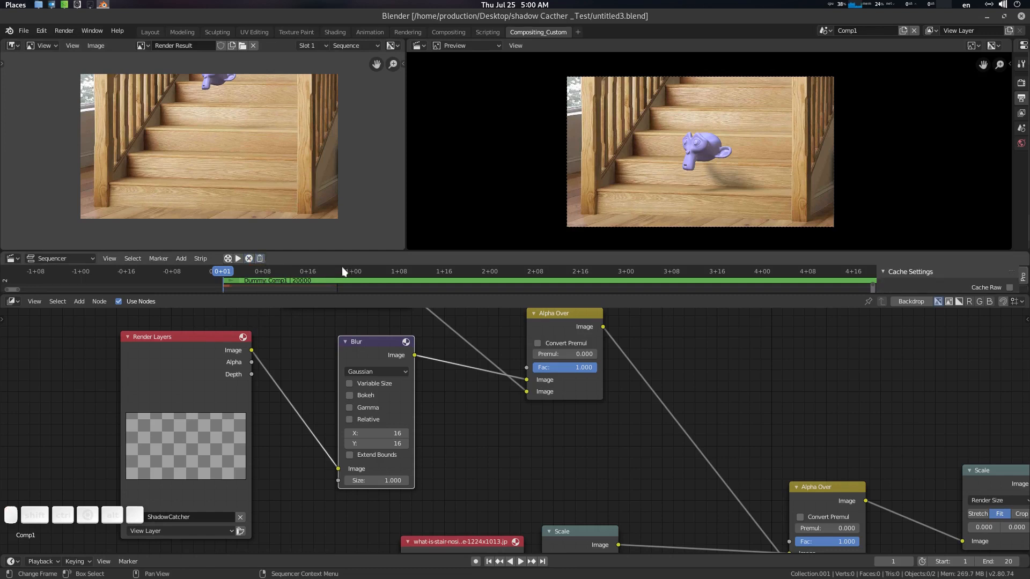